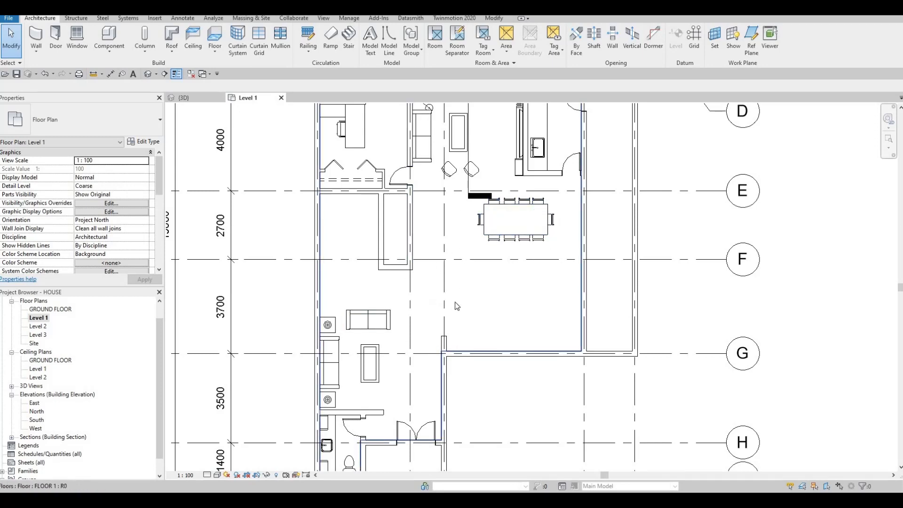
# Start a stair from Level 1 to Level 2 and set its desired number of risers to 16
pyautogui.moveTo(454, 301); pyautogui.dragTo(466, 300, button='middle')
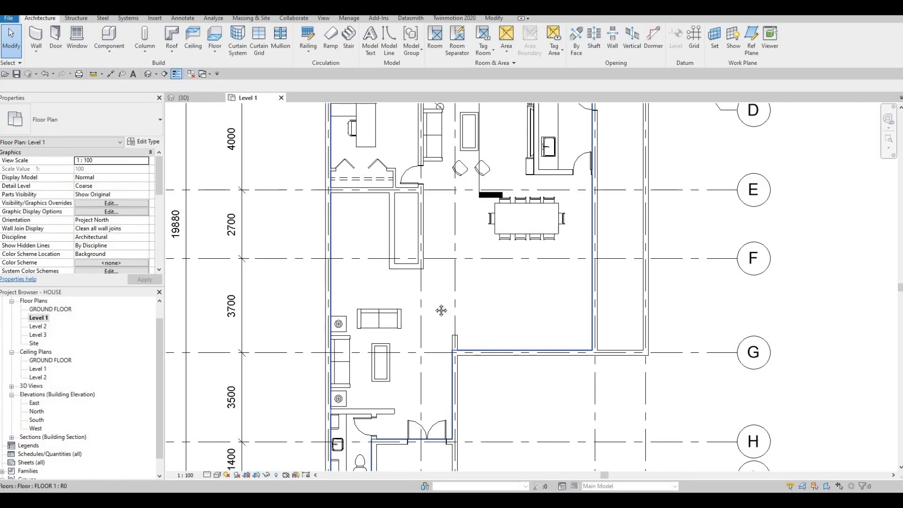
pyautogui.scroll(-3, 417, 306)
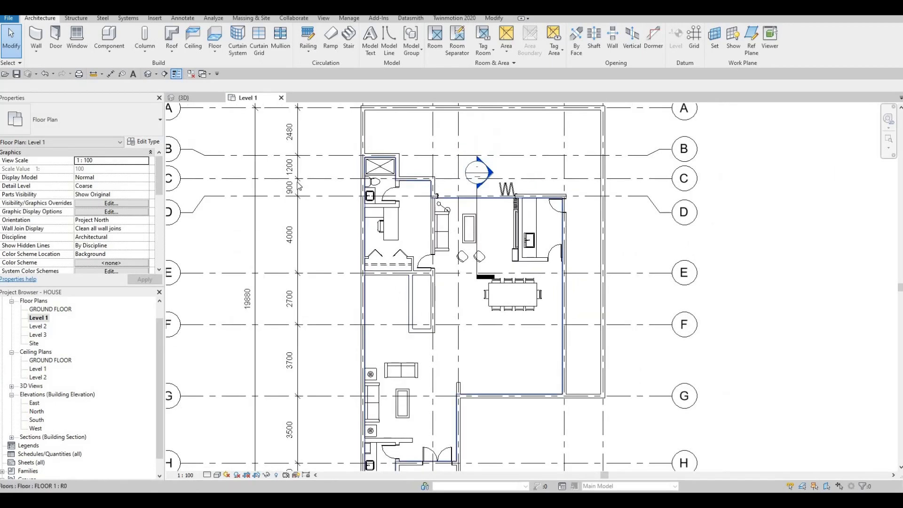
pyautogui.scroll(3, 391, 280)
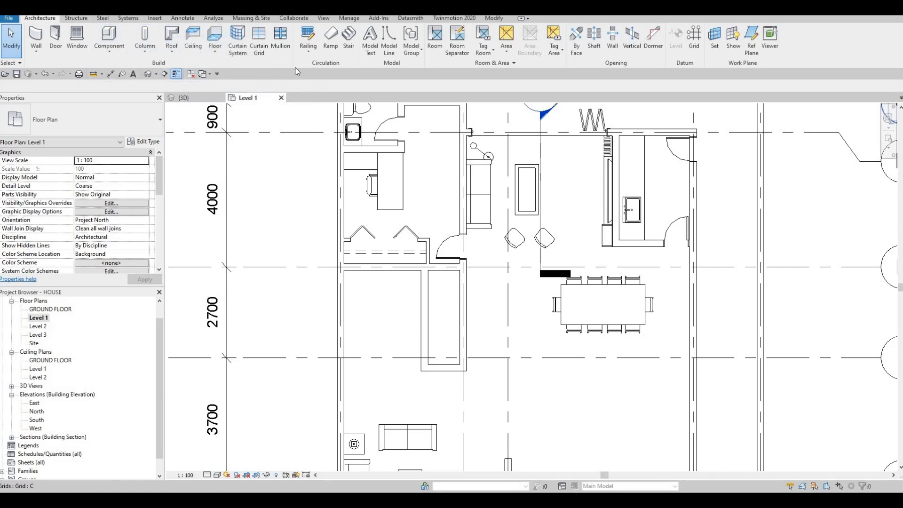
pyautogui.click(348, 44)
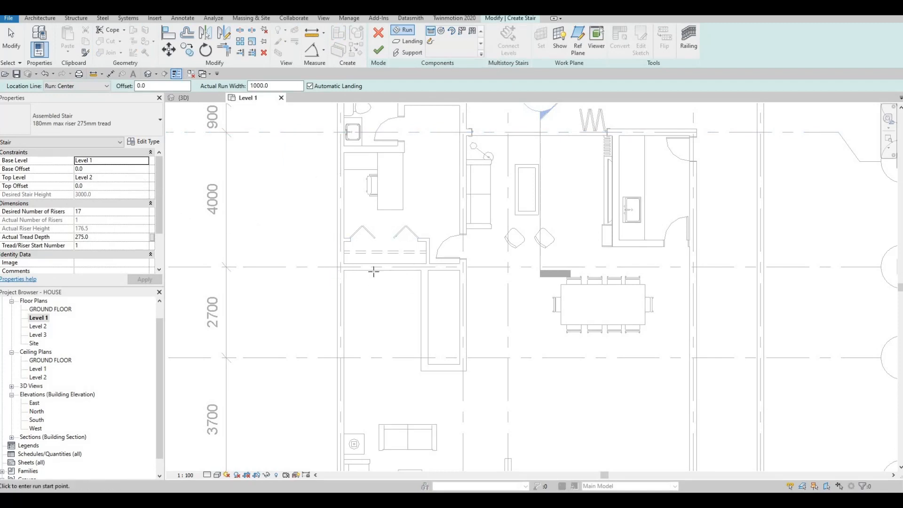
pyautogui.moveTo(373, 268); pyautogui.dragTo(391, 236, button='middle')
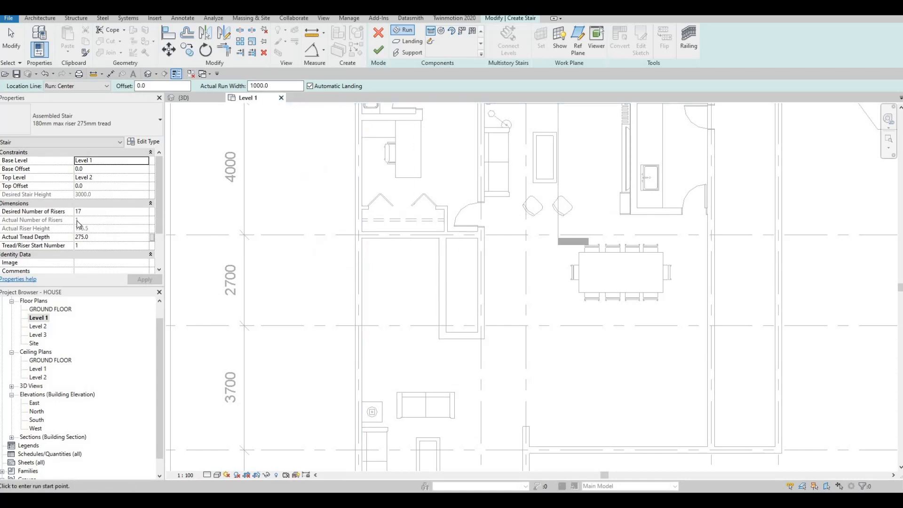
pyautogui.scroll(-2, 90, 181)
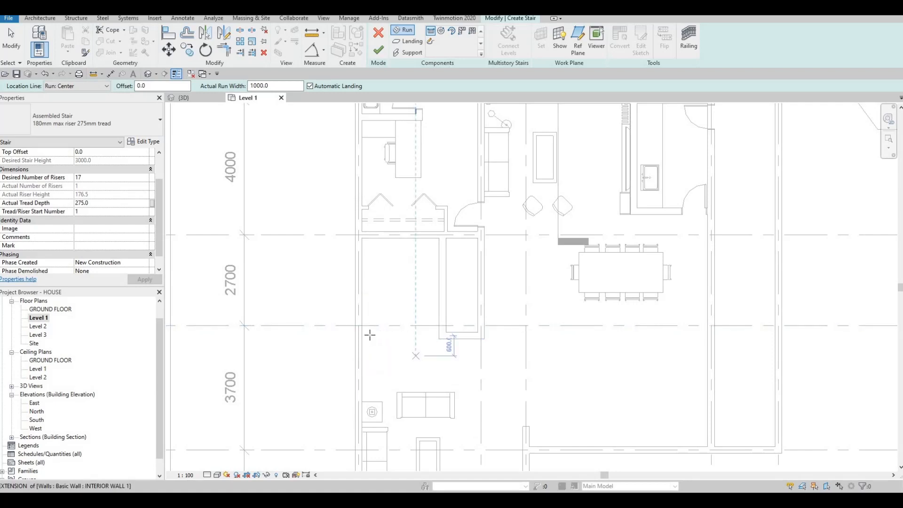
pyautogui.click(99, 177)
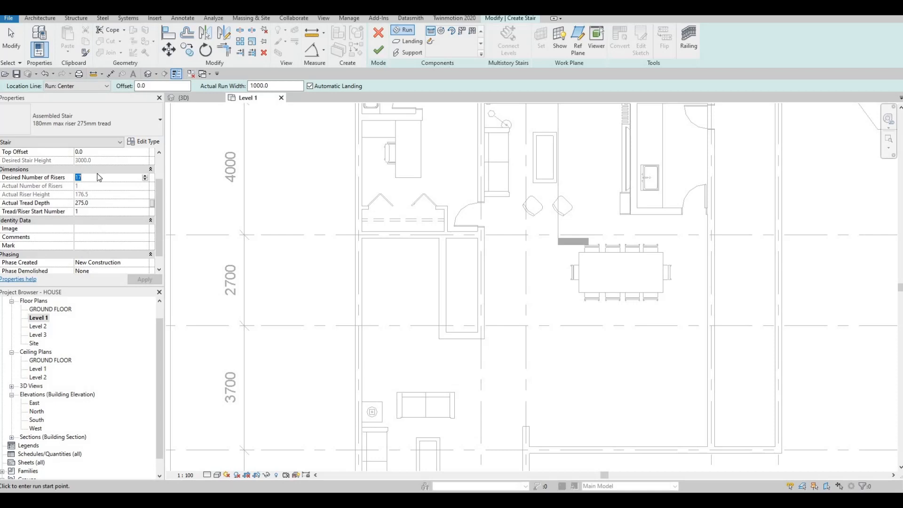
pyautogui.press('F1')
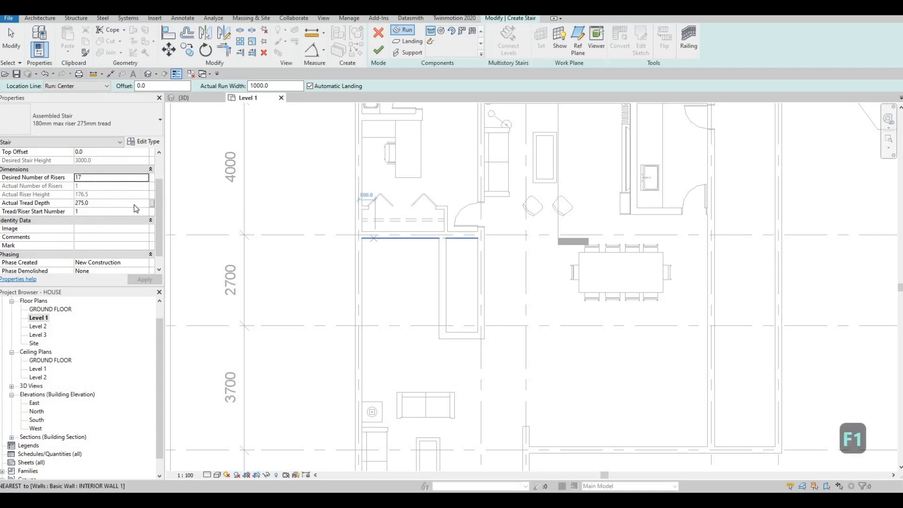
pyautogui.click(101, 177)
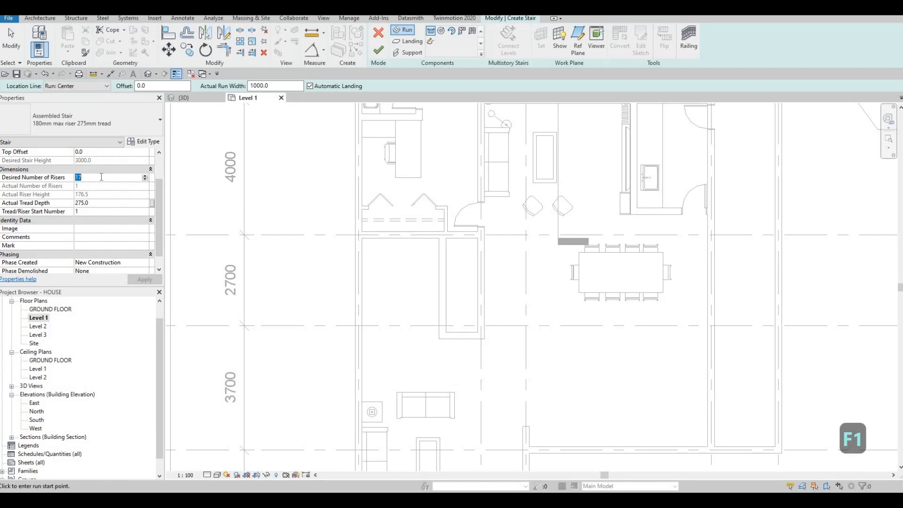
pyautogui.write('16')
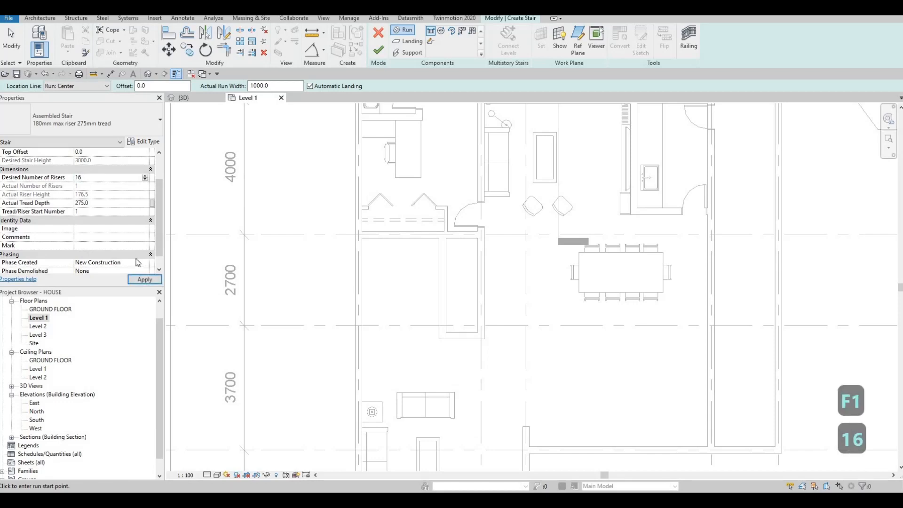
pyautogui.click(140, 279)
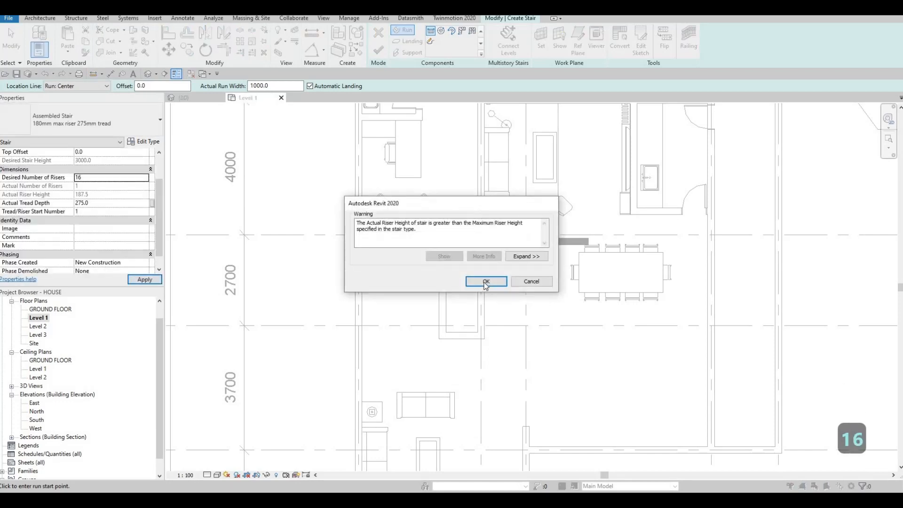
pyautogui.press('Return')
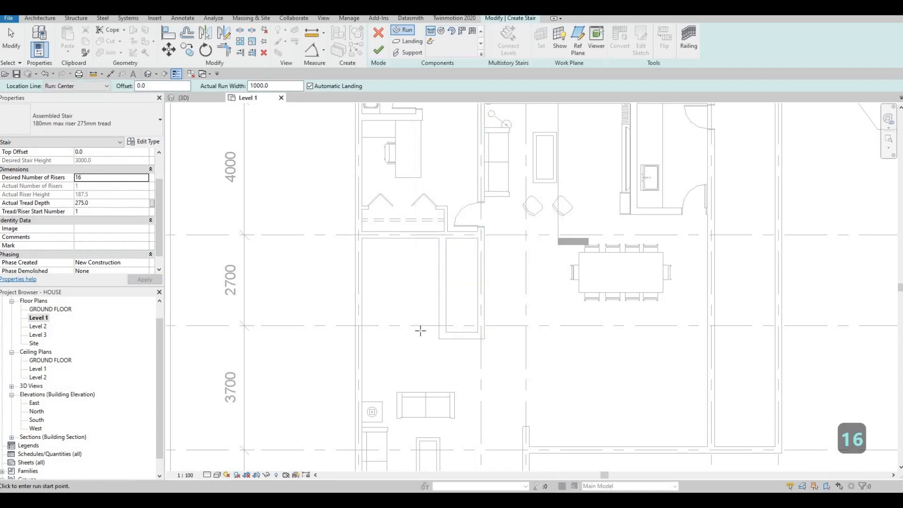
# Draw a U-shaped stair beside the narrow enclosed shaft with two opposite 8-riser runs, 1925 mm long and 1000 mm wide, and finish it
pyautogui.scroll(2, 428, 339)
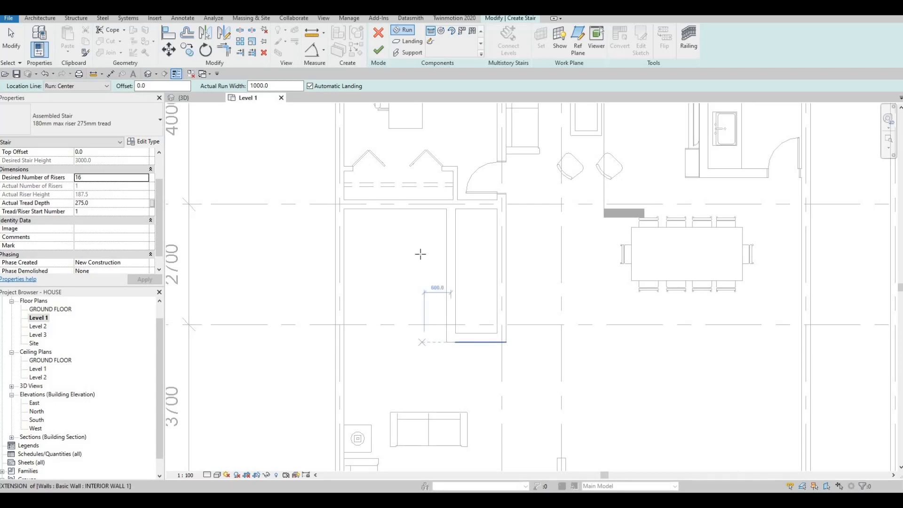
pyautogui.click(423, 342)
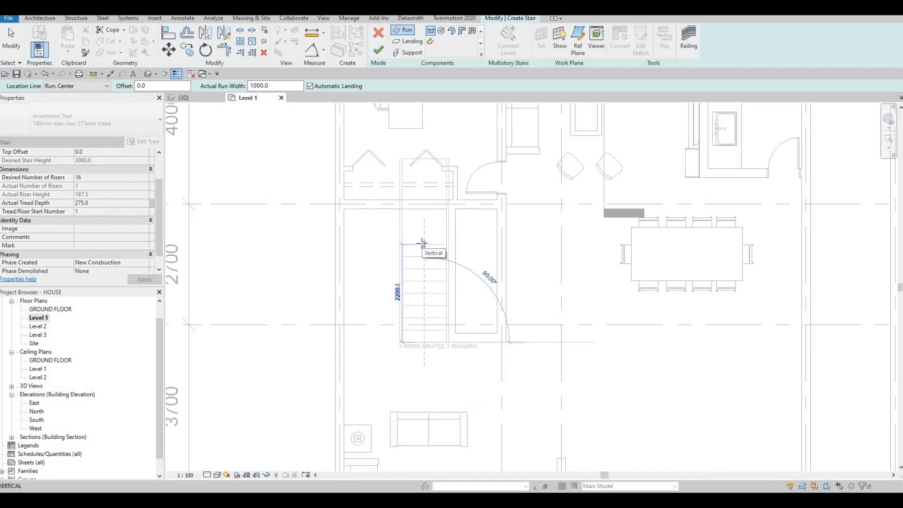
pyautogui.scroll(2, 420, 249)
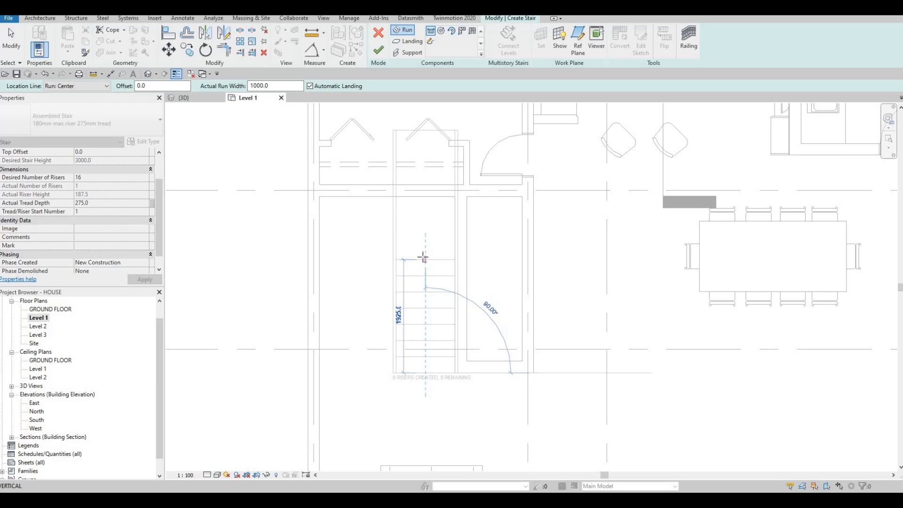
pyautogui.click(423, 257)
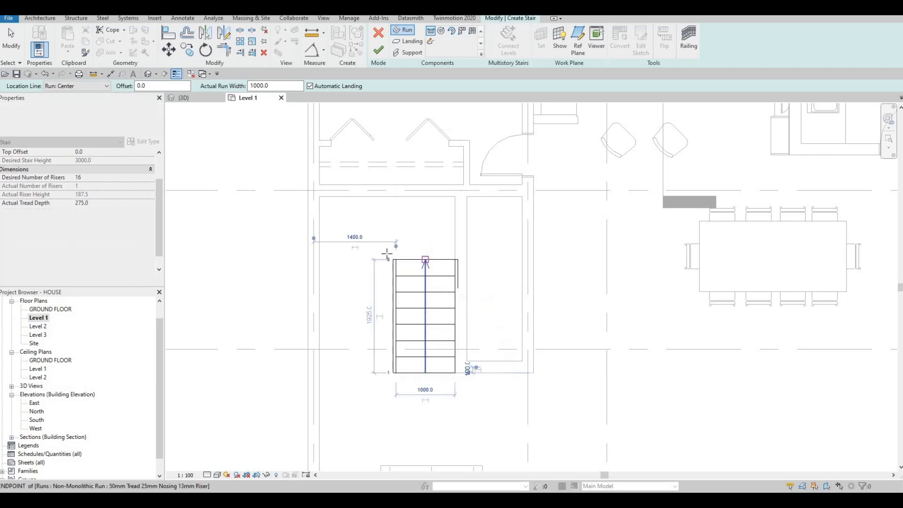
pyautogui.click(355, 259)
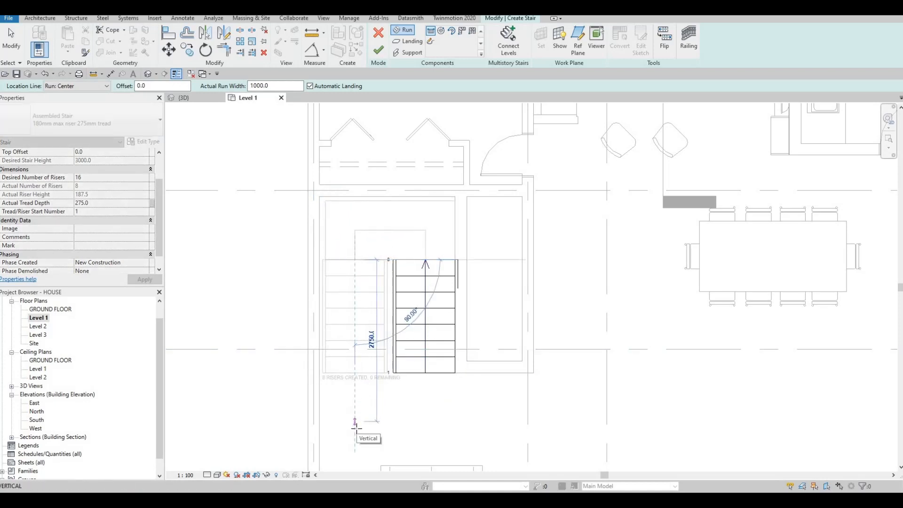
pyautogui.click(356, 424)
pyautogui.press('Escape')
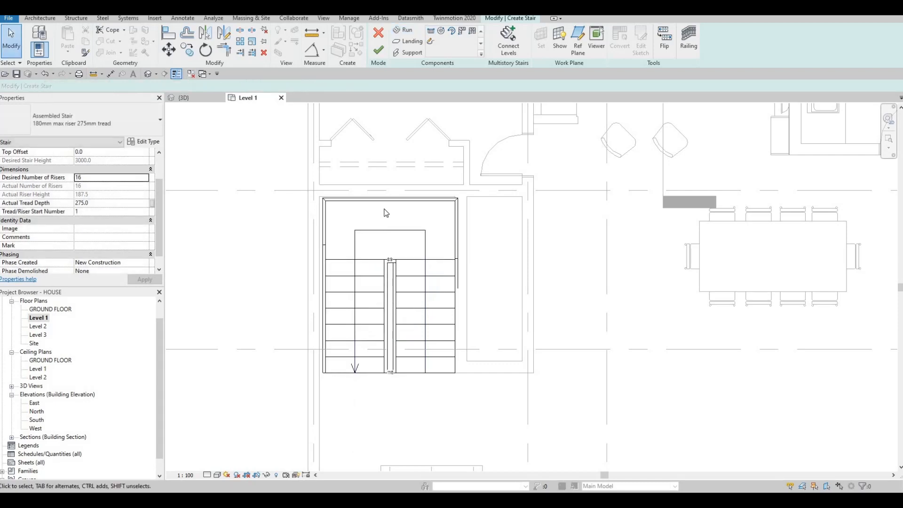
pyautogui.click(395, 201)
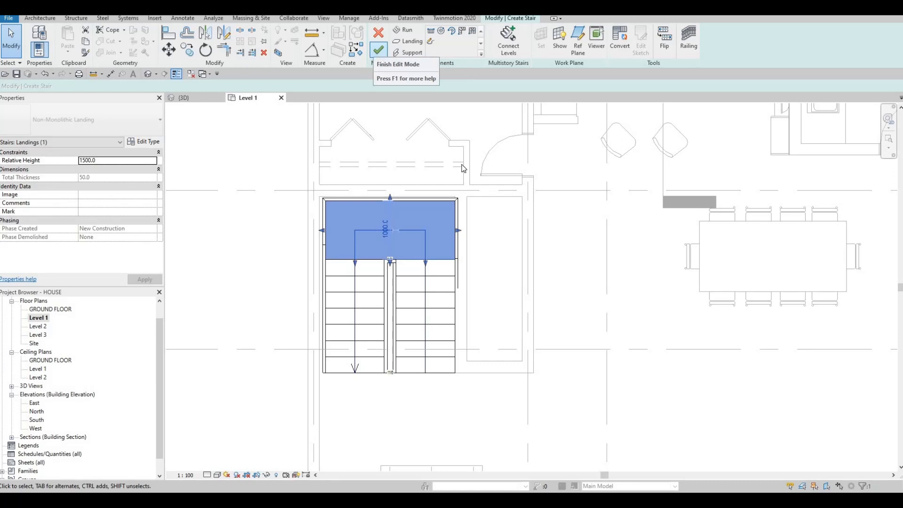
pyautogui.scroll(3, 373, 264)
pyautogui.press('Escape')
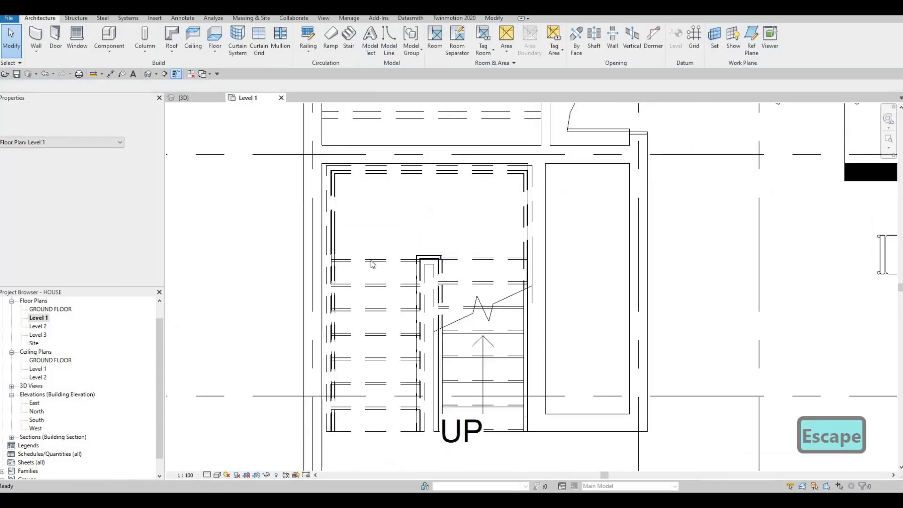
# Nudge the finished stair left and up in the plan so it sits against the surrounding walls
pyautogui.click(345, 277)
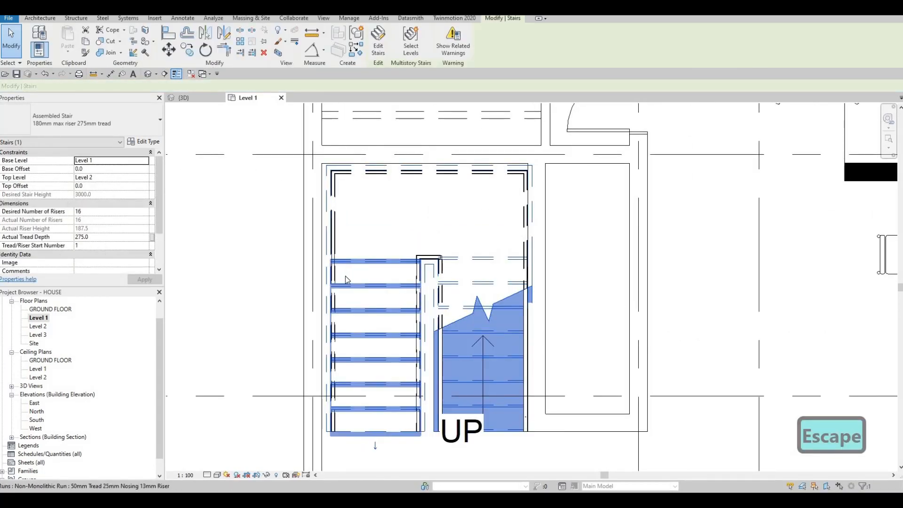
pyautogui.press('Left')
pyautogui.press('Left')
pyautogui.press('Left')
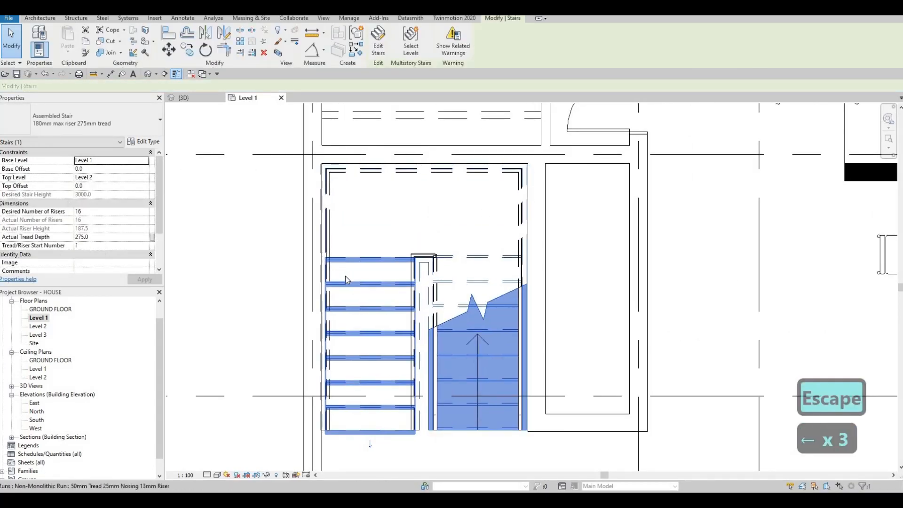
pyautogui.press('Right')
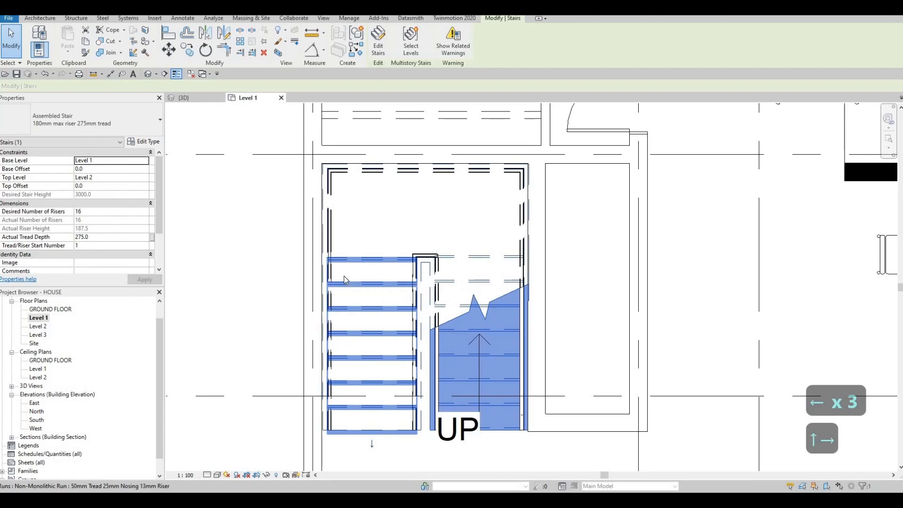
pyautogui.scroll(-2, 282, 106)
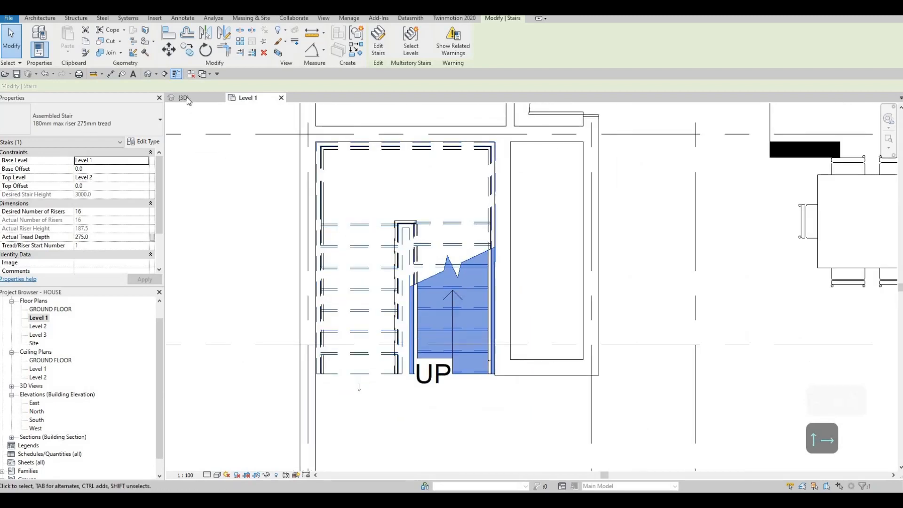
pyautogui.press('Escape')
pyautogui.press('Escape')
# Delete the outer, wall-side railing of the stair in the 3D view
pyautogui.click(184, 98)
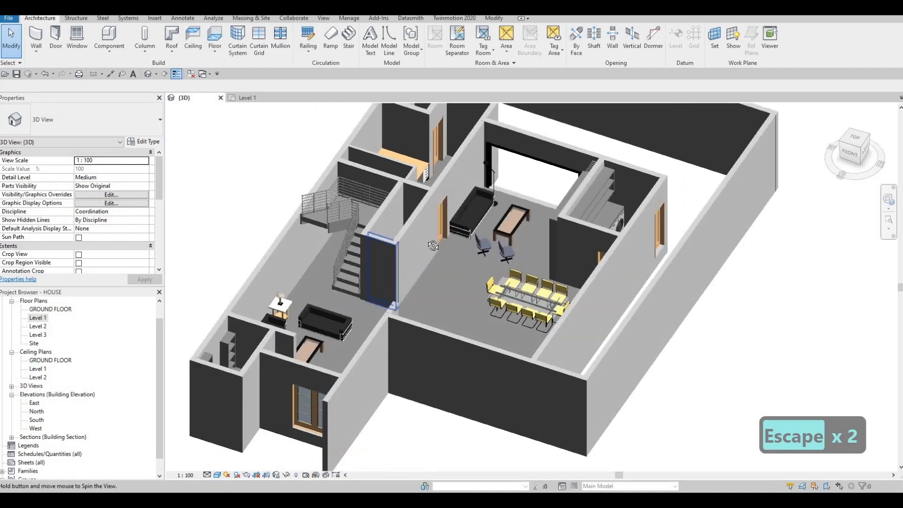
pyautogui.keyDown('shift'); pyautogui.moveTo(433, 245); pyautogui.dragTo(352, 207, button='middle'); pyautogui.keyUp('shift')
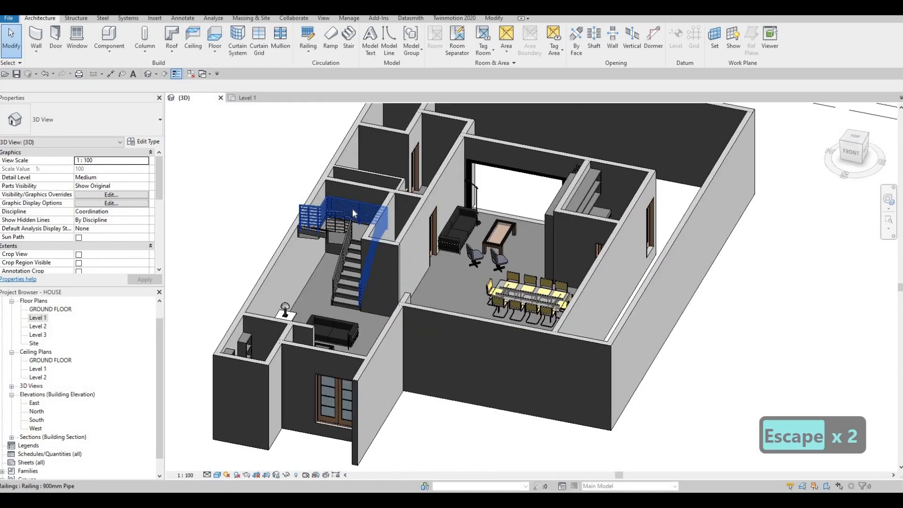
pyautogui.keyDown('shift'); pyautogui.moveTo(366, 247); pyautogui.dragTo(343, 236, button='middle'); pyautogui.keyUp('shift')
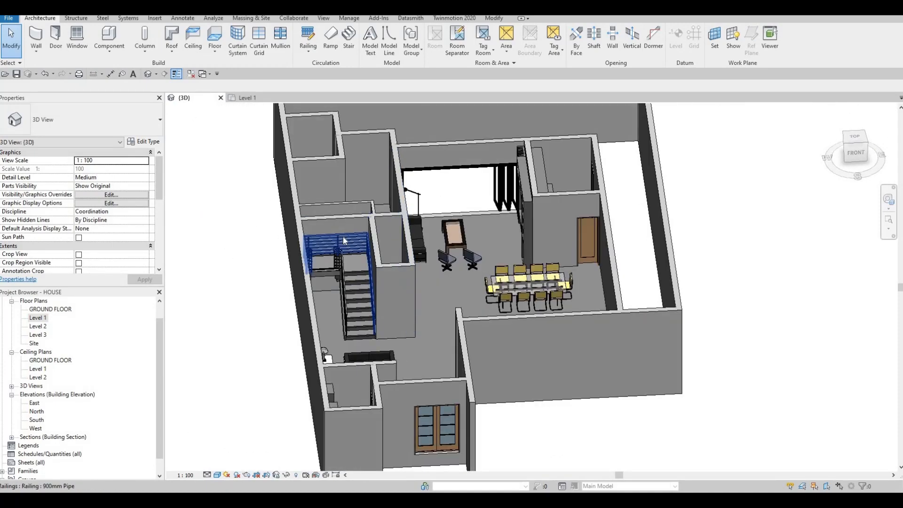
pyautogui.click(337, 236)
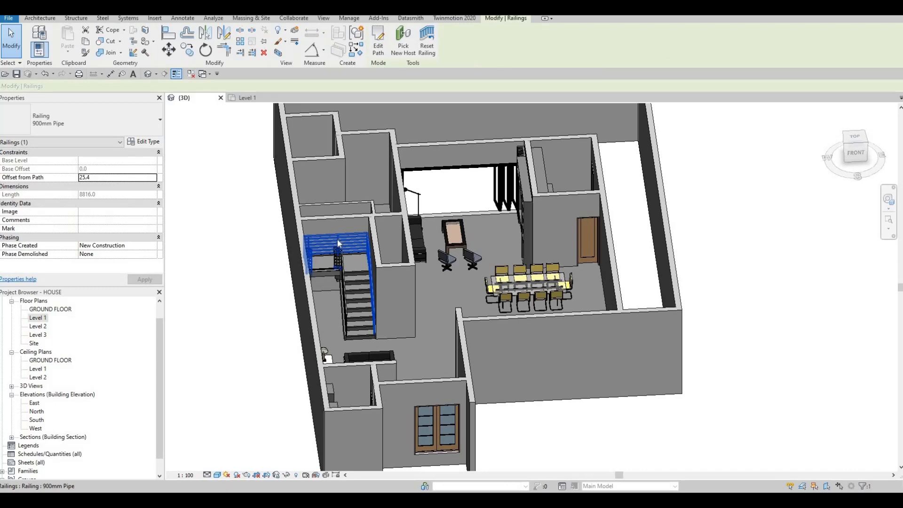
pyautogui.press('Delete')
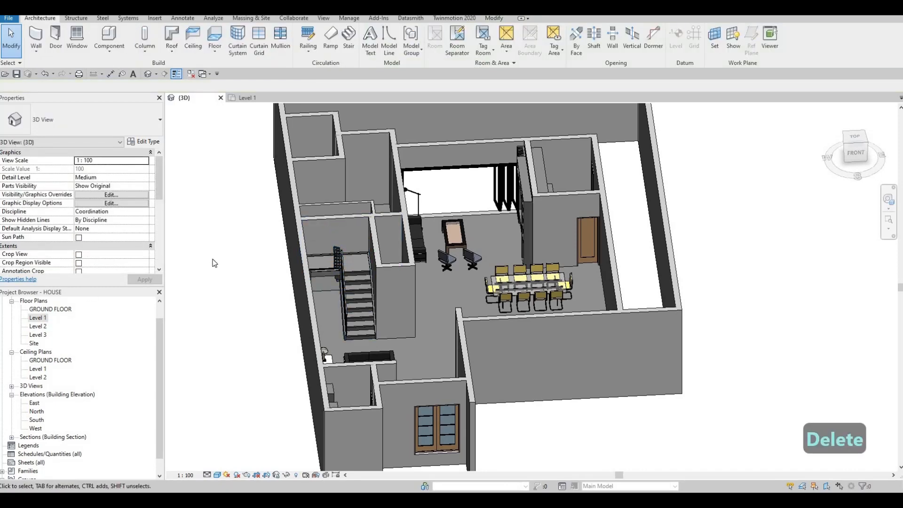
# Fine-tune the stair's position in the Level 1 floor plan, nudging it left toward the adjoining wall
pyautogui.doubleClick(38, 318)
pyautogui.moveTo(321, 151); pyautogui.dragTo(325, 159, button='middle')
pyautogui.press('Tab')
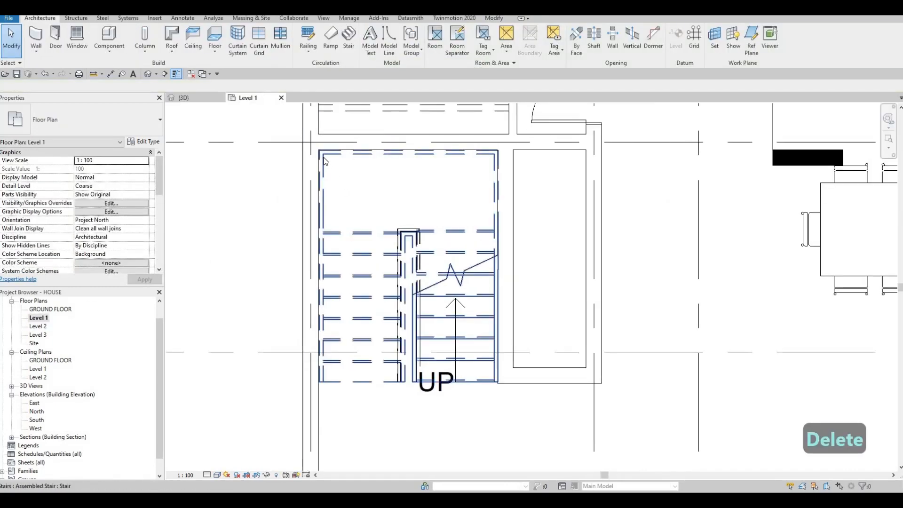
pyautogui.scroll(2, 326, 162)
pyautogui.press('Escape')
pyautogui.click(324, 157)
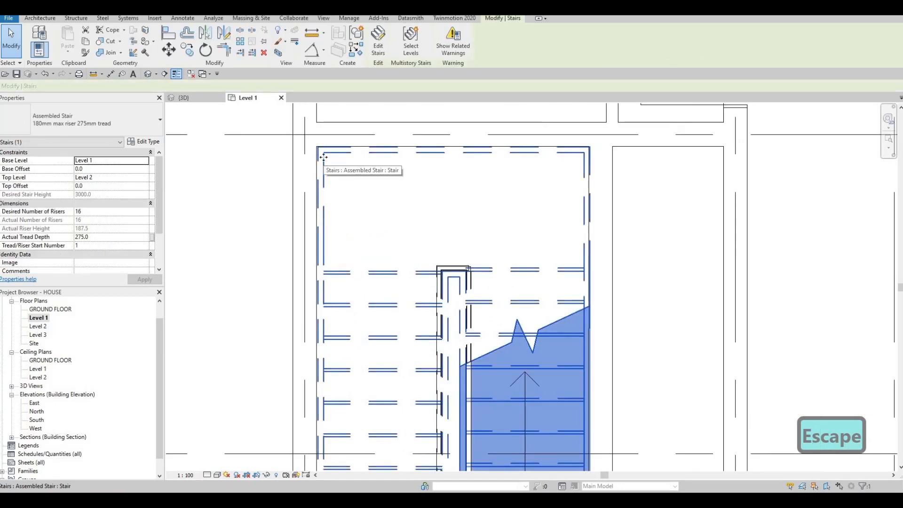
pyautogui.press('Left')
pyautogui.press('Right')
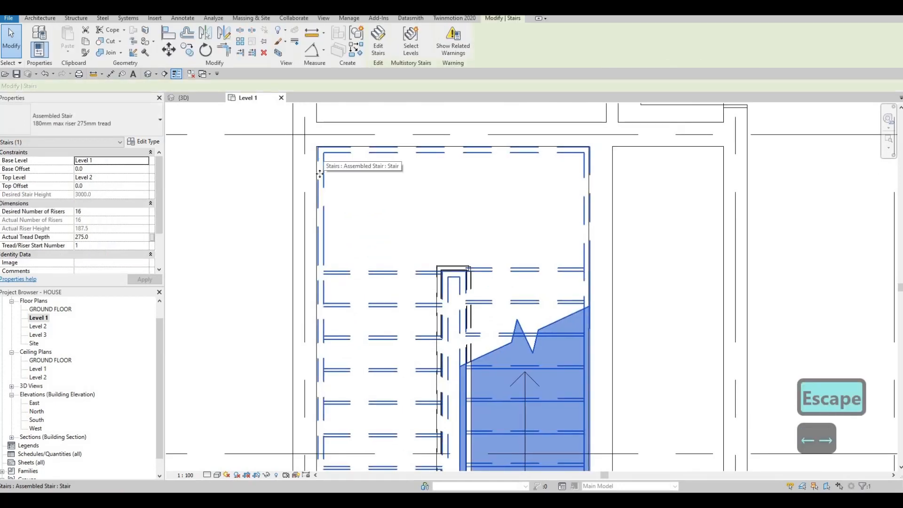
pyautogui.press('Left')
pyautogui.moveTo(443, 255); pyautogui.dragTo(410, 252, button='middle')
pyautogui.press('Escape')
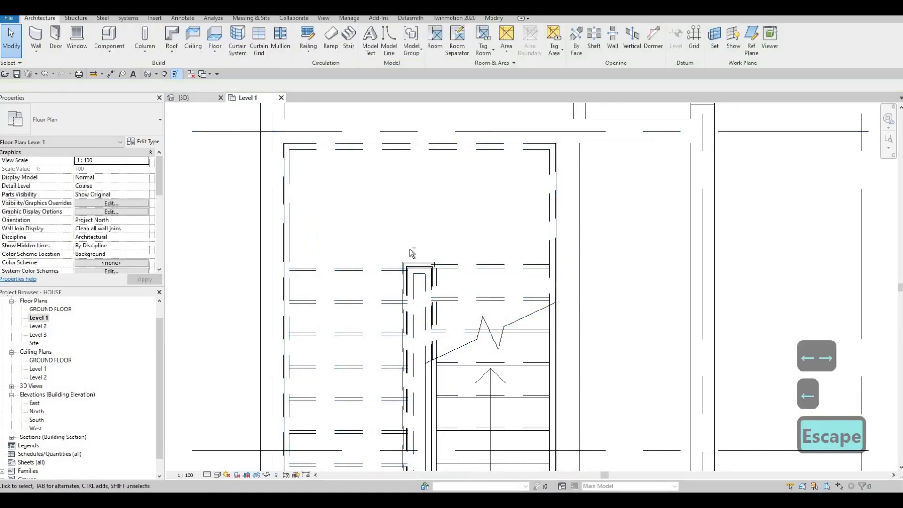
# In the 3D view, change the type of the stair's remaining inner railing to 900mm Rectangular
pyautogui.click(184, 98)
pyautogui.keyDown('shift'); pyautogui.moveTo(406, 215); pyautogui.dragTo(337, 216, button='middle'); pyautogui.keyUp('shift')
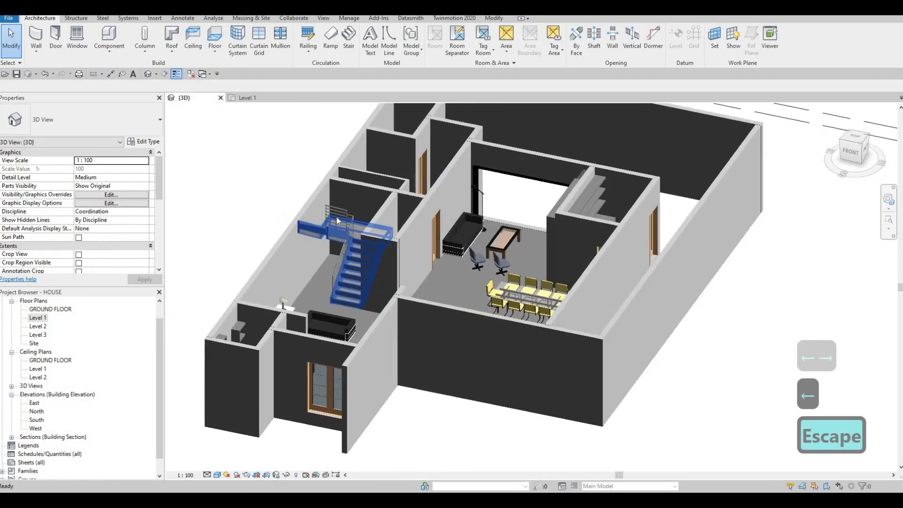
pyautogui.click(342, 227)
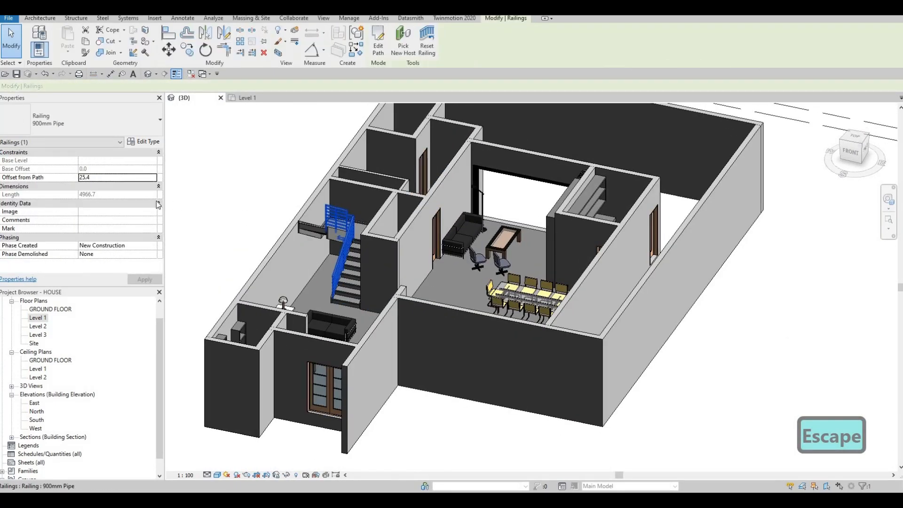
pyautogui.click(115, 125)
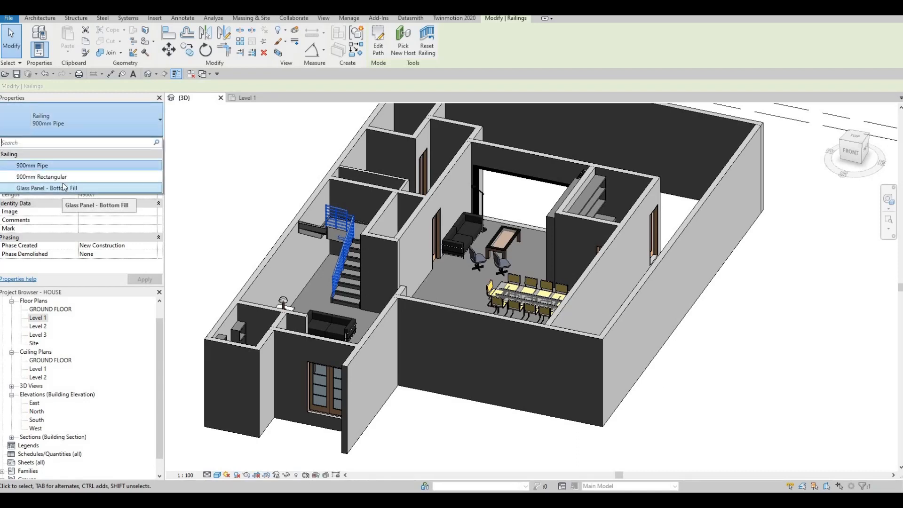
pyautogui.click(64, 178)
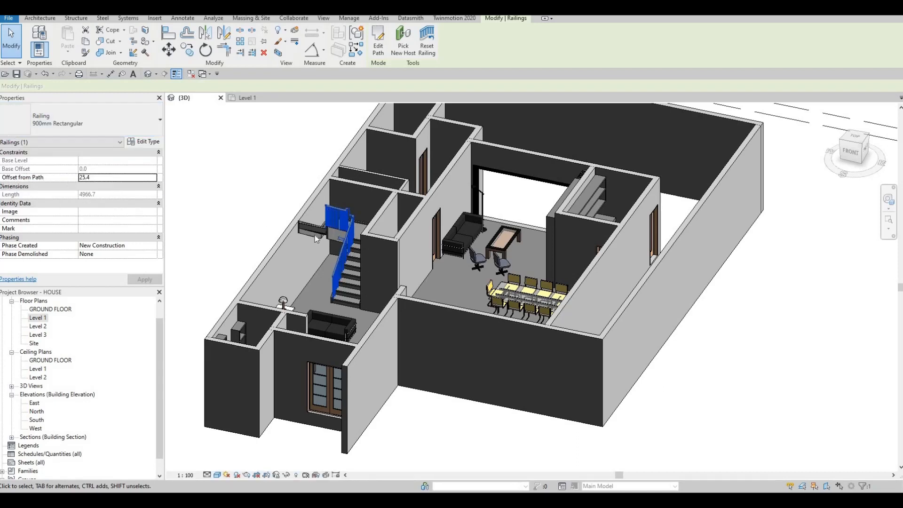
pyautogui.press('Escape')
# Change the stair's inner railing in the 3D view to the Glass Panel - Bottom Fill type
pyautogui.scroll(3, 330, 223)
pyautogui.click(331, 223)
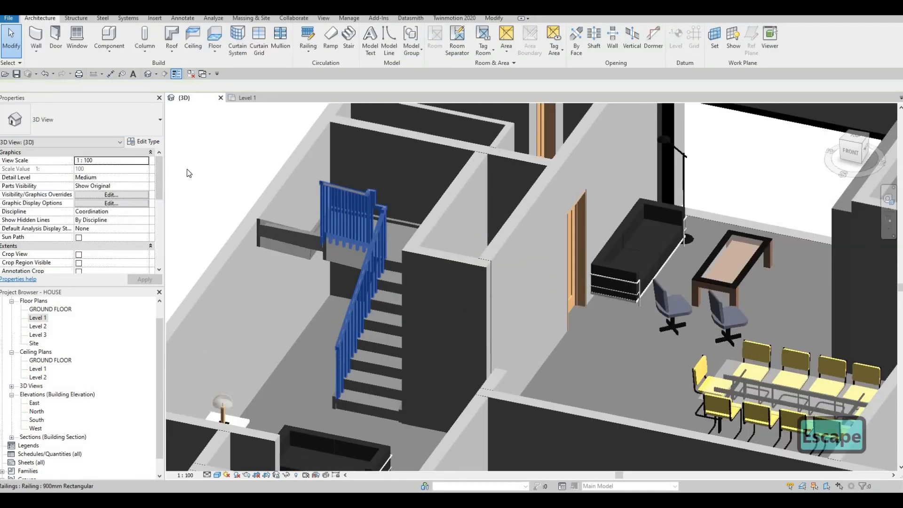
pyautogui.click(84, 120)
pyautogui.click(61, 187)
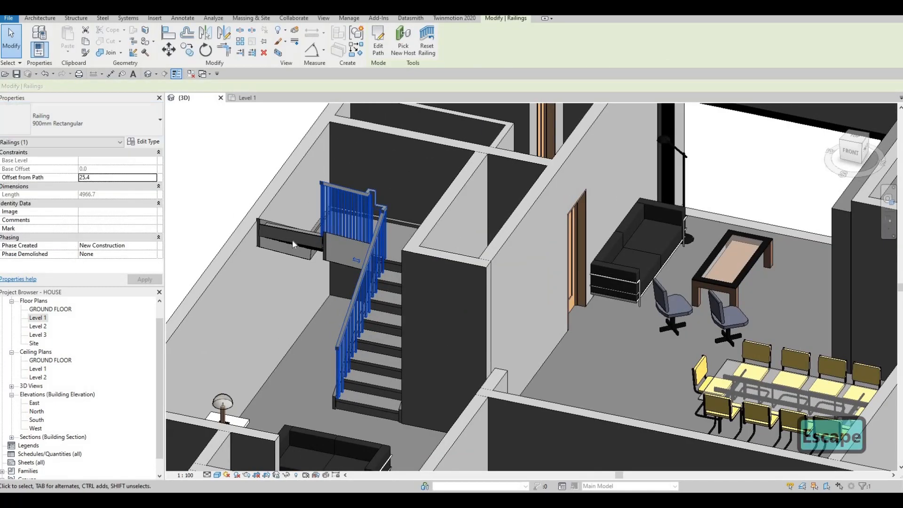
pyautogui.press('Escape')
# Set the Right Support to None in the type properties of the U-shaped stair
pyautogui.keyDown('shift'); pyautogui.moveTo(419, 278); pyautogui.dragTo(393, 278, button='middle'); pyautogui.keyUp('shift')
pyautogui.moveTo(301, 281); pyautogui.dragTo(396, 284, button='middle')
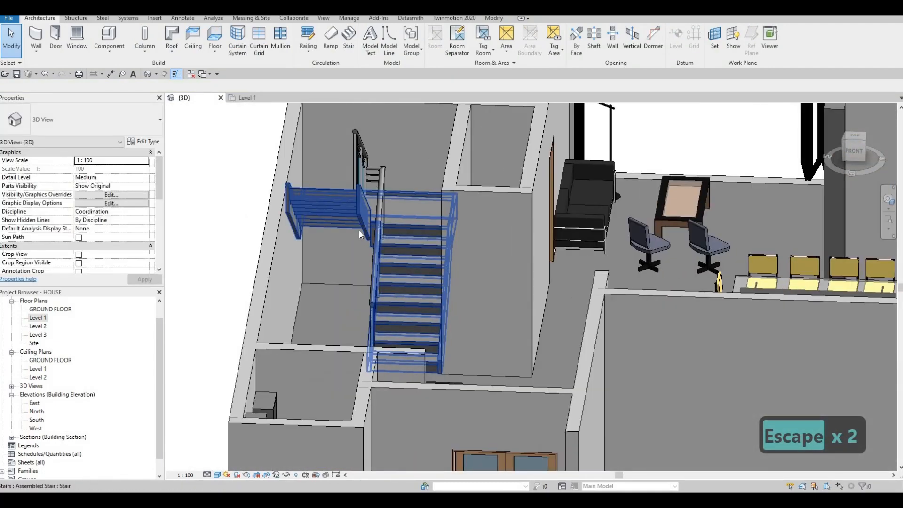
pyautogui.keyDown('shift'); pyautogui.moveTo(359, 231); pyautogui.dragTo(359, 185, button='middle'); pyautogui.keyUp('shift')
pyautogui.click(359, 185)
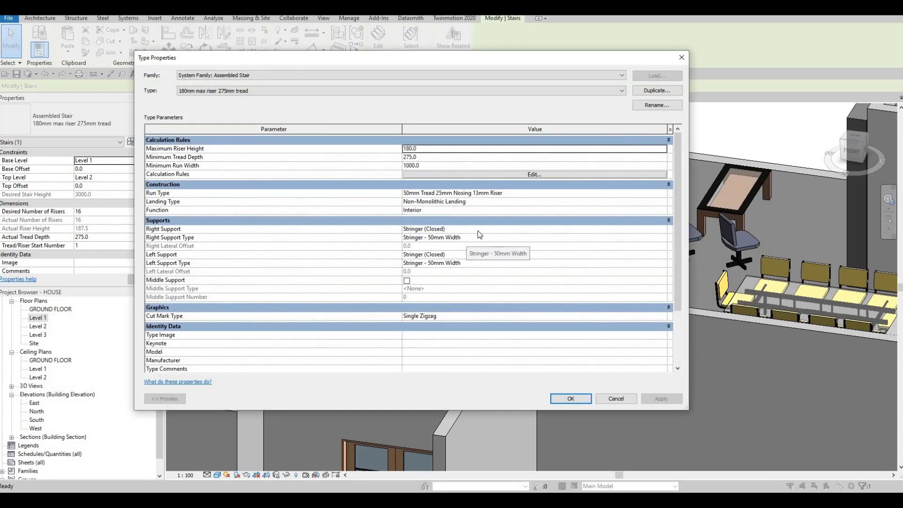
pyautogui.click(665, 239)
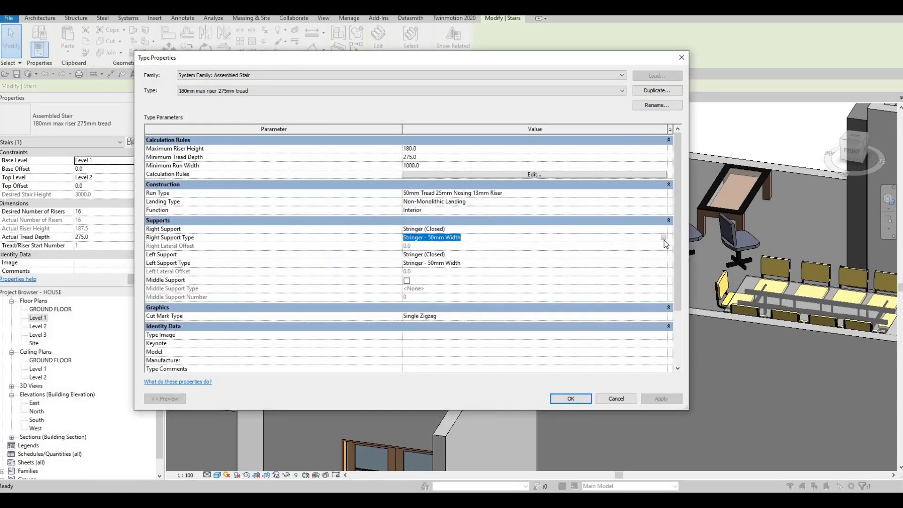
pyautogui.click(665, 231)
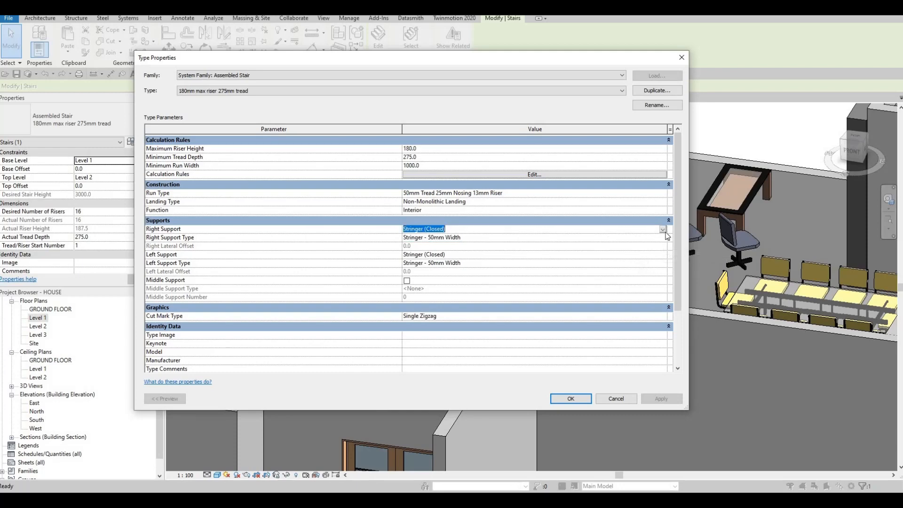
pyautogui.click(428, 239)
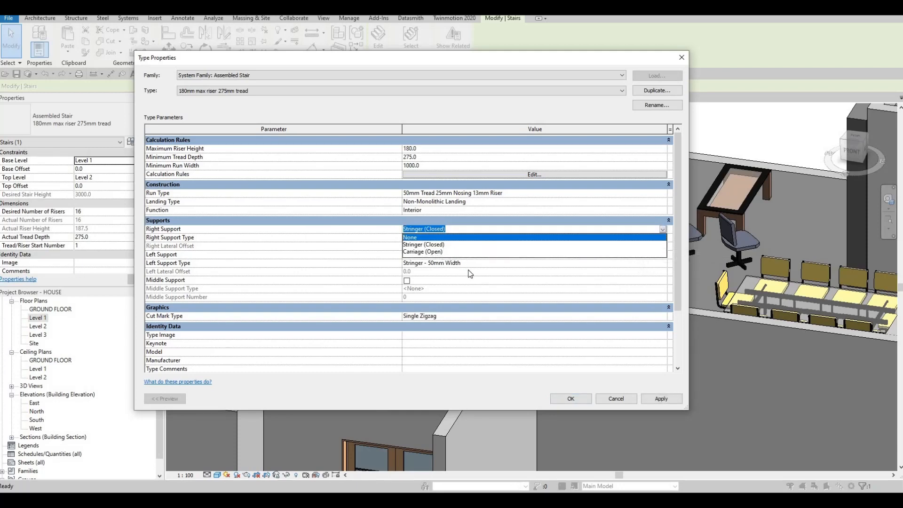
# Set the stair type's Left Support to None and apply the type changes to the stair
pyautogui.click(640, 263)
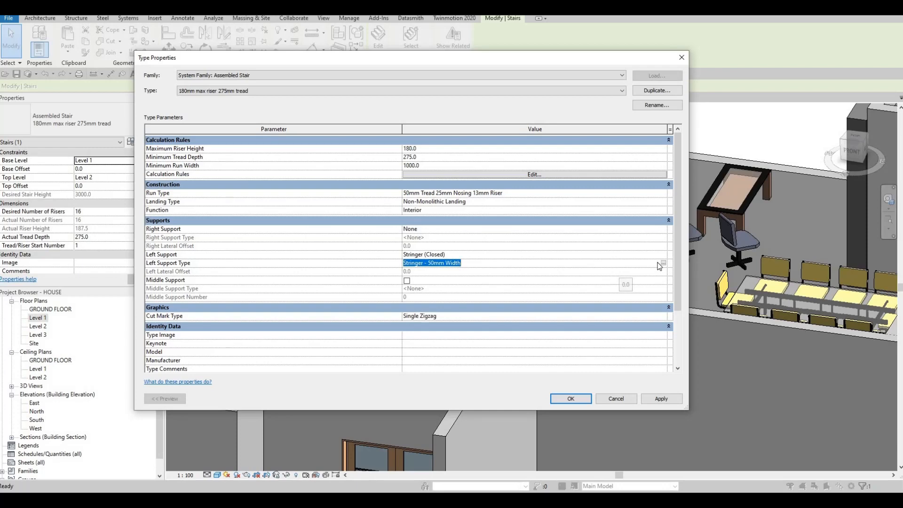
pyautogui.click(664, 263)
pyautogui.press('Escape')
pyautogui.click(663, 256)
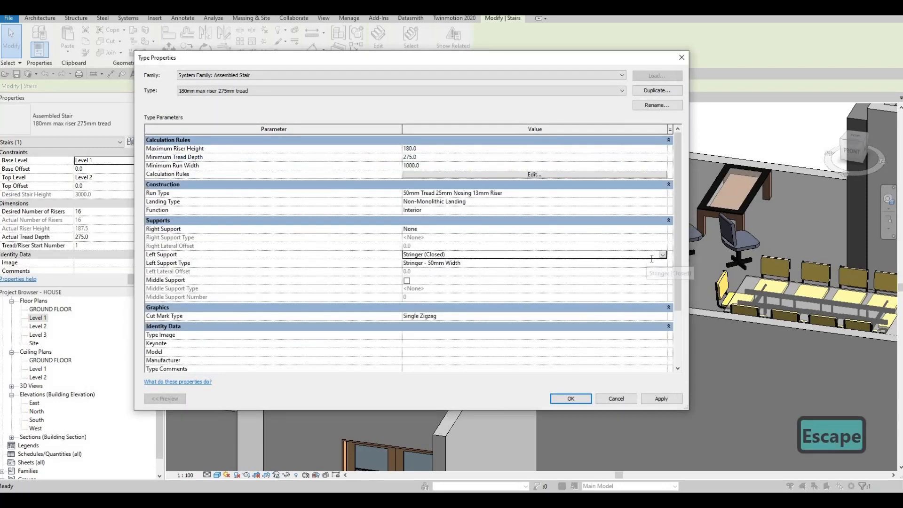
pyautogui.click(663, 254)
pyautogui.click(657, 400)
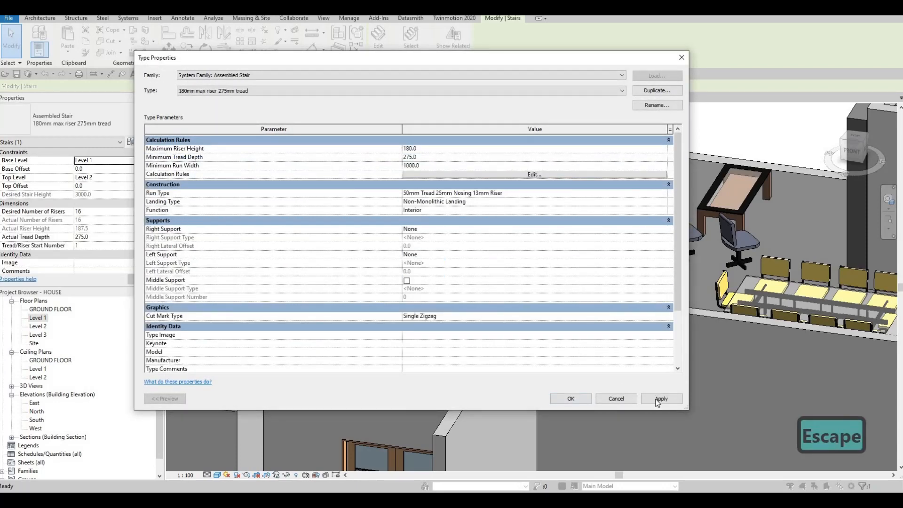
pyautogui.click(574, 398)
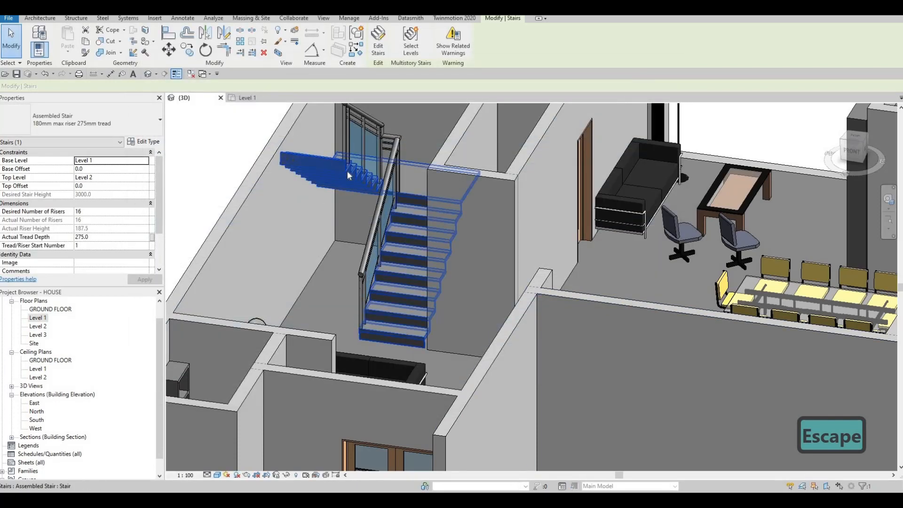
pyautogui.press('Escape')
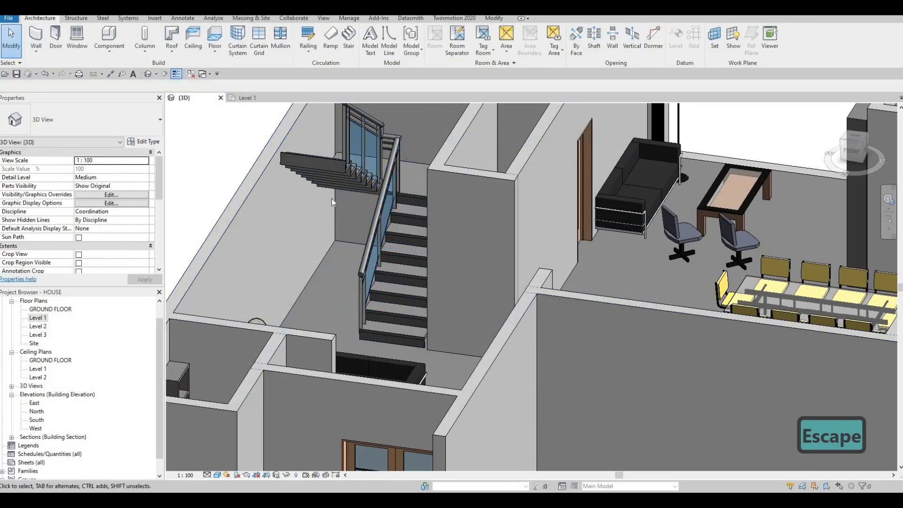
# Reopen the stair's type properties and enable Middle Support
pyautogui.click(339, 160)
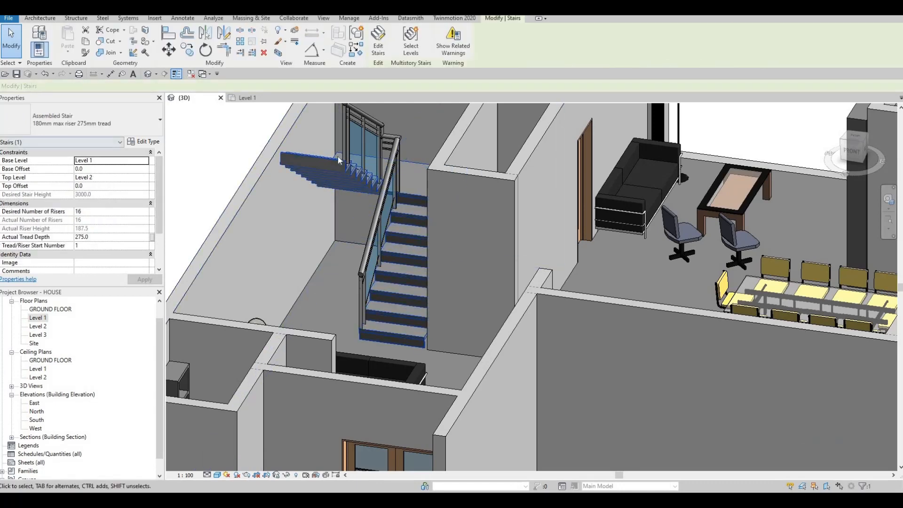
pyautogui.press('Escape')
pyautogui.click(430, 210)
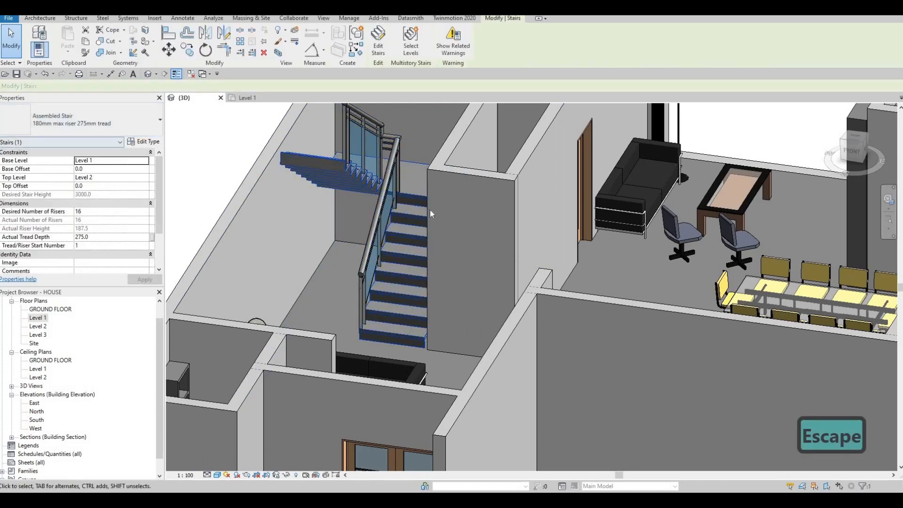
pyautogui.click(144, 141)
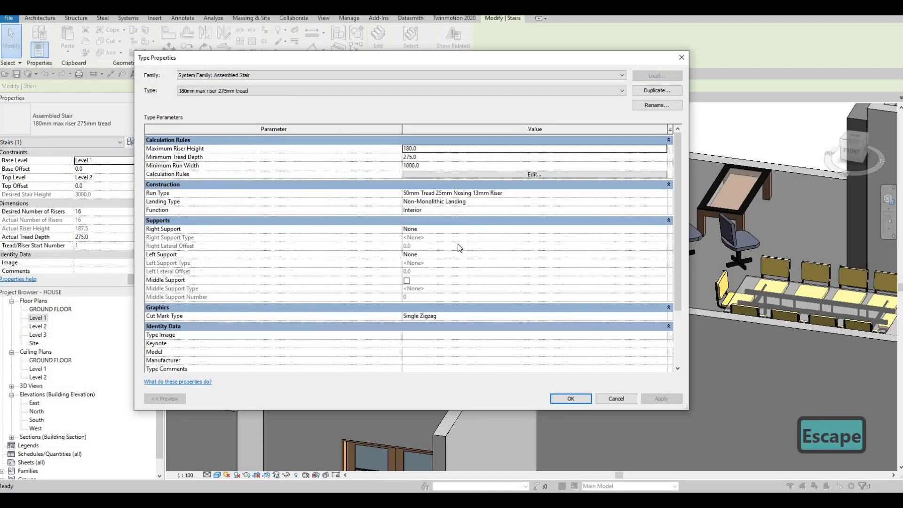
pyautogui.click(406, 280)
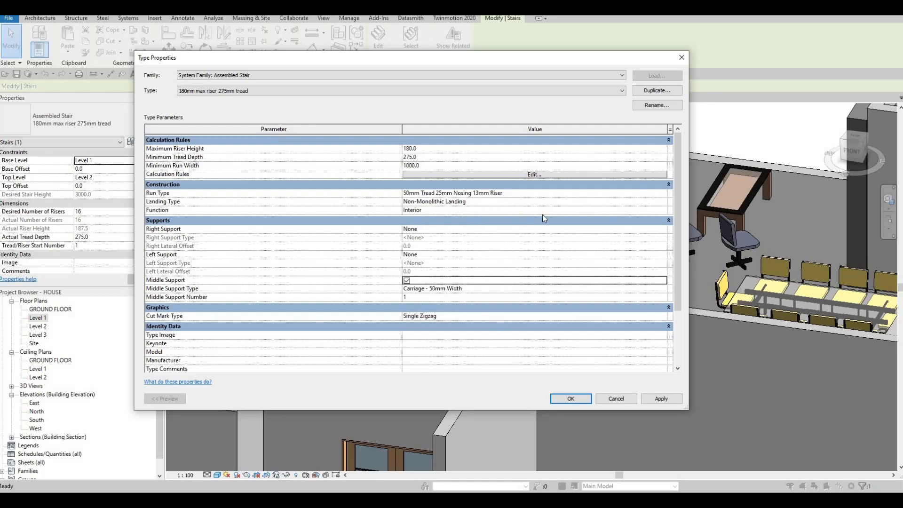
# Turn off the risers in the stair's 50mm Tread 25mm Nosing 13mm Riser run type and accept the type changes
pyautogui.click(663, 193)
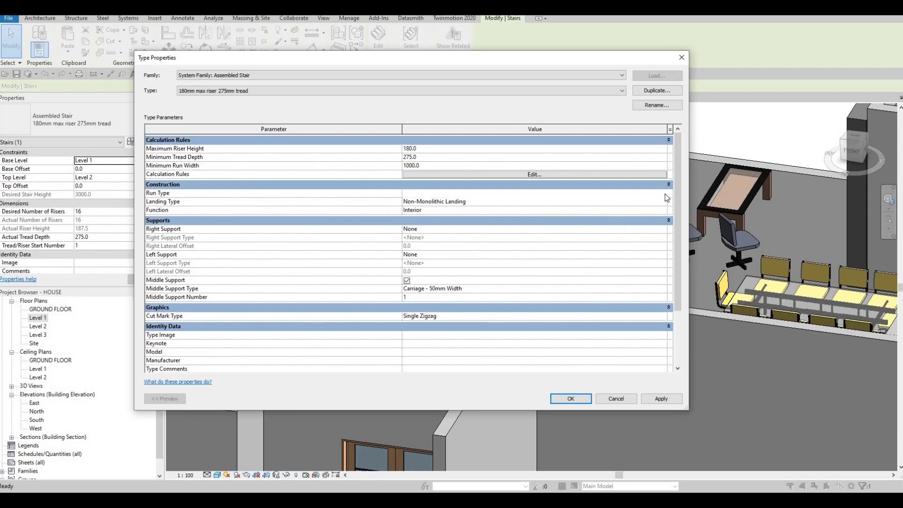
pyautogui.click(666, 193)
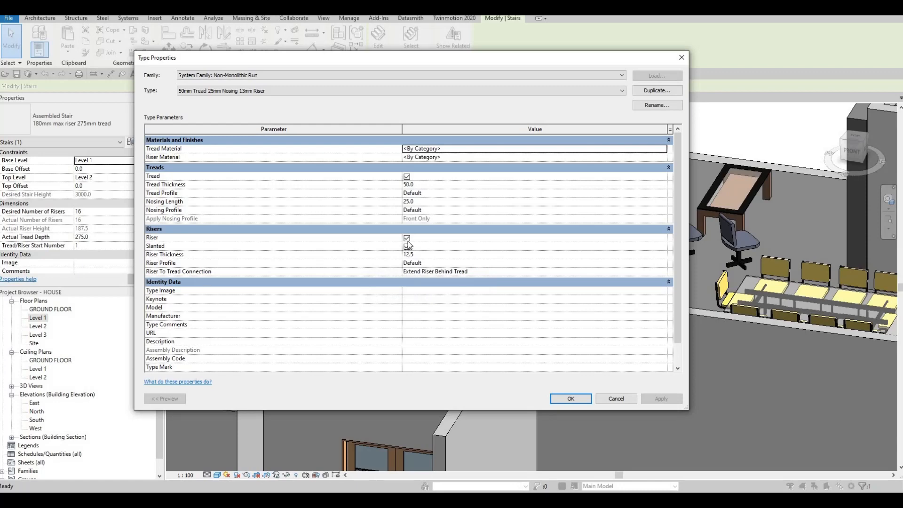
pyautogui.click(407, 246)
pyautogui.click(406, 238)
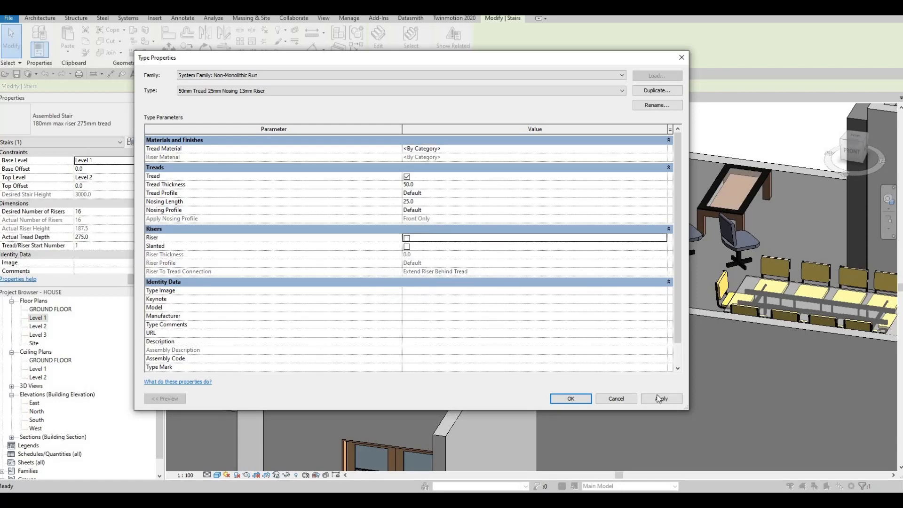
pyautogui.click(583, 400)
pyautogui.click(608, 398)
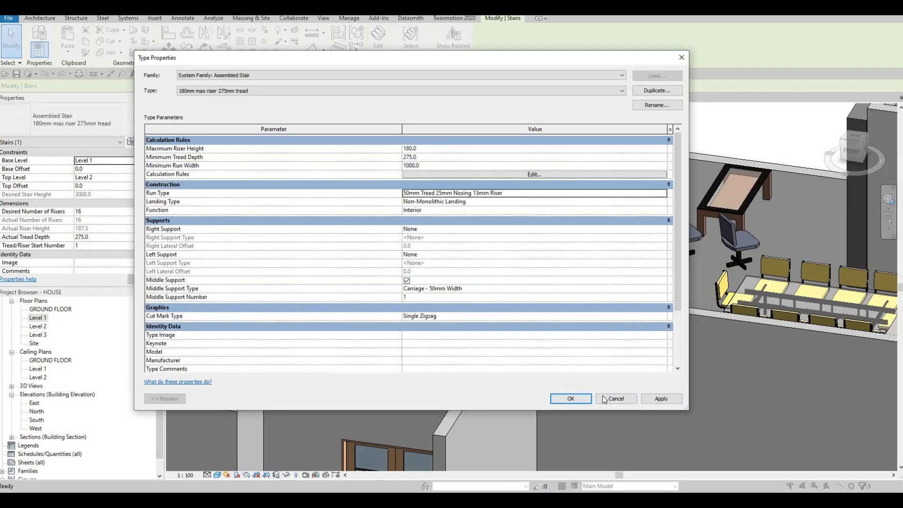
pyautogui.click(571, 399)
# Inspect the open-riser stair in 3D, then open the Tread Material selection of its run type
pyautogui.scroll(4, 456, 324)
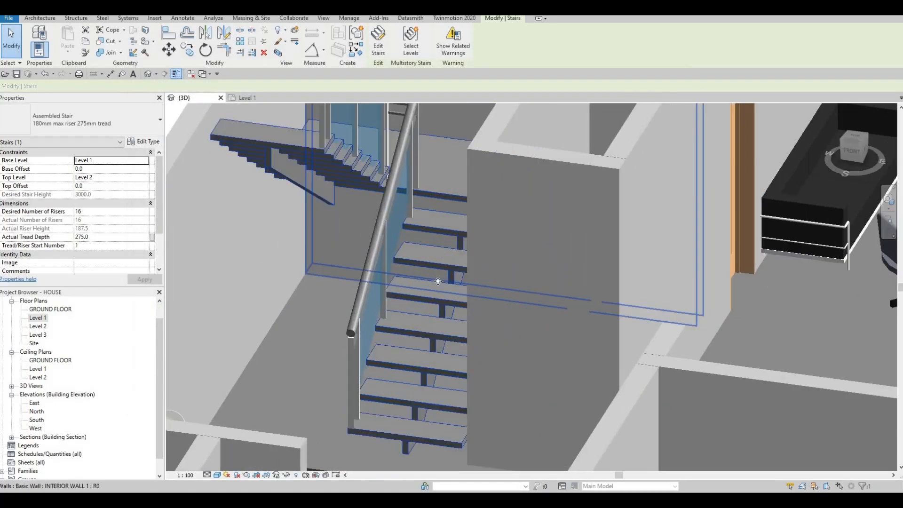
pyautogui.scroll(-3, 456, 325)
pyautogui.keyDown('shift'); pyautogui.moveTo(495, 312); pyautogui.dragTo(437, 306, button='middle'); pyautogui.keyUp('shift')
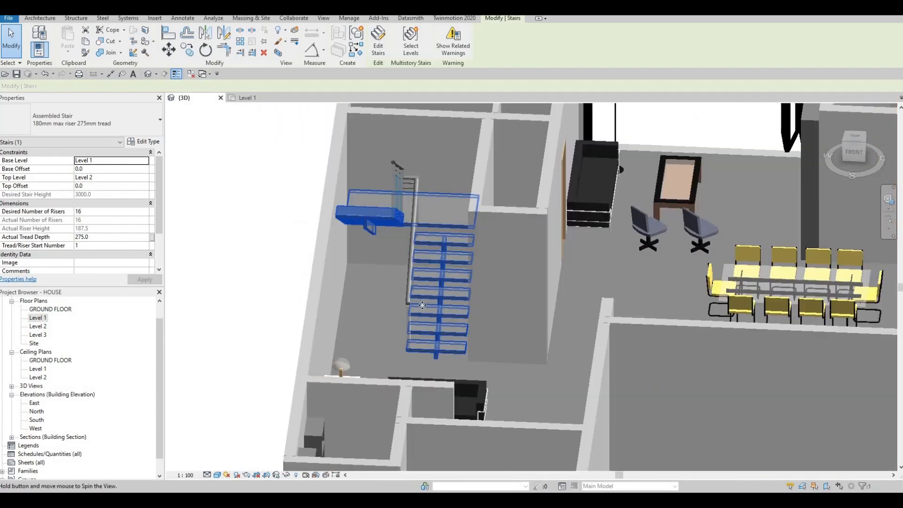
pyautogui.scroll(3, 432, 305)
pyautogui.press('Escape')
pyautogui.click(428, 290)
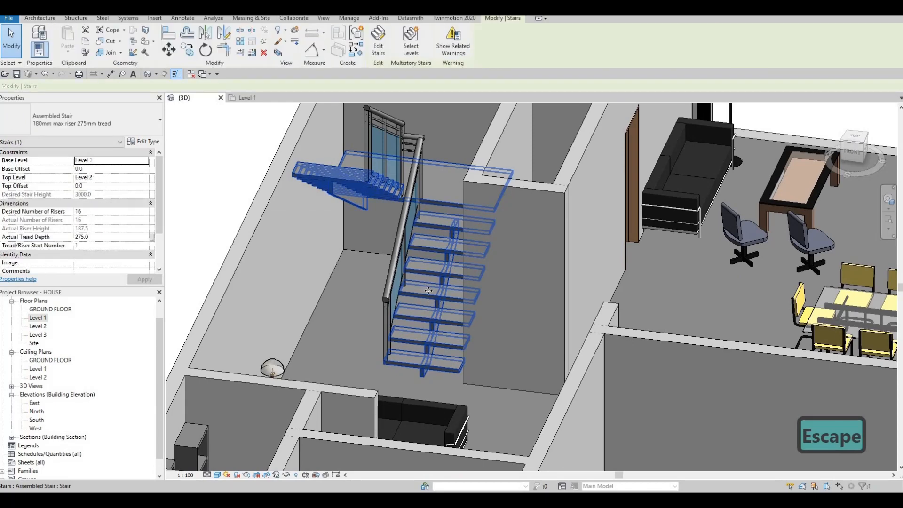
pyautogui.scroll(-4, 406, 286)
pyautogui.keyDown('shift'); pyautogui.moveTo(388, 279); pyautogui.dragTo(353, 249, button='middle'); pyautogui.keyUp('shift')
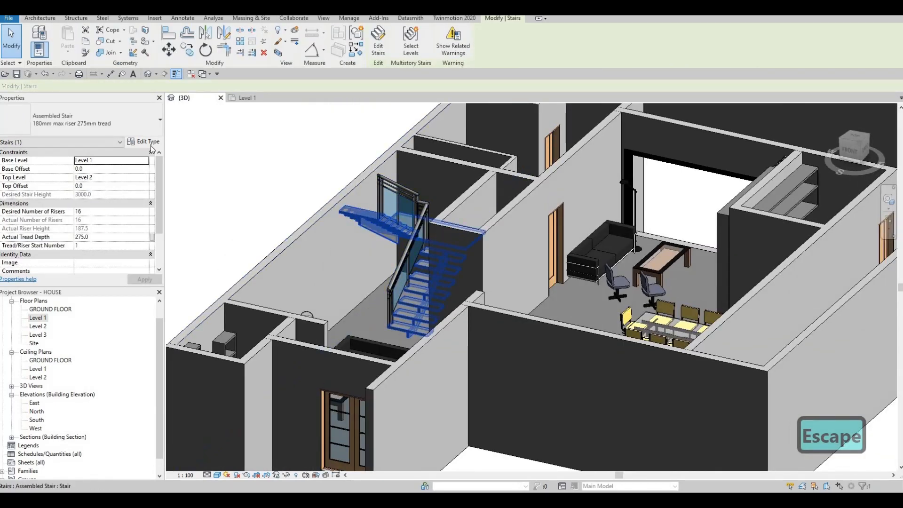
pyautogui.click(144, 142)
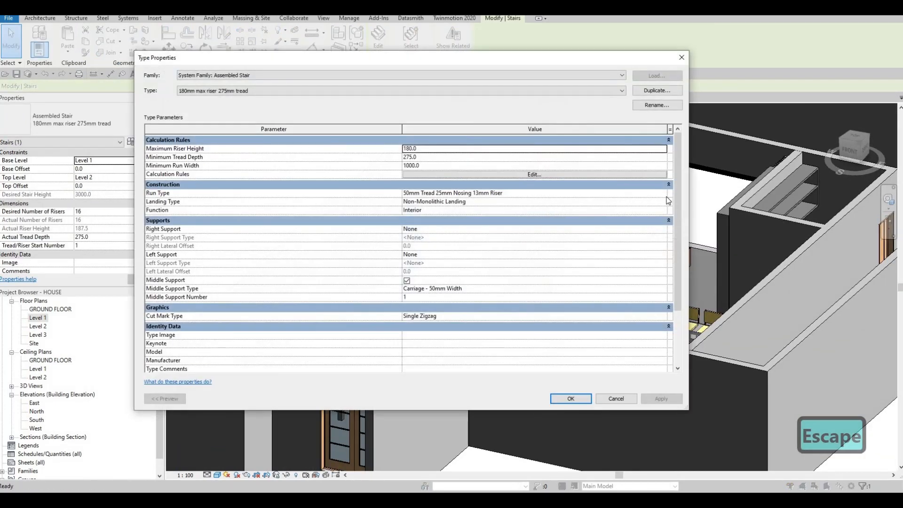
pyautogui.click(542, 194)
pyautogui.click(663, 193)
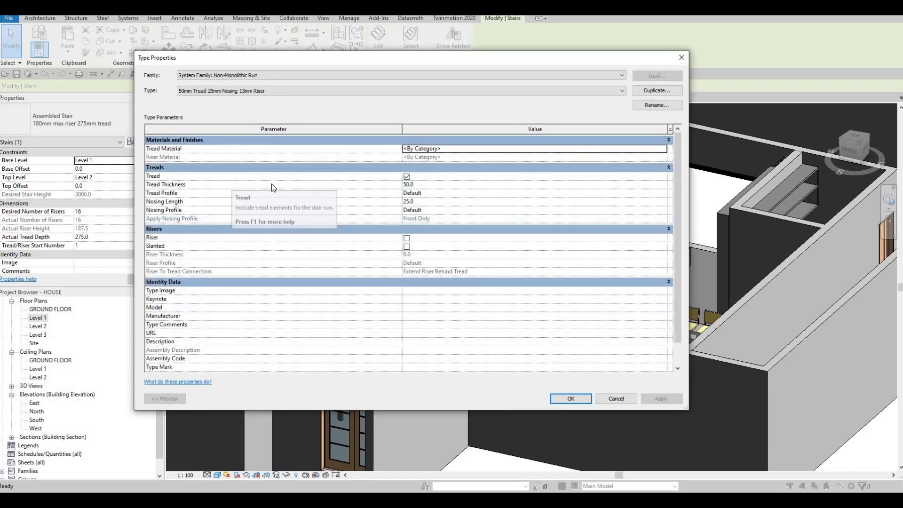
pyautogui.click(664, 148)
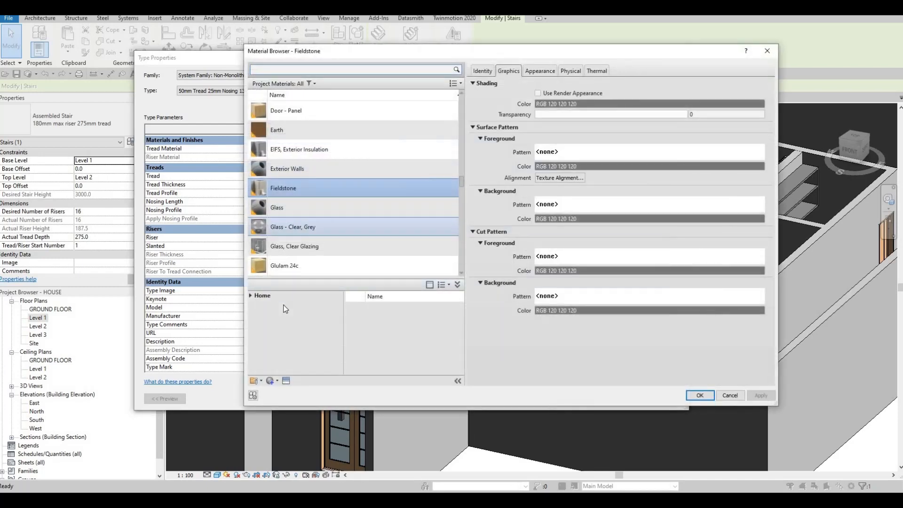
# Assign Glulam 36c from the AEC Wood materials as the run type's tread material and accept the run and stair type changes
pyautogui.click(251, 295)
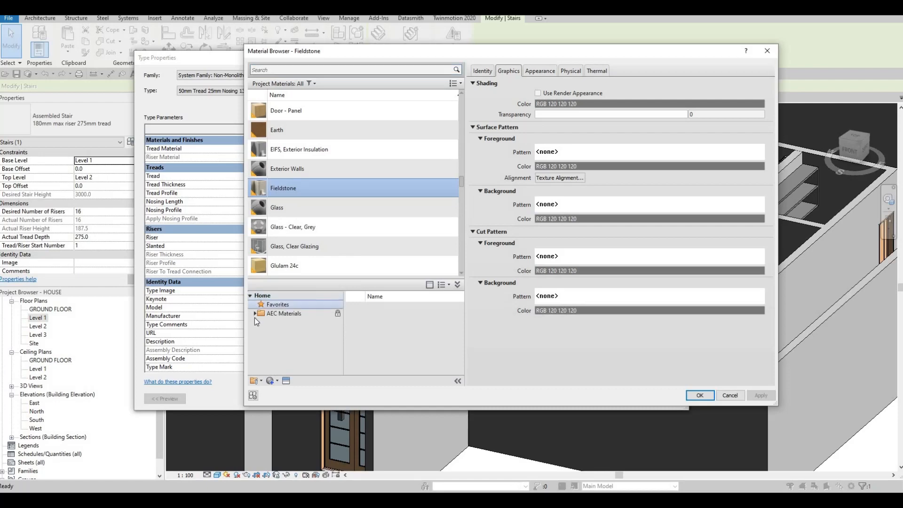
pyautogui.click(255, 313)
pyautogui.scroll(-4, 280, 369)
pyautogui.click(280, 369)
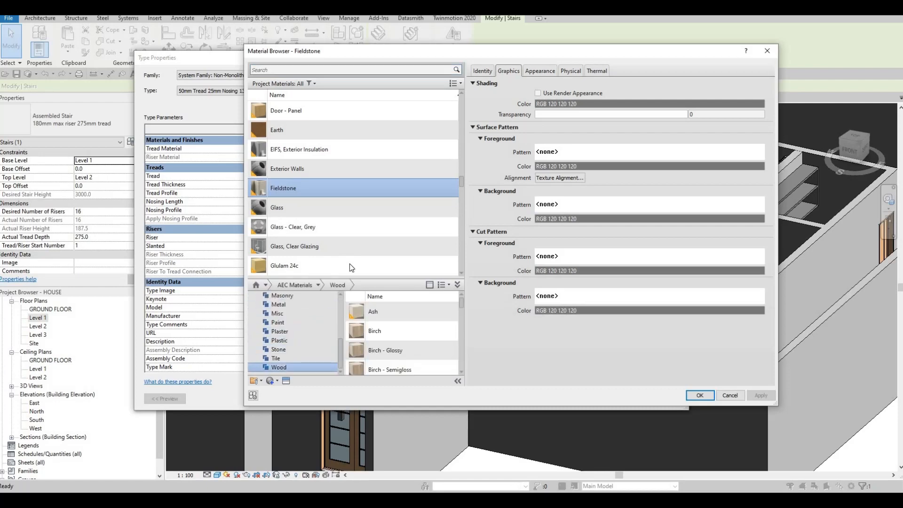
pyautogui.scroll(-4, 349, 262)
pyautogui.scroll(3, 349, 261)
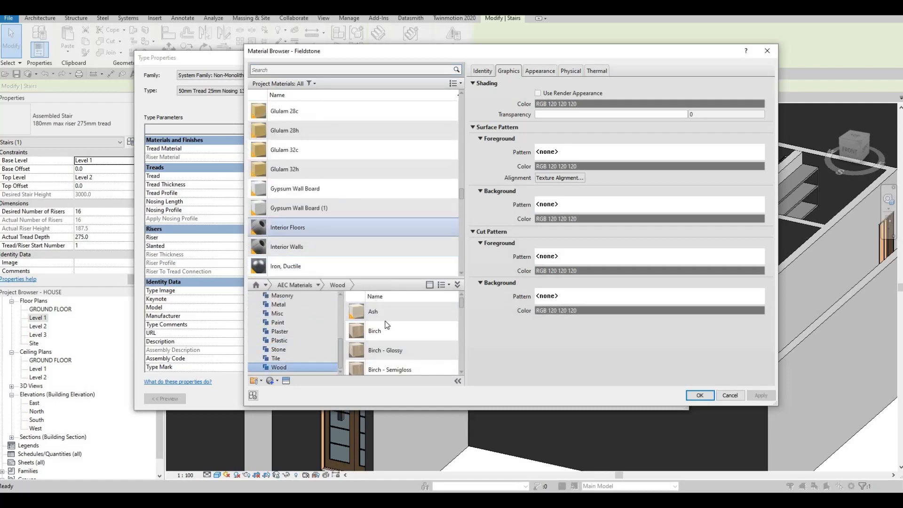
pyautogui.scroll(-5, 402, 360)
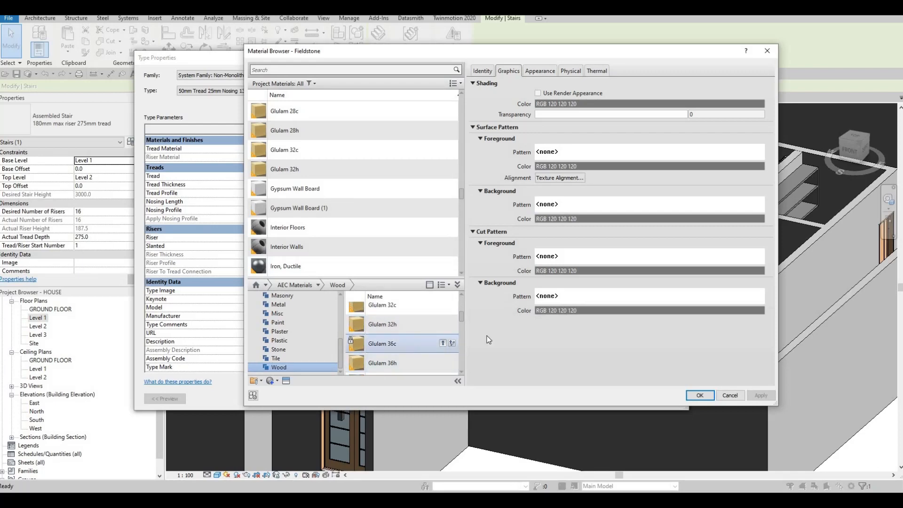
pyautogui.click(443, 343)
pyautogui.click(700, 395)
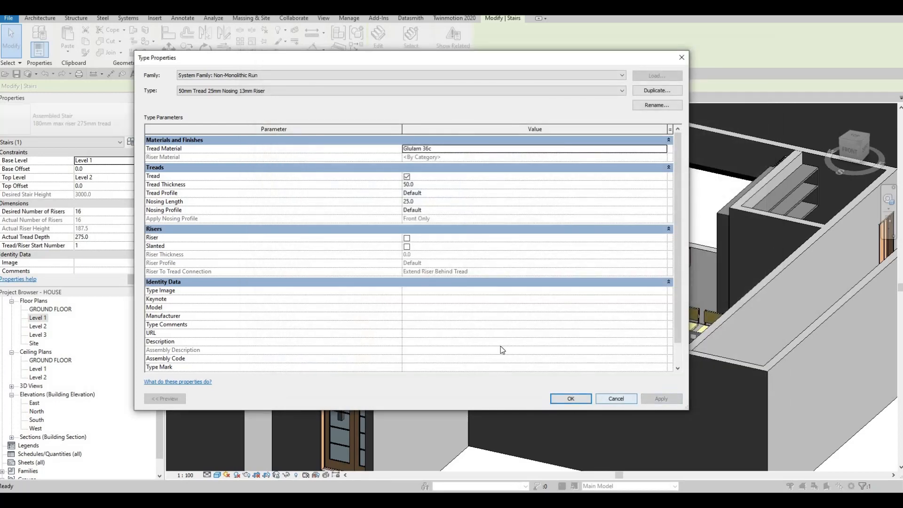
pyautogui.click(582, 400)
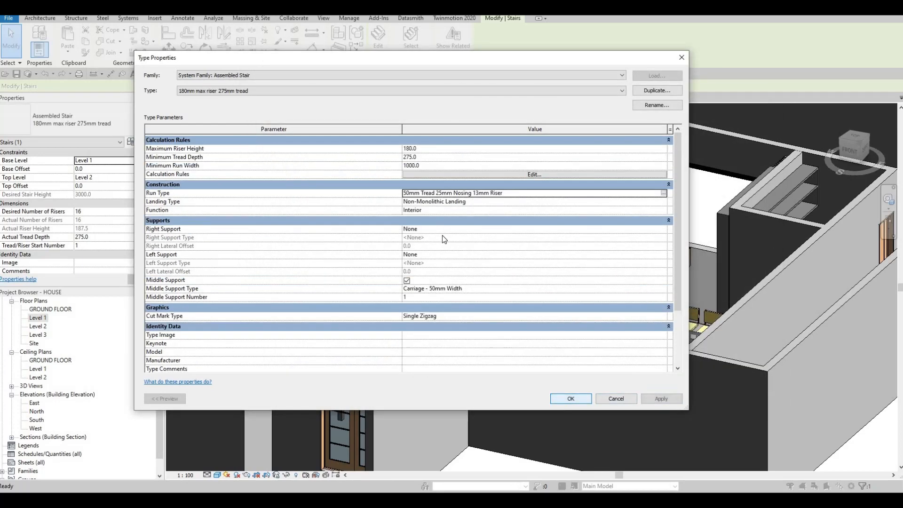
pyautogui.click(571, 398)
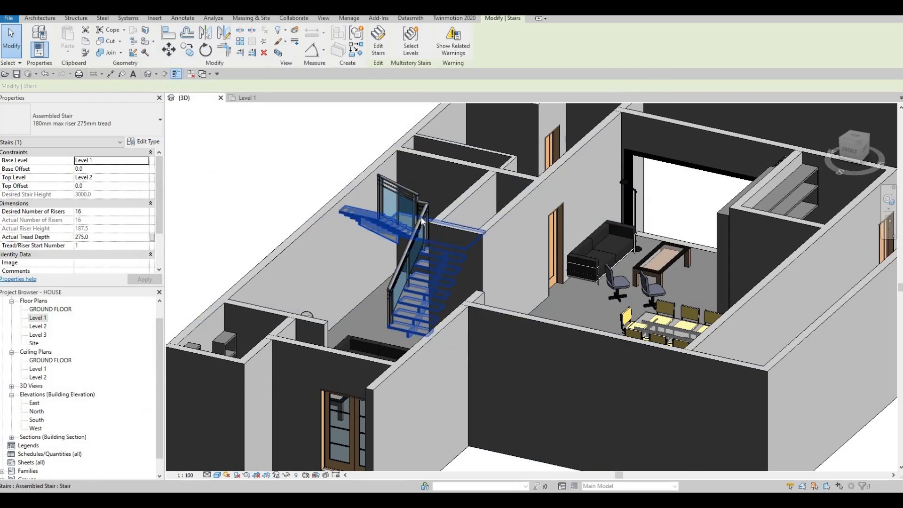
# Examine the type properties of the stair's Glass Panel - Bottom Fill railing, including rail joins, rail structure and baluster placement, without changing them
pyautogui.click(423, 217)
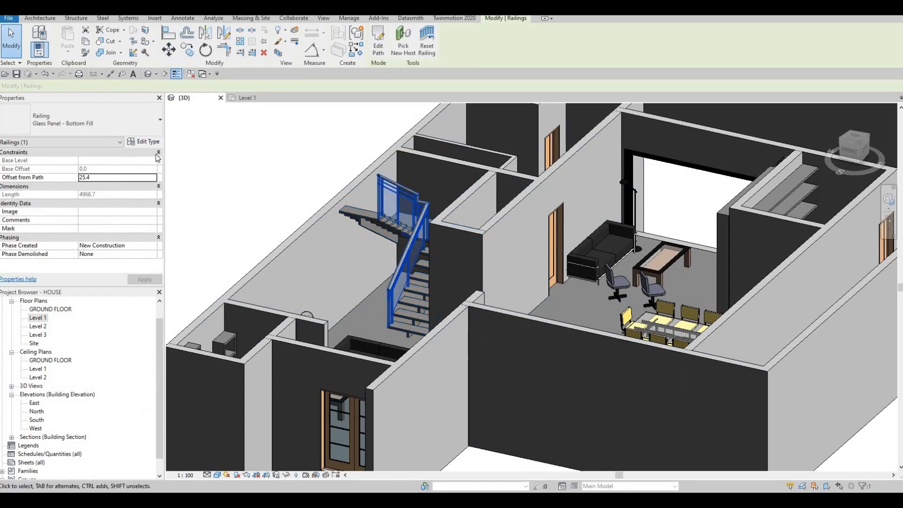
pyautogui.click(144, 141)
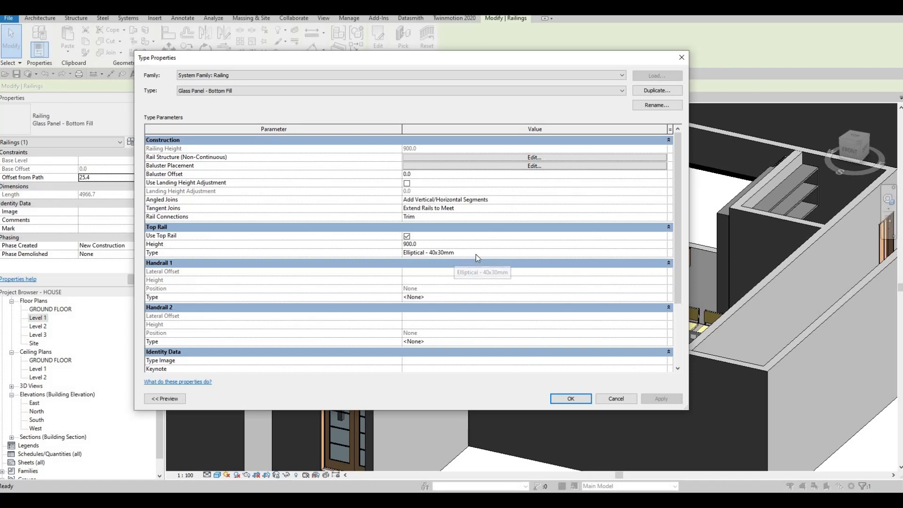
pyautogui.click(493, 217)
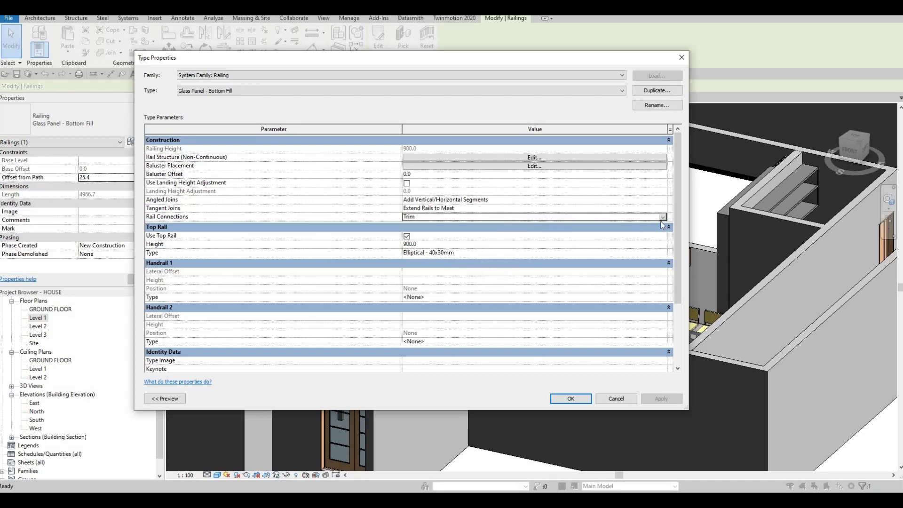
pyautogui.click(548, 201)
pyautogui.click(505, 210)
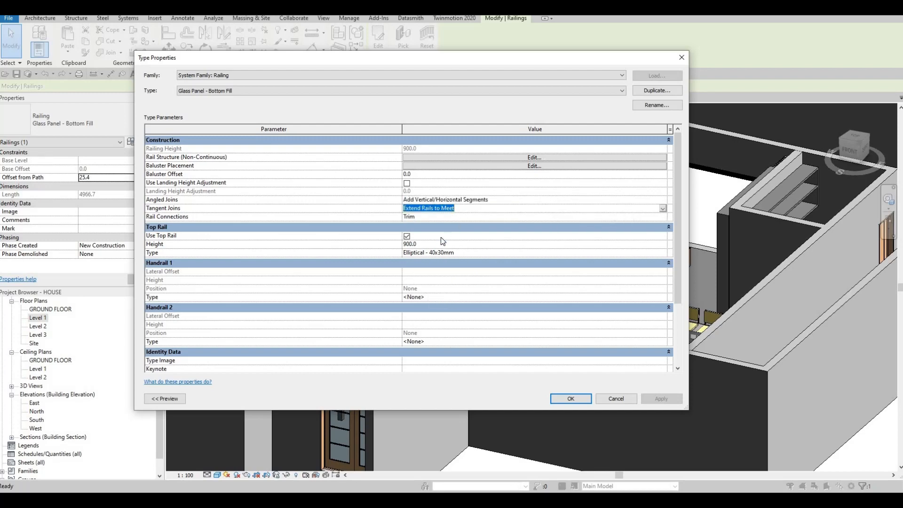
pyautogui.click(532, 158)
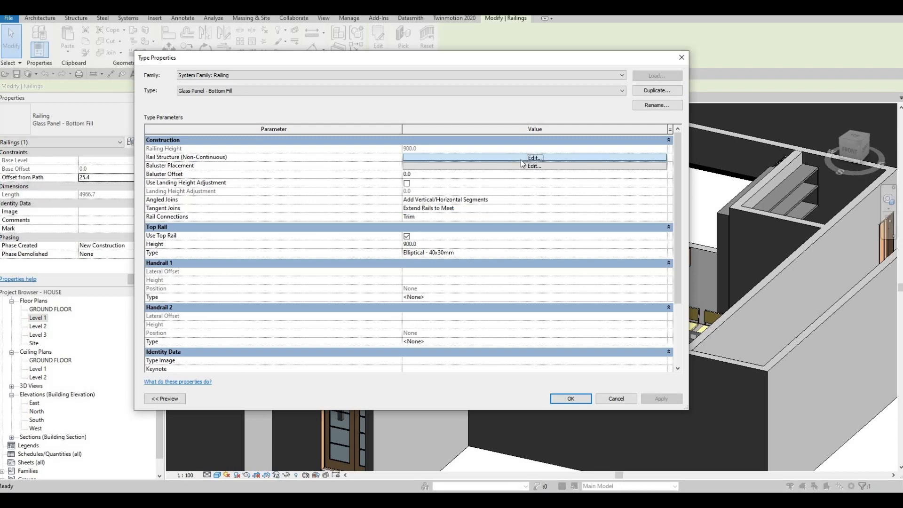
pyautogui.press('Escape')
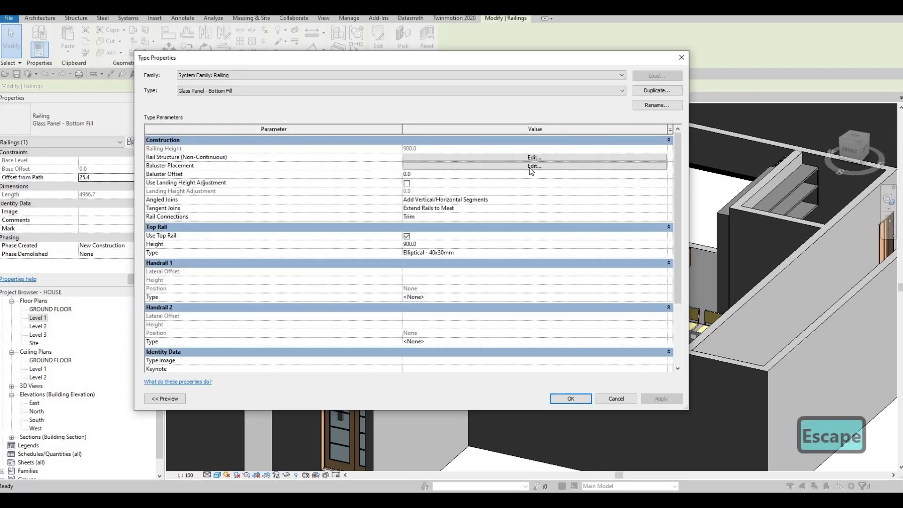
pyautogui.click(530, 167)
pyautogui.press('Escape')
pyautogui.press('Escape')
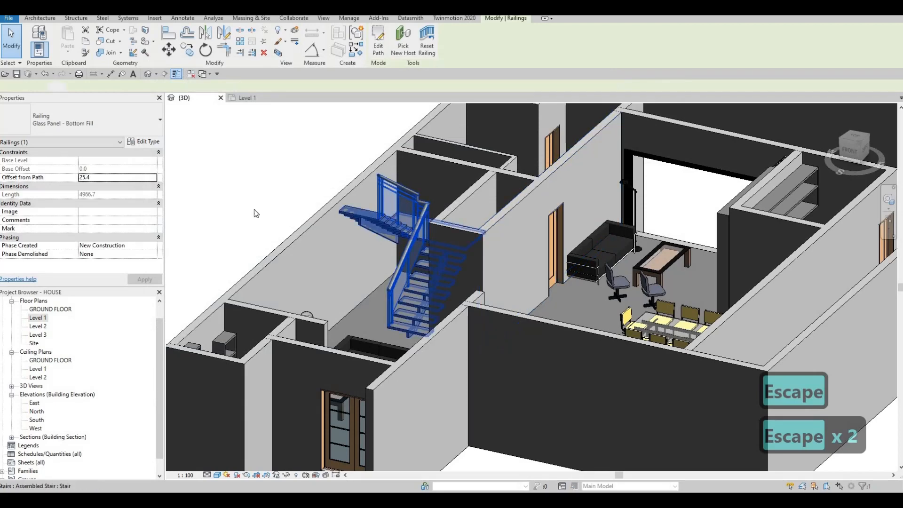
# Examine the Non-Monolithic Landing type's own tread settings by switching Same as Run off and back on, then accept the stair's type properties
pyautogui.click(360, 214)
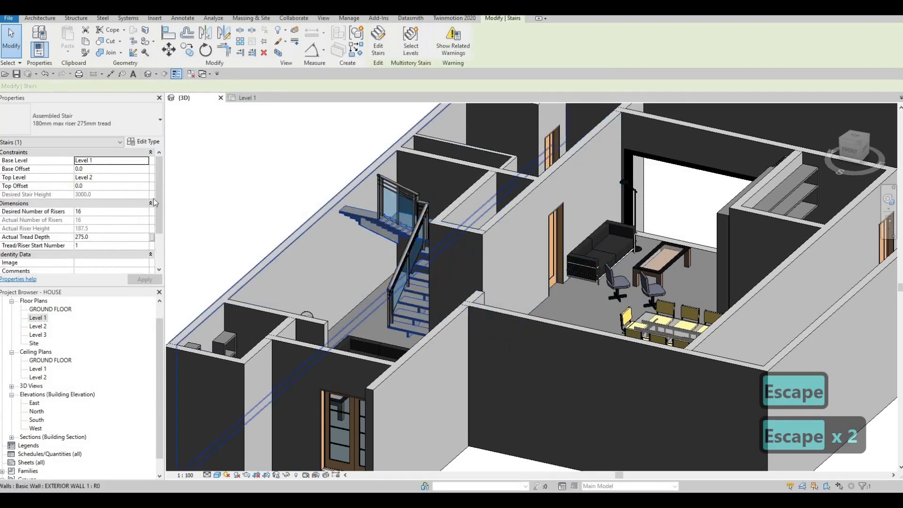
pyautogui.click(144, 142)
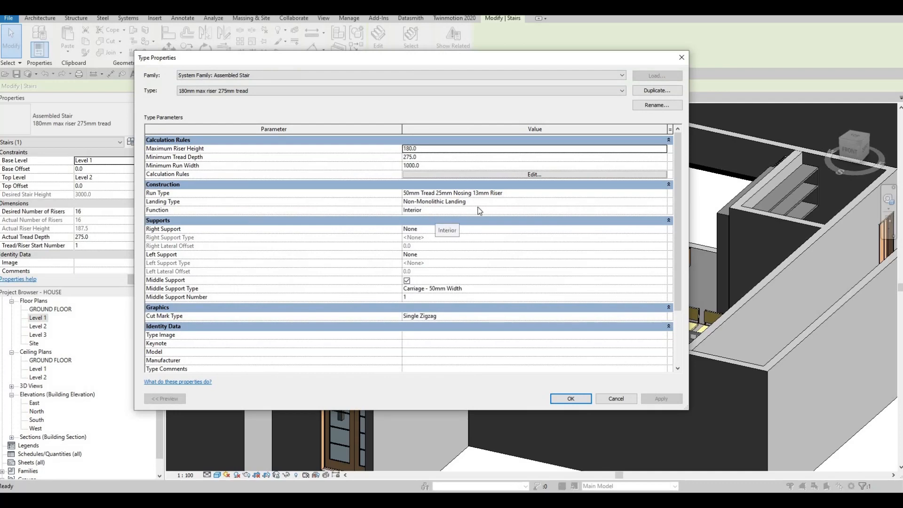
pyautogui.click(664, 203)
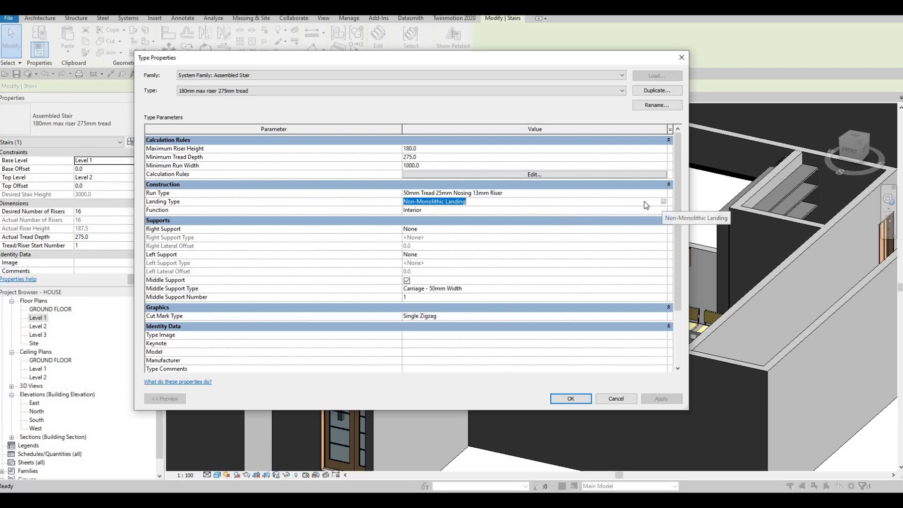
pyautogui.click(664, 203)
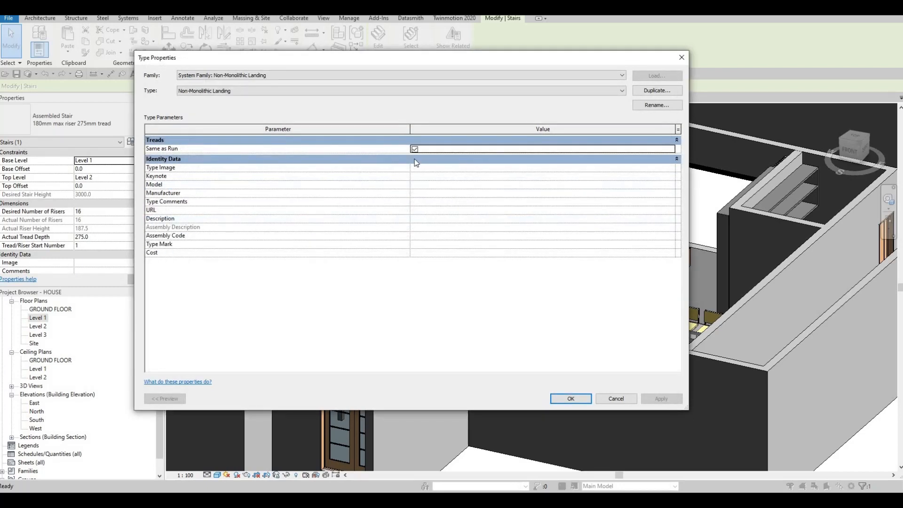
pyautogui.click(415, 149)
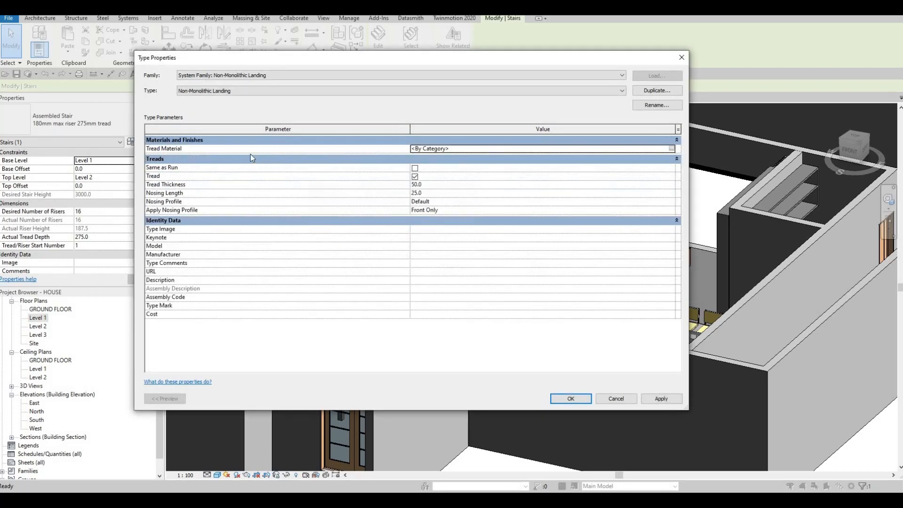
pyautogui.click(415, 169)
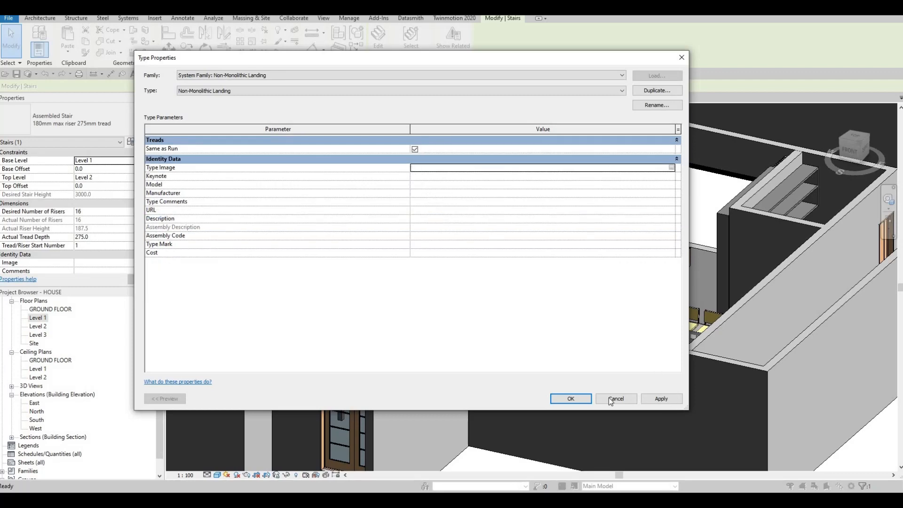
pyautogui.click(571, 398)
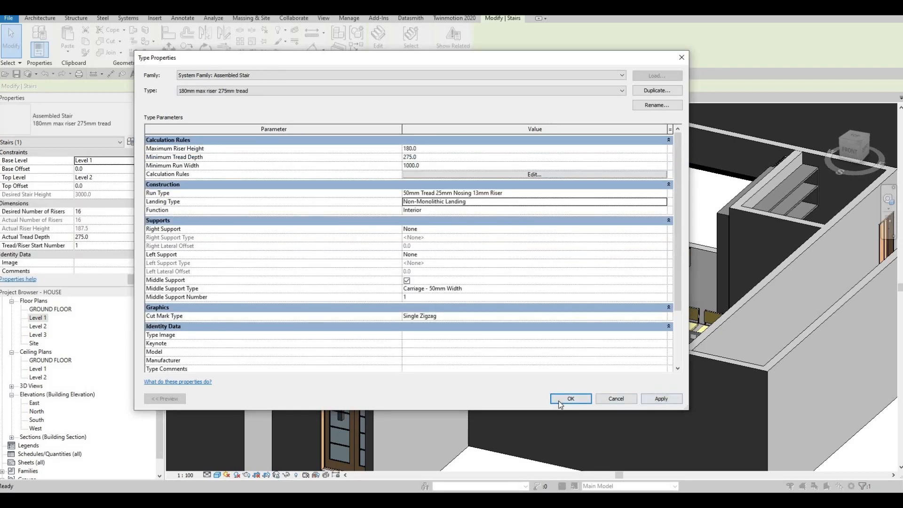
pyautogui.click(570, 398)
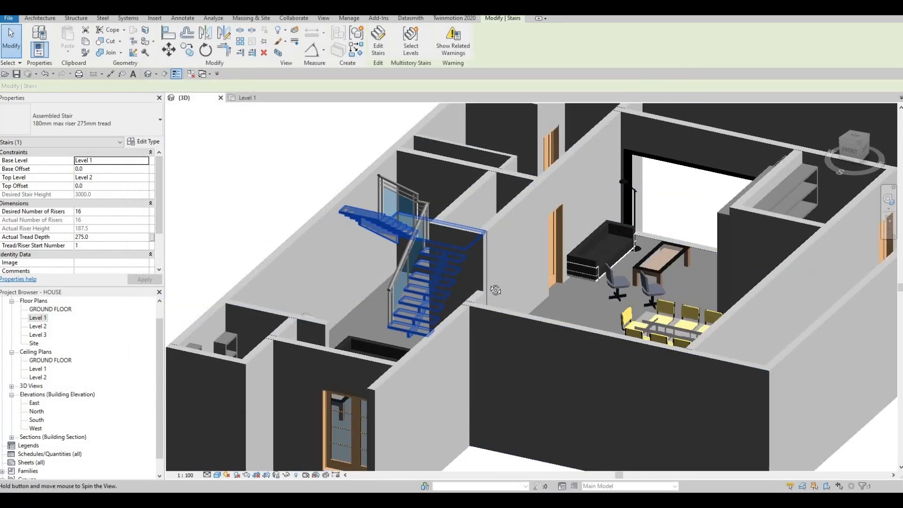
# Inspect the stair's treads, landing and middle support from several angles and distances in the 3D view
pyautogui.scroll(3, 481, 281)
pyautogui.keyDown('shift'); pyautogui.moveTo(482, 281); pyautogui.dragTo(428, 183, button='middle'); pyautogui.keyUp('shift')
pyautogui.scroll(4, 432, 189)
pyautogui.scroll(-2, 421, 217)
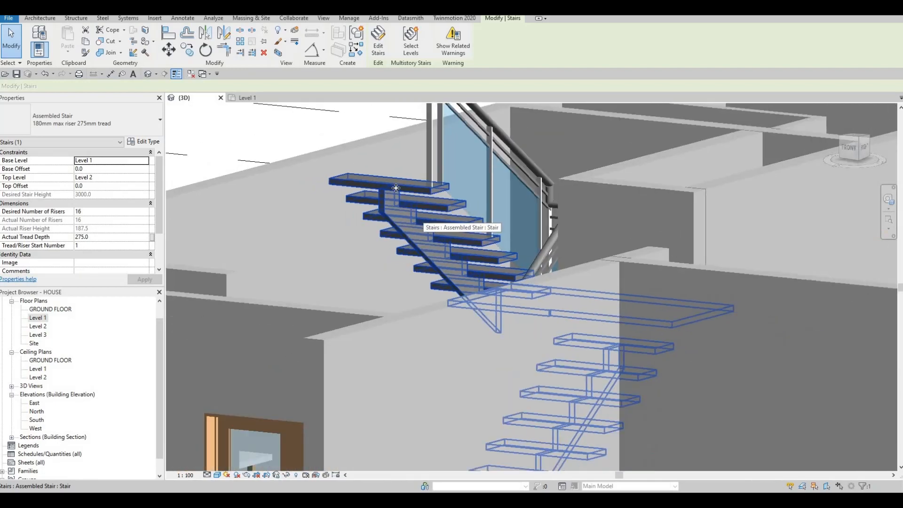
pyautogui.moveTo(419, 308); pyautogui.dragTo(403, 251, button='middle')
pyautogui.scroll(-3, 404, 251)
pyautogui.keyDown('shift'); pyautogui.moveTo(403, 250); pyautogui.dragTo(534, 323); pyautogui.keyUp('shift')
pyautogui.keyDown('shift'); pyautogui.moveTo(534, 322); pyautogui.dragTo(584, 320, button='middle'); pyautogui.keyUp('shift')
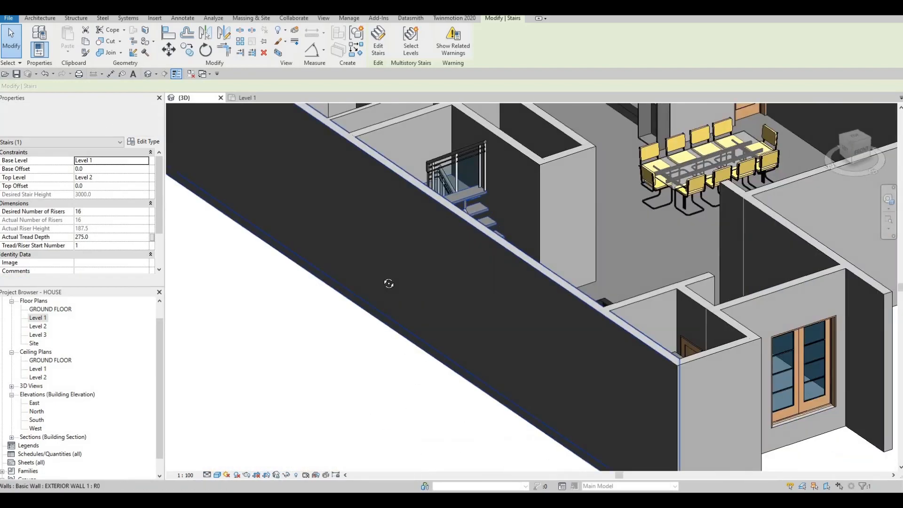
pyautogui.moveTo(479, 229); pyautogui.dragTo(385, 221, button='middle')
pyautogui.scroll(5, 386, 220)
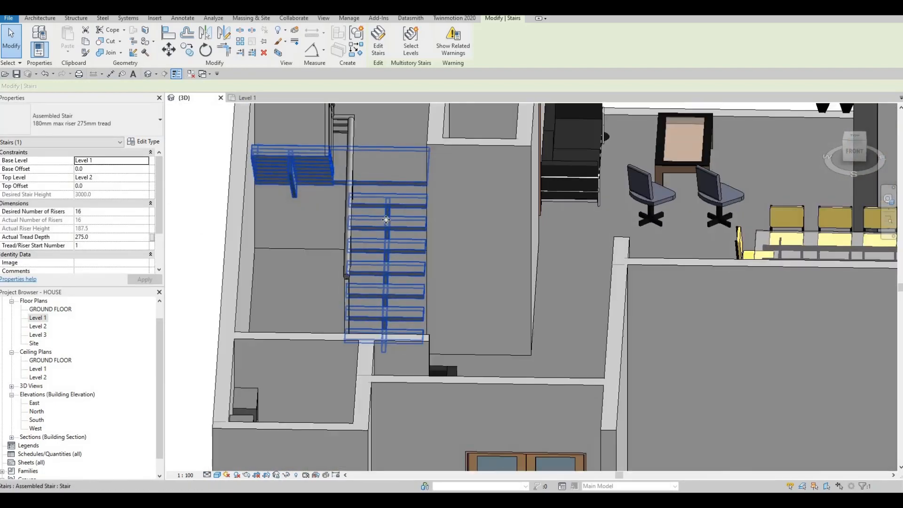
pyautogui.scroll(-2, 392, 227)
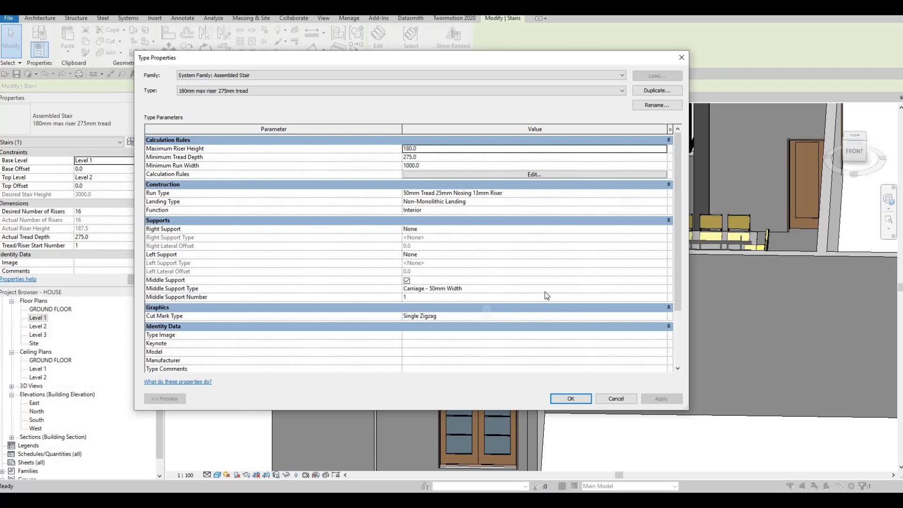
# Set the material of the stair's Carriage - 50mm Width middle support to Aluminum 1100-H14, accept the type changes and deselect the stair
pyautogui.click(656, 291)
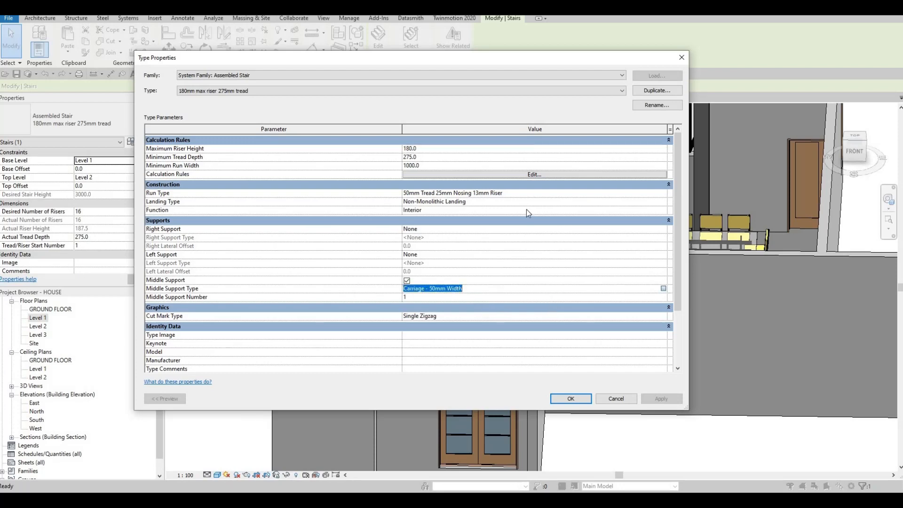
pyautogui.click(672, 149)
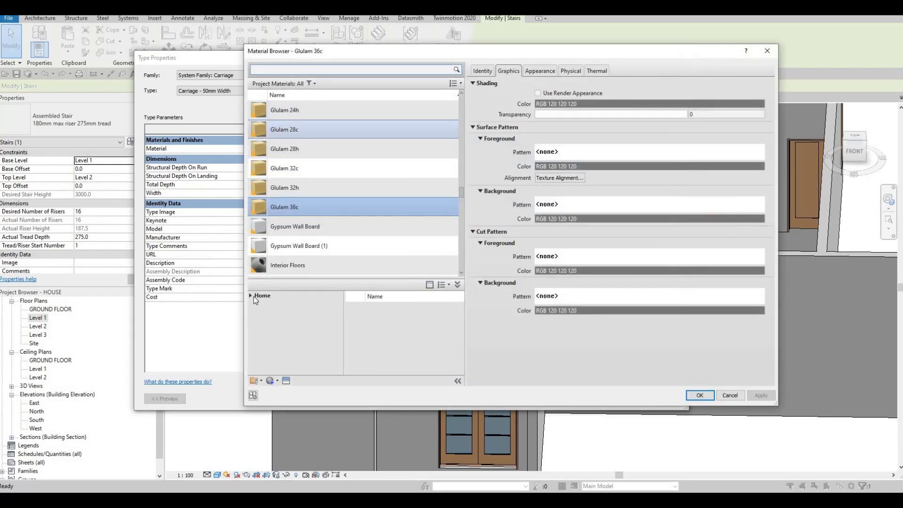
pyautogui.click(249, 295)
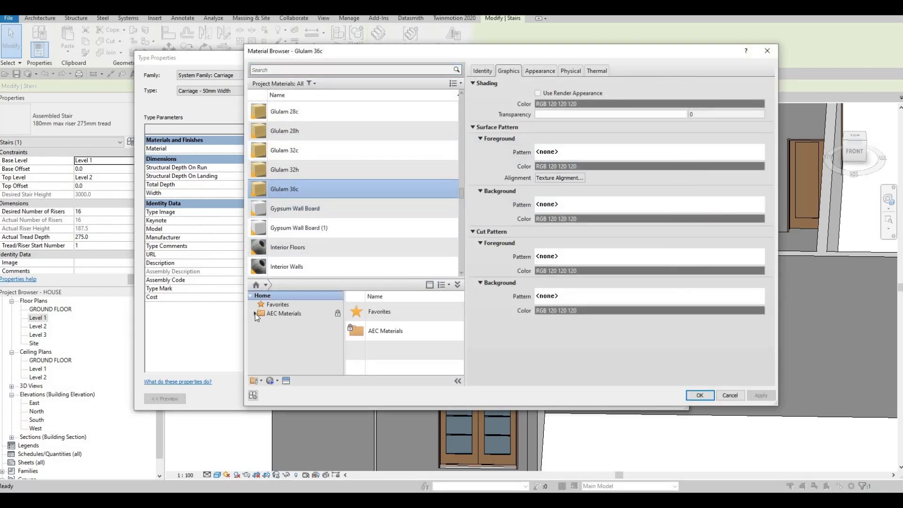
pyautogui.click(255, 313)
pyautogui.scroll(-4, 284, 323)
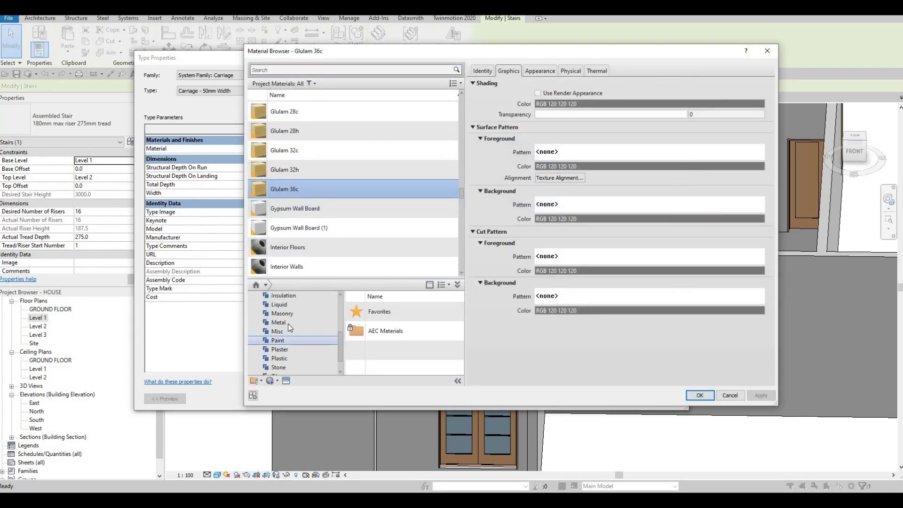
pyautogui.click(288, 324)
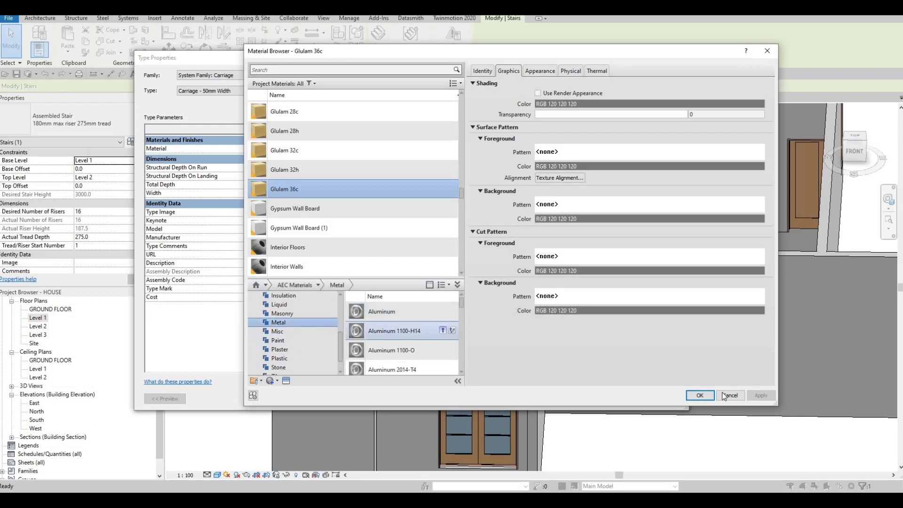
pyautogui.click(701, 395)
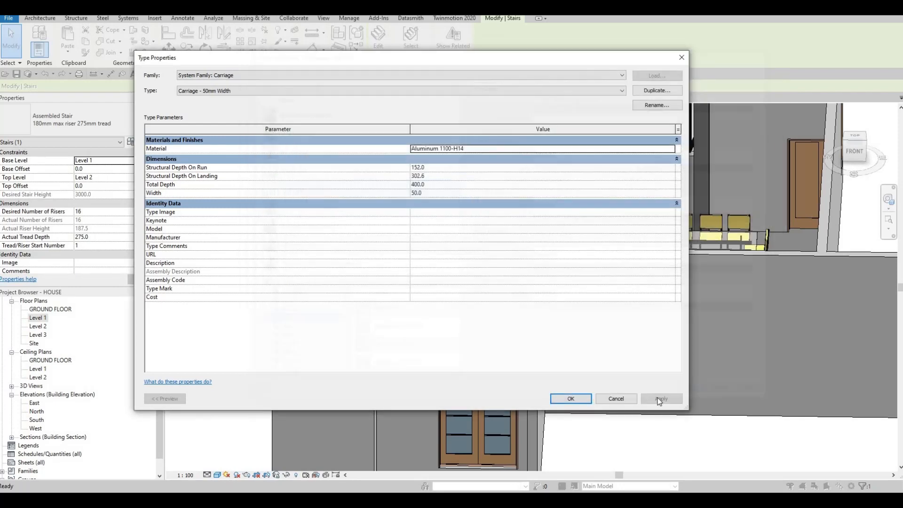
pyautogui.click(570, 400)
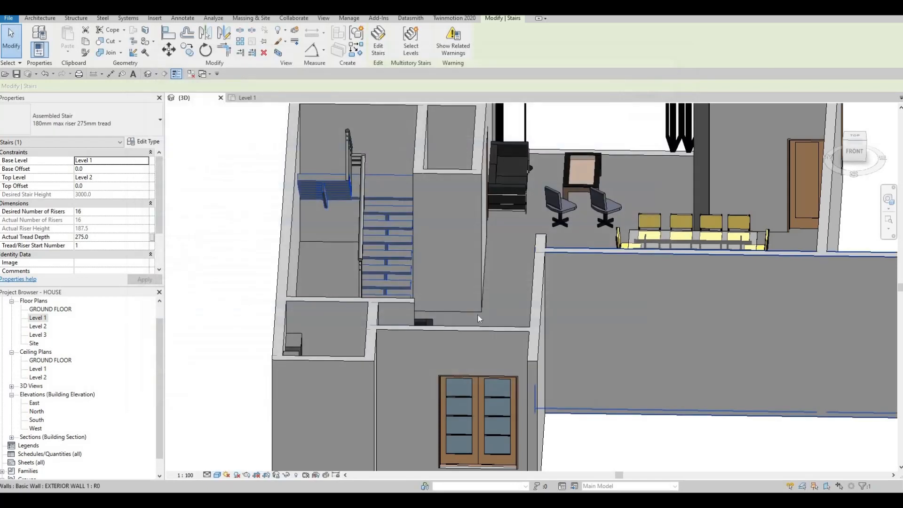
pyautogui.keyDown('shift'); pyautogui.moveTo(480, 317); pyautogui.dragTo(663, 367, button='middle'); pyautogui.keyUp('shift')
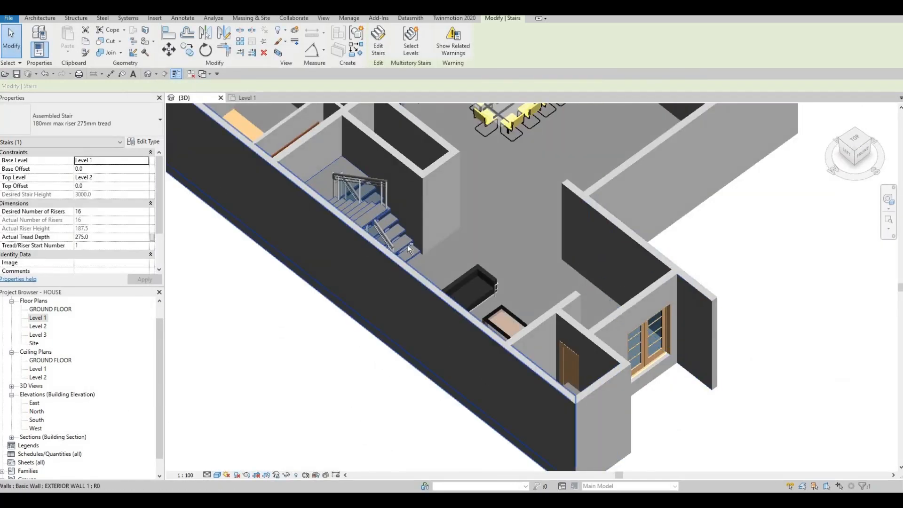
pyautogui.press('Escape')
pyautogui.keyDown('shift'); pyautogui.moveTo(409, 249); pyautogui.dragTo(383, 207, button='middle'); pyautogui.keyUp('shift')
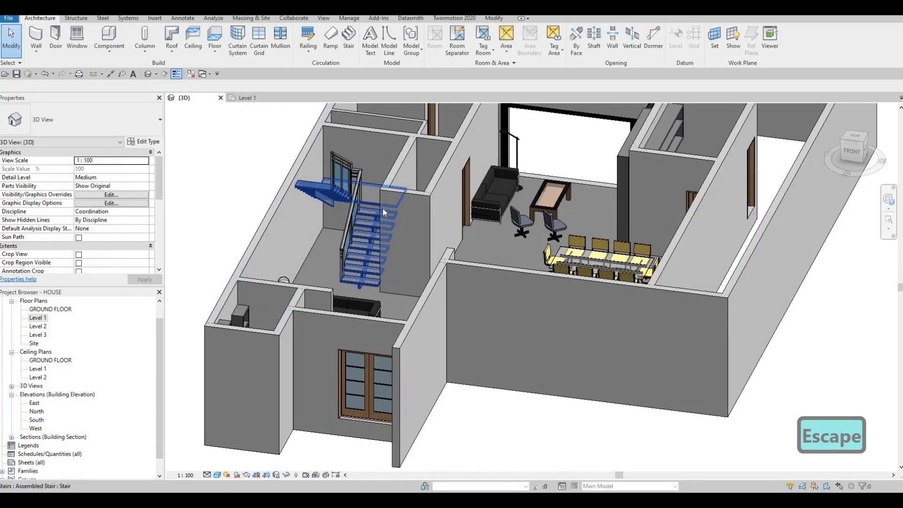
# Check the gaps between the stair and the walls in the 3D view and open the Level 1 floor plan
pyautogui.scroll(5, 383, 207)
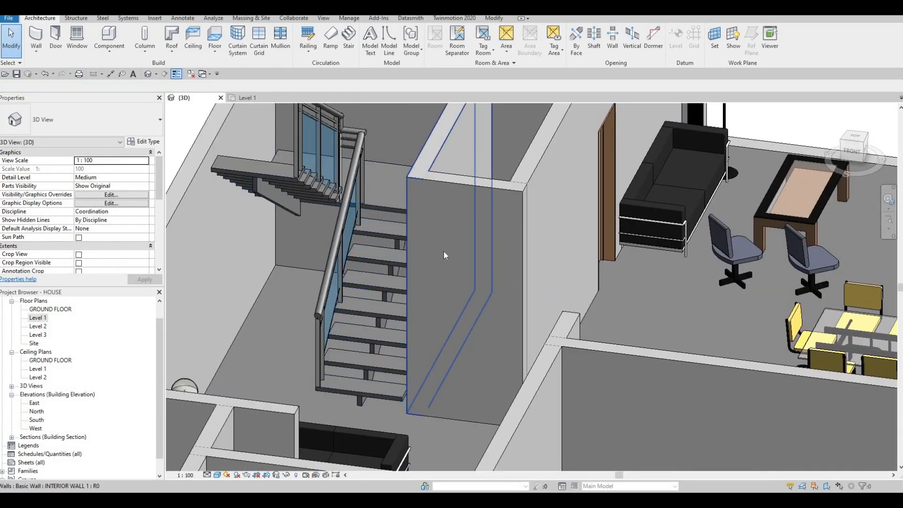
pyautogui.keyDown('shift'); pyautogui.moveTo(448, 312); pyautogui.dragTo(406, 232, button='middle'); pyautogui.keyUp('shift')
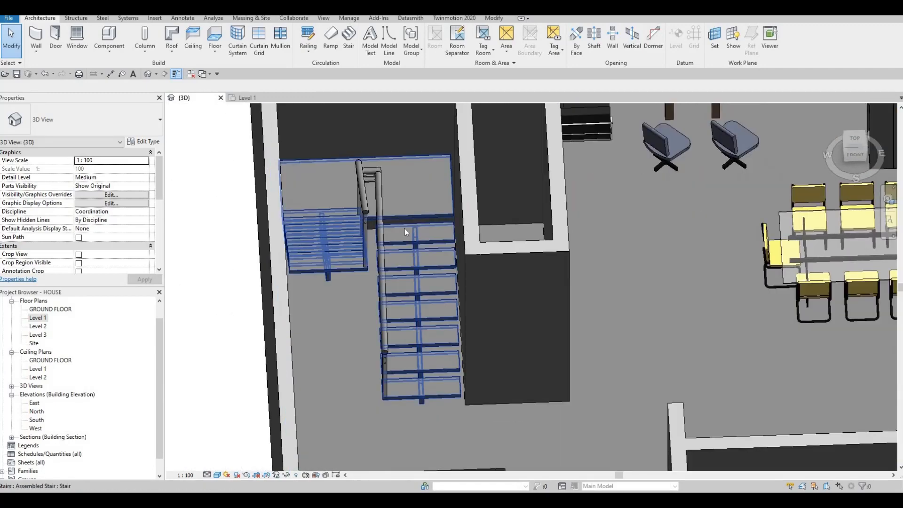
pyautogui.click(461, 318)
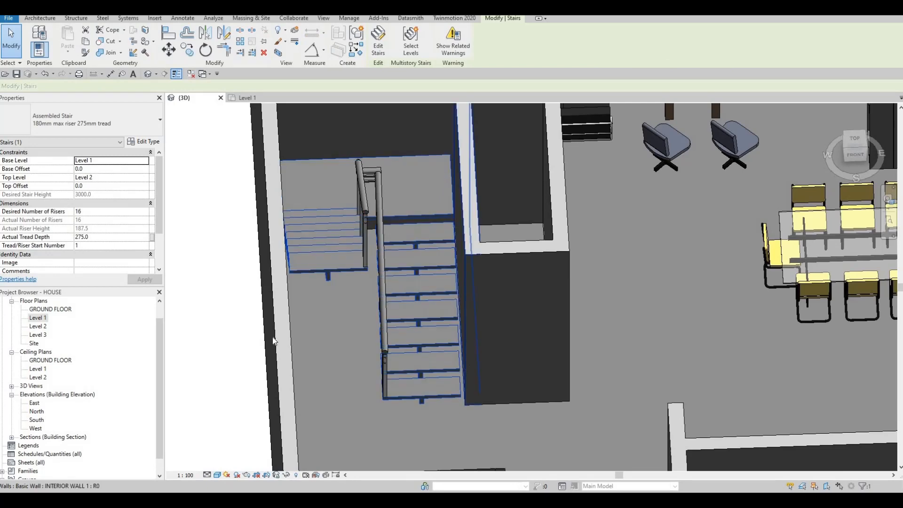
pyautogui.doubleClick(46, 319)
pyautogui.scroll(-1, 408, 265)
pyautogui.moveTo(408, 265); pyautogui.dragTo(400, 234, button='middle')
# Select the whole assembled stair in the Level 1 plan and start editing it
pyautogui.click(423, 235)
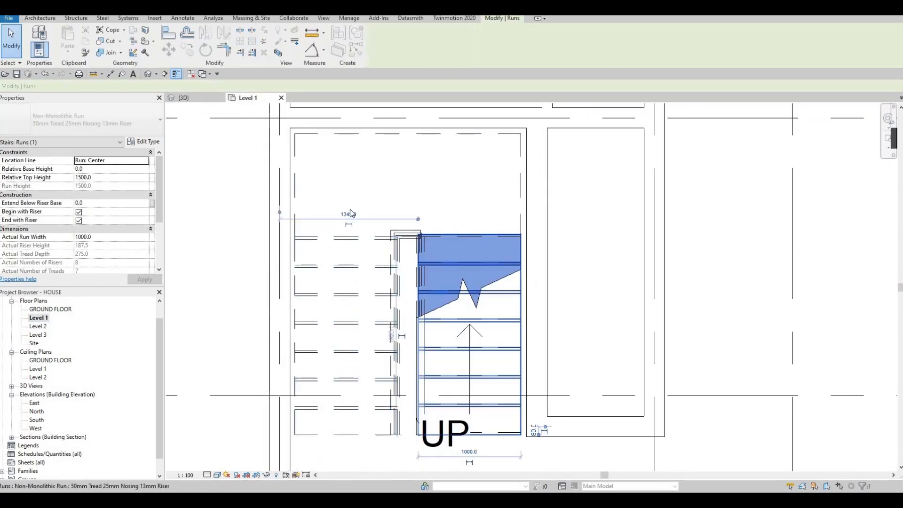
pyautogui.press('Escape')
pyautogui.click(357, 168)
pyautogui.press('Escape')
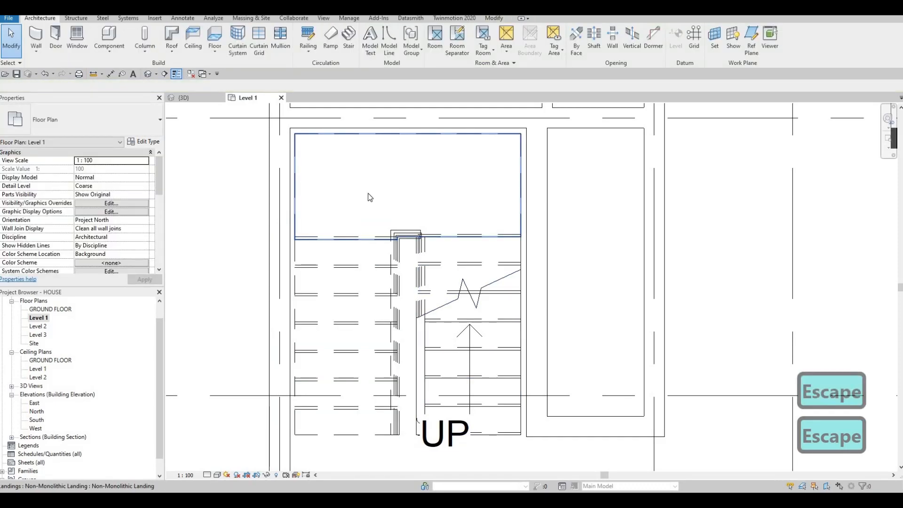
pyautogui.click(370, 197)
pyautogui.scroll(-2, 441, 335)
pyautogui.moveTo(440, 335); pyautogui.dragTo(434, 302, button='middle')
pyautogui.press('Escape')
pyautogui.click(433, 300)
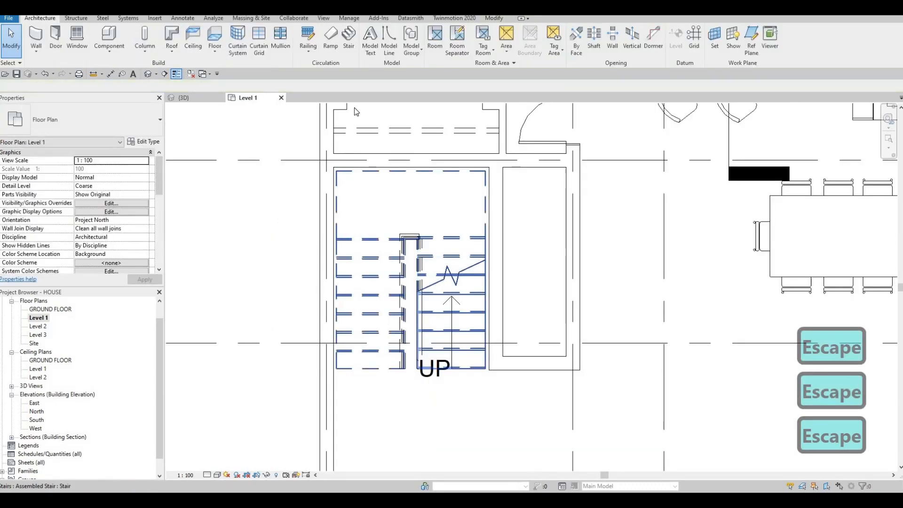
pyautogui.click(381, 51)
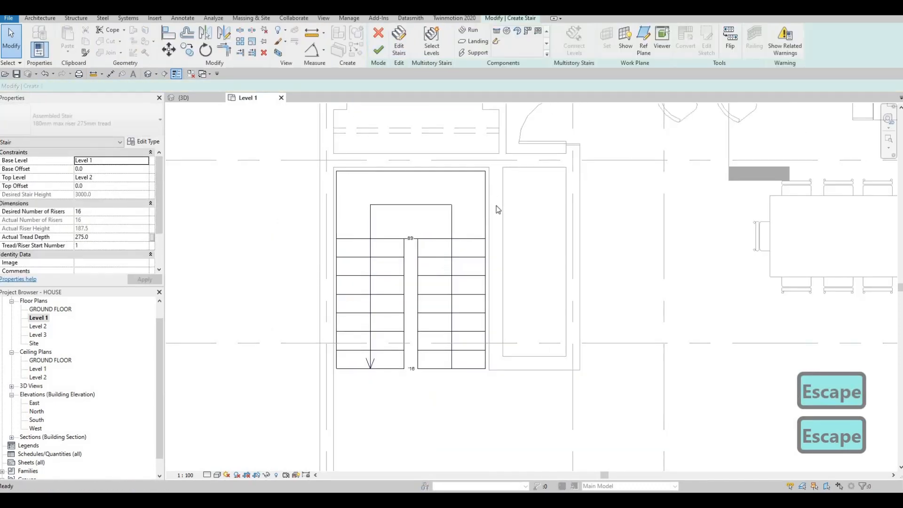
# Stretch the landing's rear edge and both side edges out to the surrounding walls
pyautogui.scroll(2, 496, 205)
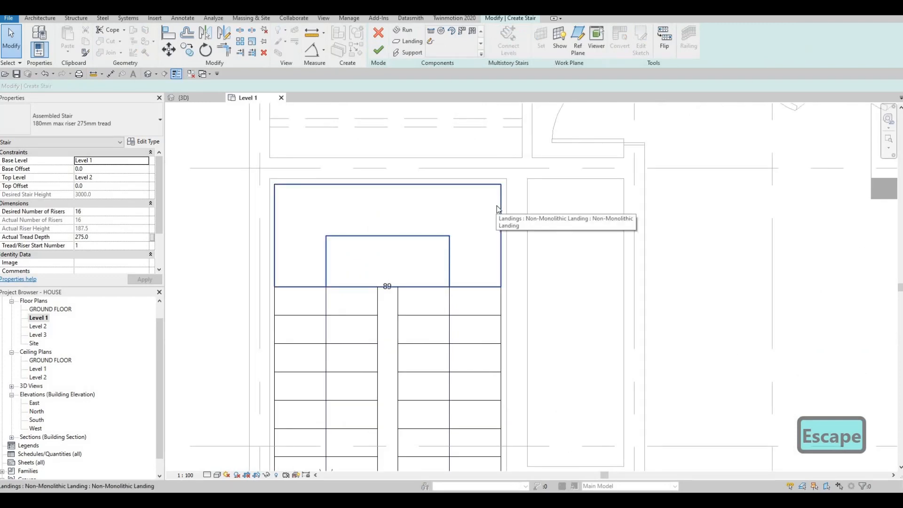
pyautogui.press('a')
pyautogui.click(505, 235)
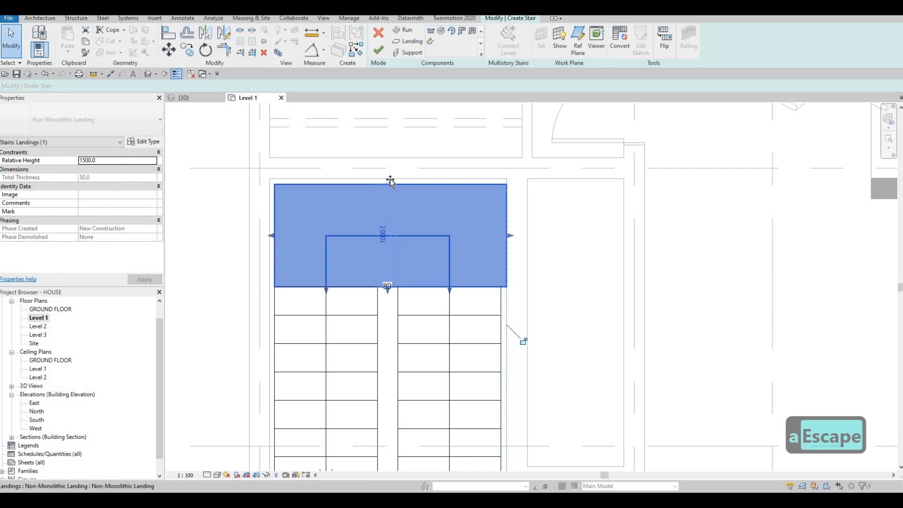
pyautogui.moveTo(391, 181); pyautogui.dragTo(390, 177)
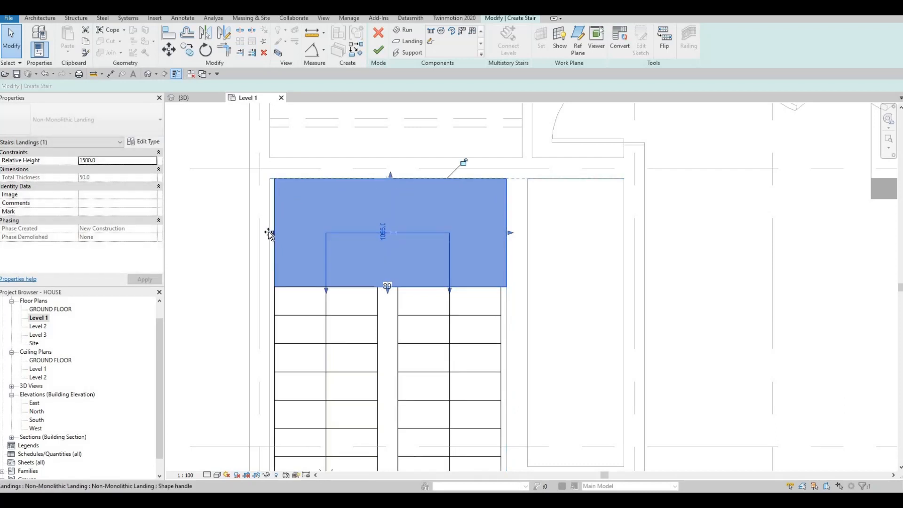
pyautogui.moveTo(271, 234); pyautogui.dragTo(267, 233)
pyautogui.moveTo(316, 267); pyautogui.dragTo(339, 201, button='middle')
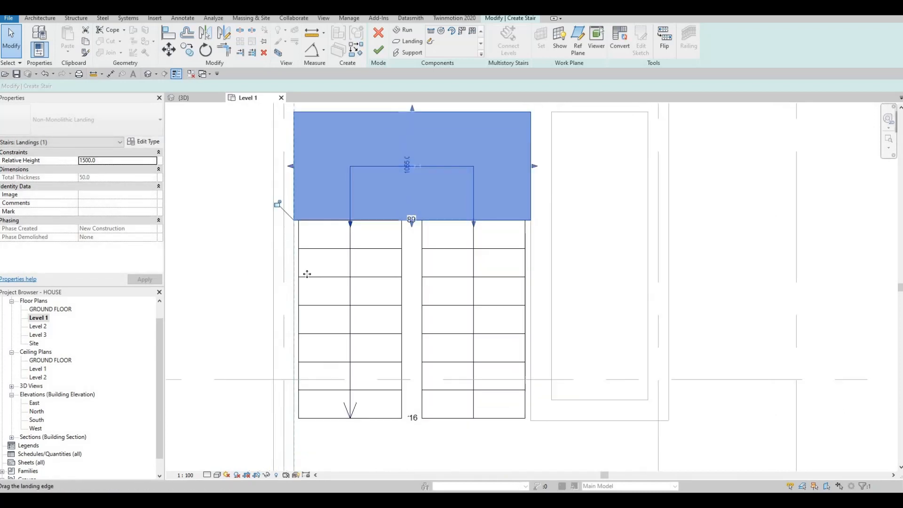
# Extend the outer edges of both stair runs to the adjacent walls, making the upper run 1045 mm and the lower run 1055 mm wide
pyautogui.press('Escape')
pyautogui.click(292, 318)
pyautogui.moveTo(293, 319); pyautogui.dragTo(288, 319)
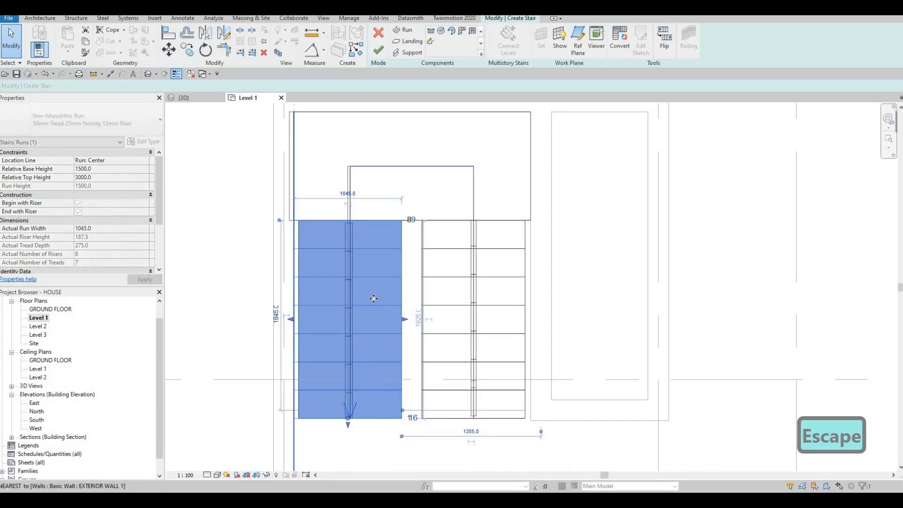
pyautogui.click(529, 321)
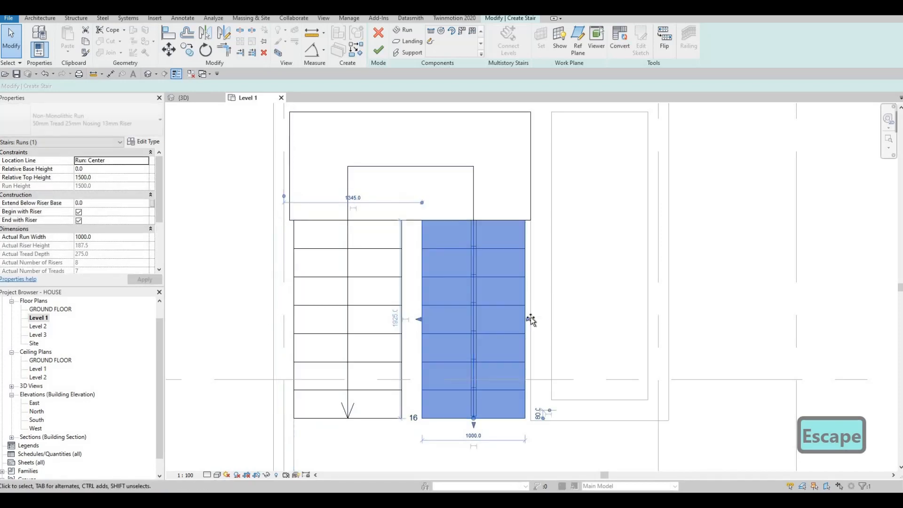
pyautogui.moveTo(529, 319); pyautogui.dragTo(534, 319)
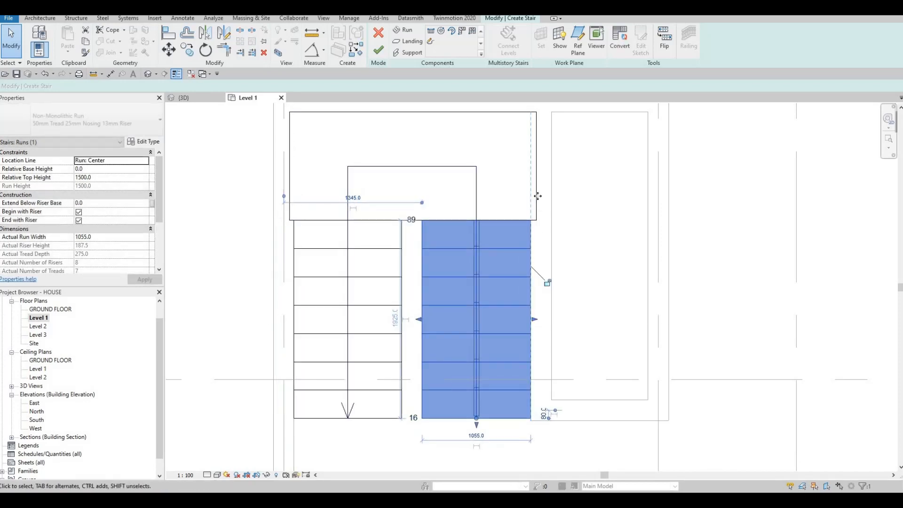
# Realign the landing's side edges with the wall faces and the widened runs, then deselect it
pyautogui.click(536, 167)
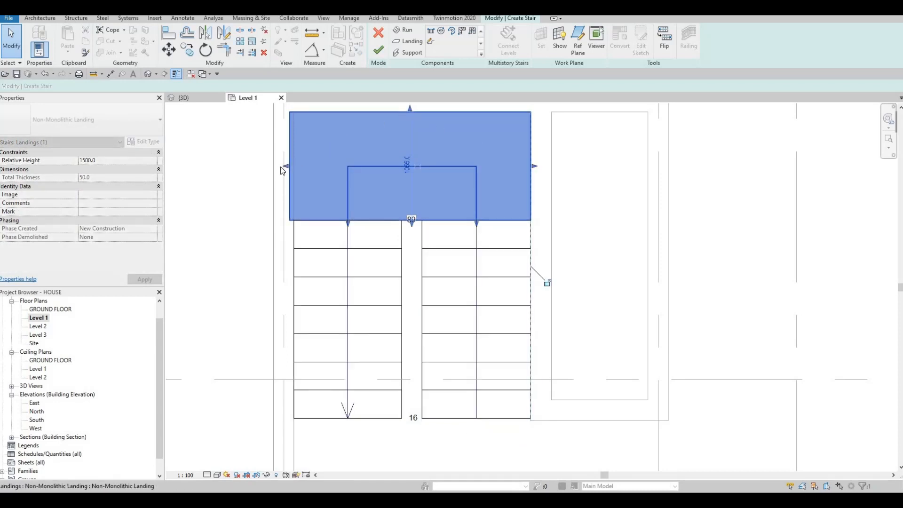
pyautogui.moveTo(290, 165); pyautogui.dragTo(294, 164)
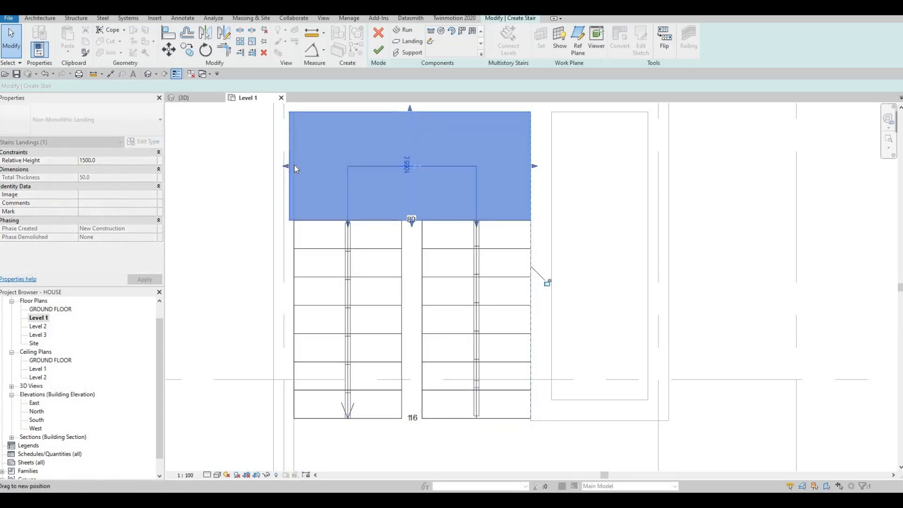
pyautogui.press('Escape')
pyautogui.scroll(-2, 388, 275)
pyautogui.press('Escape')
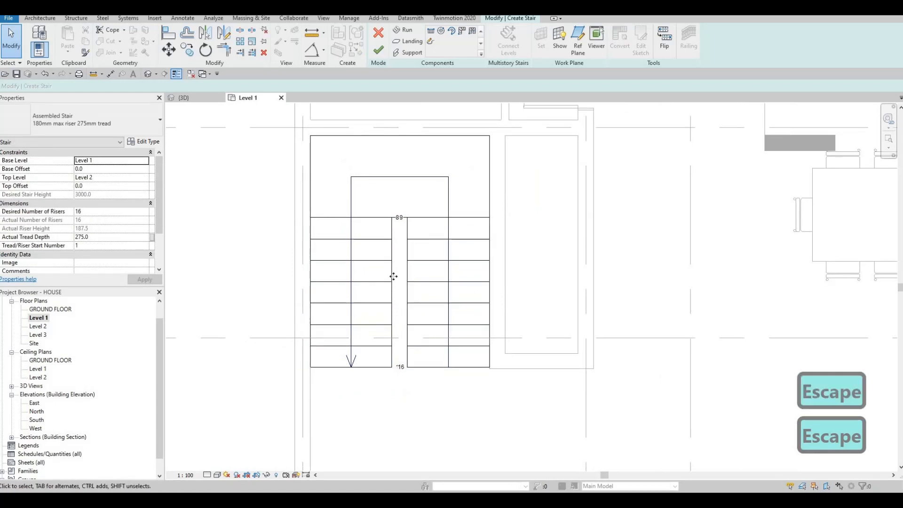
# Try to narrow the gap between the runs by stretching their inner edges, making the lower run about 1103 mm wide
pyautogui.click(388, 275)
pyautogui.scroll(2, 392, 291)
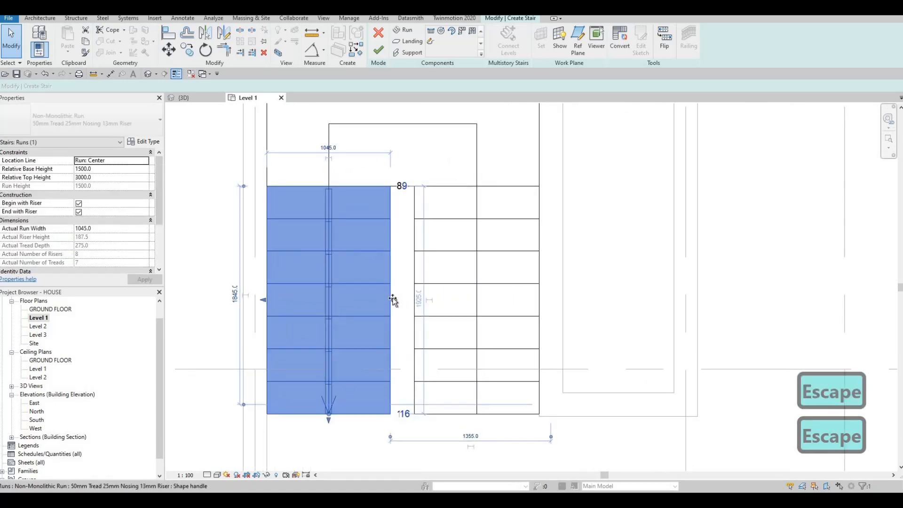
pyautogui.moveTo(395, 301); pyautogui.dragTo(405, 300)
pyautogui.click(417, 293)
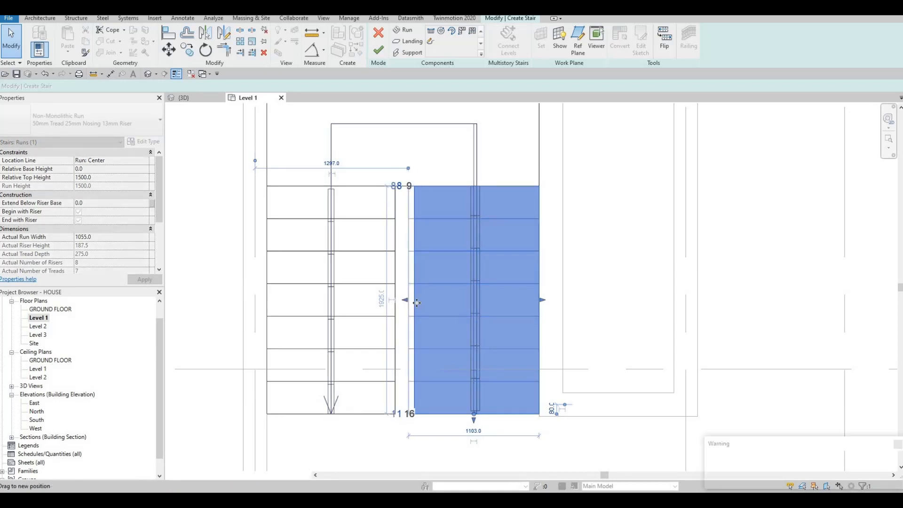
pyautogui.press('Escape')
pyautogui.press('Escape')
pyautogui.scroll(-1, 411, 271)
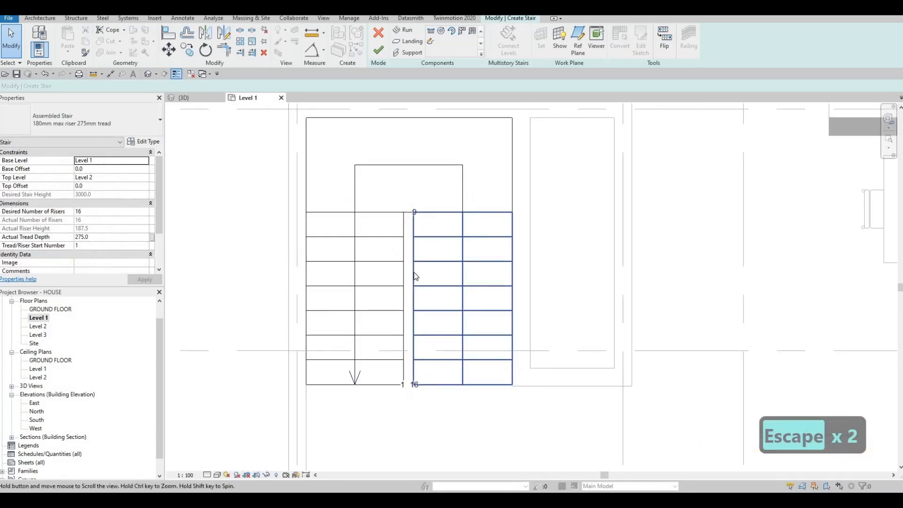
# Undo the changes to the runs' inner edges and finish editing the stair
pyautogui.hotkey('ctrl', 'z')
pyautogui.scroll(2, 414, 276)
pyautogui.hotkey('ctrl', 'z')
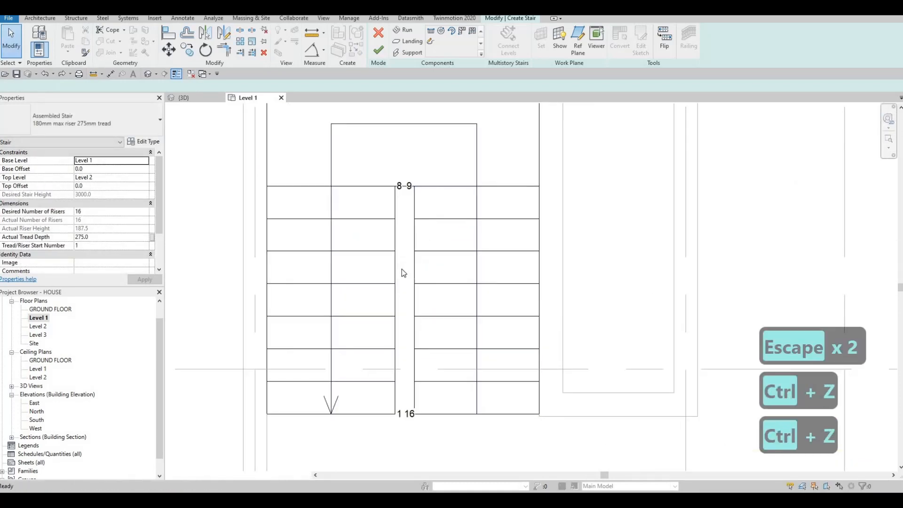
pyautogui.press('Escape')
pyautogui.scroll(-2, 403, 259)
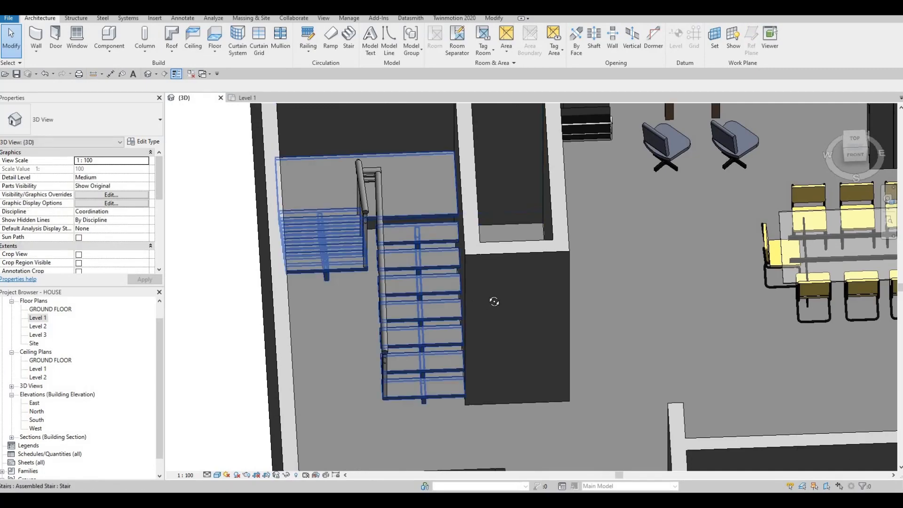
# Return to the Level 1 plan and lengthen the short interior wall at grid line G to about 1400 mm at its free end
pyautogui.keyDown('shift'); pyautogui.moveTo(538, 254); pyautogui.dragTo(476, 263, button='middle'); pyautogui.keyUp('shift')
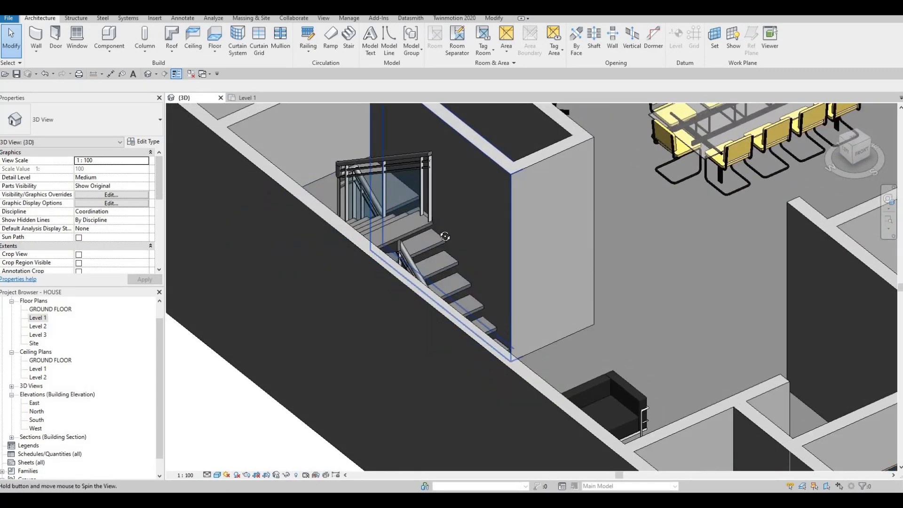
pyautogui.keyDown('shift'); pyautogui.moveTo(445, 237); pyautogui.dragTo(123, 272, button='middle'); pyautogui.keyUp('shift')
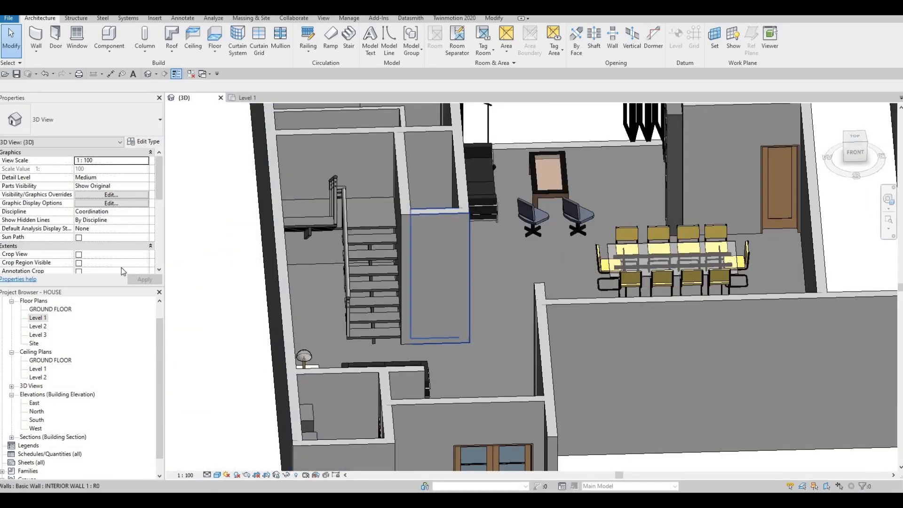
pyautogui.scroll(-2, 124, 271)
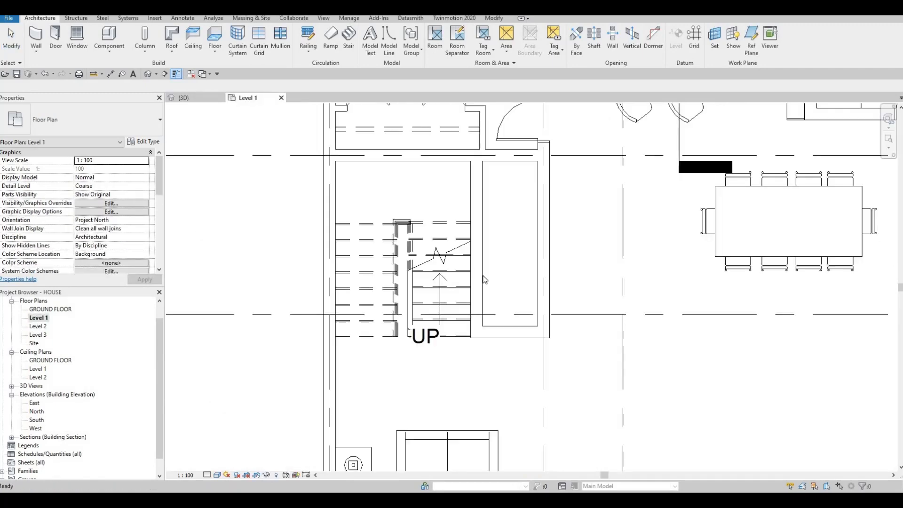
pyautogui.scroll(-2, 505, 268)
pyautogui.moveTo(524, 288); pyautogui.dragTo(453, 251, button='middle')
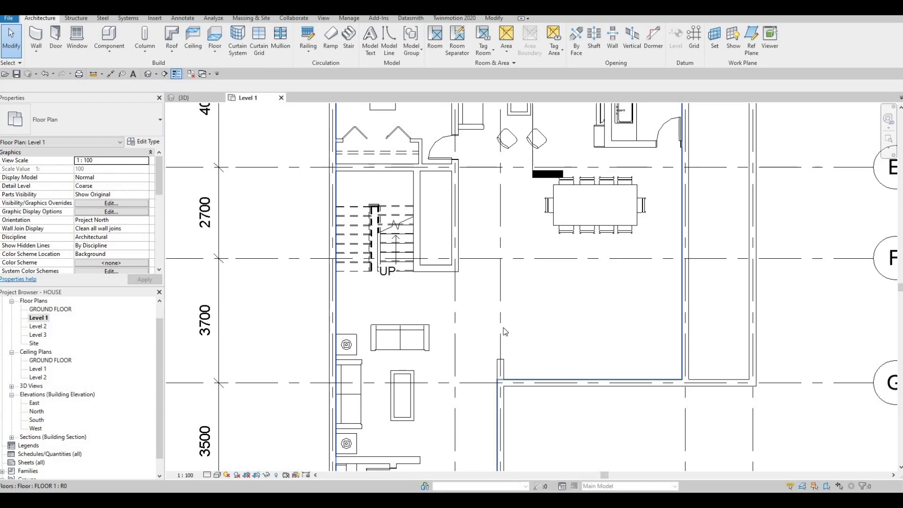
pyautogui.press('Escape')
pyautogui.click(501, 363)
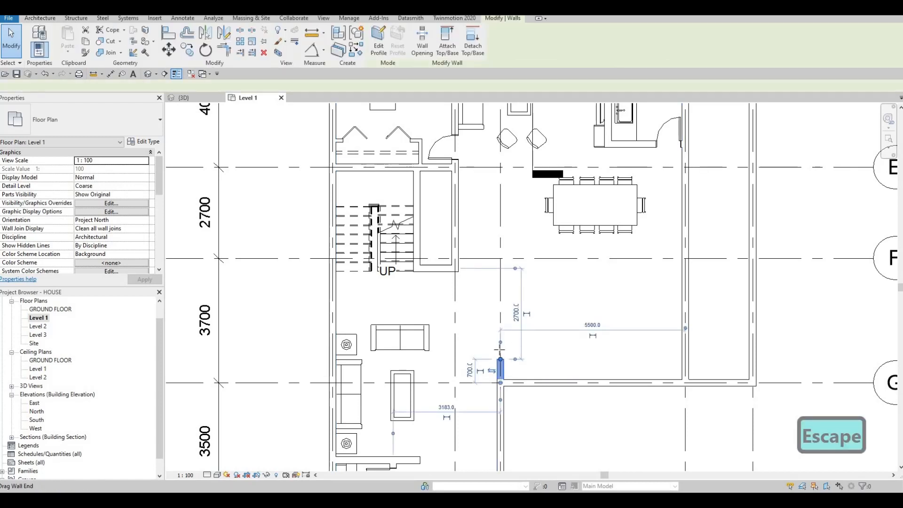
pyautogui.moveTo(501, 359); pyautogui.dragTo(500, 336)
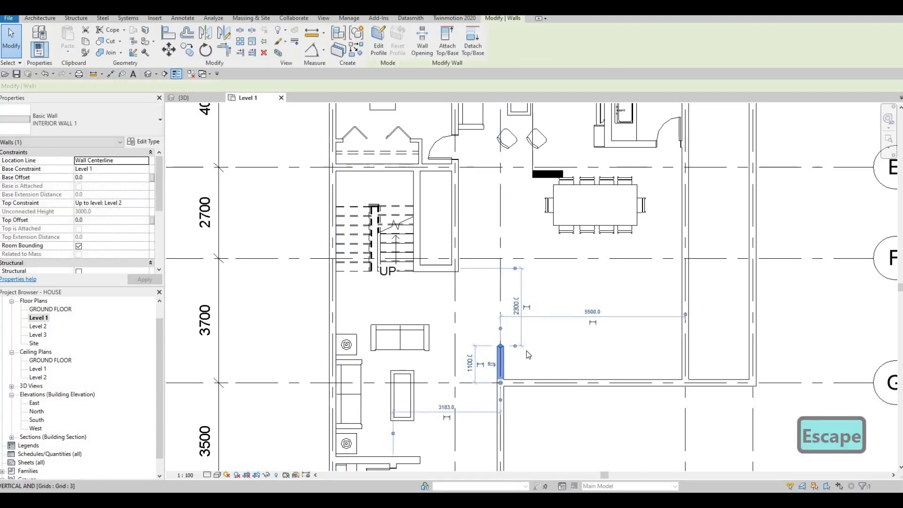
# Adjust the free end of the short interior wall at grid line G until it is about 1600 mm long
pyautogui.moveTo(501, 331); pyautogui.dragTo(498, 302)
pyautogui.press('Escape')
pyautogui.press('Escape')
pyautogui.click(500, 328)
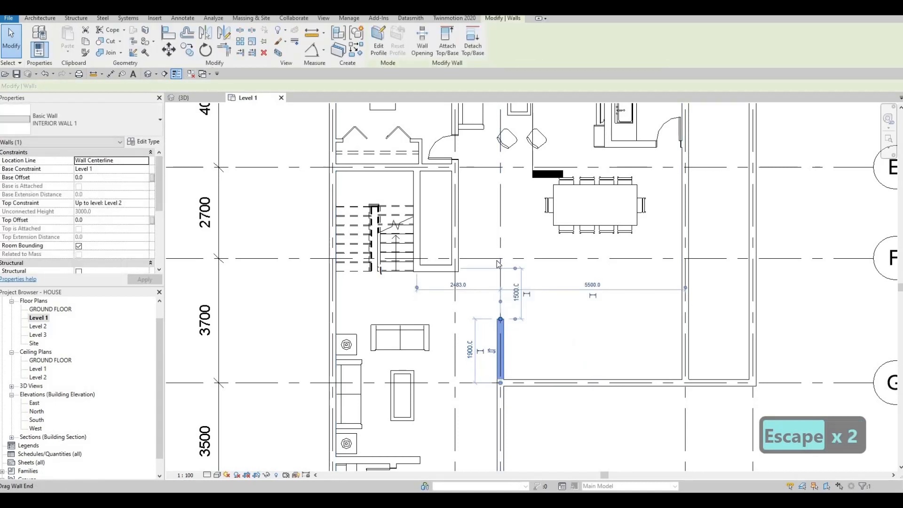
pyautogui.press('Escape')
pyautogui.press('Escape')
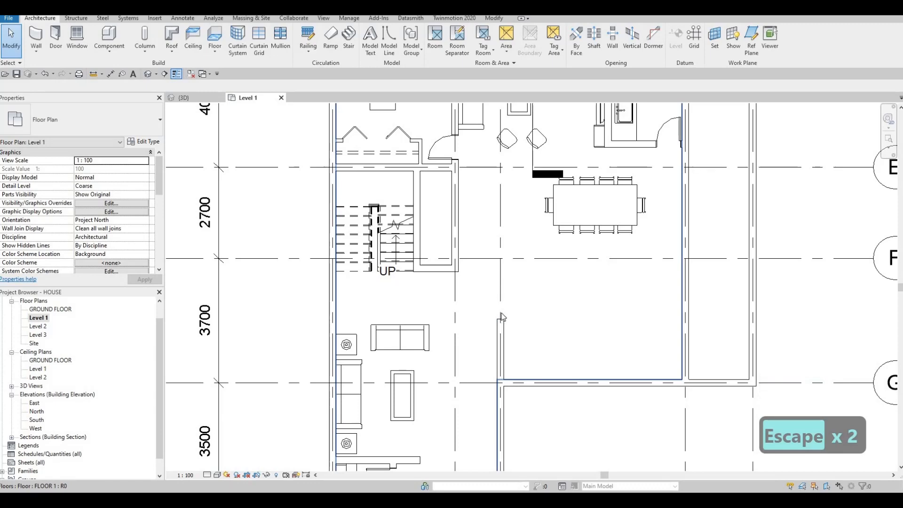
pyautogui.click(496, 326)
pyautogui.press('Escape')
pyautogui.click(500, 328)
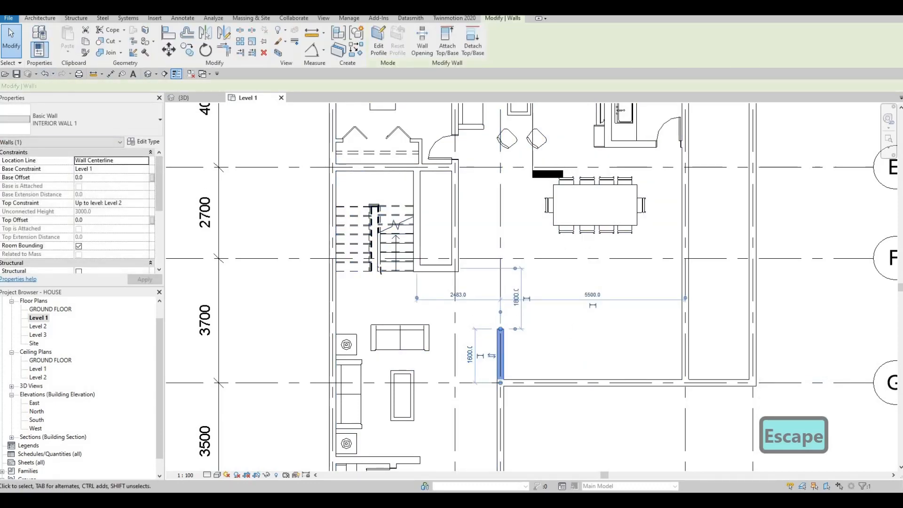
# Create an in-place component in the Generic Models category and start an extrusion on Level 1
pyautogui.scroll(14, 94, 54)
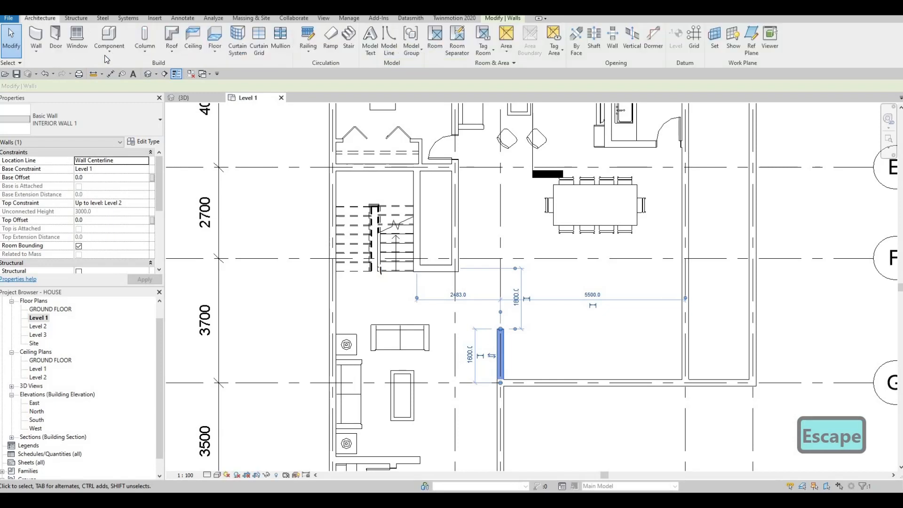
pyautogui.click(108, 49)
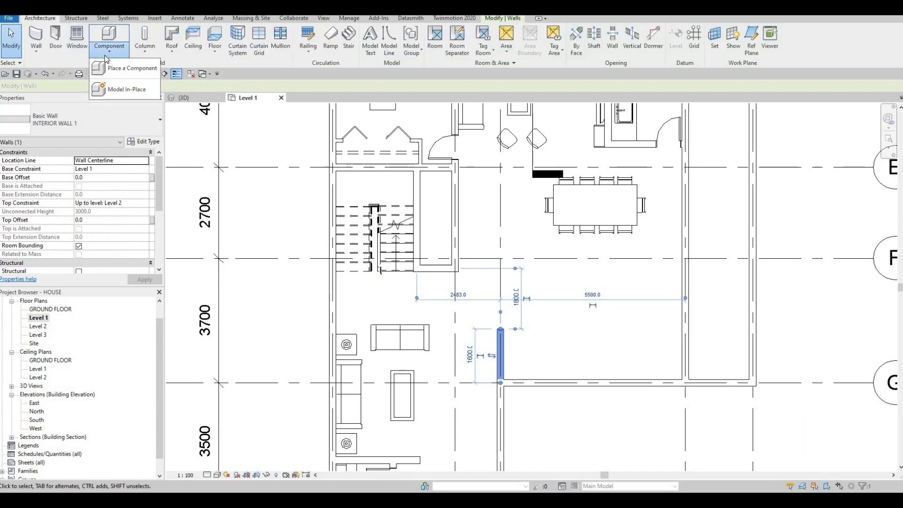
pyautogui.click(118, 98)
pyautogui.scroll(-3, 581, 198)
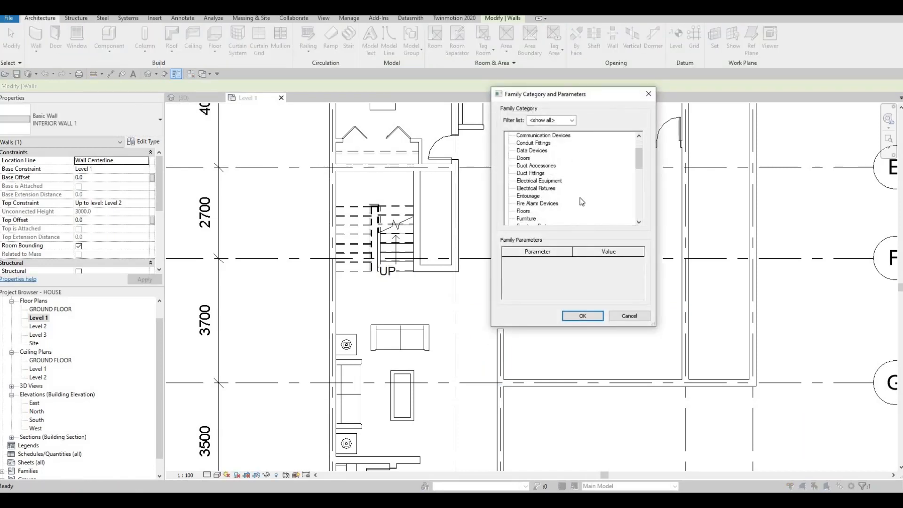
pyautogui.click(574, 315)
pyautogui.click(456, 265)
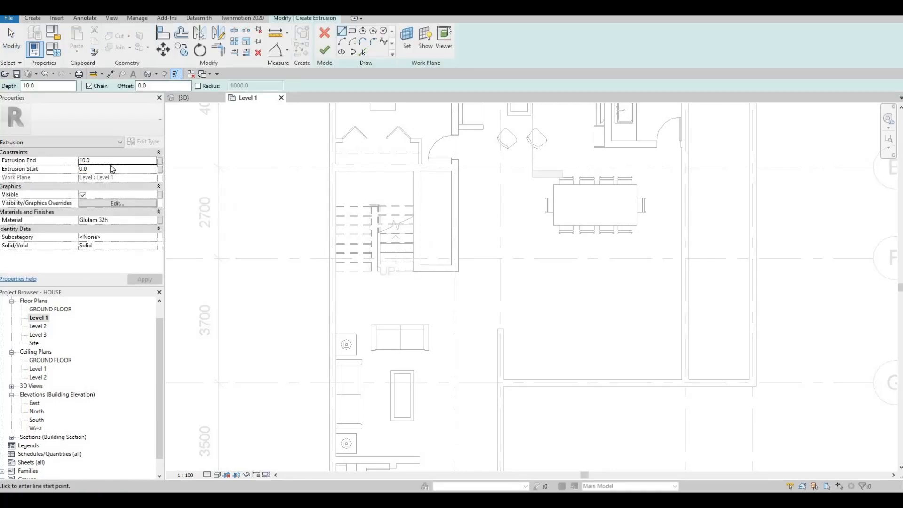
# Set the extrusion end to 600 mm and assign Limestone from the AEC stone materials
pyautogui.write('0')
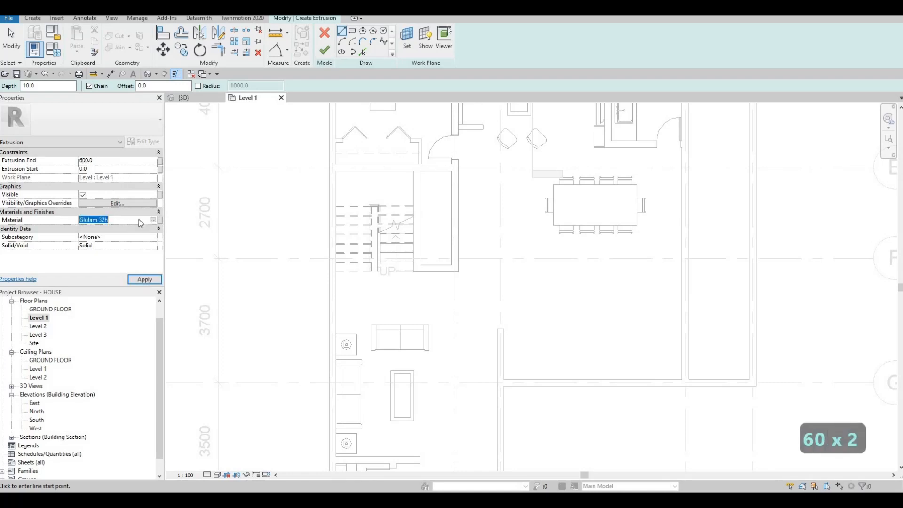
pyautogui.click(153, 219)
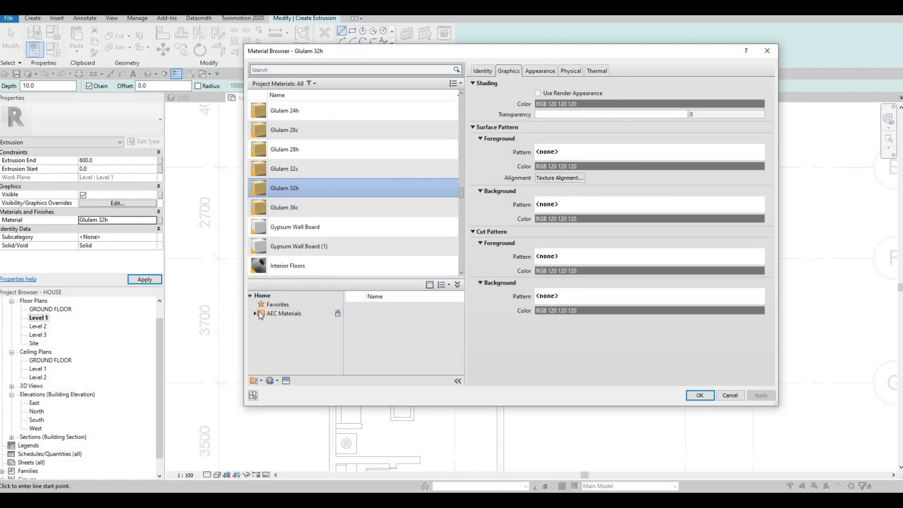
pyautogui.doubleClick(256, 313)
pyautogui.scroll(-5, 291, 349)
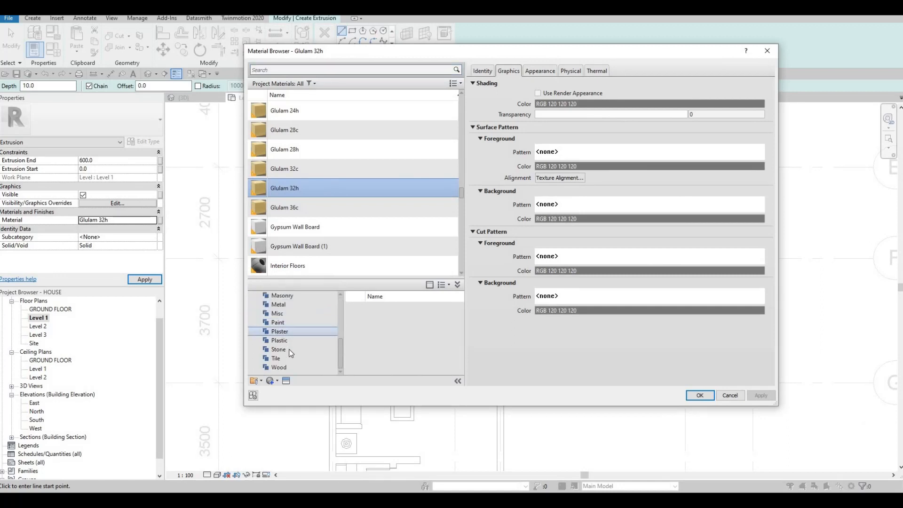
pyautogui.click(279, 349)
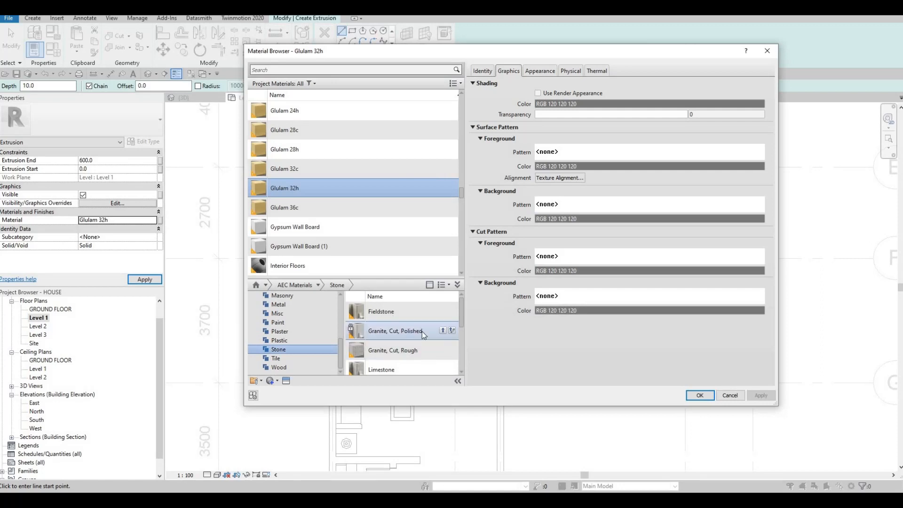
pyautogui.scroll(-3, 425, 356)
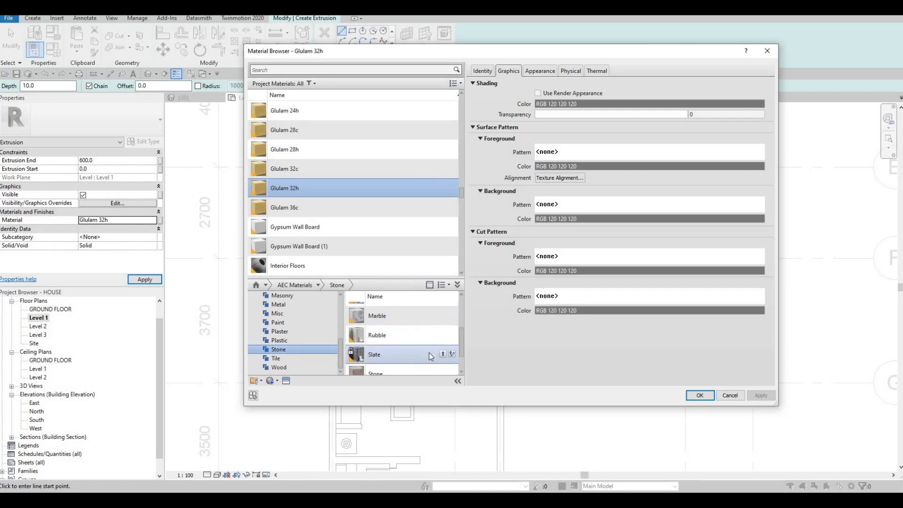
pyautogui.scroll(3, 430, 358)
pyautogui.click(443, 365)
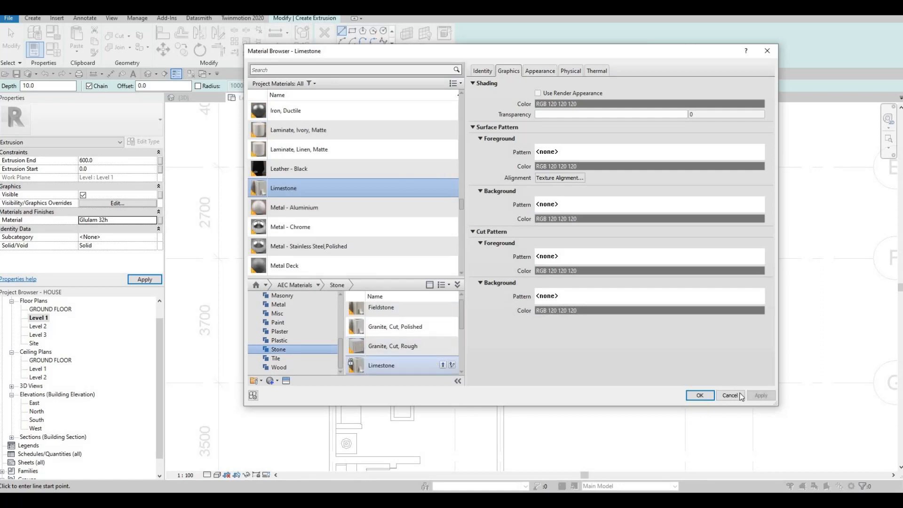
pyautogui.press('Return')
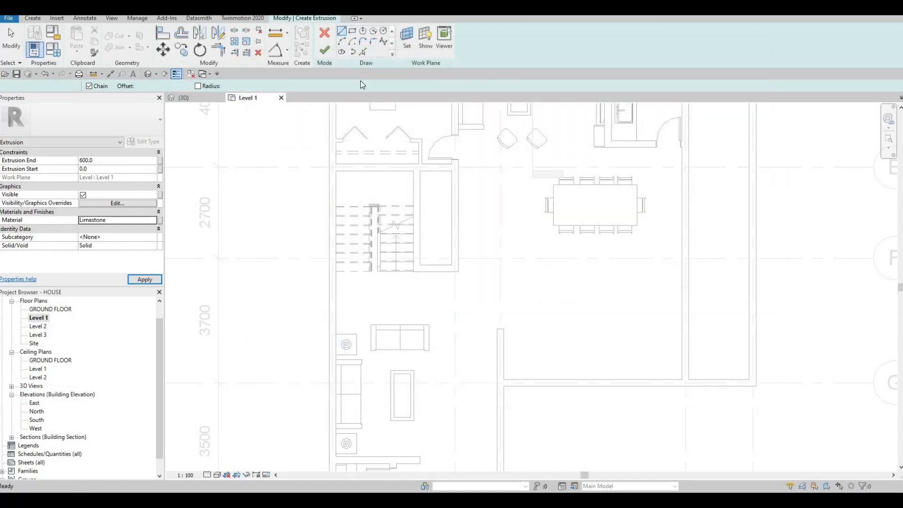
# Sketch a rectangle about 657 mm wide and 1900 mm long from the free end of the interior wall towards grid line F
pyautogui.click(497, 329)
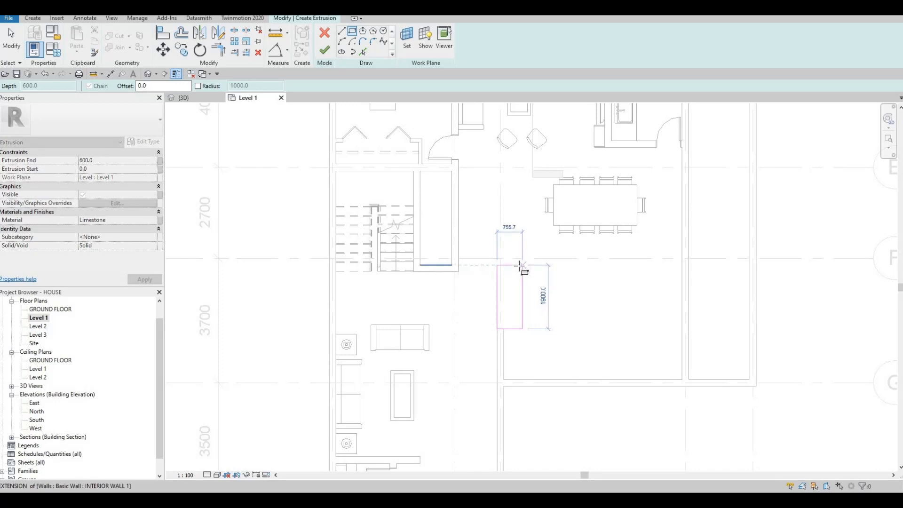
pyautogui.click(510, 299)
pyautogui.press('Escape')
pyautogui.scroll(3, 463, 276)
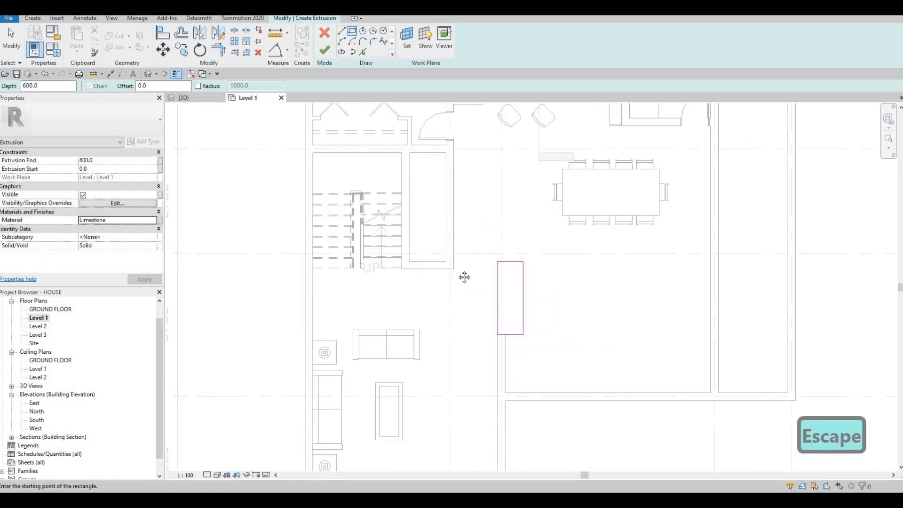
pyautogui.press('Escape')
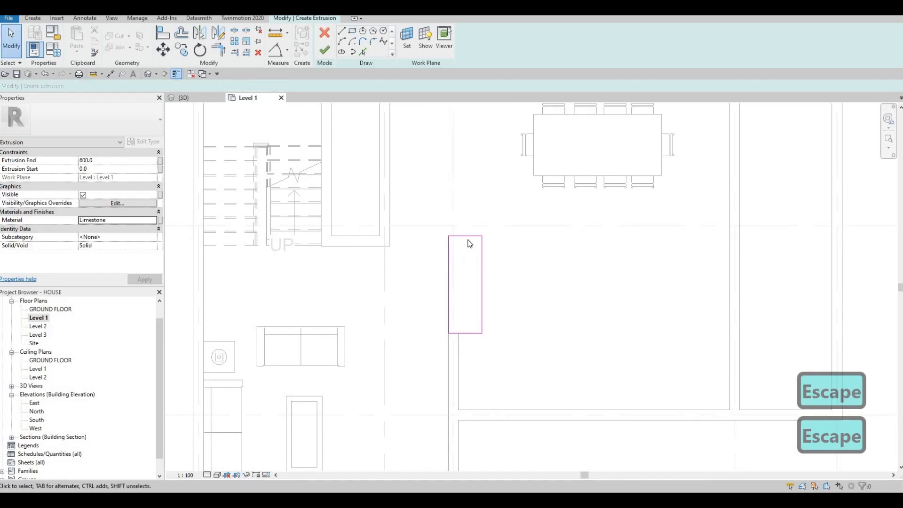
# Shorten the rectangle to 1600 mm by moving its edge nearest grid line F, and finish the extrusion sketch
pyautogui.click(465, 241)
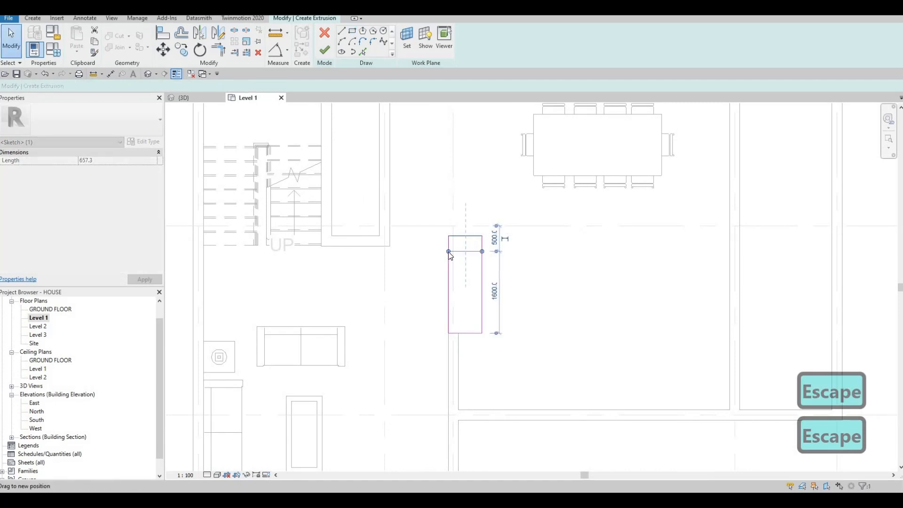
pyautogui.press('Escape')
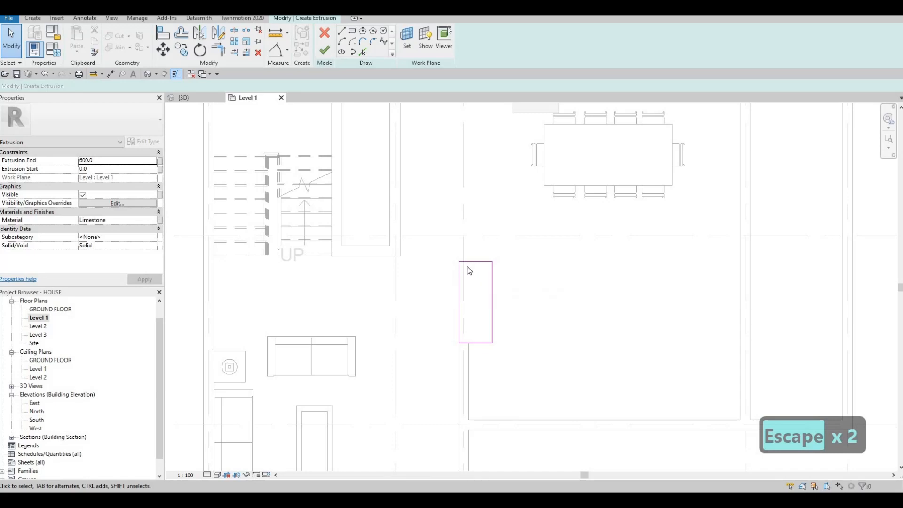
pyautogui.press('Escape')
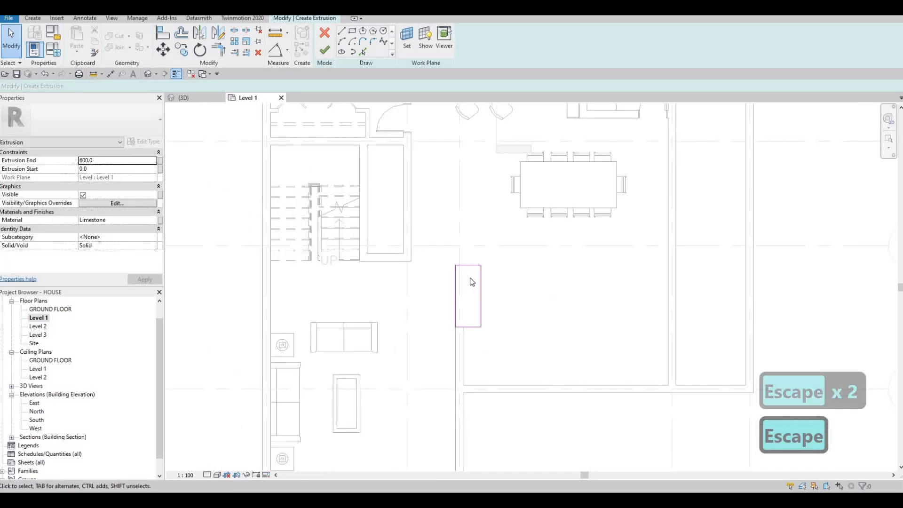
pyautogui.click(458, 279)
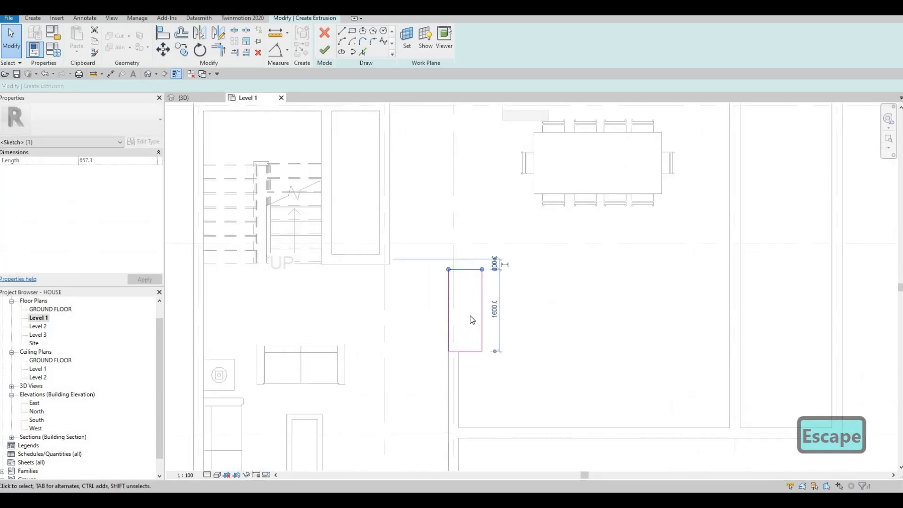
pyautogui.click(326, 56)
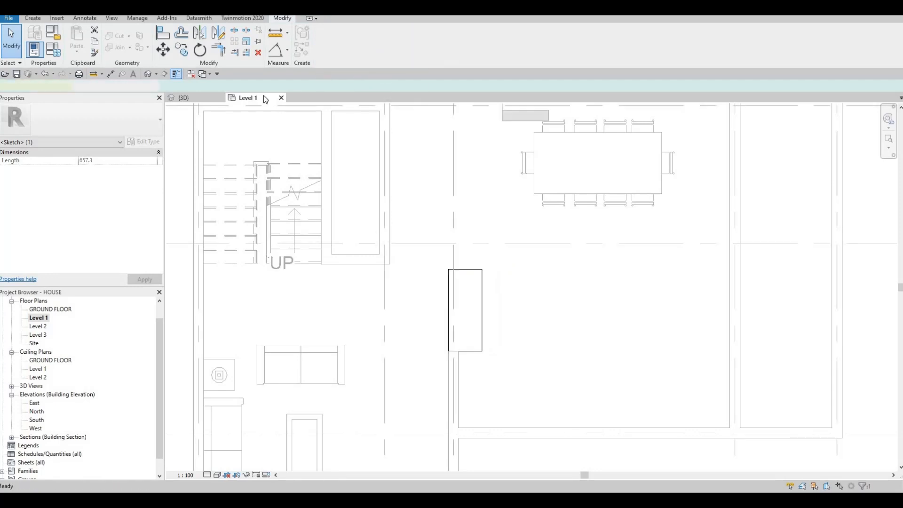
# Check the extrusion in the 3D view, return to the Level 1 plan and finish the in-place model
pyautogui.click(184, 98)
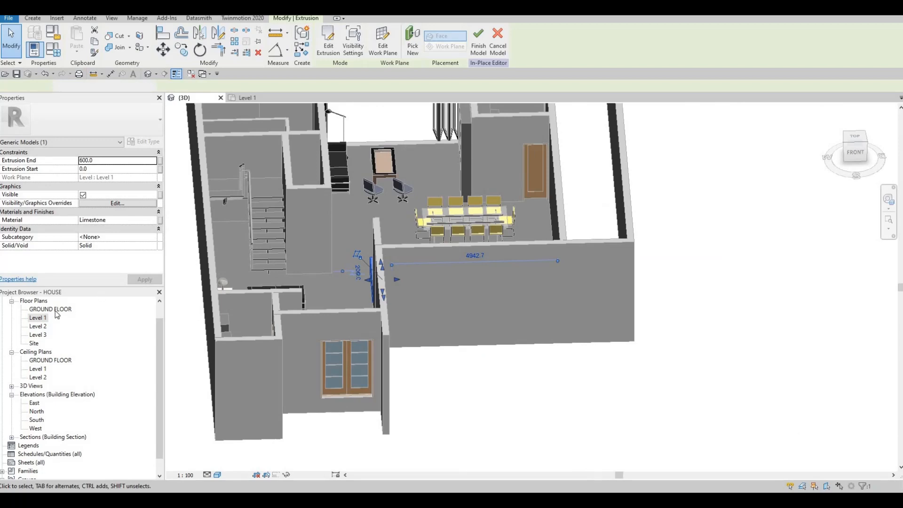
pyautogui.press('Escape')
pyautogui.click(248, 98)
pyautogui.scroll(-4, 372, 290)
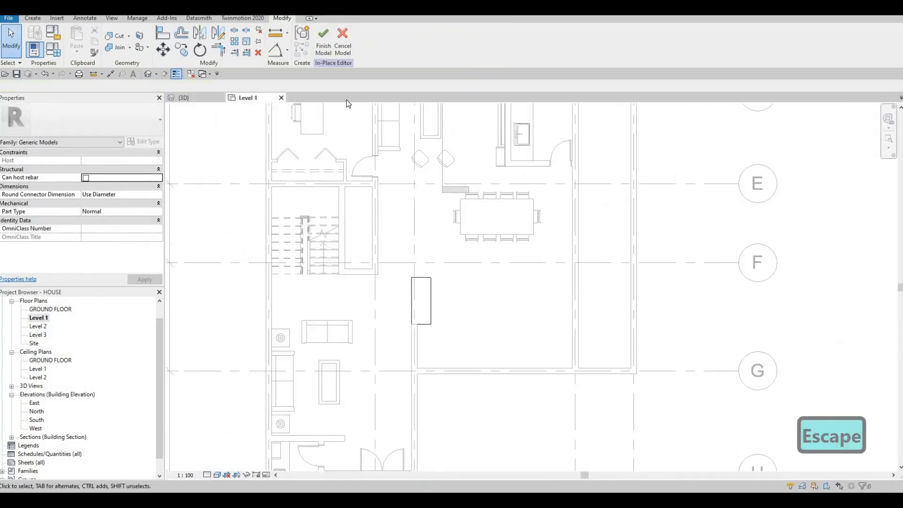
# Move the section line down to pass just beside the new block between grid lines 2 and 3, and open its section view
pyautogui.click(410, 188)
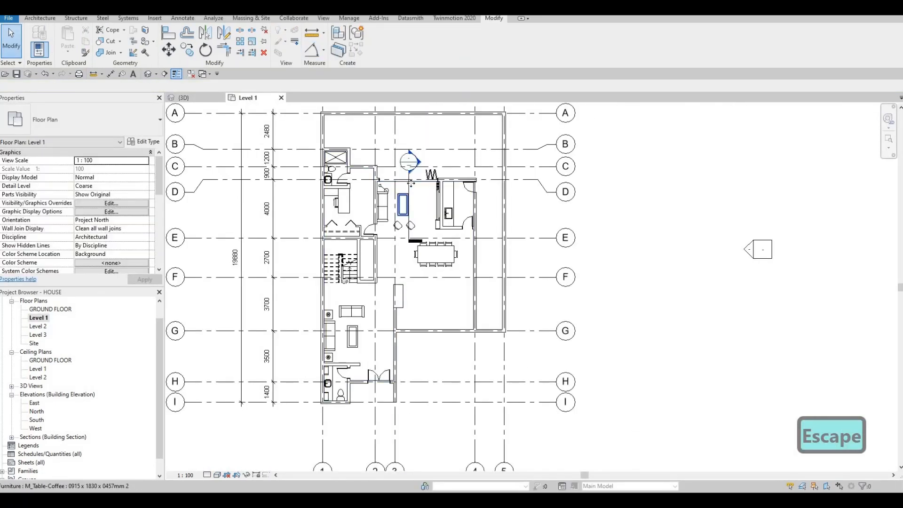
pyautogui.moveTo(408, 188); pyautogui.dragTo(385, 268)
pyautogui.press('Escape')
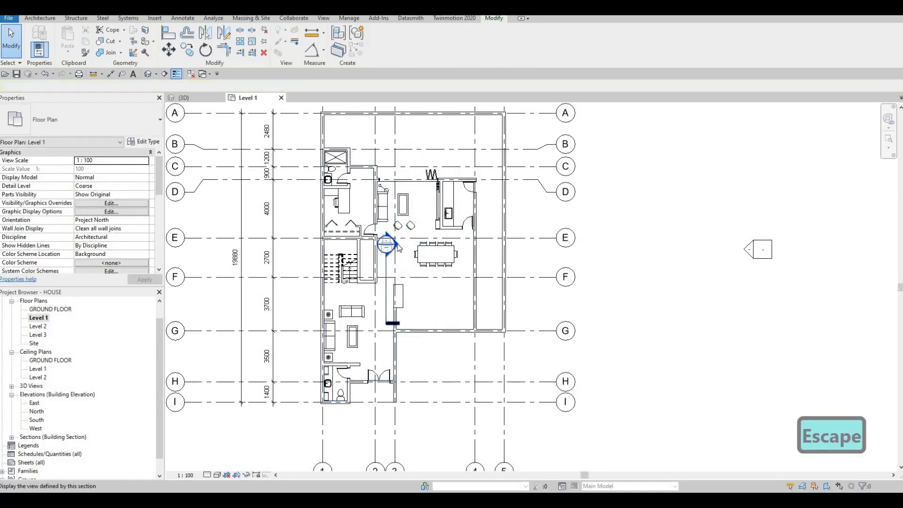
pyautogui.moveTo(564, 282); pyautogui.dragTo(412, 211, button='middle')
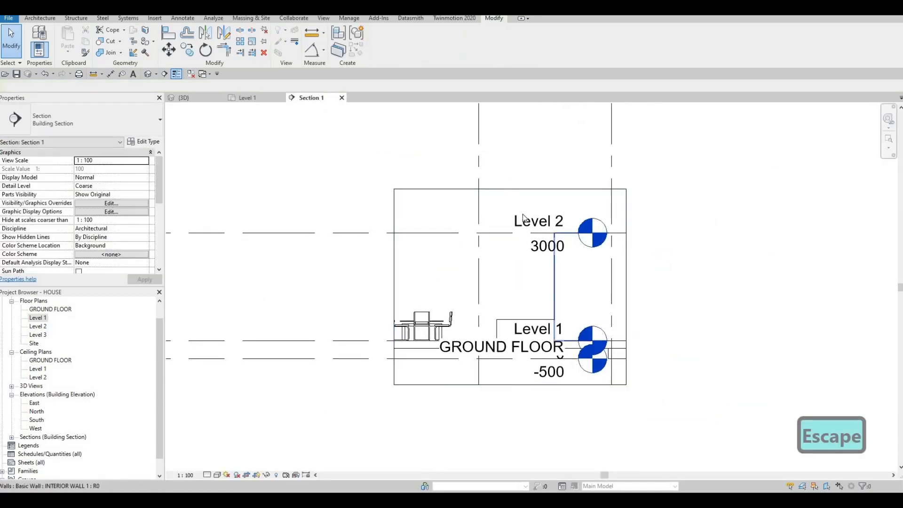
# Extend the level lines so their heads sit outside the section's crop boundary
pyautogui.moveTo(515, 234); pyautogui.dragTo(472, 210, button='middle')
pyautogui.click(534, 210)
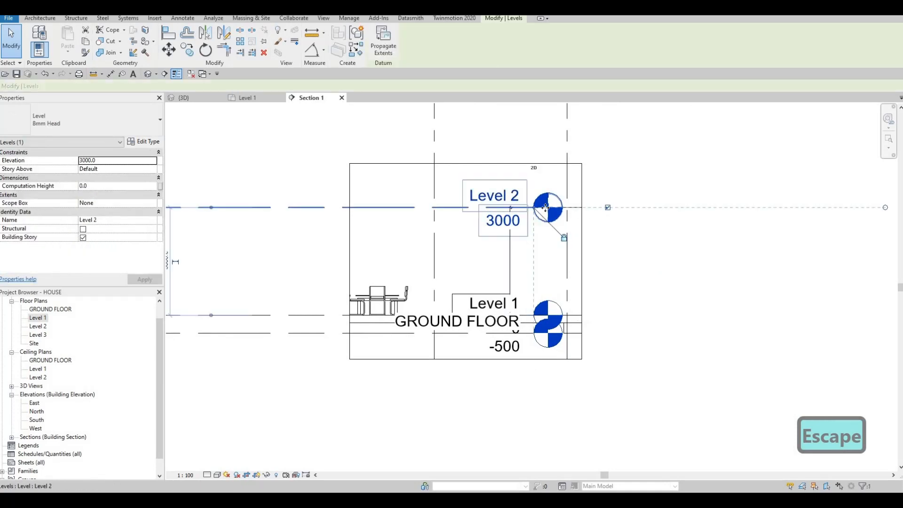
pyautogui.moveTo(534, 209); pyautogui.dragTo(701, 209)
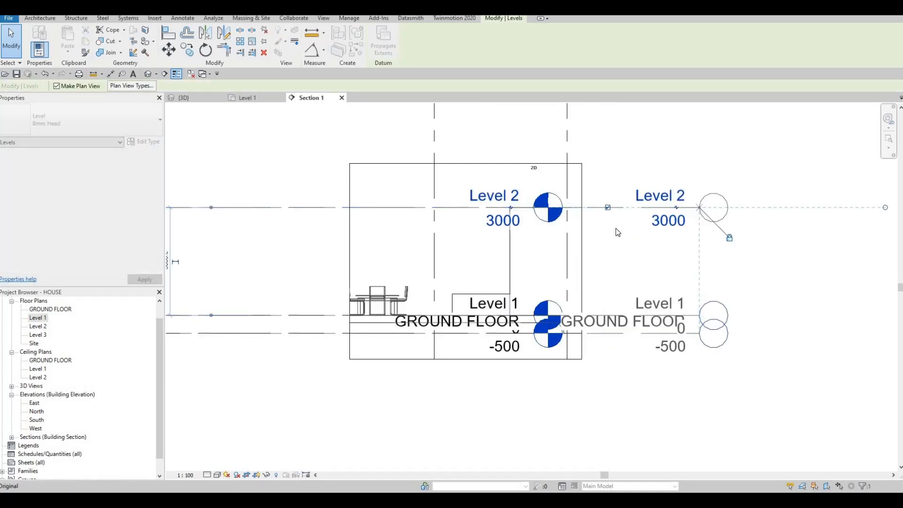
pyautogui.press('Escape')
# Stretch the in-place block upward in the section to a height of about 1244 mm
pyautogui.scroll(2, 485, 306)
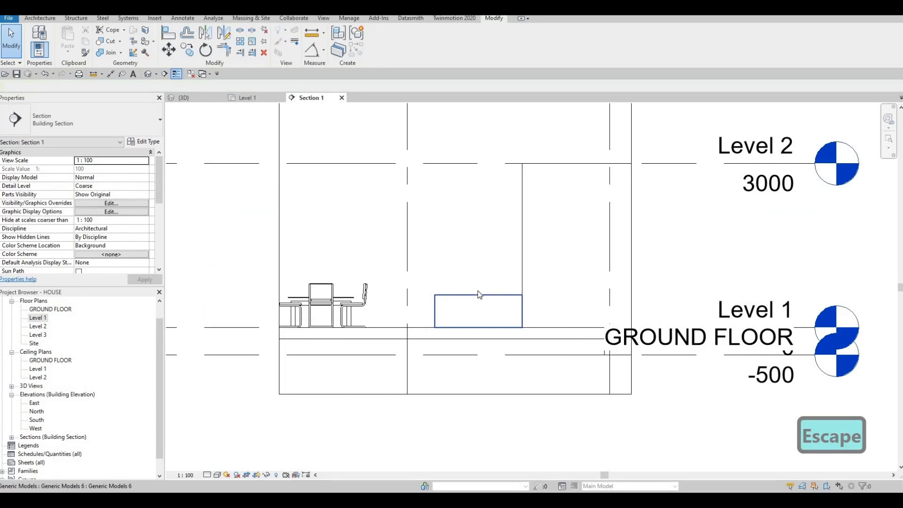
pyautogui.click(480, 301)
pyautogui.moveTo(480, 269)
pyautogui.mouseDown()
pyautogui.moveTo(478, 248)
pyautogui.moveTo(466, 261)
pyautogui.mouseUp()
pyautogui.press('Escape')
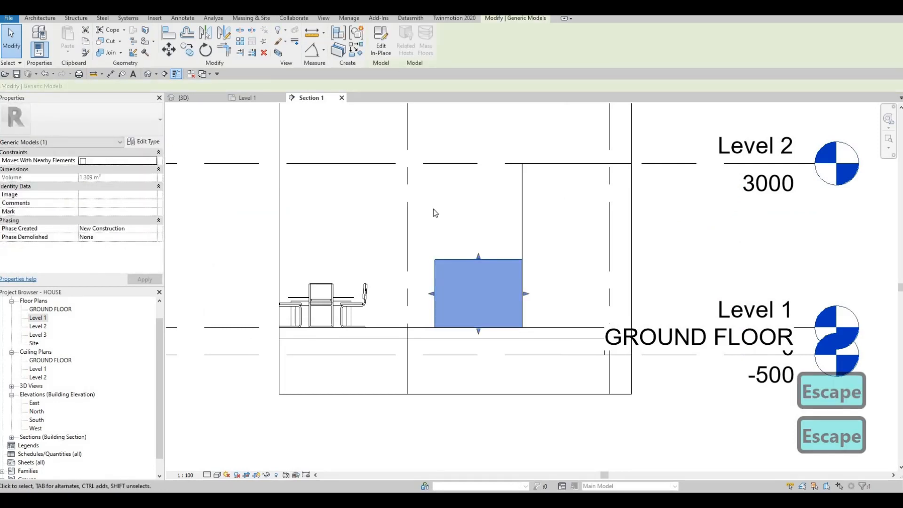
# Edit the block in place and copy its extrusion straight up along the wall end, leaving a gap above the original
pyautogui.click(380, 43)
pyautogui.press('Escape')
pyautogui.scroll(-1, 474, 247)
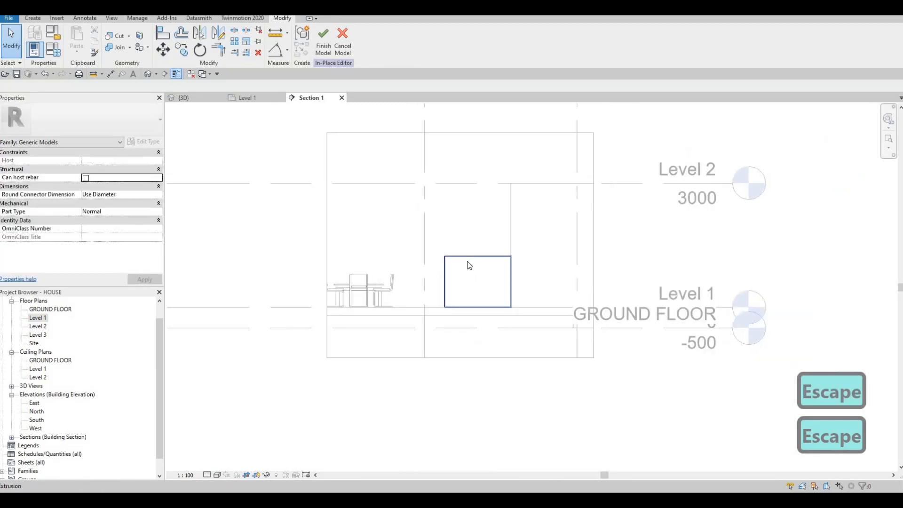
pyautogui.click(469, 265)
pyautogui.press('c')
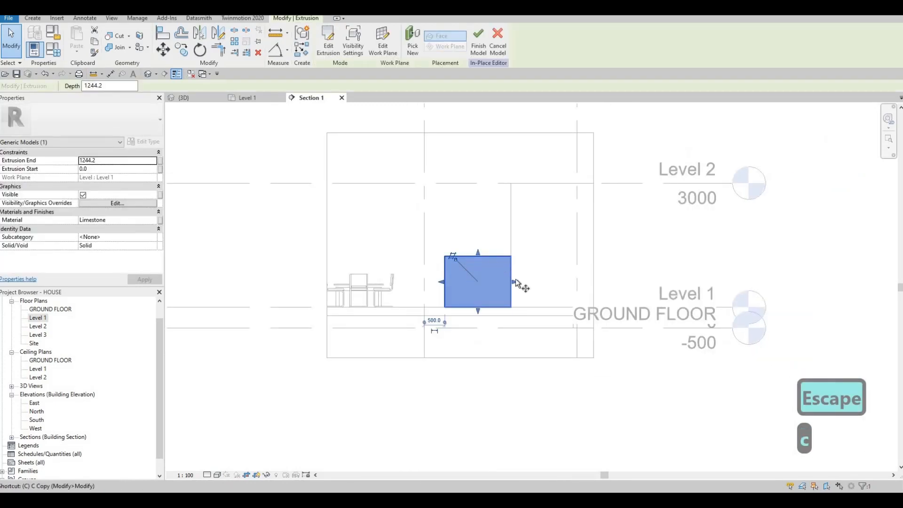
pyautogui.press('o')
pyautogui.click(510, 307)
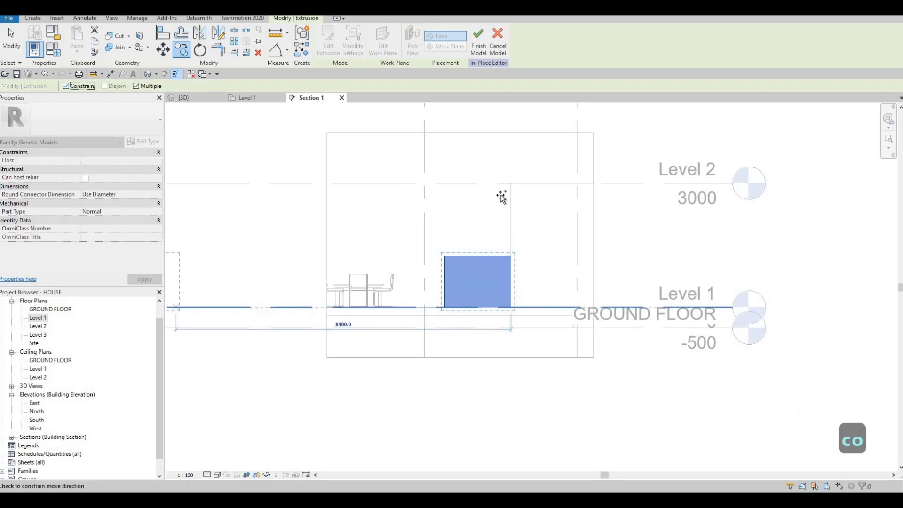
pyautogui.click(511, 221)
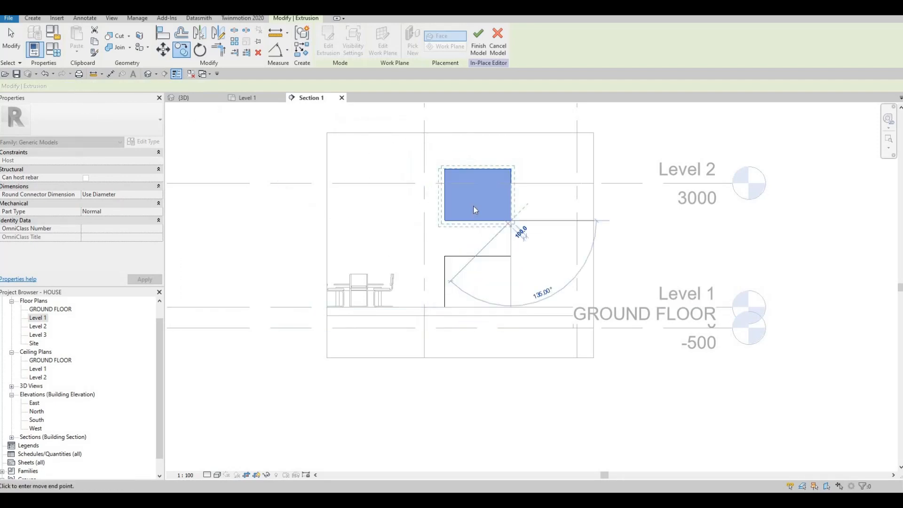
pyautogui.press('Escape')
pyautogui.press('Escape')
# Reduce the copied extrusion's height to 700 mm by lowering its top face below Level 2
pyautogui.click(483, 173)
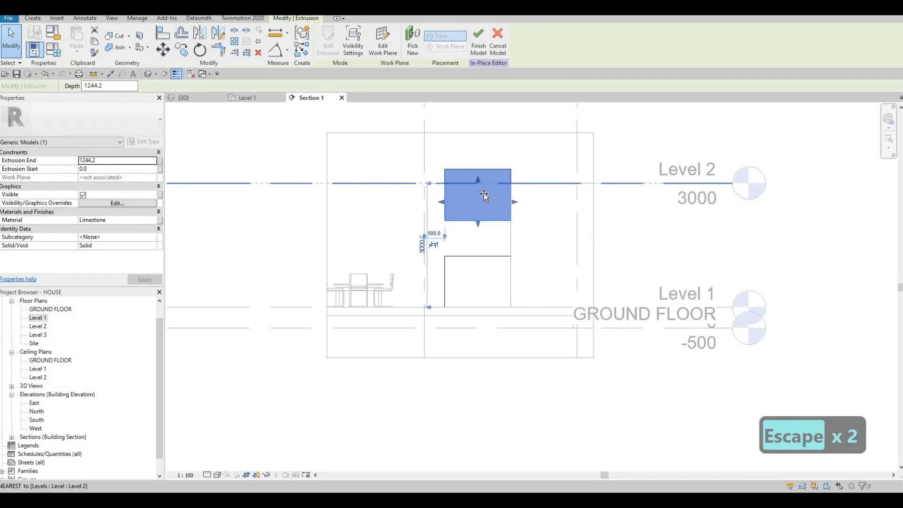
pyautogui.scroll(2, 484, 193)
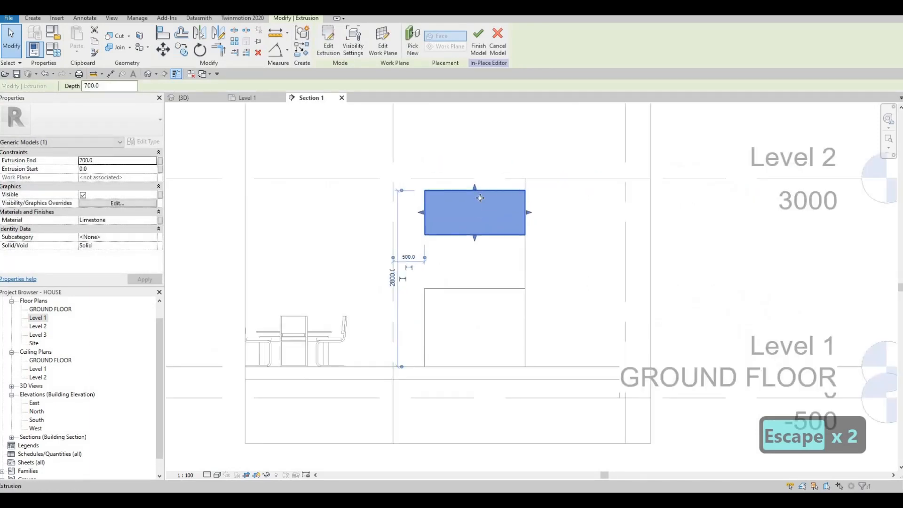
pyautogui.press('Escape')
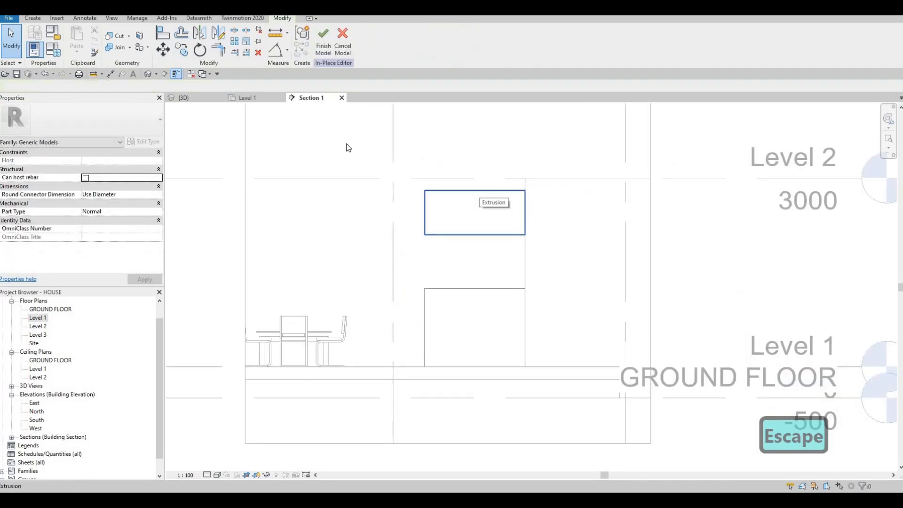
pyautogui.press('Escape')
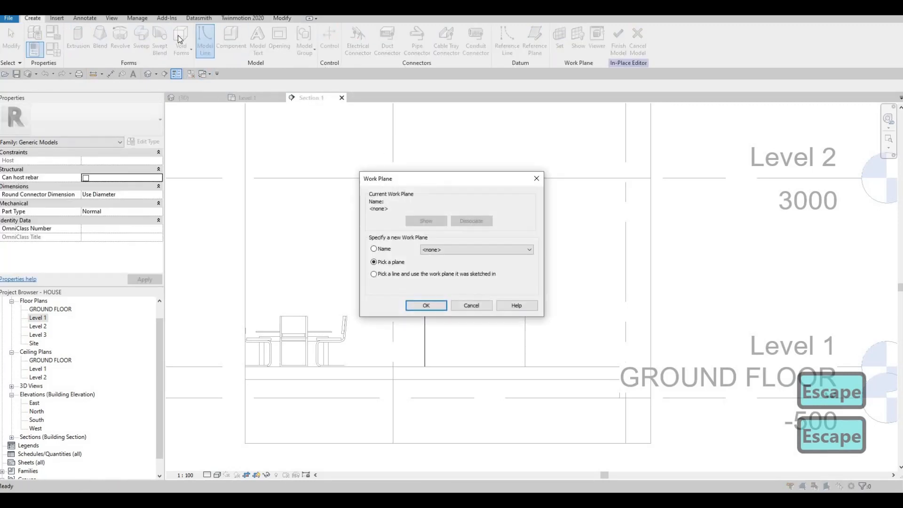
pyautogui.press('Escape')
# Lower the upper block's bottom face slightly and reduce the lower block's height to about 1165 mm
pyautogui.click(471, 193)
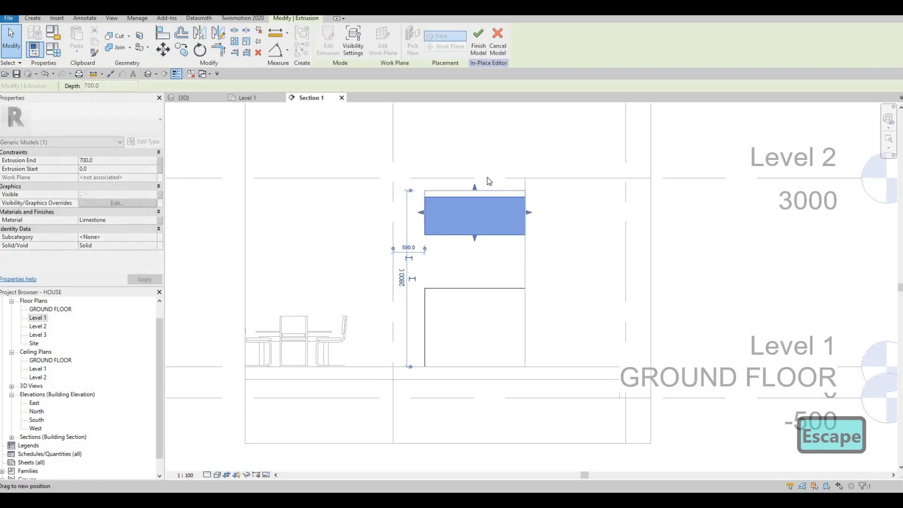
pyautogui.scroll(3, 466, 174)
pyautogui.scroll(-2, 438, 202)
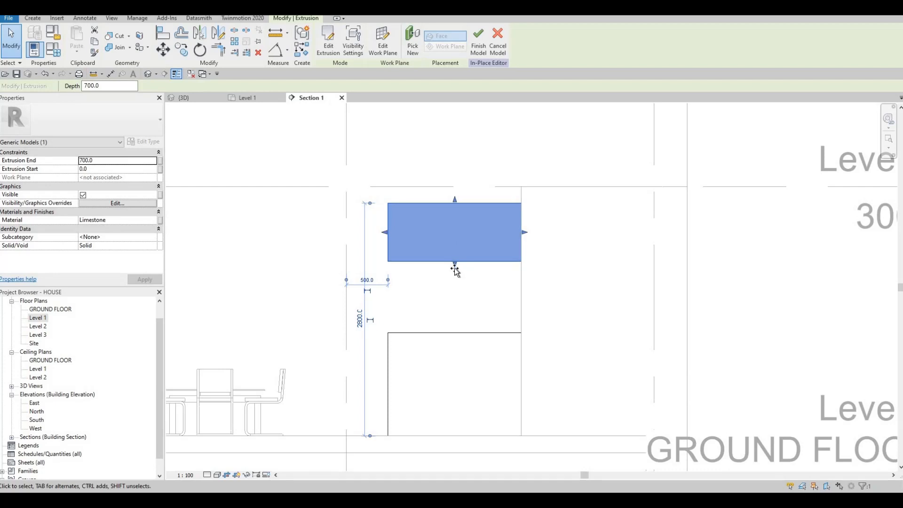
pyautogui.moveTo(454, 268); pyautogui.dragTo(456, 337)
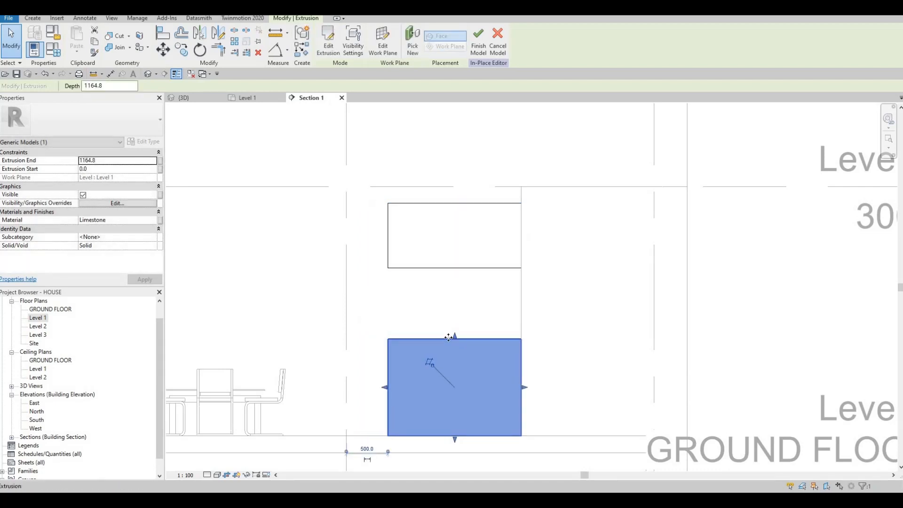
# Lower the upper block's top face in the section to an extrusion end of 740 mm, leaving more space below Level 2
pyautogui.scroll(-1, 483, 306)
pyautogui.scroll(-1, 483, 306)
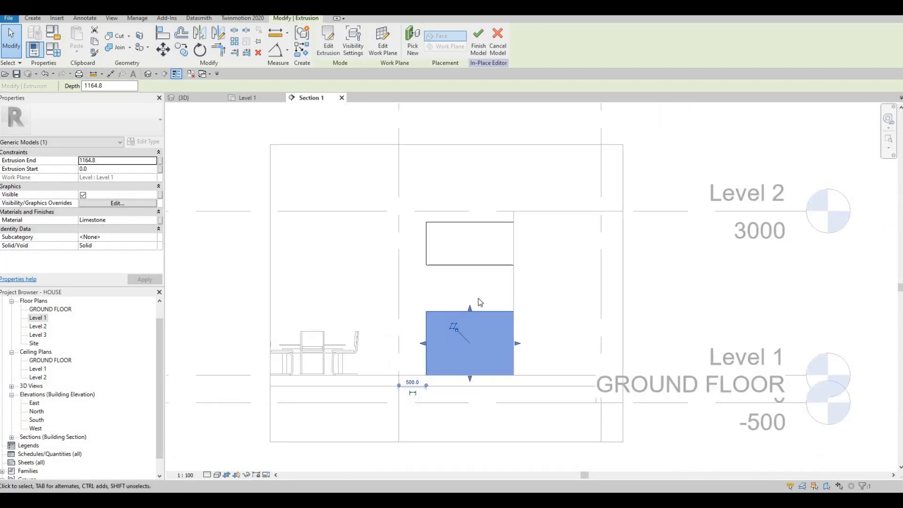
pyautogui.scroll(1, 471, 263)
pyautogui.scroll(-1, 448, 273)
pyautogui.scroll(-1, 448, 273)
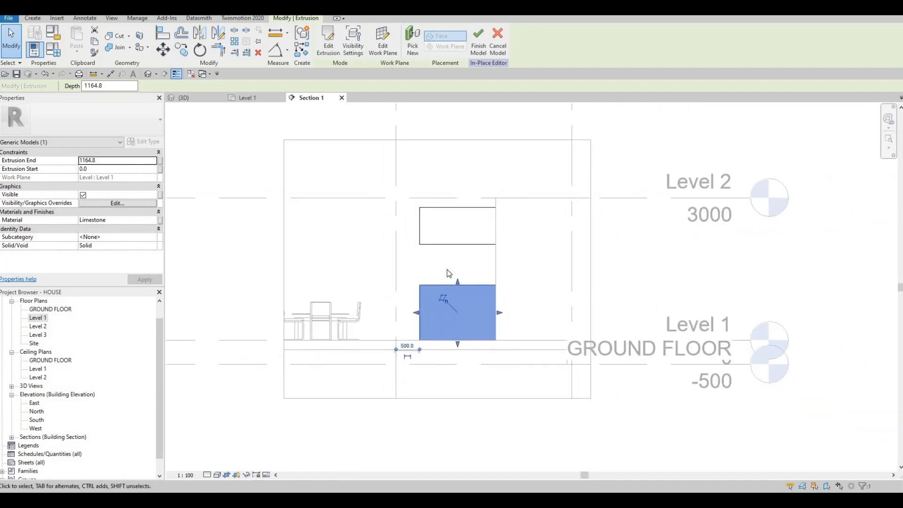
pyautogui.click(459, 212)
pyautogui.scroll(1, 454, 205)
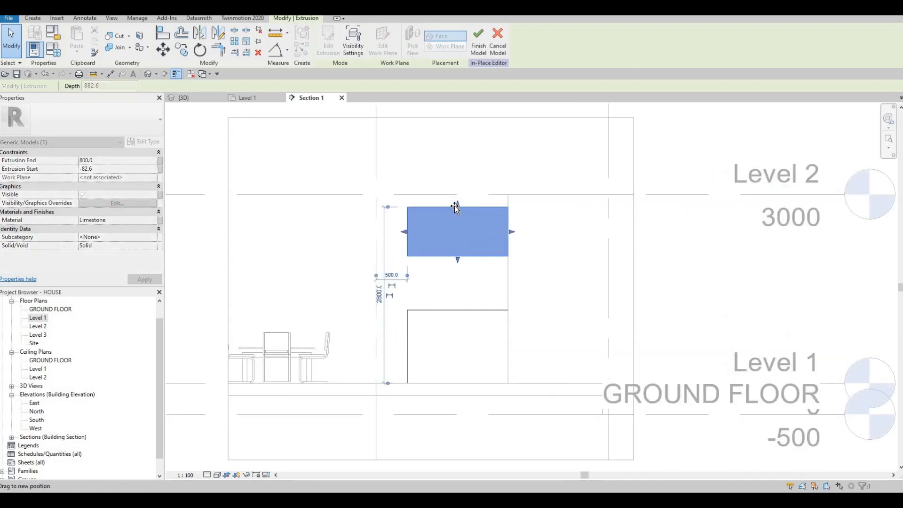
pyautogui.moveTo(458, 204); pyautogui.dragTo(461, 212)
pyautogui.scroll(6, 456, 204)
pyautogui.scroll(-5, 465, 242)
pyautogui.press('Escape')
pyautogui.press('Escape')
pyautogui.press('Escape')
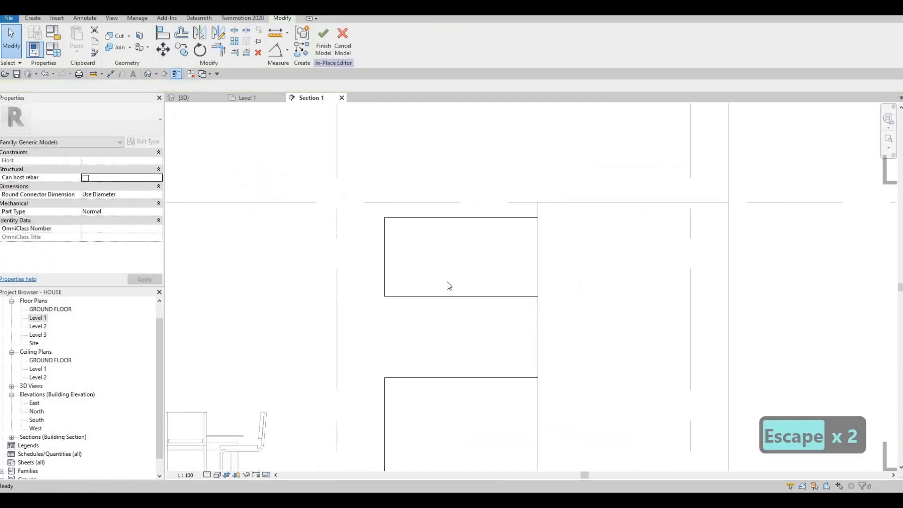
# Lower the upper block's bottom face to an extrusion start of about -142 mm and slightly reduce the lower block's height
pyautogui.click(460, 299)
pyautogui.moveTo(460, 300); pyautogui.dragTo(460, 306)
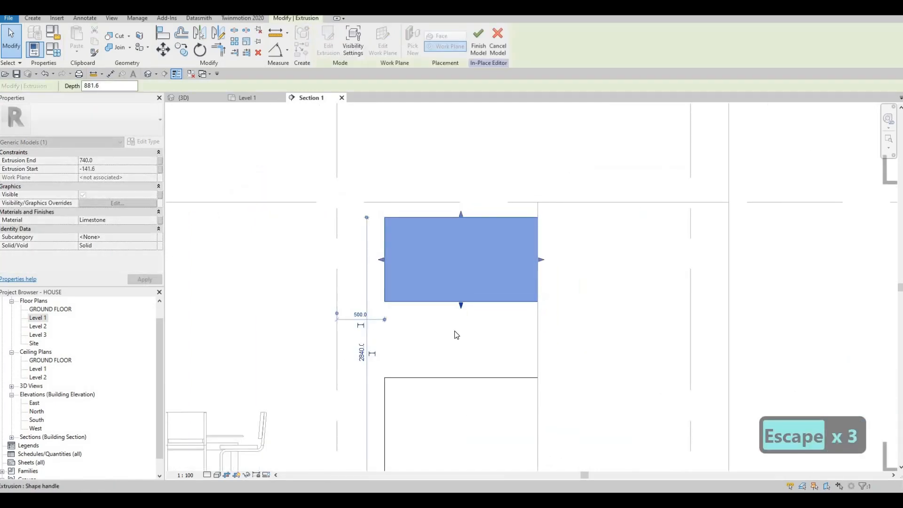
pyautogui.press('Escape')
pyautogui.scroll(-1, 497, 325)
pyautogui.moveTo(475, 372); pyautogui.dragTo(496, 318, button='middle')
pyautogui.press('Escape')
pyautogui.click(487, 324)
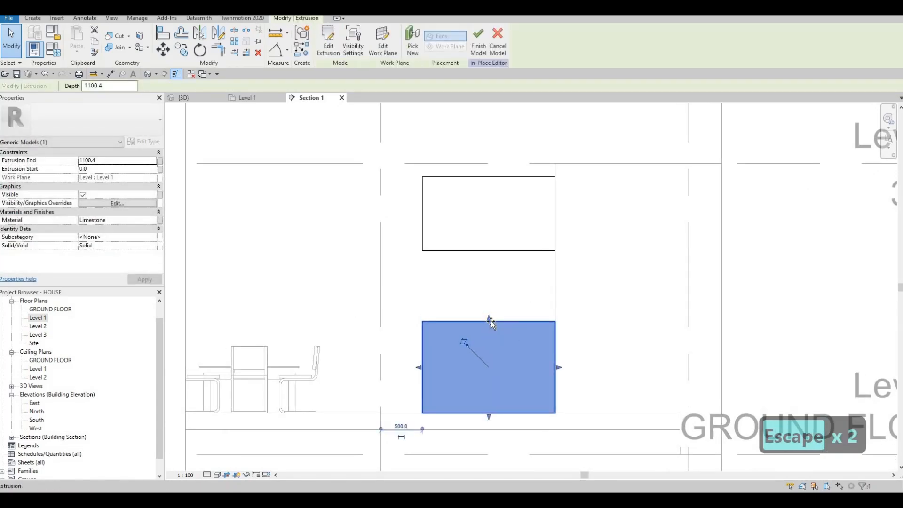
pyautogui.press('Escape')
pyautogui.press('Escape')
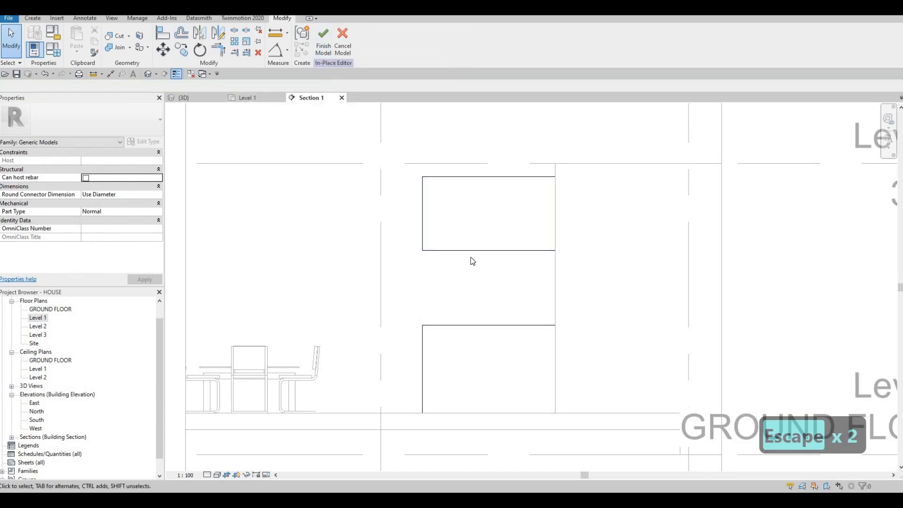
# Start a new in-place extrusion in the Level 1 plan and assign it the Acrylic, Clear material
pyautogui.scroll(5, 377, 259)
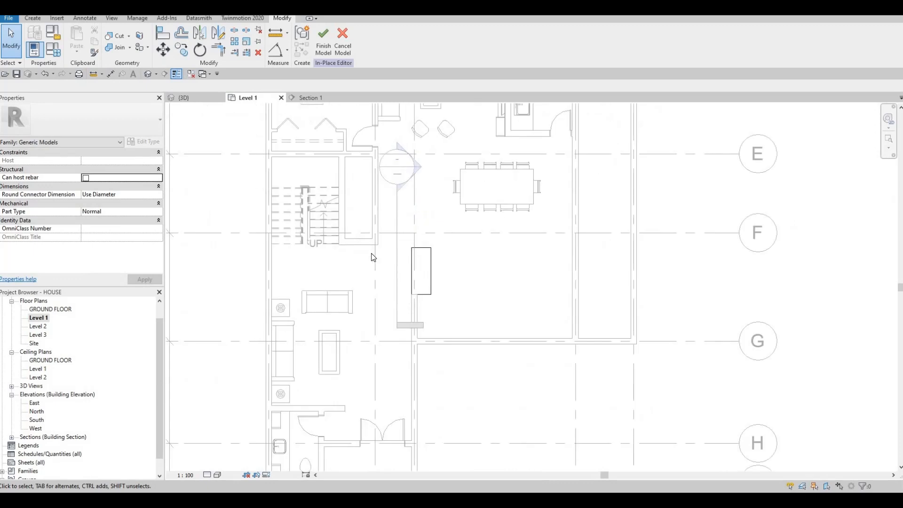
pyautogui.scroll(3, 373, 257)
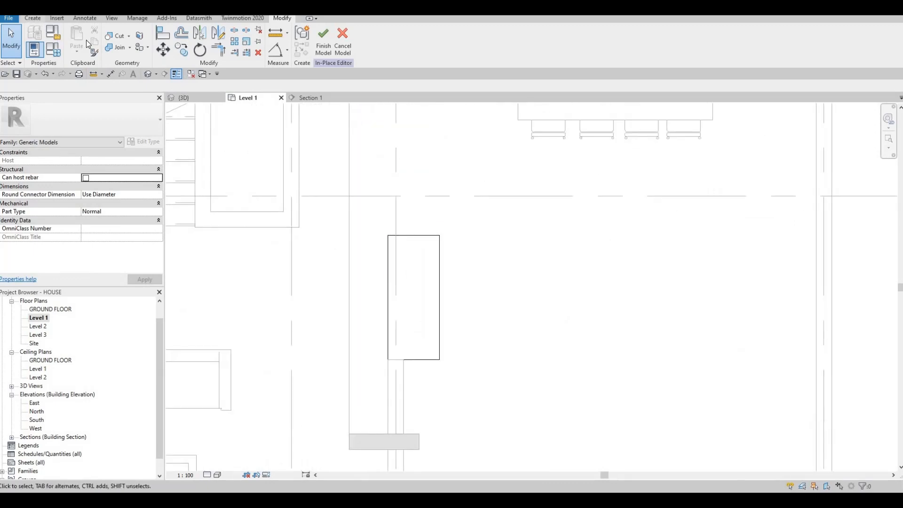
pyautogui.click(73, 50)
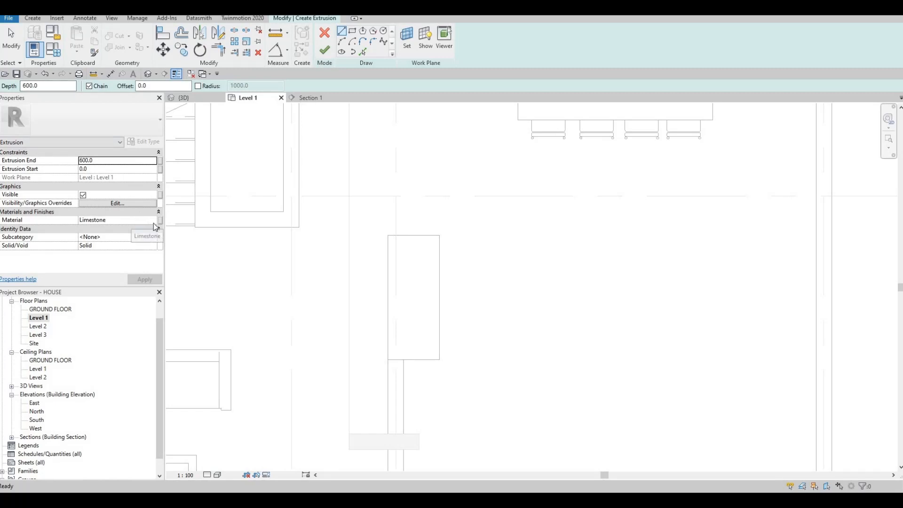
pyautogui.click(154, 221)
pyautogui.click(155, 221)
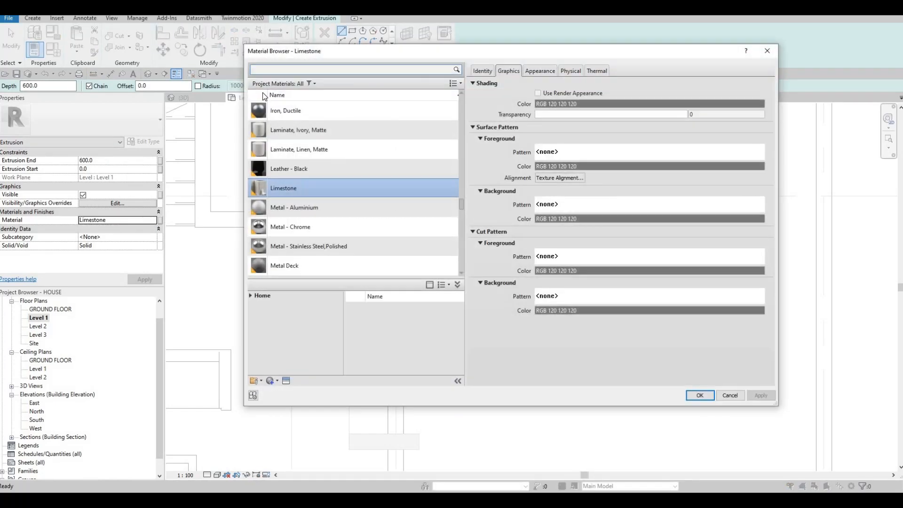
pyautogui.click(276, 68)
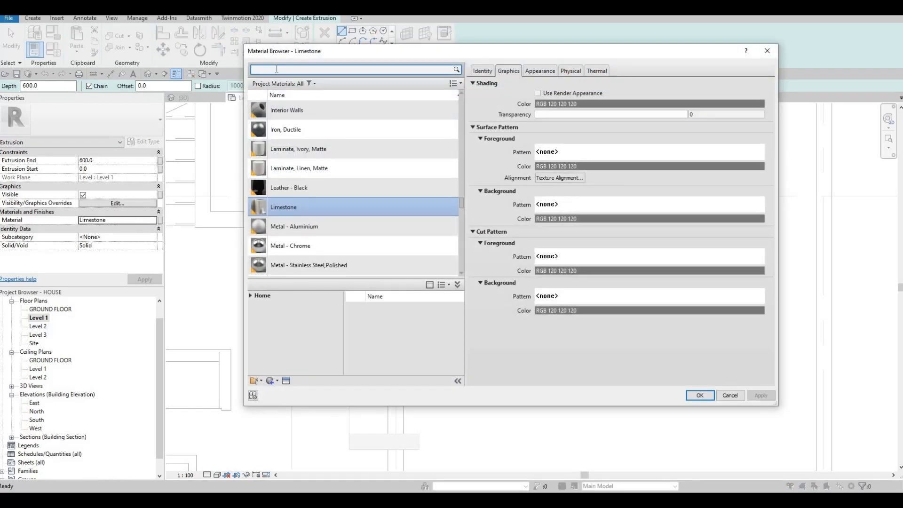
pyautogui.write('GLASS')
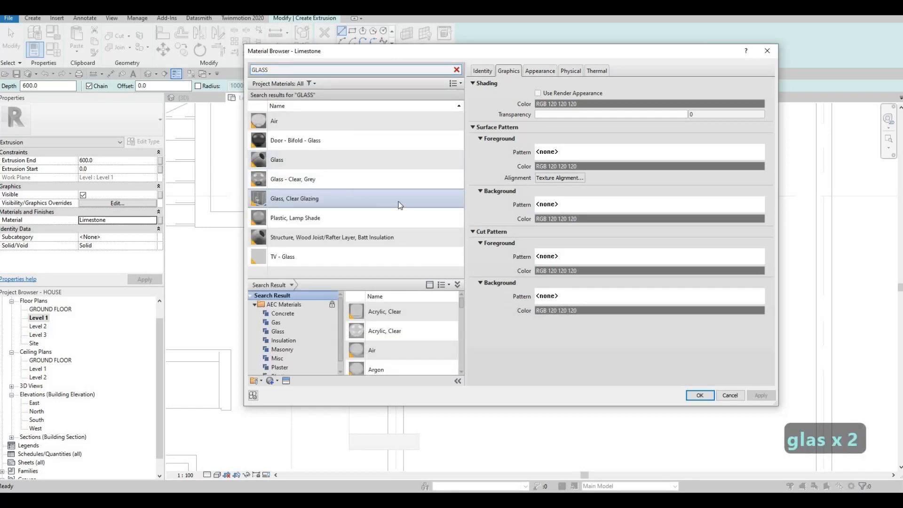
pyautogui.click(443, 200)
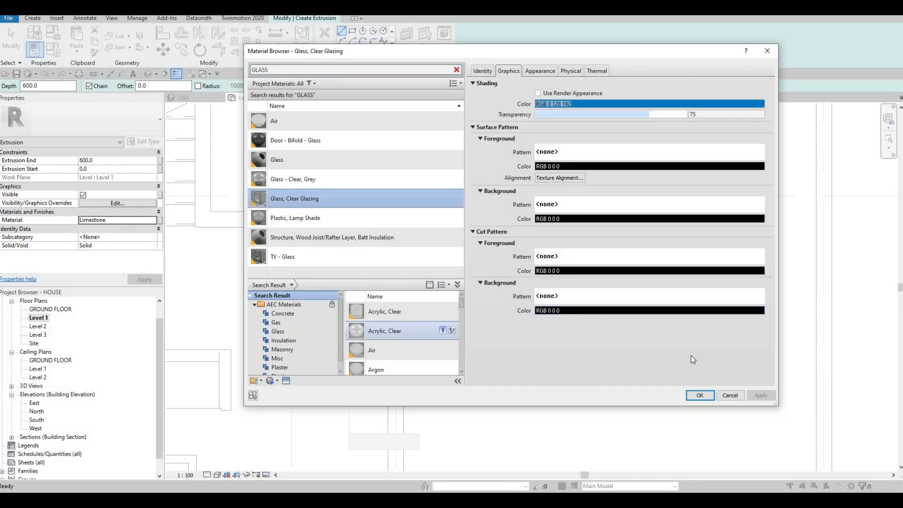
pyautogui.click(443, 330)
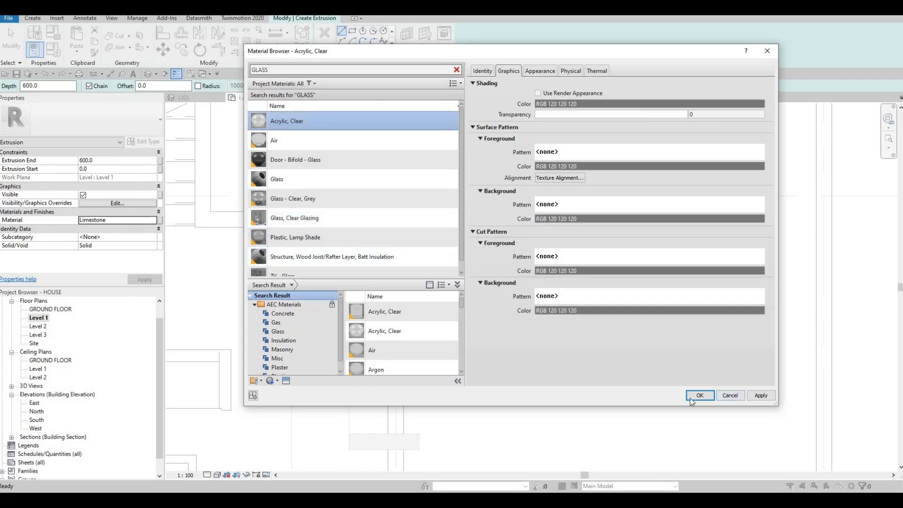
pyautogui.press('Return')
# Sketch a rectangle over the limestone block's outline and a second rectangle offset 10 mm inside it
pyautogui.click(353, 31)
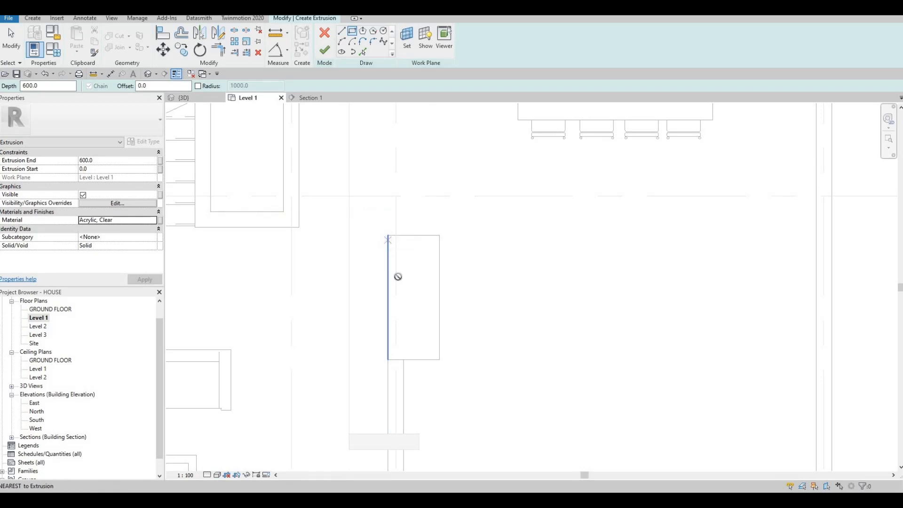
pyautogui.click(388, 235)
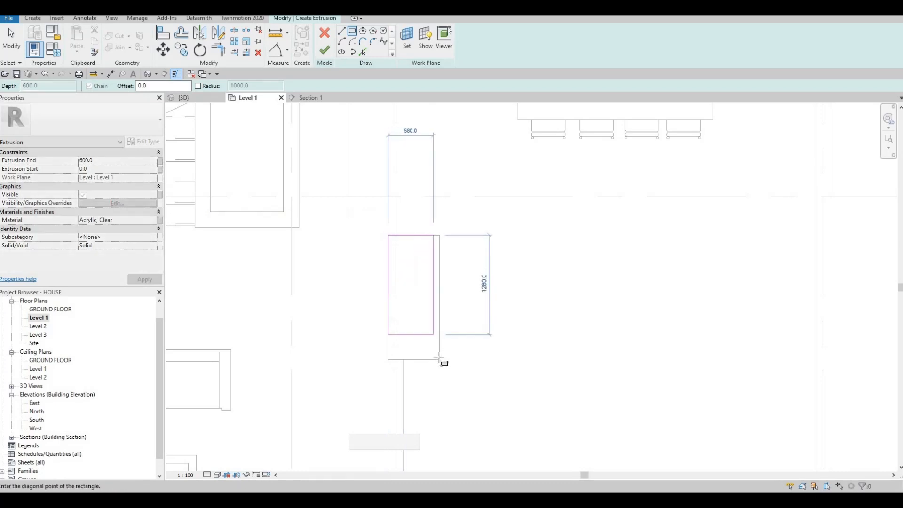
pyautogui.click(401, 301)
pyautogui.press('Escape')
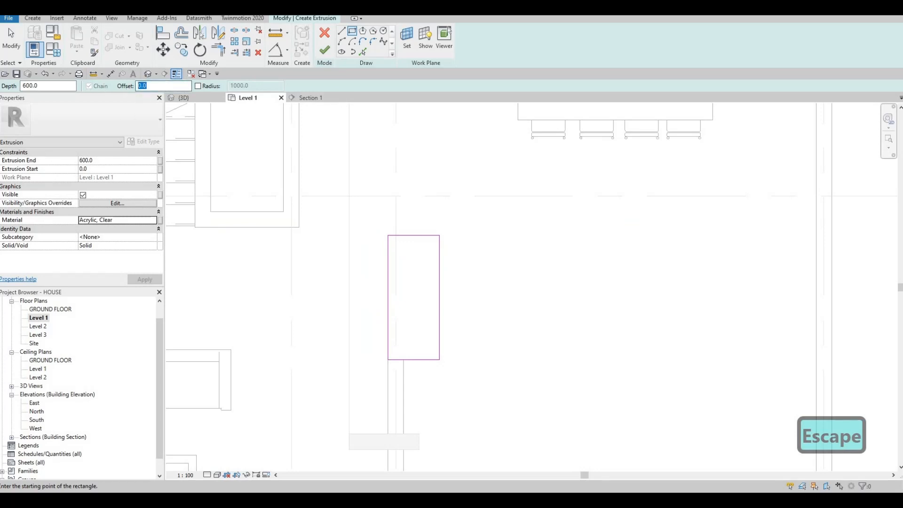
pyautogui.write('10')
pyautogui.click(389, 235)
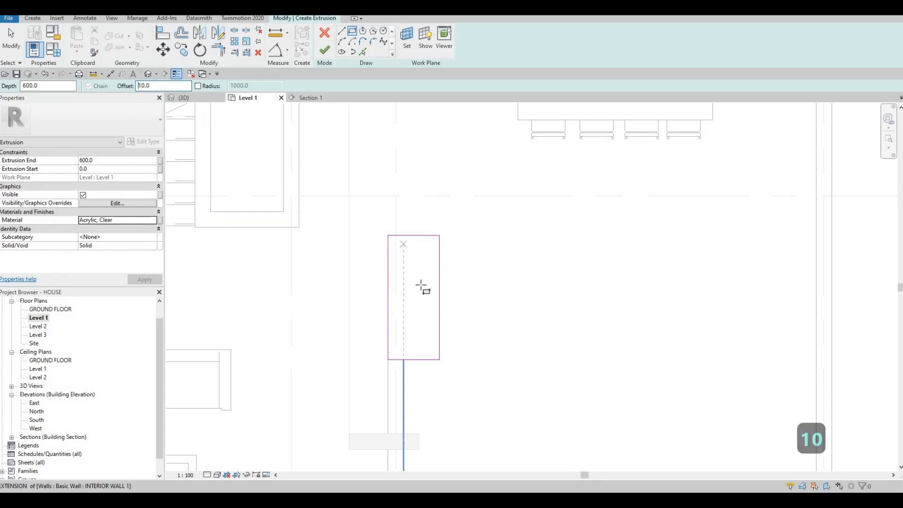
pyautogui.scroll(3, 444, 373)
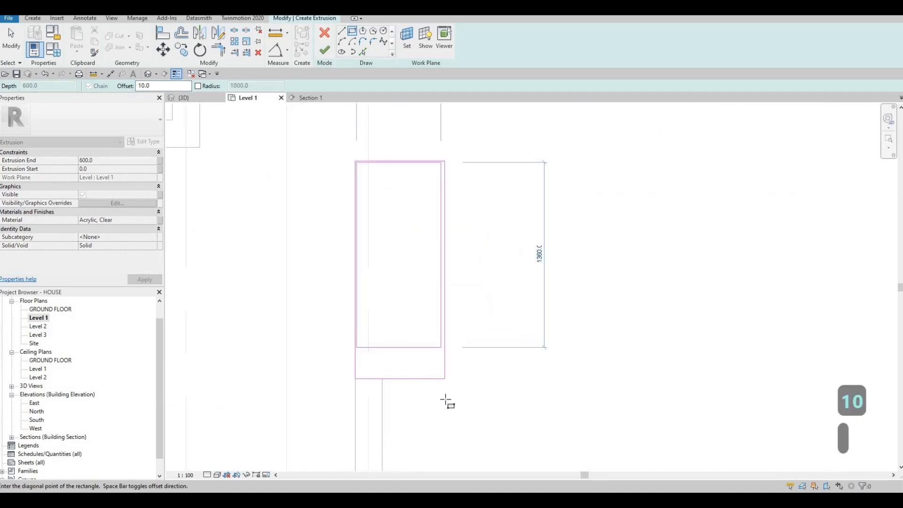
pyautogui.press('Escape')
pyautogui.scroll(-2, 334, 291)
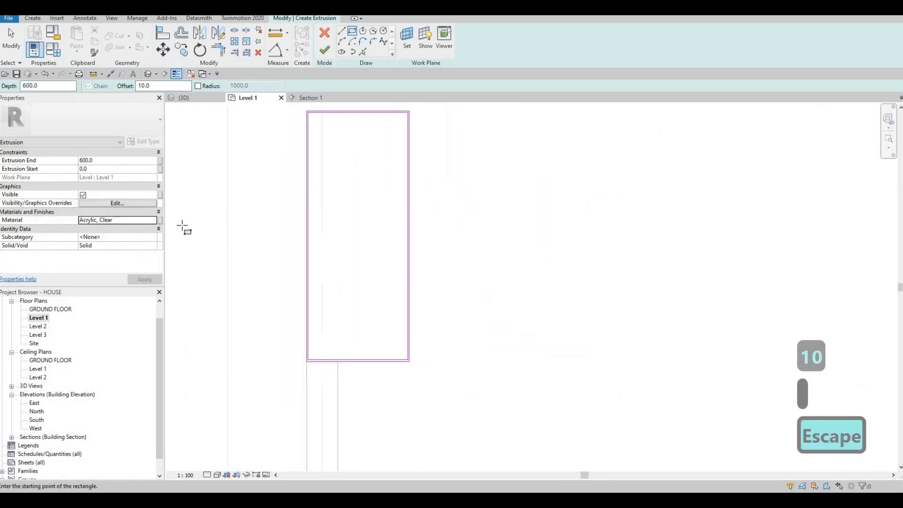
pyautogui.press('Escape')
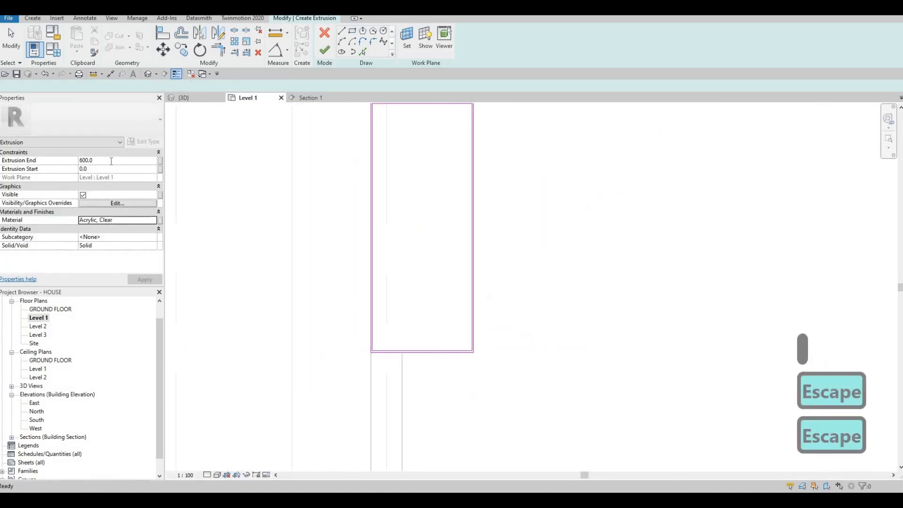
# Set the acrylic extrusion's end to 700 mm and finish its sketch
pyautogui.write('700')
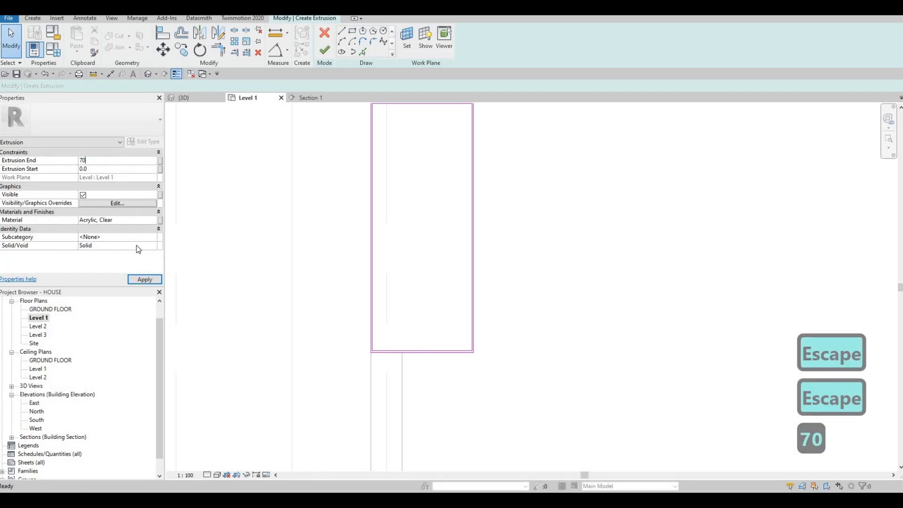
pyautogui.click(135, 281)
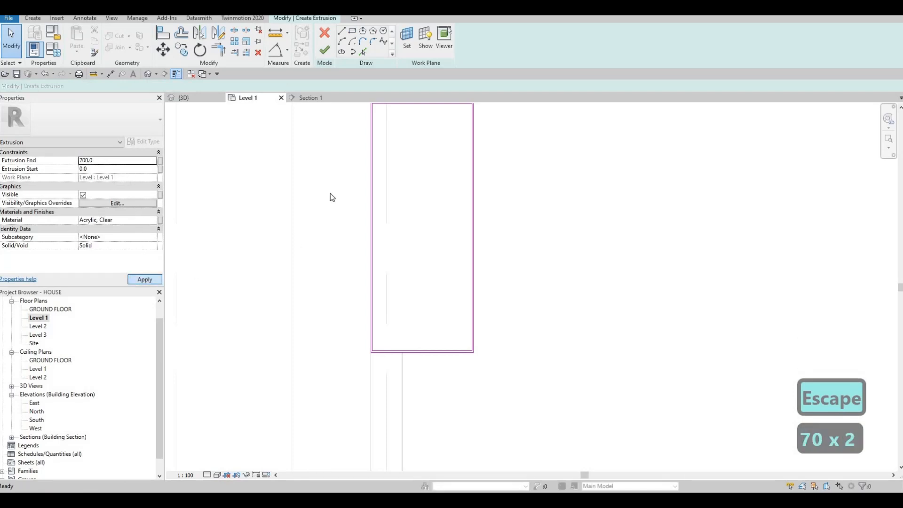
pyautogui.click(325, 50)
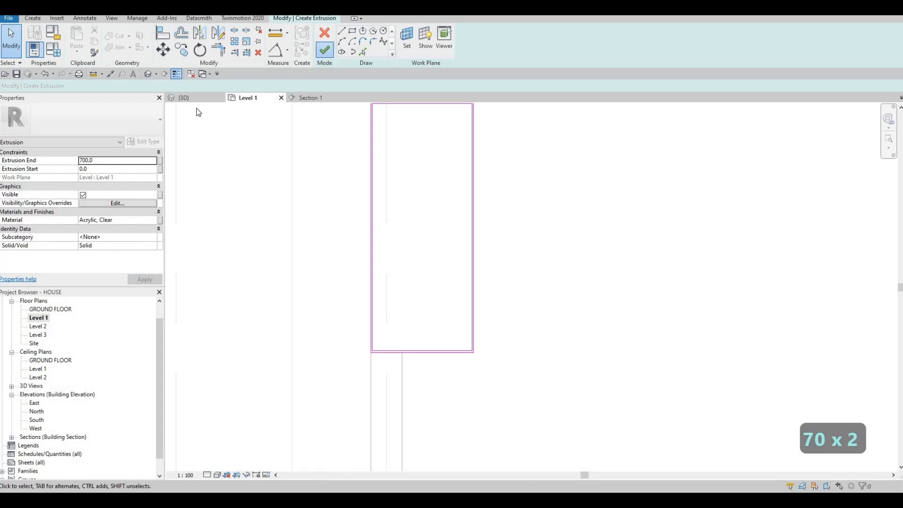
# In Section 1, stretch the acrylic extrusion so it fills the gap from the lower block's top to the upper block's underside
pyautogui.hotkey('ctrl', 'Tab')
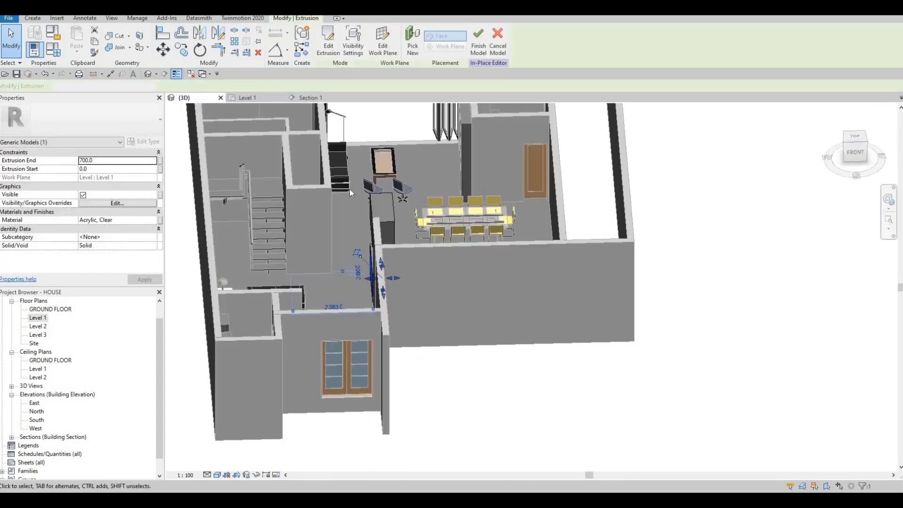
pyautogui.click(306, 99)
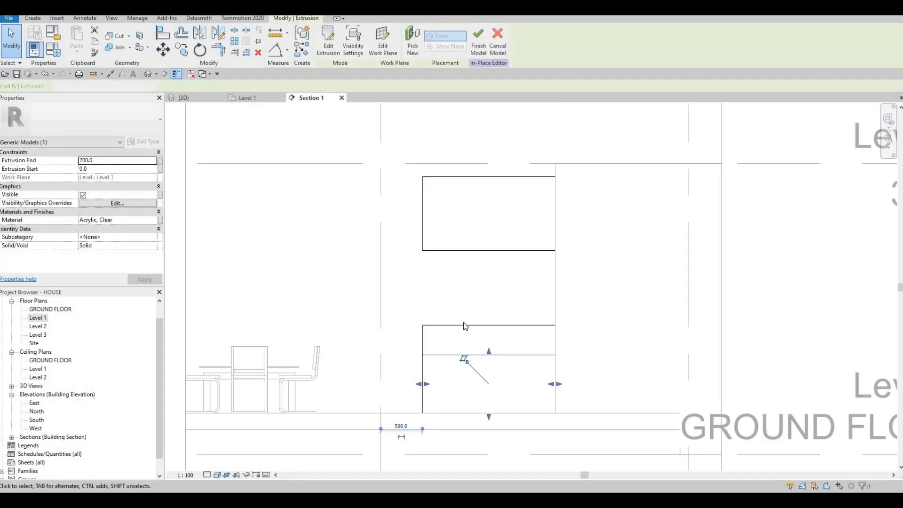
pyautogui.press('Escape')
pyautogui.click(465, 328)
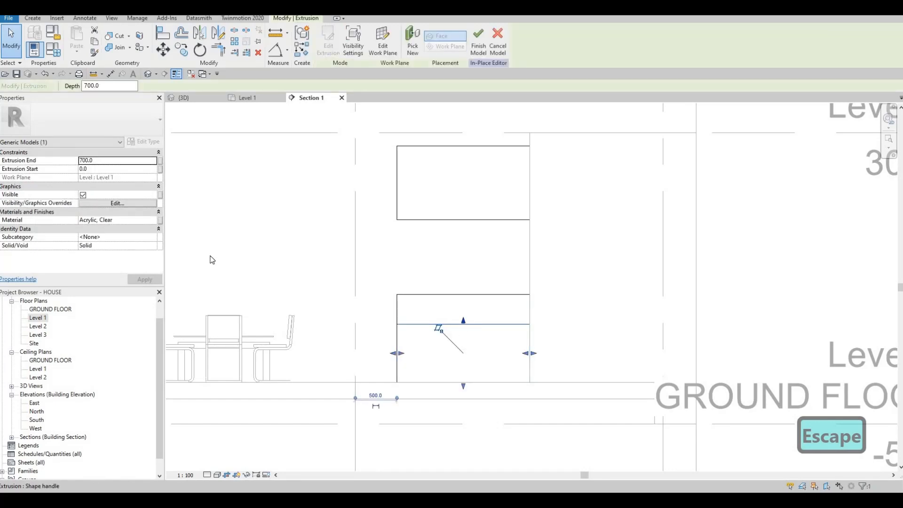
pyautogui.moveTo(464, 318); pyautogui.dragTo(457, 221)
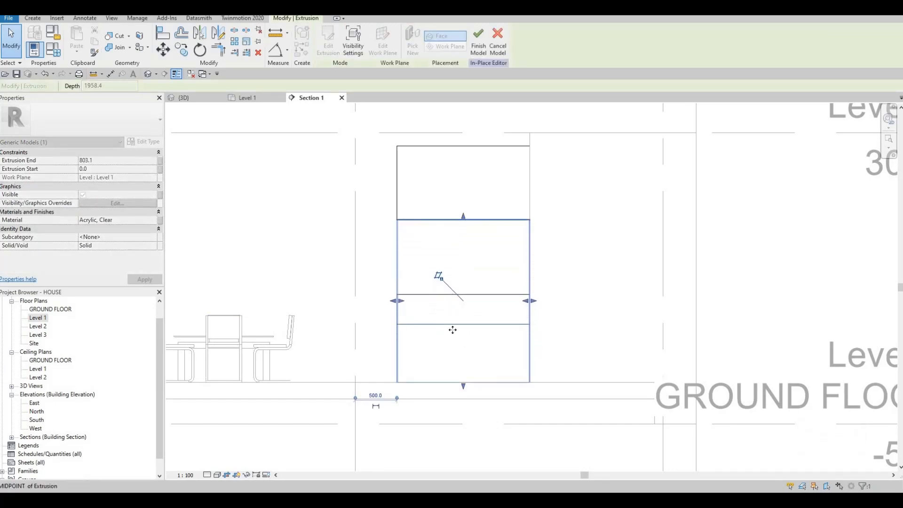
pyautogui.moveTo(463, 386); pyautogui.dragTo(475, 304)
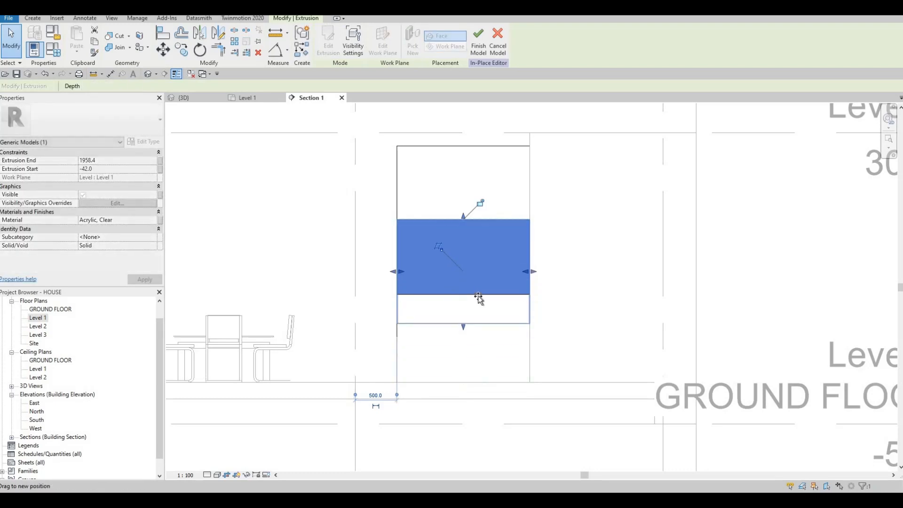
pyautogui.press('Escape')
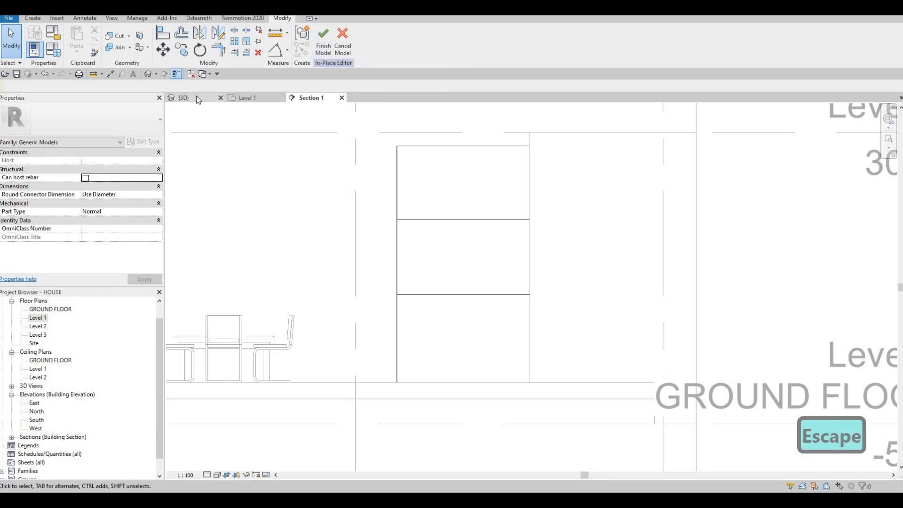
pyautogui.press('Escape')
# Show the stacked blocks in the 3D view and set its visual style to Realistic
pyautogui.keyDown('shift'); pyautogui.moveTo(556, 250); pyautogui.dragTo(417, 251, button='middle'); pyautogui.keyUp('shift')
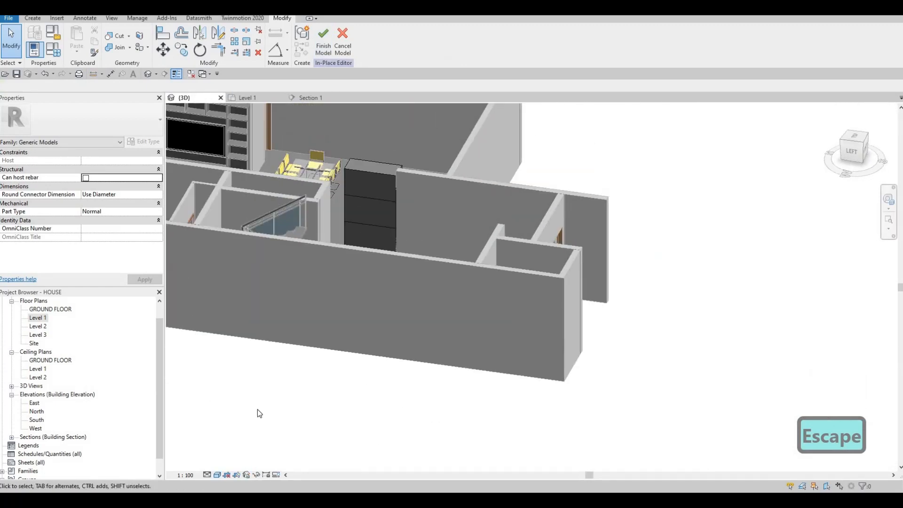
pyautogui.click(217, 474)
pyautogui.click(229, 438)
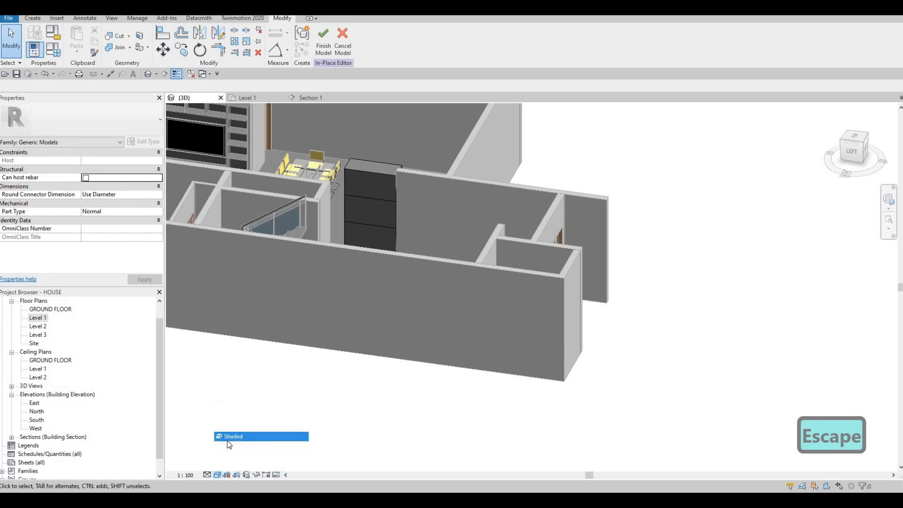
pyautogui.click(218, 476)
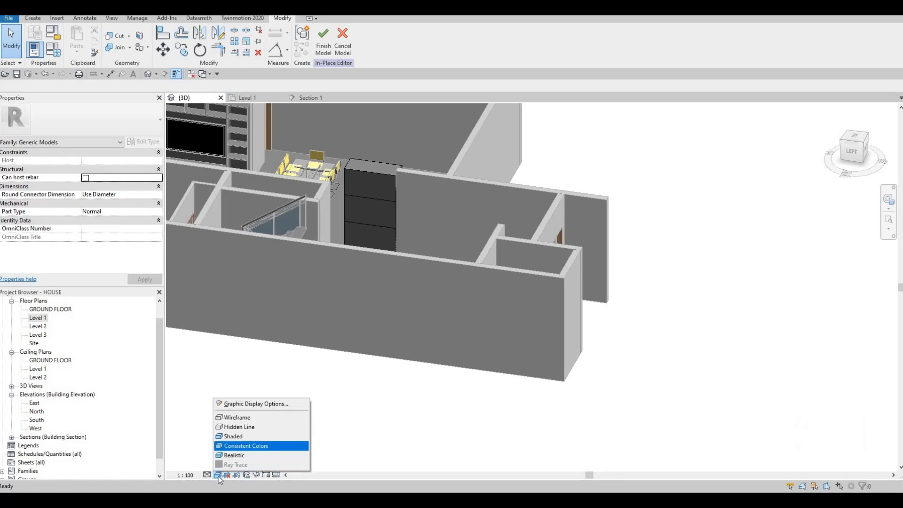
pyautogui.click(234, 455)
pyautogui.click(217, 475)
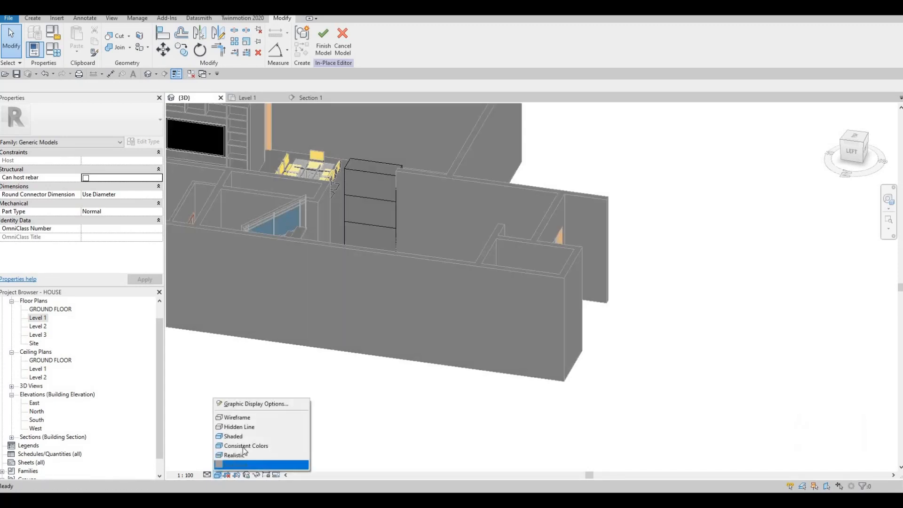
pyautogui.click(345, 233)
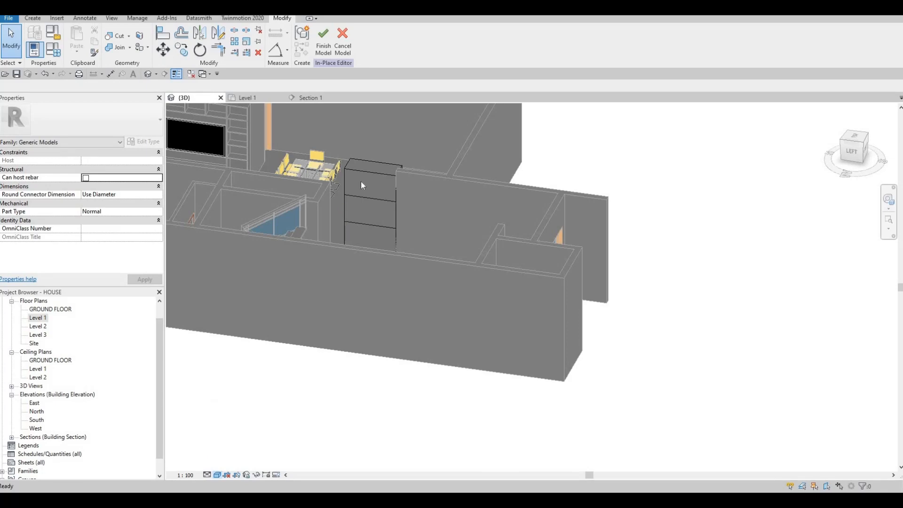
# Inspect the stacked limestone blocks and the clear acrylic band between them from several angles in the 3D view
pyautogui.scroll(6, 360, 182)
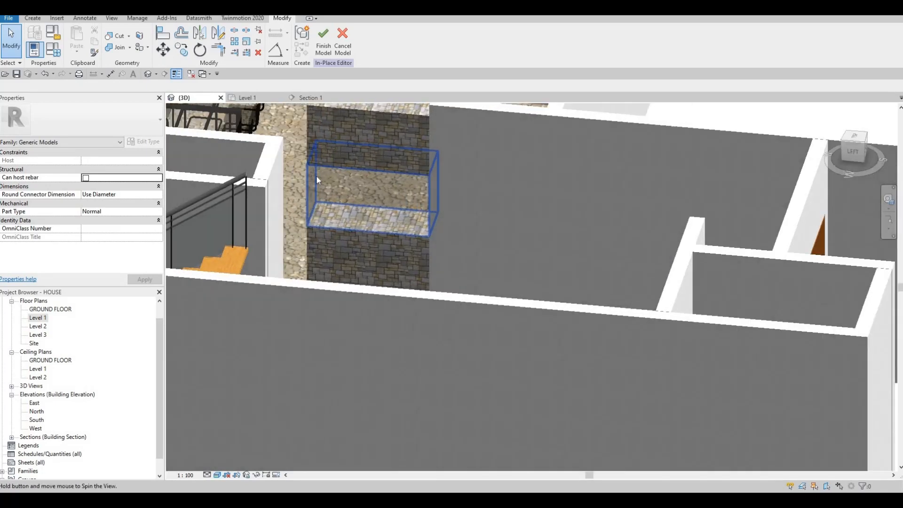
pyautogui.keyDown('shift'); pyautogui.moveTo(317, 176); pyautogui.dragTo(289, 182, button='middle'); pyautogui.keyUp('shift')
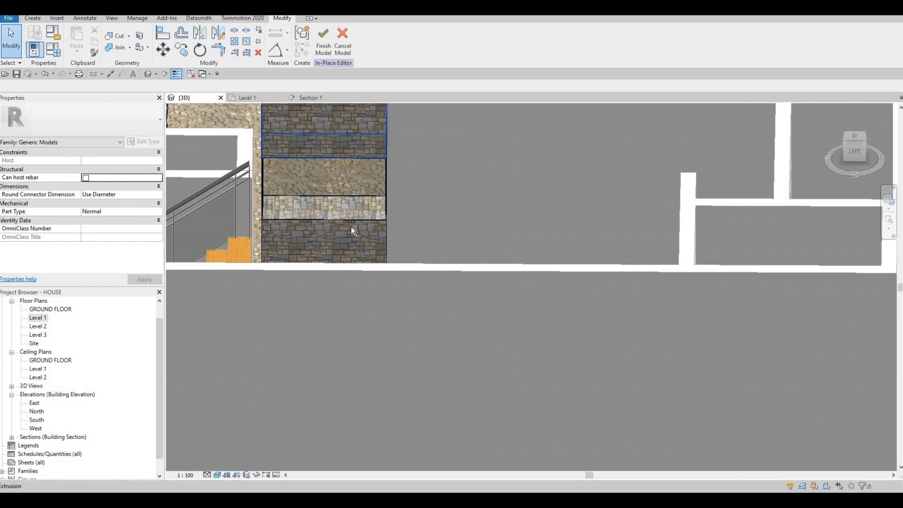
pyautogui.keyDown('shift'); pyautogui.moveTo(351, 226); pyautogui.dragTo(354, 208, button='middle'); pyautogui.keyUp('shift')
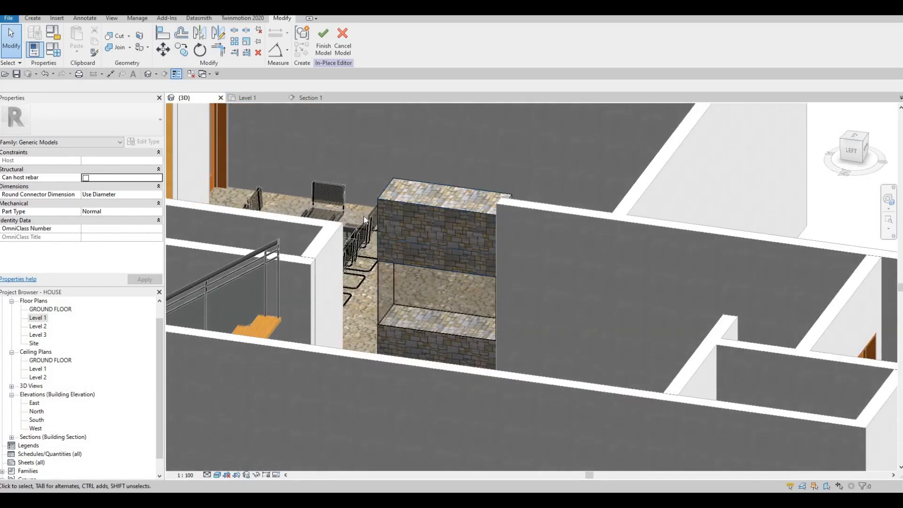
pyautogui.keyDown('shift'); pyautogui.moveTo(408, 247); pyautogui.dragTo(434, 283, button='middle'); pyautogui.keyUp('shift')
pyautogui.scroll(1, 494, 337)
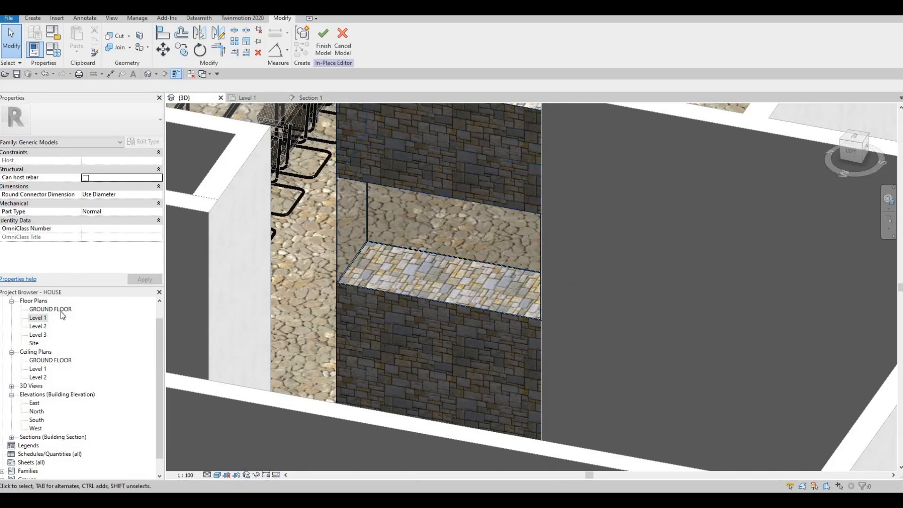
# In the Level 1 plan, start a new in-place extrusion and assign it the Aluminum 1100-O material
pyautogui.doubleClick(38, 317)
pyautogui.scroll(-2, 389, 311)
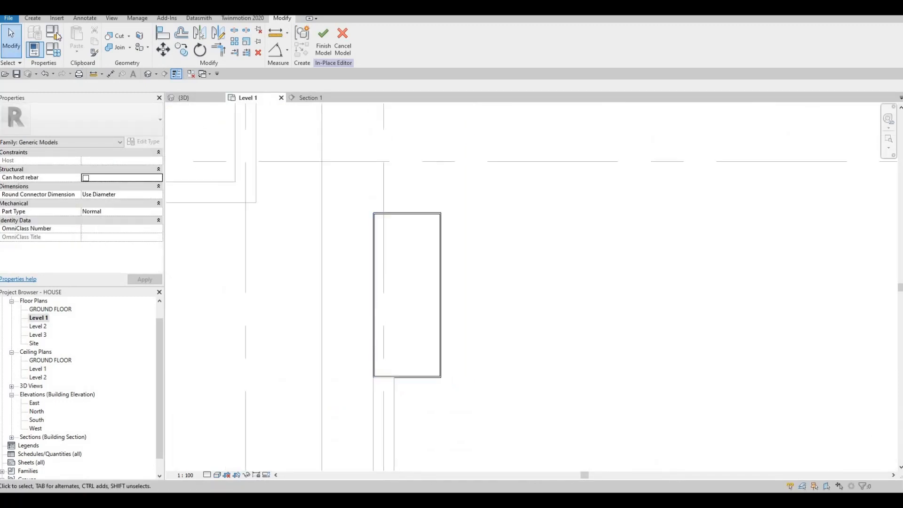
pyautogui.press('Escape')
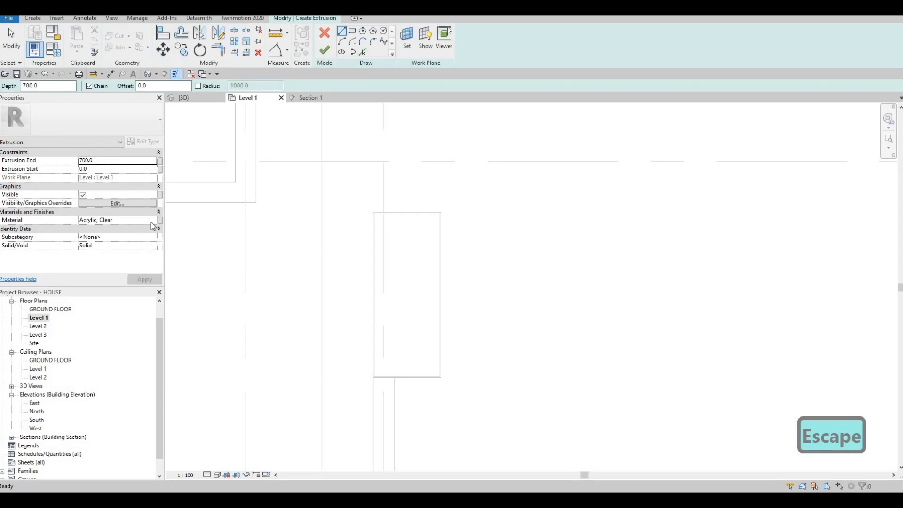
pyautogui.click(141, 221)
pyautogui.click(154, 220)
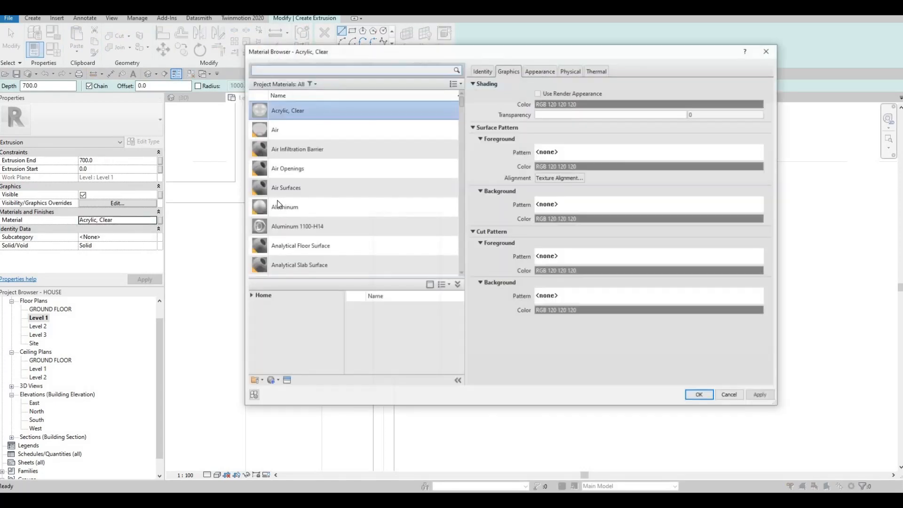
pyautogui.click(249, 296)
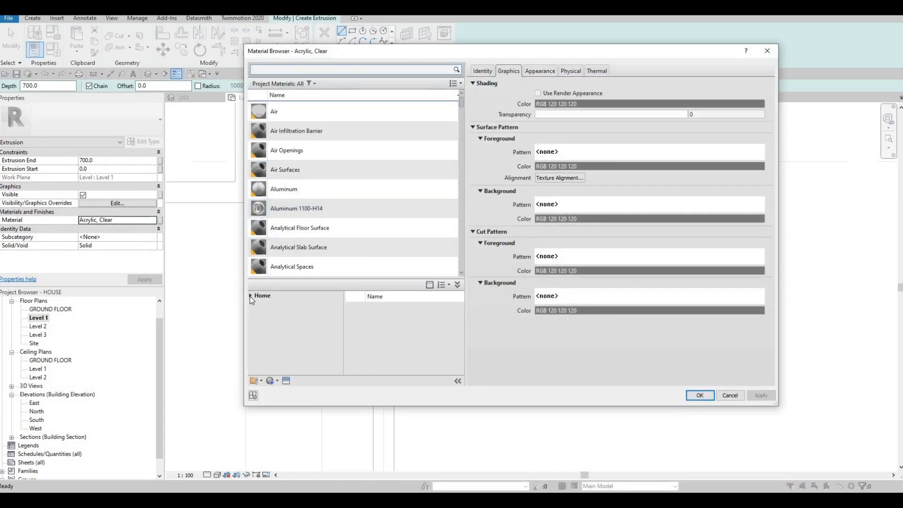
pyautogui.click(255, 312)
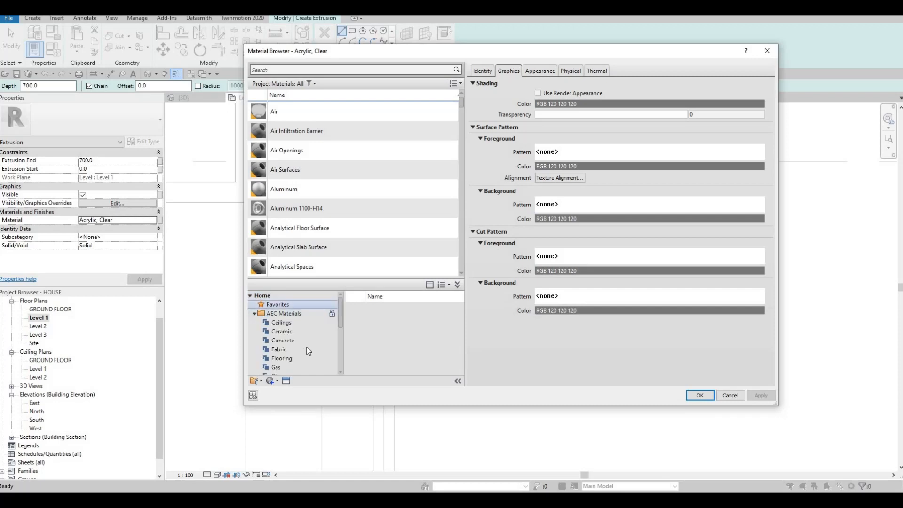
pyautogui.scroll(-4, 300, 345)
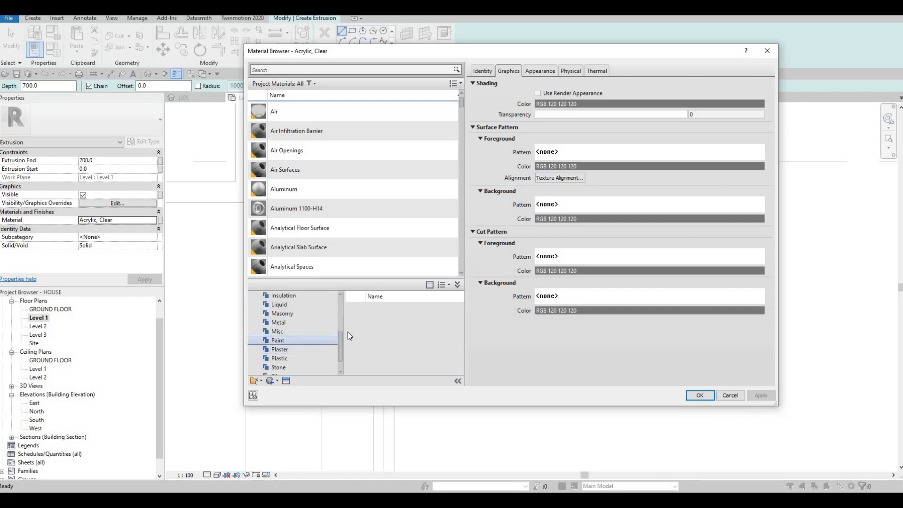
pyautogui.click(278, 322)
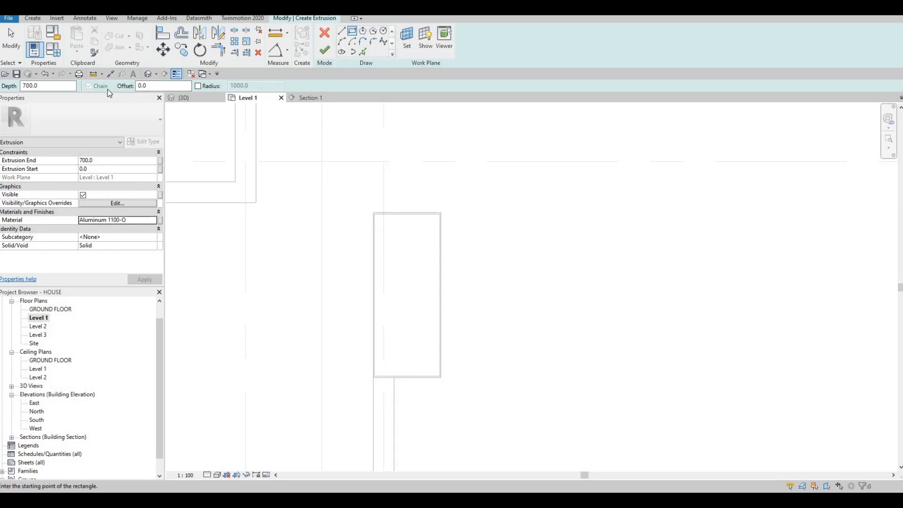
pyautogui.write('1')
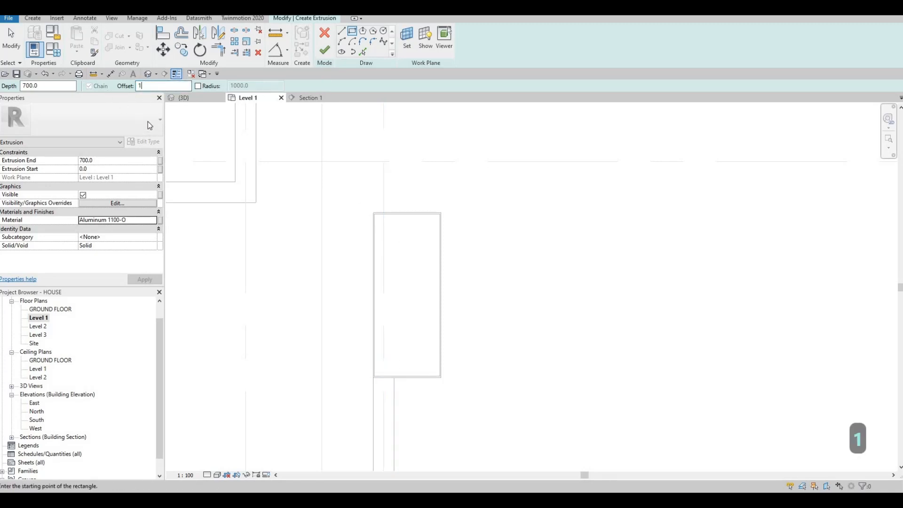
pyautogui.write('00')
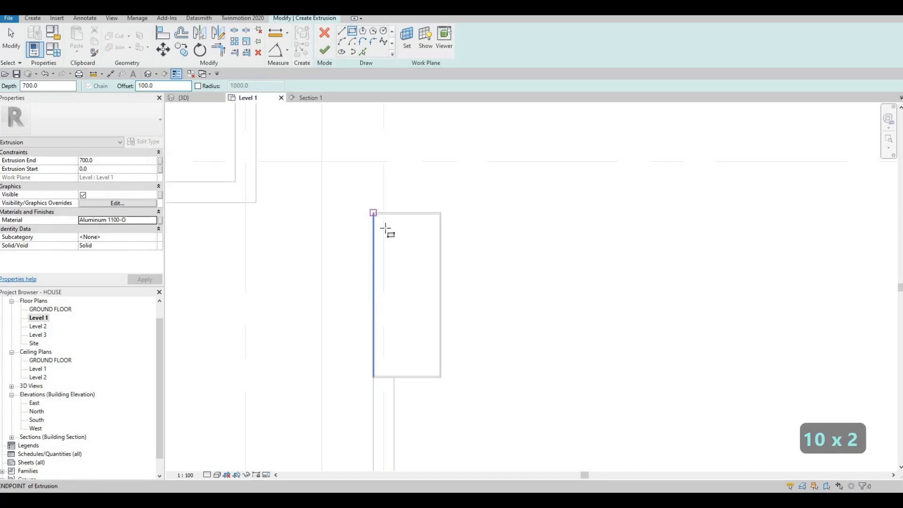
pyautogui.click(373, 214)
pyautogui.press('Escape')
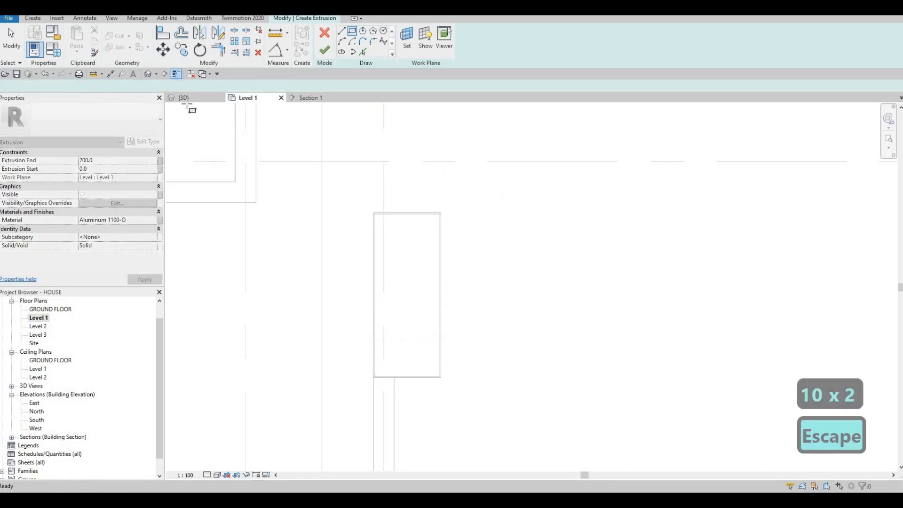
# Sketch a rectangle offset 300 mm inside the block's outline for the aluminum extrusion
pyautogui.moveTo(166, 86); pyautogui.dragTo(69, 101)
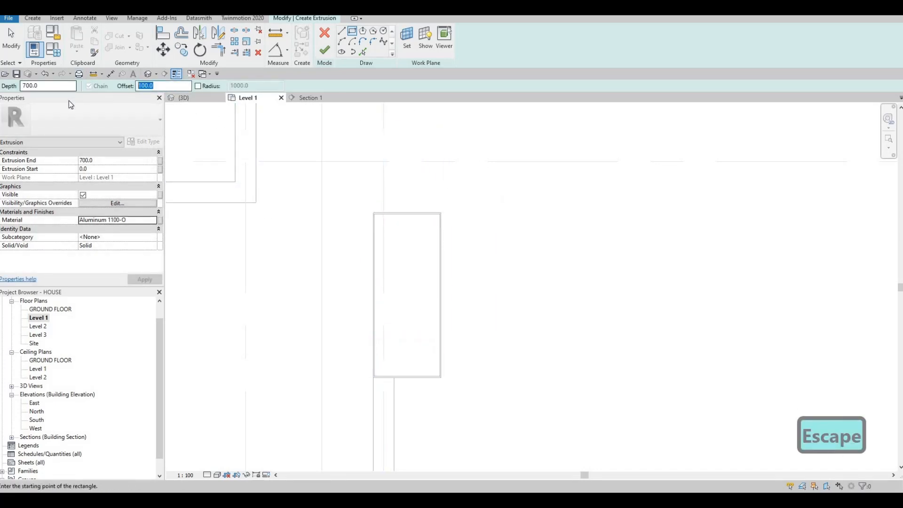
pyautogui.write('300')
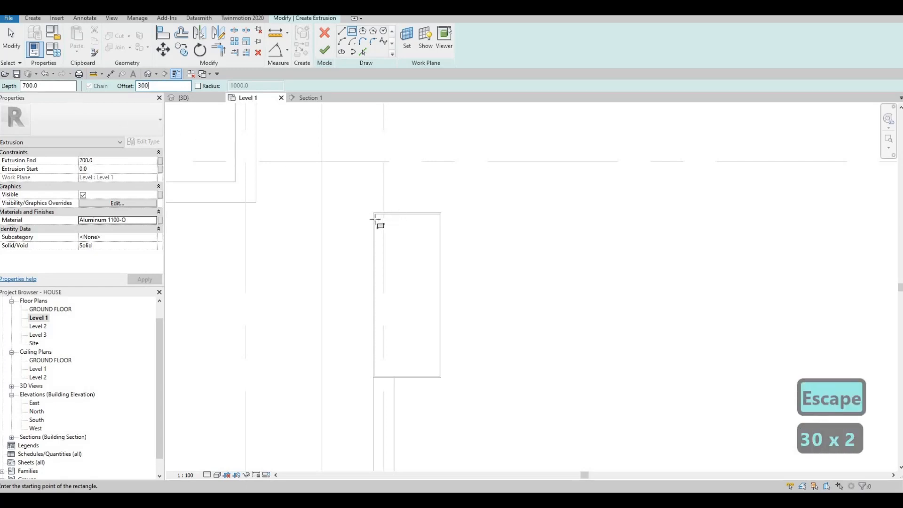
pyautogui.click(374, 214)
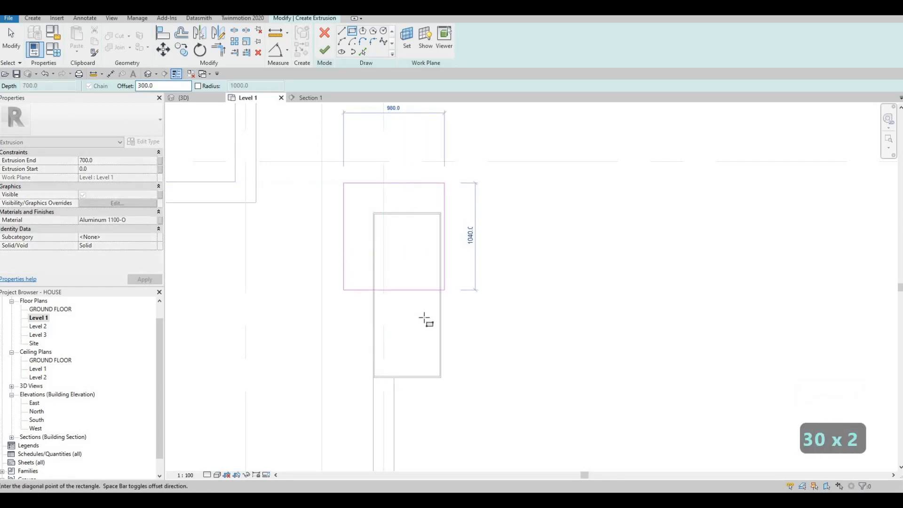
pyautogui.press('space')
pyautogui.scroll(4, 454, 401)
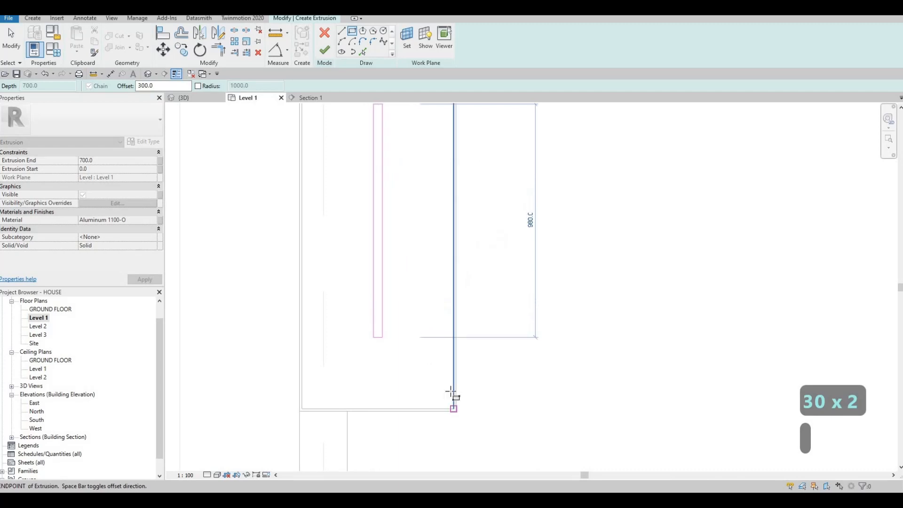
pyautogui.press('Escape')
pyautogui.press('Escape')
pyautogui.press('Escape')
pyautogui.press('Escape')
# Shift the inner rectangle's right edge outward to make the rectangle about 157 mm wide, and delete that edge
pyautogui.click(391, 225)
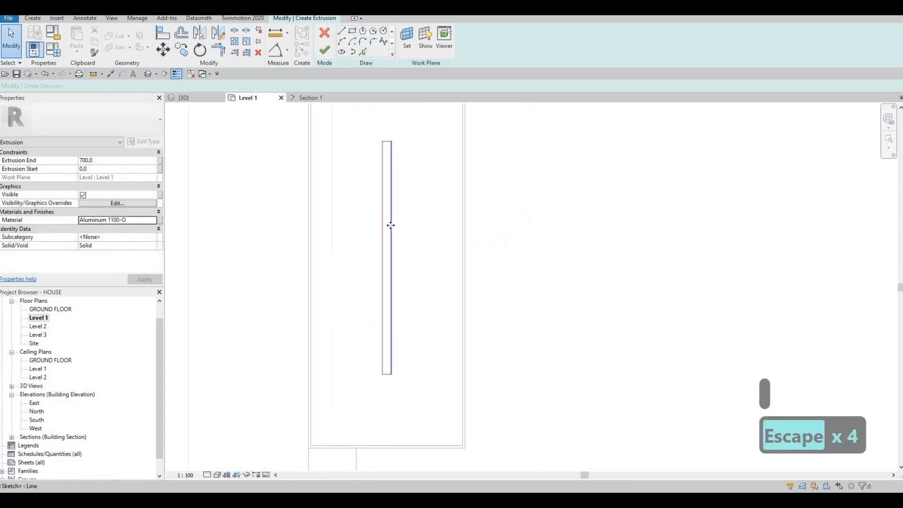
pyautogui.press('Right')
pyautogui.press('Right')
pyautogui.press('Right')
pyautogui.press('Right')
pyautogui.press('Right')
pyautogui.press('Right')
pyautogui.press('Right')
pyautogui.press('Right')
pyautogui.press('Right')
pyautogui.press('Right')
pyautogui.press('Right')
pyautogui.press('Right')
pyautogui.press('Right')
pyautogui.press('Right')
pyautogui.press('Right')
pyautogui.press('Right')
pyautogui.press('Right')
pyautogui.press('Right')
pyautogui.press('Right')
pyautogui.press('Right')
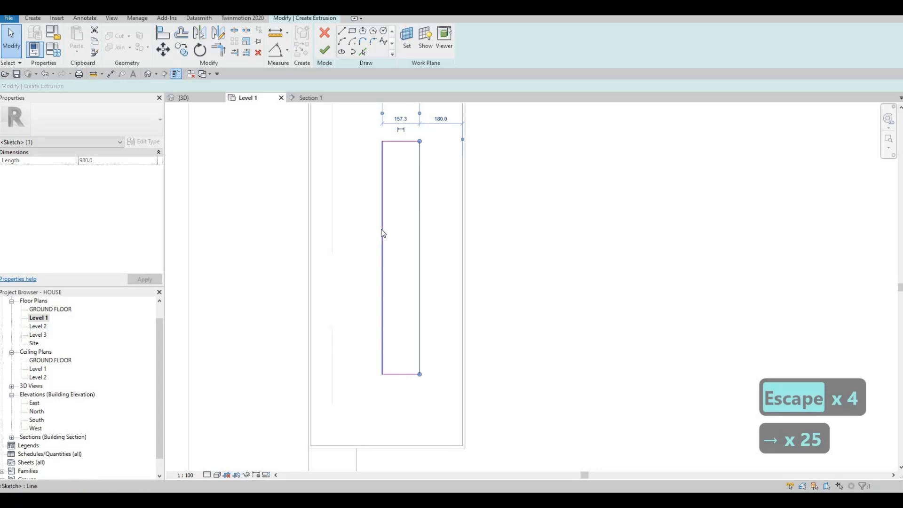
pyautogui.press('Tab')
pyautogui.press('Delete')
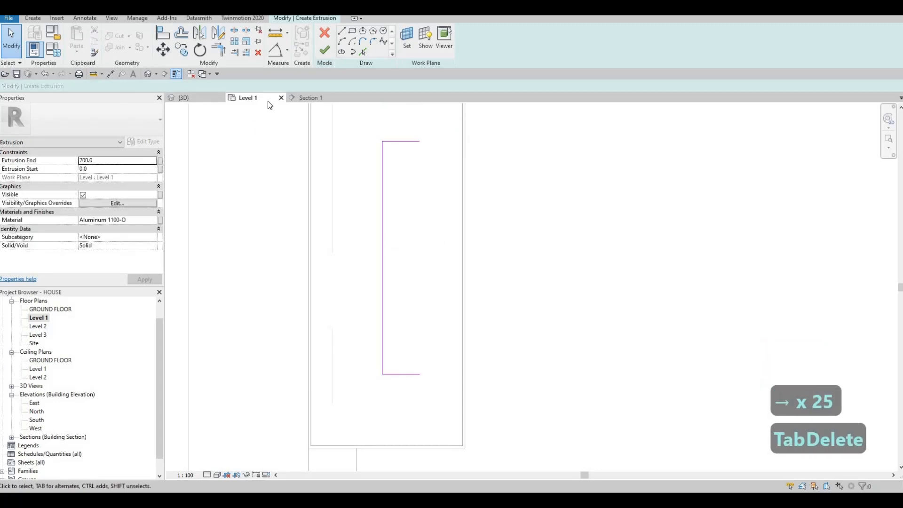
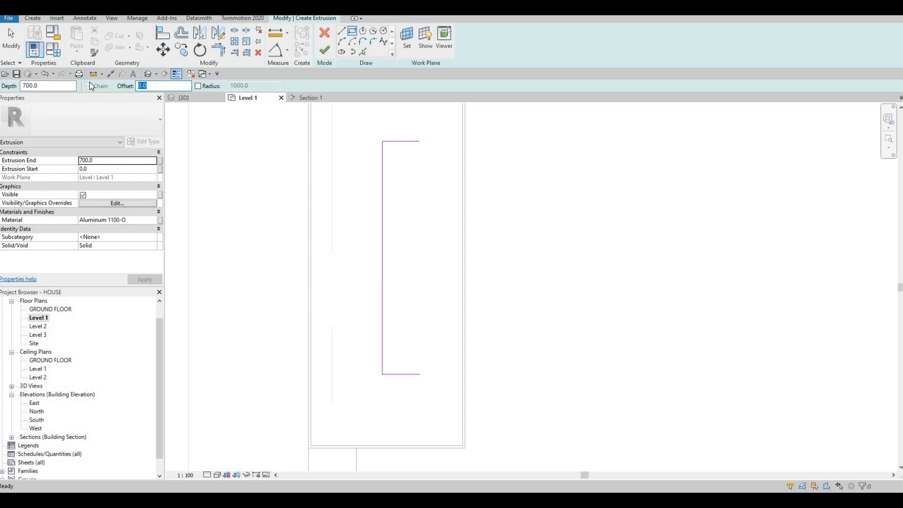
# Sketch a rectangle offset 100 mm inside the block's outline for the aluminum extrusion
pyautogui.write('100')
pyautogui.moveTo(318, 107); pyautogui.dragTo(319, 166, button='middle')
pyautogui.click(311, 128)
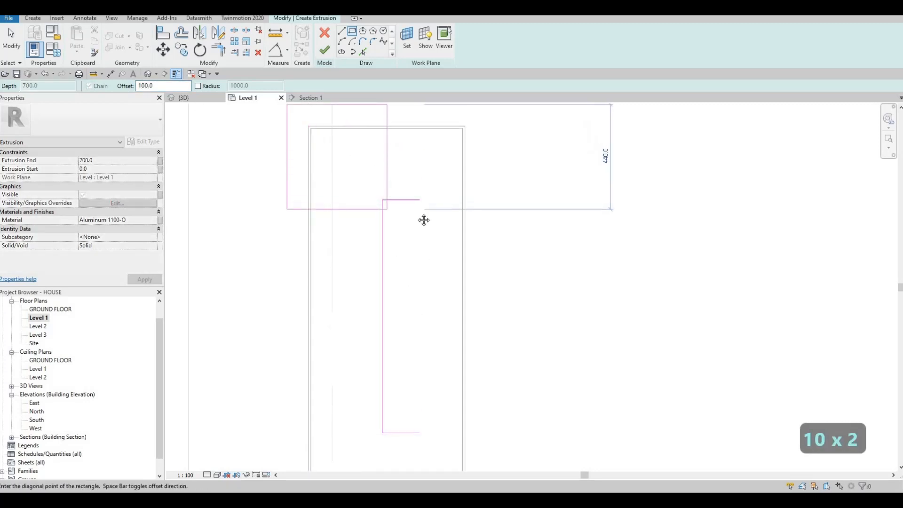
pyautogui.press('space')
pyautogui.moveTo(458, 399); pyautogui.dragTo(463, 304, button='middle')
pyautogui.click(469, 410)
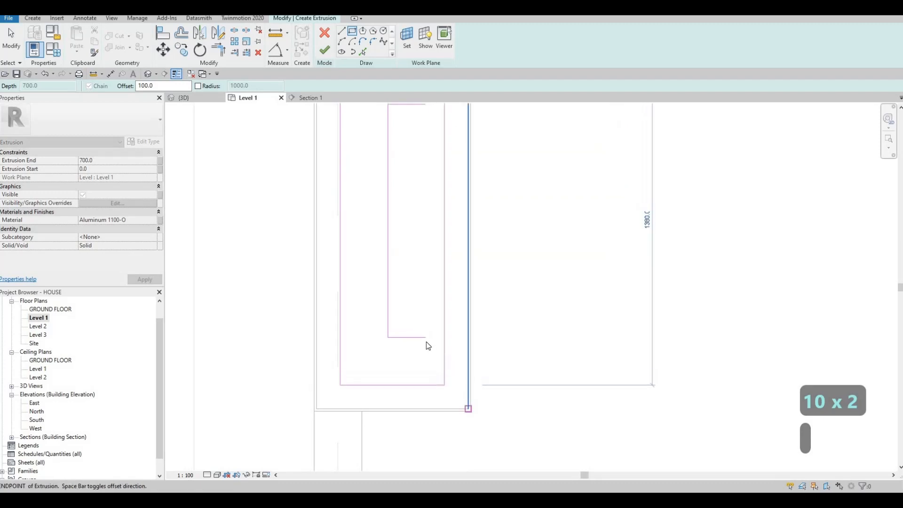
# Delete the leftover three-sided chain of sketch lines inside the new rectangle
pyautogui.press('Escape')
pyautogui.press('Escape')
pyautogui.press('Tab')
pyautogui.press('Tab')
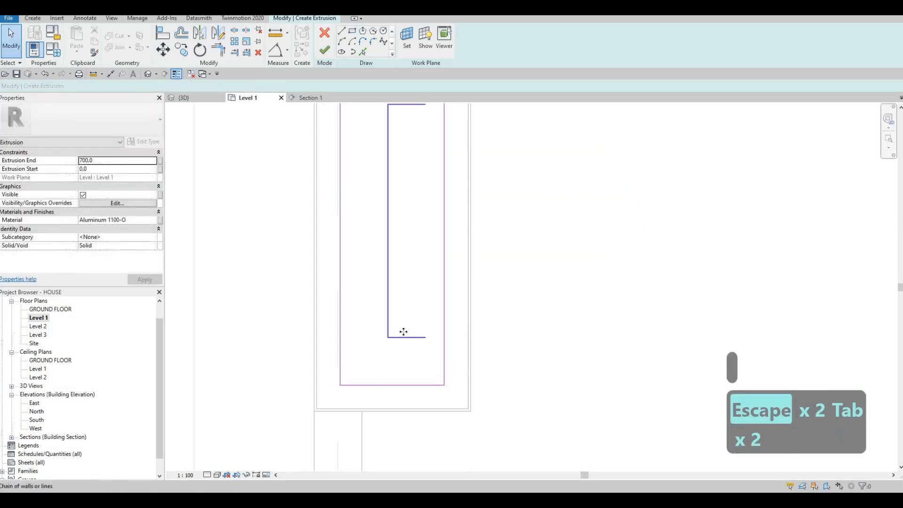
pyautogui.click(405, 333)
pyautogui.press('Delete')
pyautogui.scroll(-2, 385, 240)
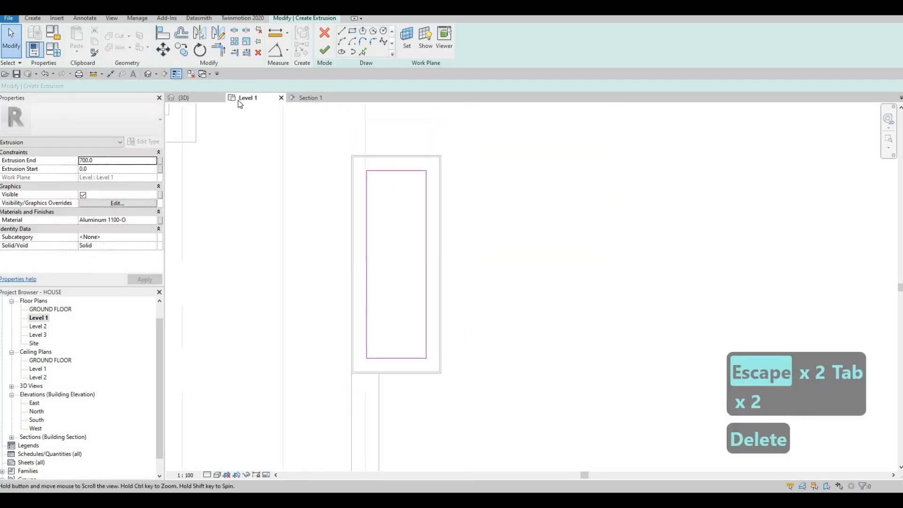
# In Section 1, reshape the aluminum extrusion into a 12.7 mm thick slab on the lower block, from 1054.9 to 1067.6 mm
pyautogui.click(149, 74)
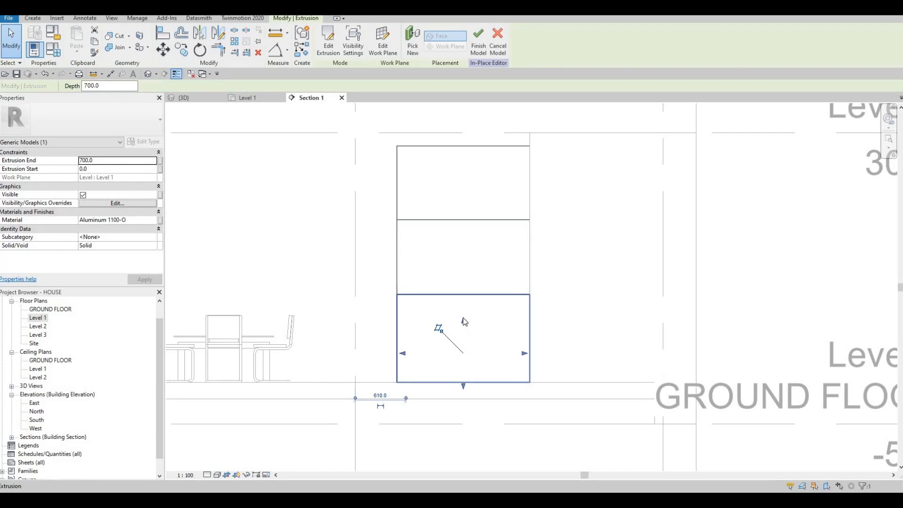
pyautogui.moveTo(470, 278); pyautogui.dragTo(471, 284)
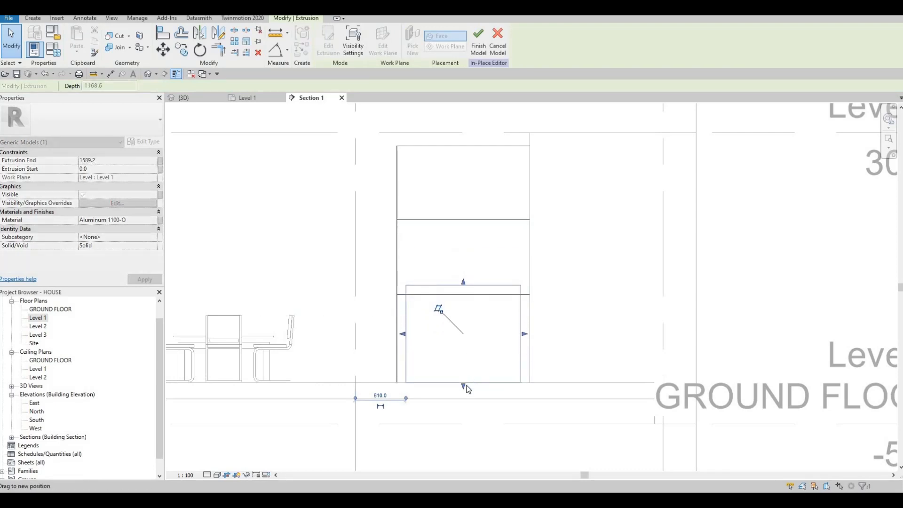
pyautogui.moveTo(464, 386); pyautogui.dragTo(464, 296)
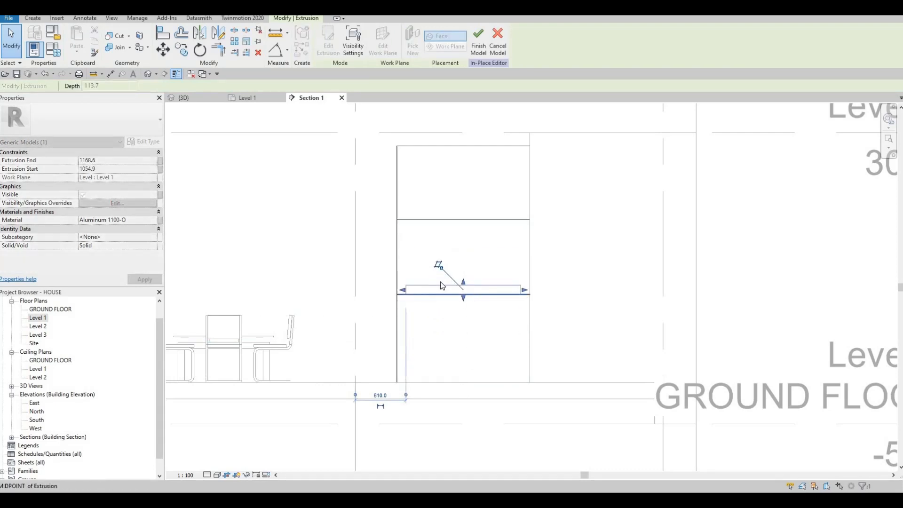
pyautogui.scroll(2, 477, 304)
pyautogui.scroll(2, 510, 330)
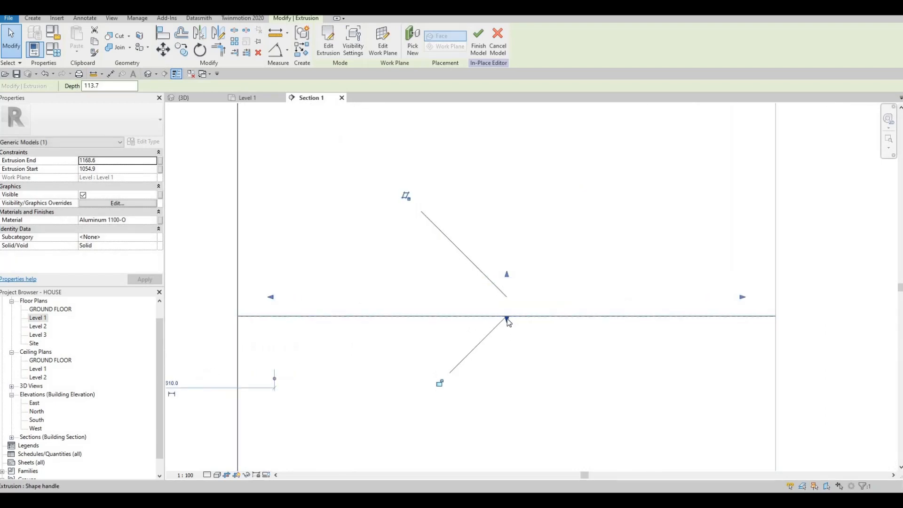
pyautogui.moveTo(506, 314)
pyautogui.mouseDown()
pyautogui.moveTo(508, 322)
pyautogui.moveTo(508, 307)
pyautogui.moveTo(512, 318)
pyautogui.mouseUp()
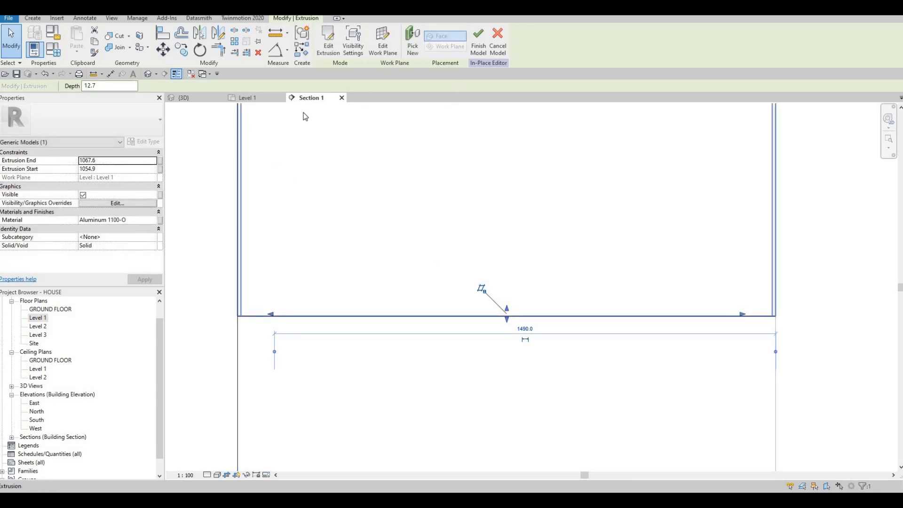
# Finish the in-place model and inspect the aluminum insert on the lower block in the 3D view
pyautogui.click(479, 40)
pyautogui.hotkey('ctrl', 'Tab')
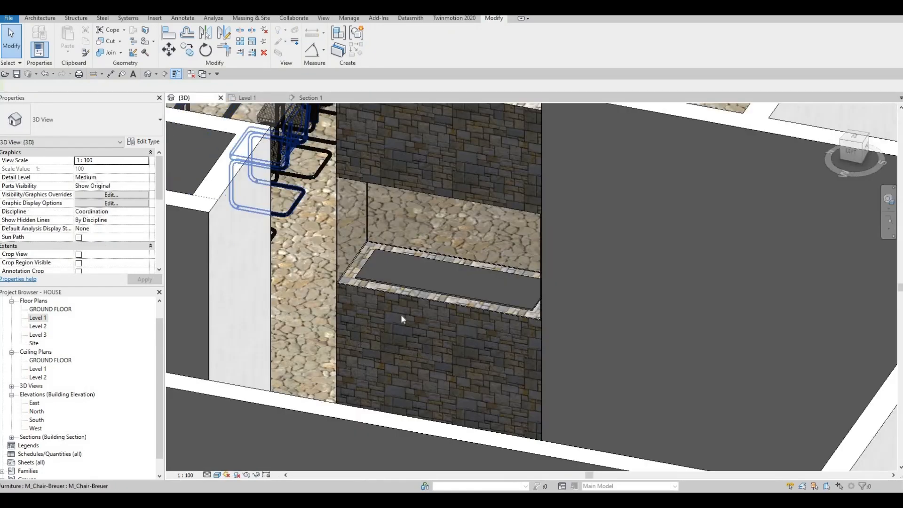
pyautogui.press('Escape')
pyautogui.keyDown('shift'); pyautogui.moveTo(374, 254); pyautogui.dragTo(340, 272, button='middle'); pyautogui.keyUp('shift')
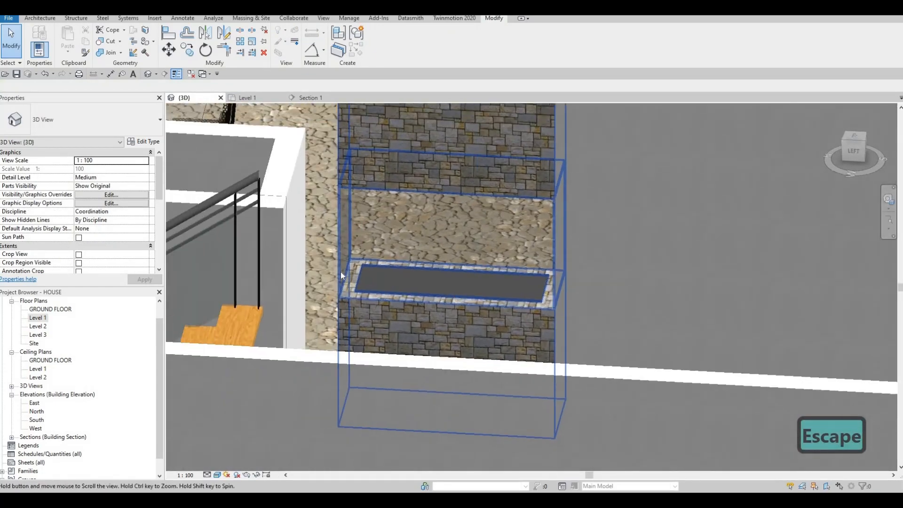
pyautogui.scroll(-6, 342, 268)
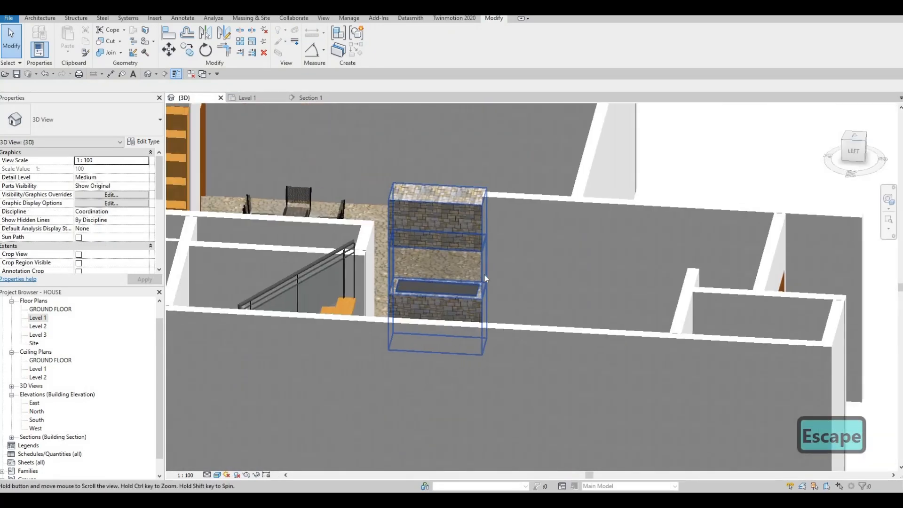
pyautogui.moveTo(485, 275); pyautogui.dragTo(505, 281, button='middle')
pyautogui.keyDown('shift'); pyautogui.moveTo(573, 297); pyautogui.dragTo(471, 389, button='middle'); pyautogui.keyUp('shift')
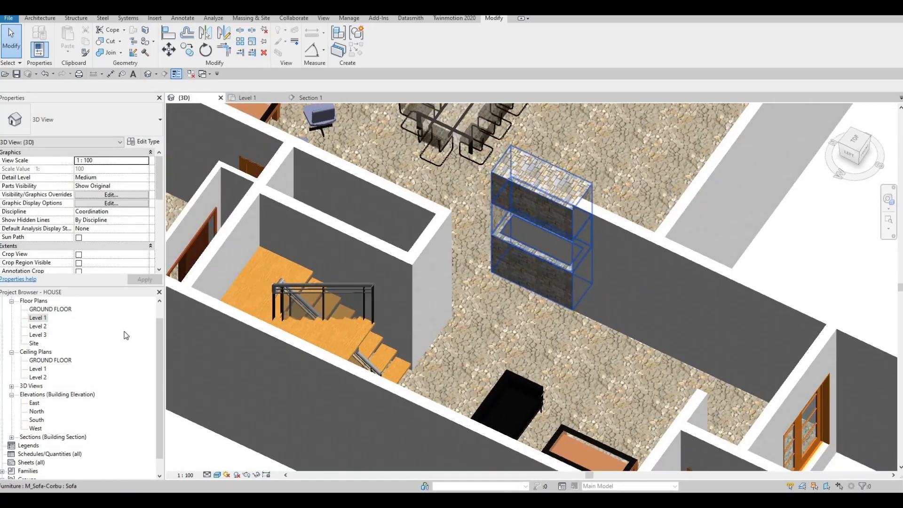
# In the Level 1 plan, move the short interior wall beside the stairs to grid F, its centerline 2600 mm from grid E
pyautogui.click(40, 326)
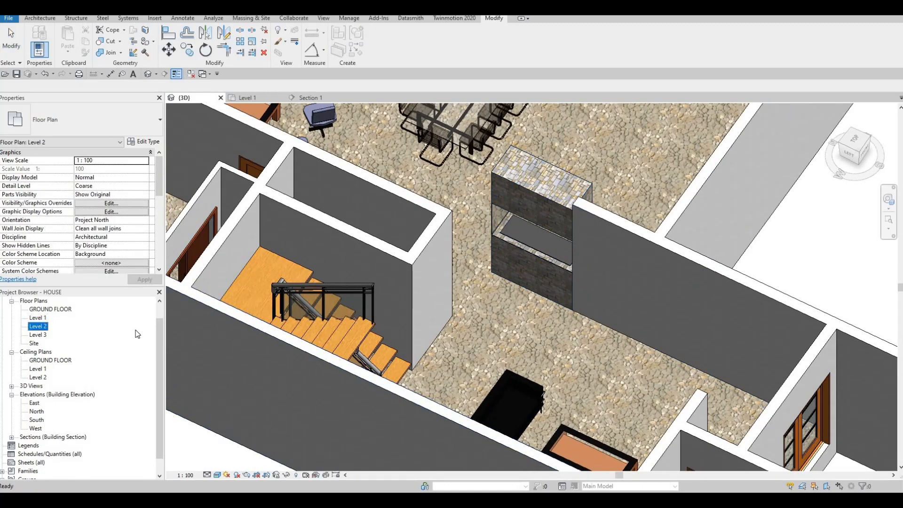
pyautogui.hotkey('ctrl', 'Tab')
pyautogui.scroll(-4, 399, 296)
pyautogui.moveTo(356, 262); pyautogui.dragTo(404, 292, button='middle')
pyautogui.scroll(1, 406, 290)
pyautogui.click(405, 291)
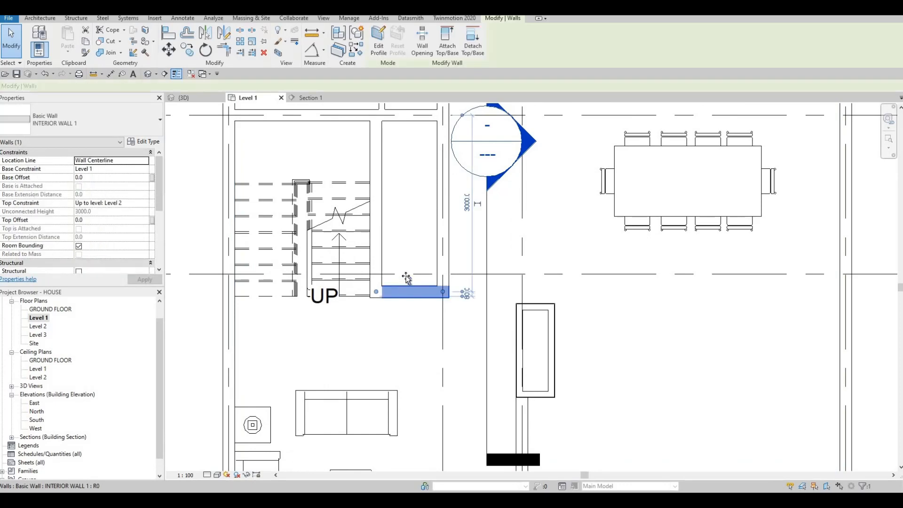
pyautogui.moveTo(408, 268); pyautogui.dragTo(409, 265)
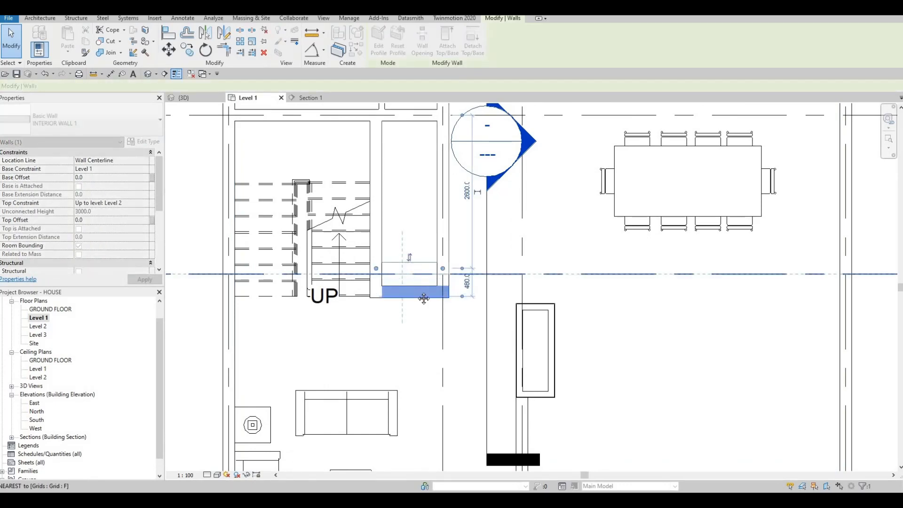
pyautogui.press('Escape')
# Examine the walled shaft beside the stairs in the Level 1 plan and in the 3D view, ending in the plan
pyautogui.scroll(-3, 474, 324)
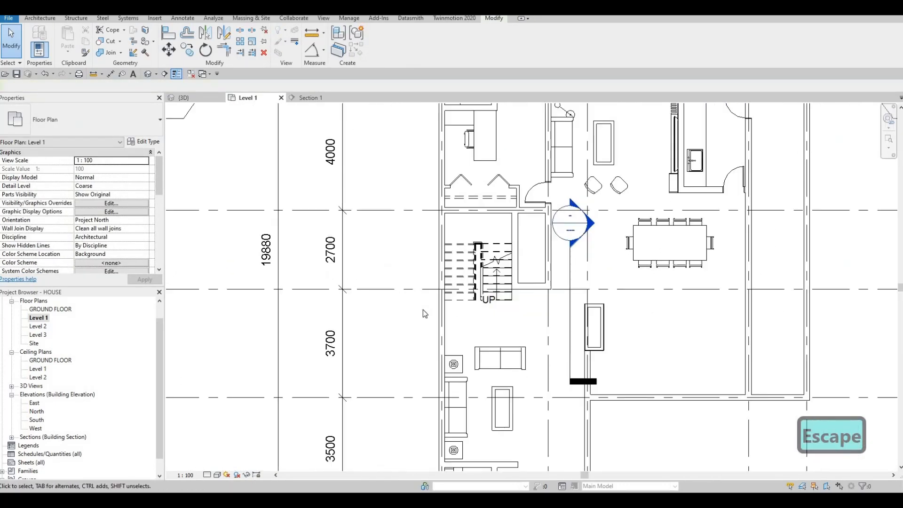
pyautogui.scroll(-2, 376, 294)
pyautogui.scroll(2, 498, 293)
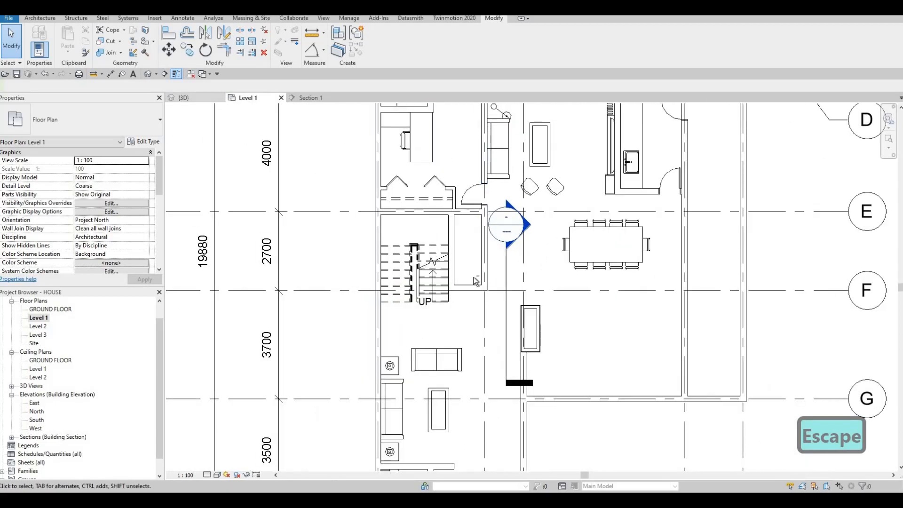
pyautogui.click(184, 98)
pyautogui.keyDown('shift'); pyautogui.moveTo(405, 241); pyautogui.dragTo(373, 347, button='middle'); pyautogui.keyUp('shift')
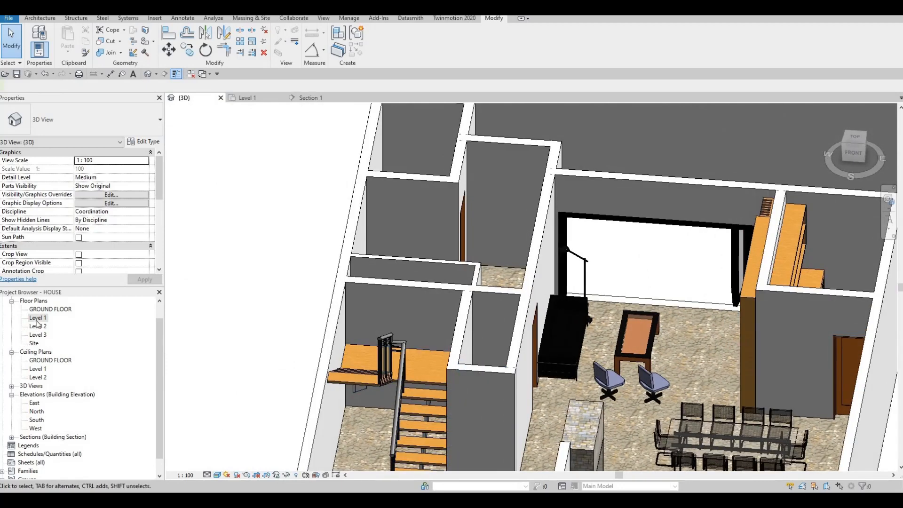
pyautogui.click(36, 319)
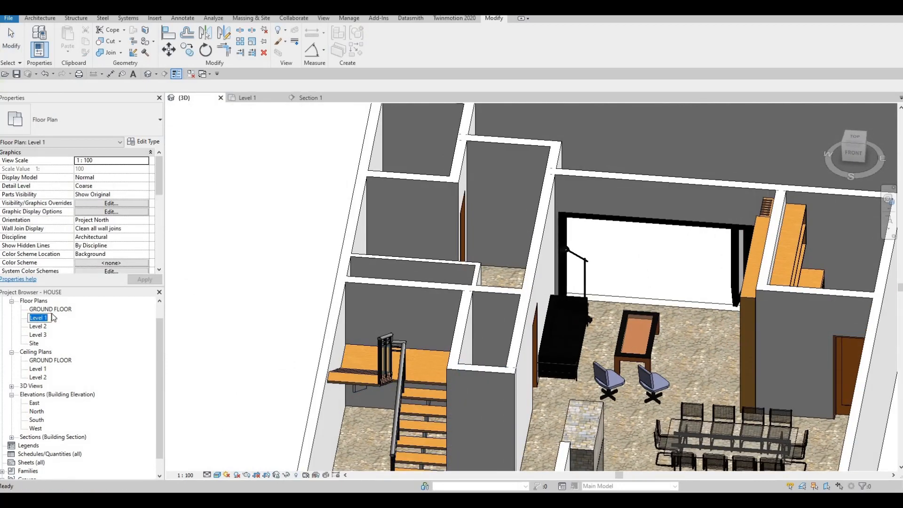
pyautogui.doubleClick(37, 318)
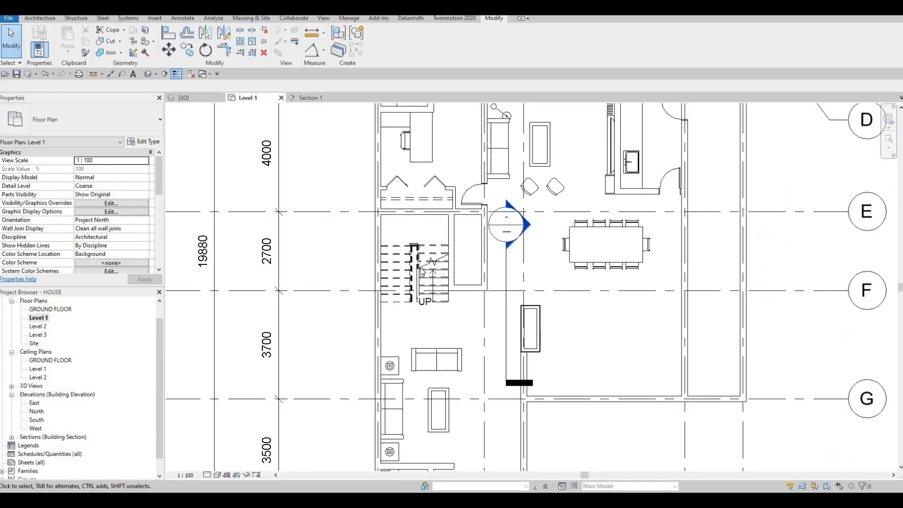
pyautogui.scroll(3, 422, 271)
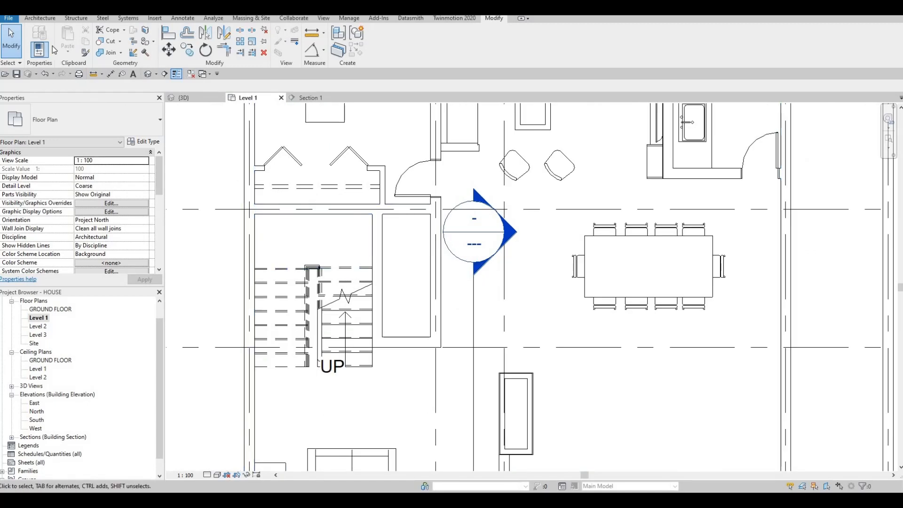
pyautogui.click(40, 19)
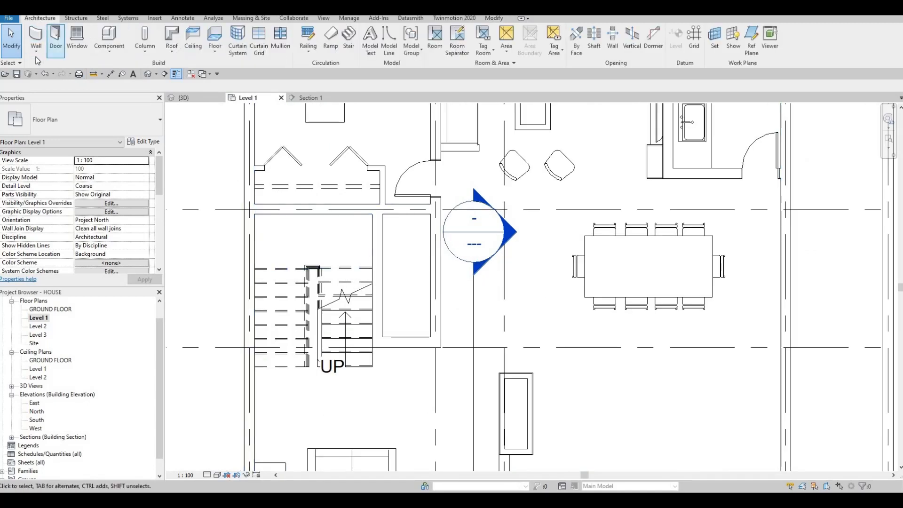
pyautogui.click(37, 55)
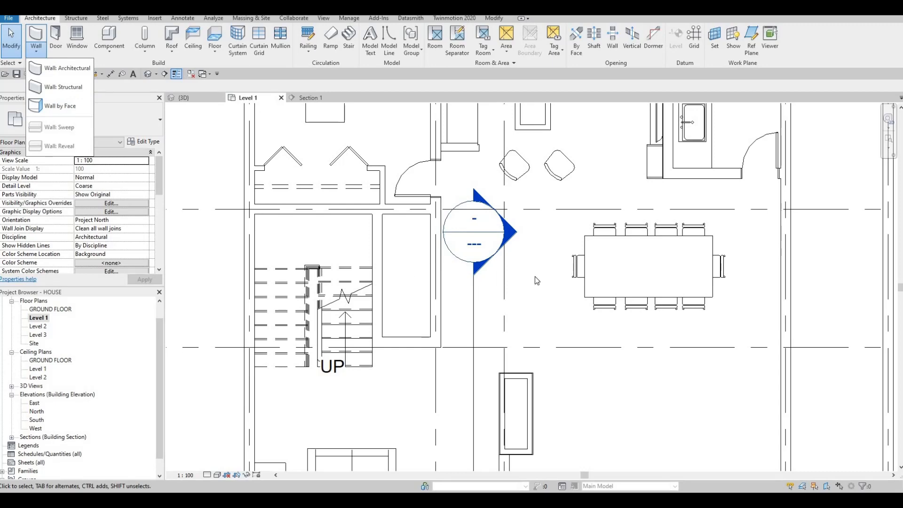
pyautogui.press('Escape')
pyautogui.scroll(-2, 518, 306)
pyautogui.press('F1')
pyautogui.press('F1')
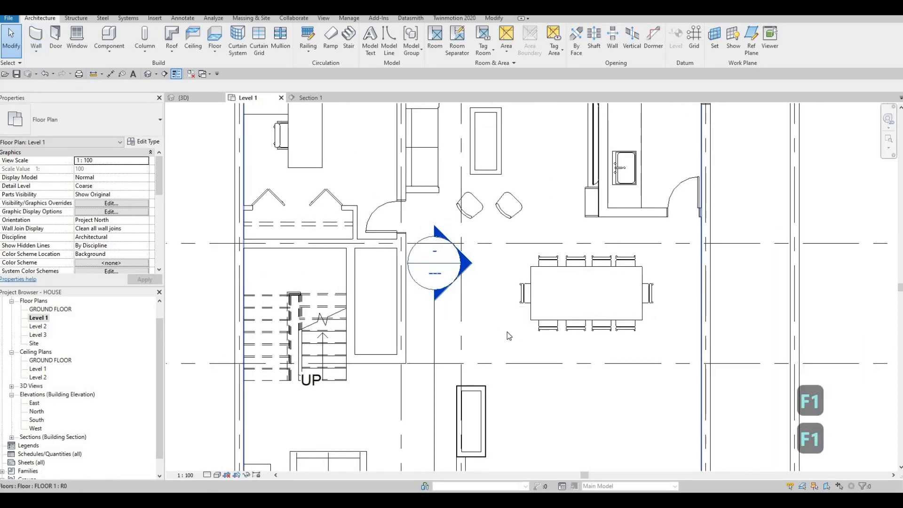
pyautogui.scroll(-5, 509, 335)
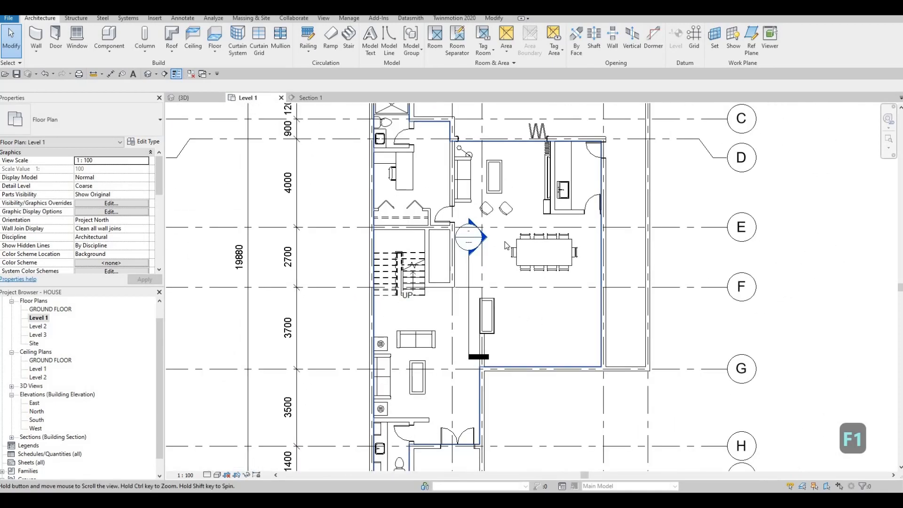
pyautogui.scroll(4, 475, 238)
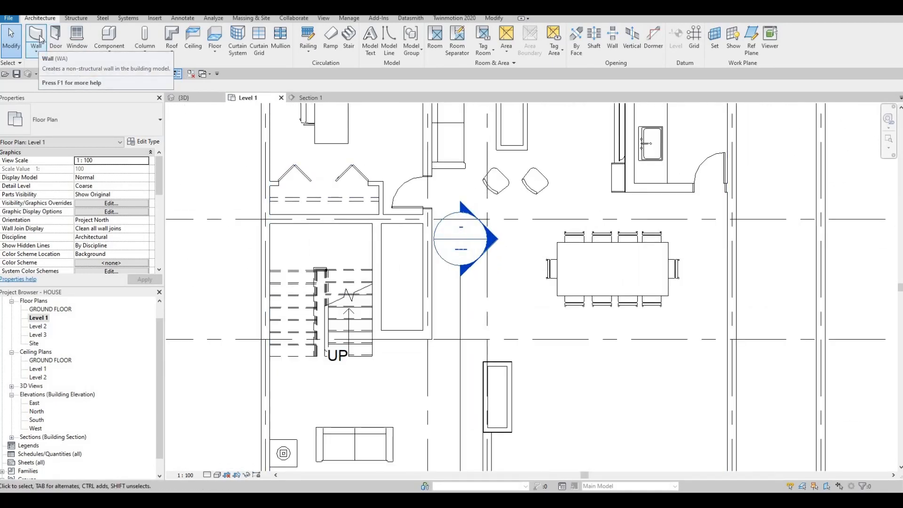
# Draw Curtain Wall segments up to Level 2 along the three interior walls enclosing the shaft beside the stairs
pyautogui.click(38, 40)
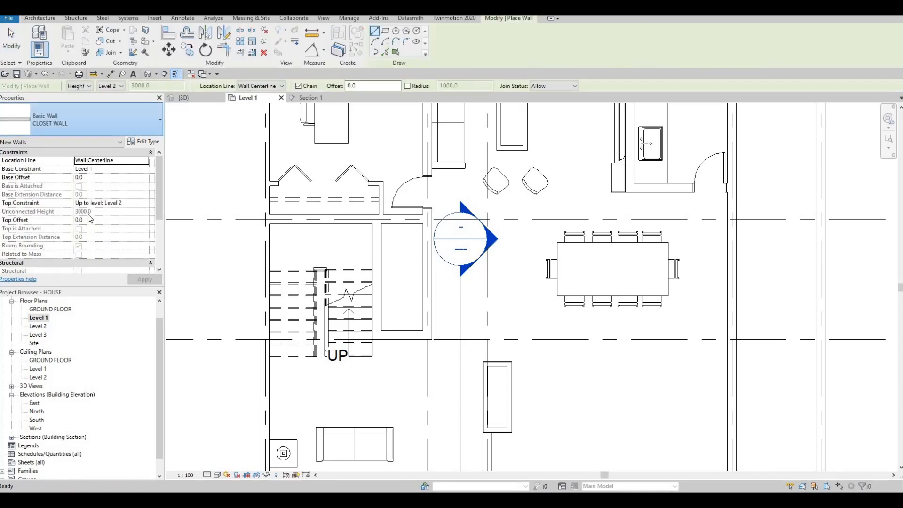
pyautogui.click(80, 120)
pyautogui.scroll(-7, 83, 269)
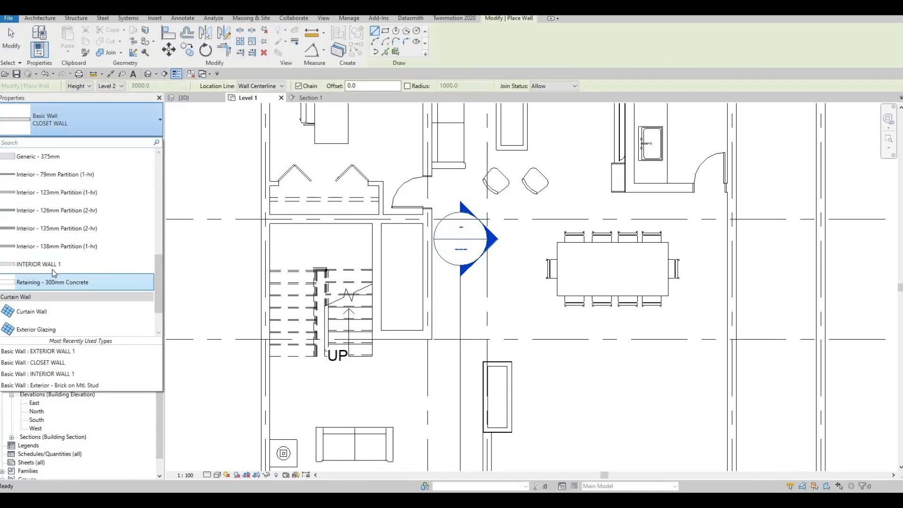
pyautogui.click(42, 264)
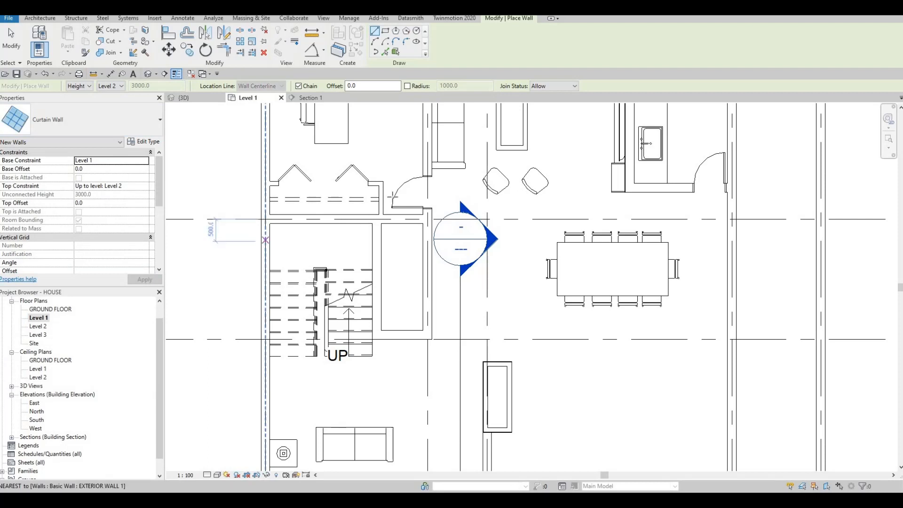
pyautogui.scroll(2, 377, 233)
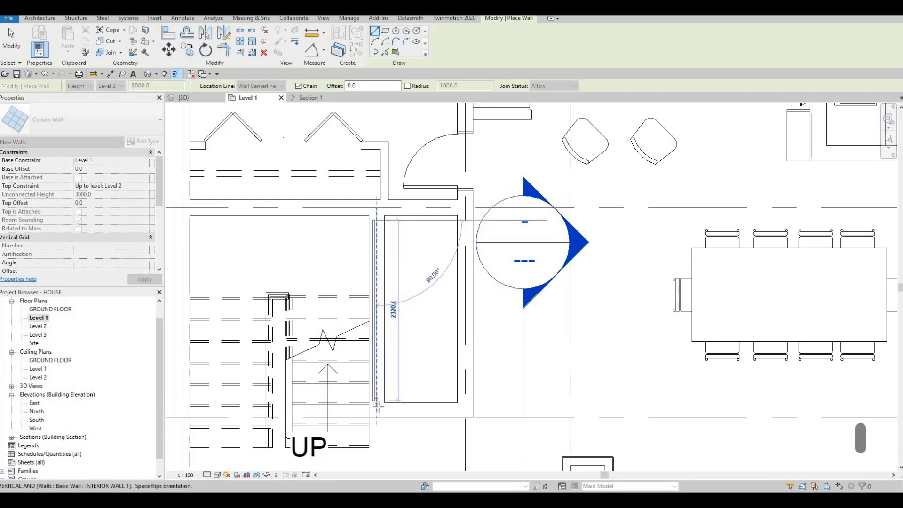
pyautogui.click(394, 409)
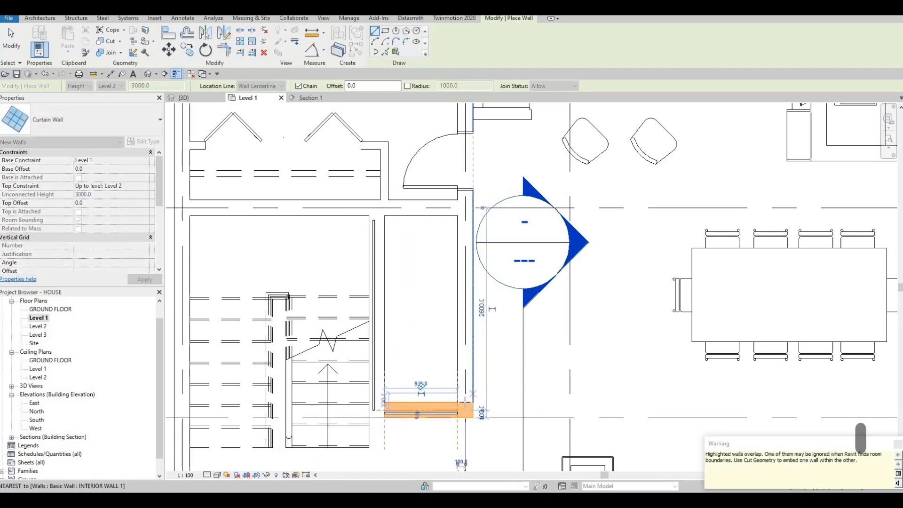
pyautogui.click(464, 403)
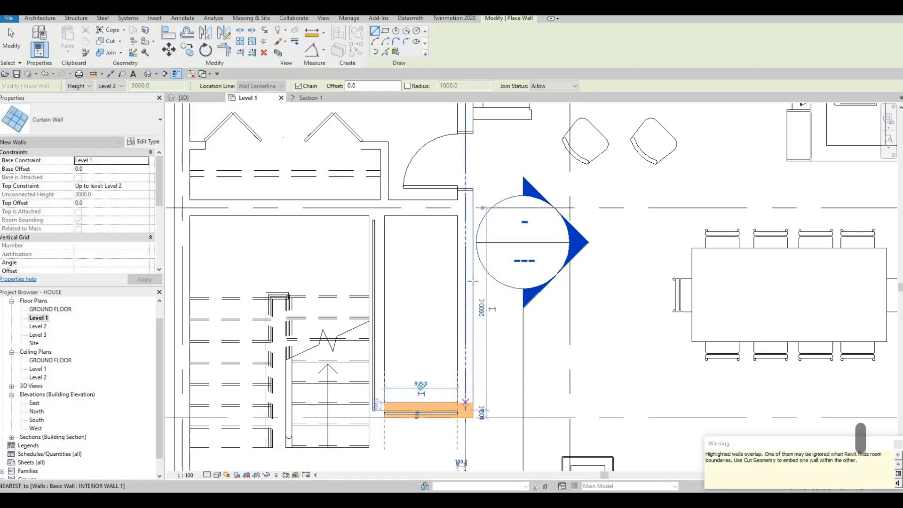
pyautogui.click(423, 262)
pyautogui.press('Escape')
pyautogui.press('Escape')
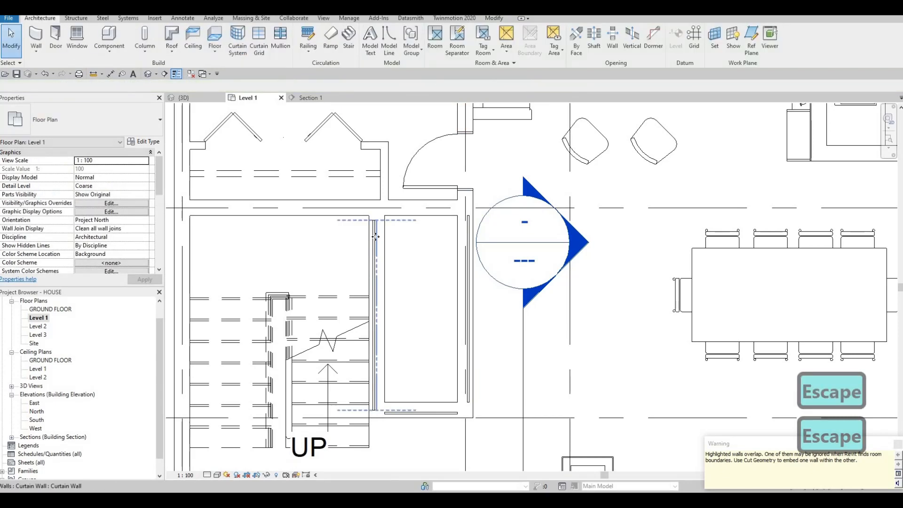
pyautogui.click(376, 240)
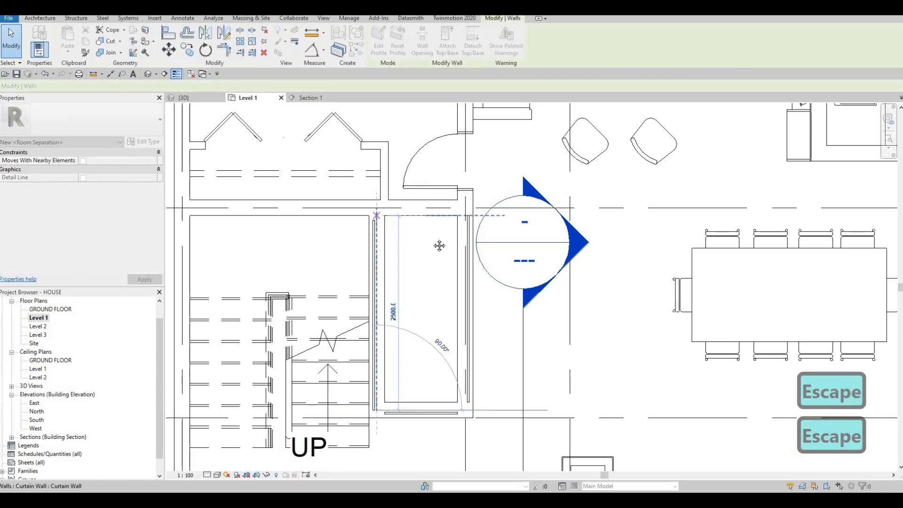
pyautogui.press('Escape')
pyautogui.moveTo(420, 266); pyautogui.dragTo(418, 229, button='middle')
pyautogui.press('Escape')
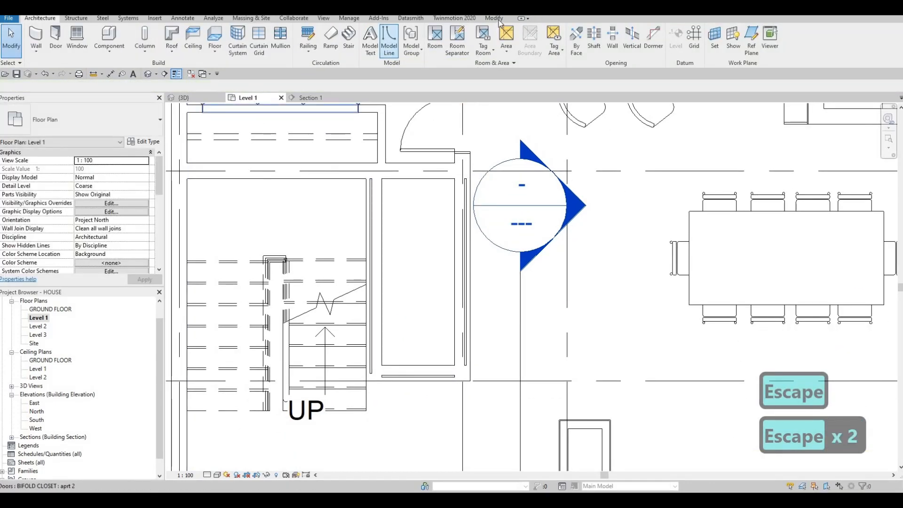
# Use Cut Geometry to cut the three interior walls around the shaft with the curtain walls that overlap them
pyautogui.click(494, 17)
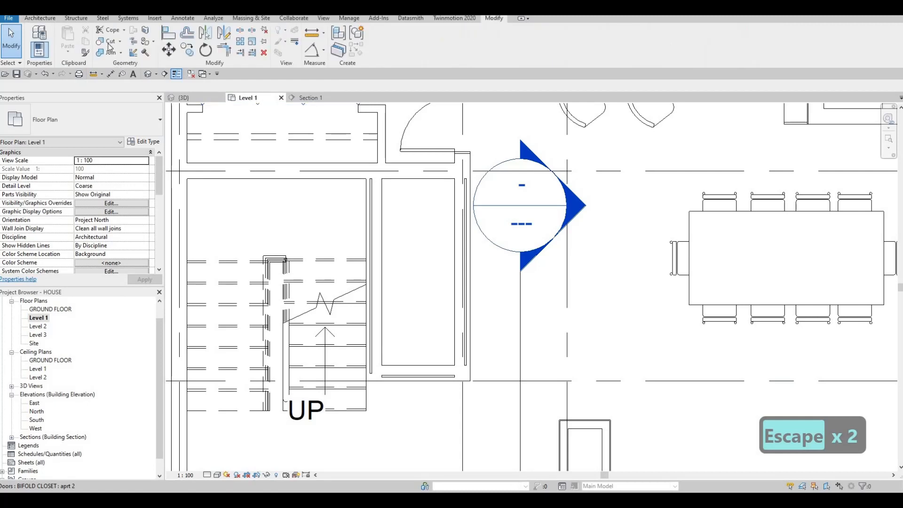
pyautogui.click(465, 235)
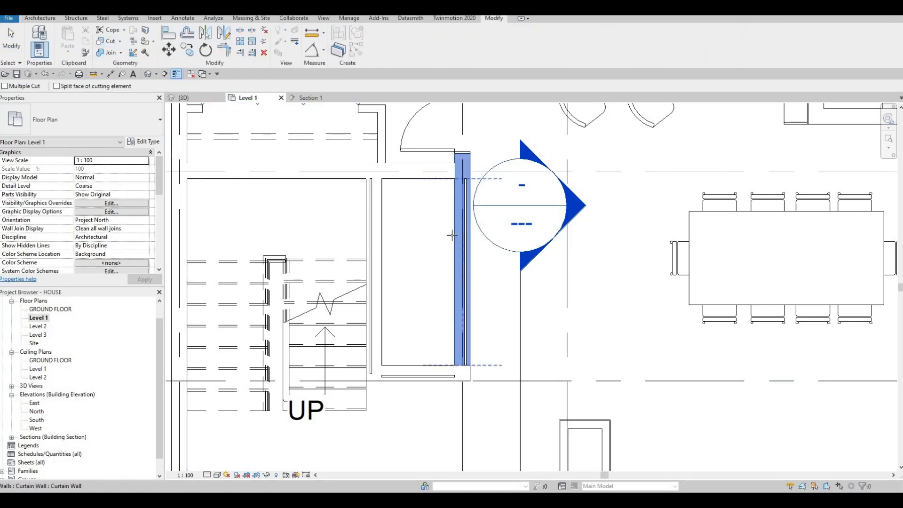
pyautogui.click(452, 235)
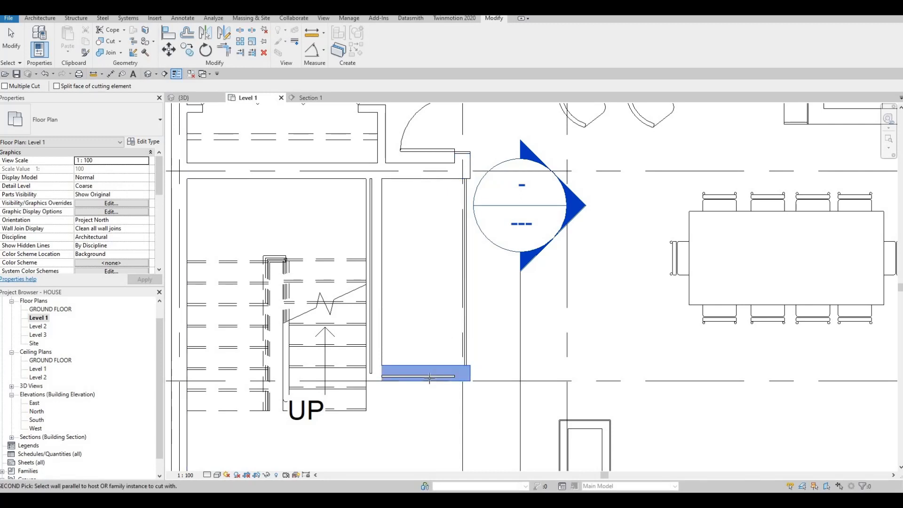
pyautogui.click(430, 377)
pyautogui.click(372, 317)
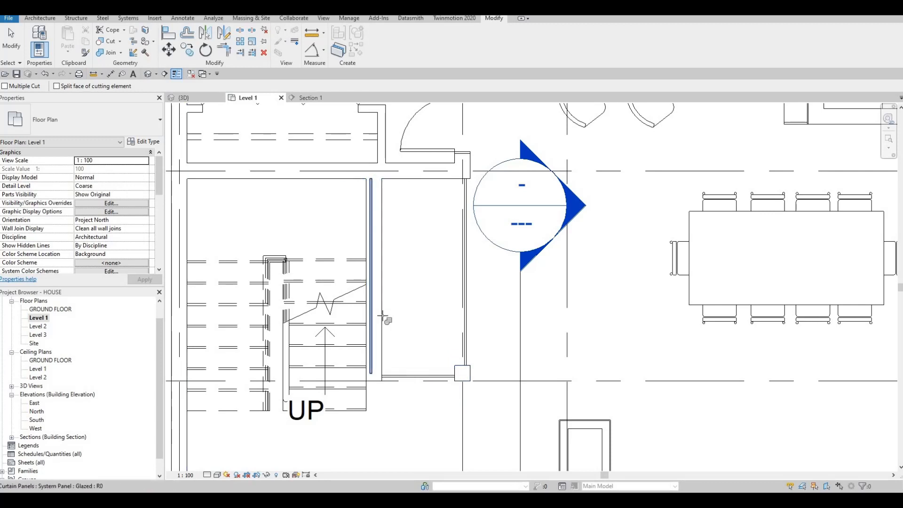
pyautogui.click(376, 313)
pyautogui.press('Escape')
pyautogui.press('Escape')
pyautogui.press('Escape')
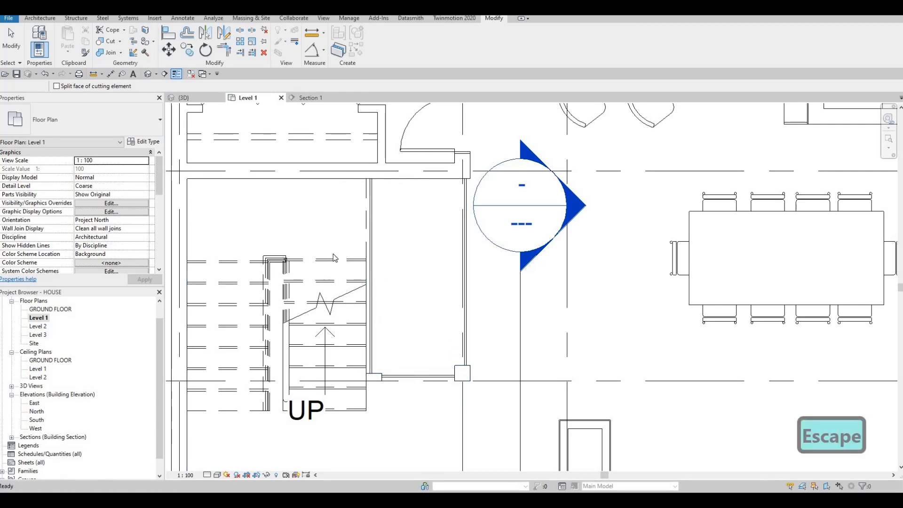
# Extend the curtain wall beside grid F over the remaining wall stub to the shaft's outer corner, and the dining-side curtain wall to meet it
pyautogui.click(430, 375)
pyautogui.scroll(3, 440, 371)
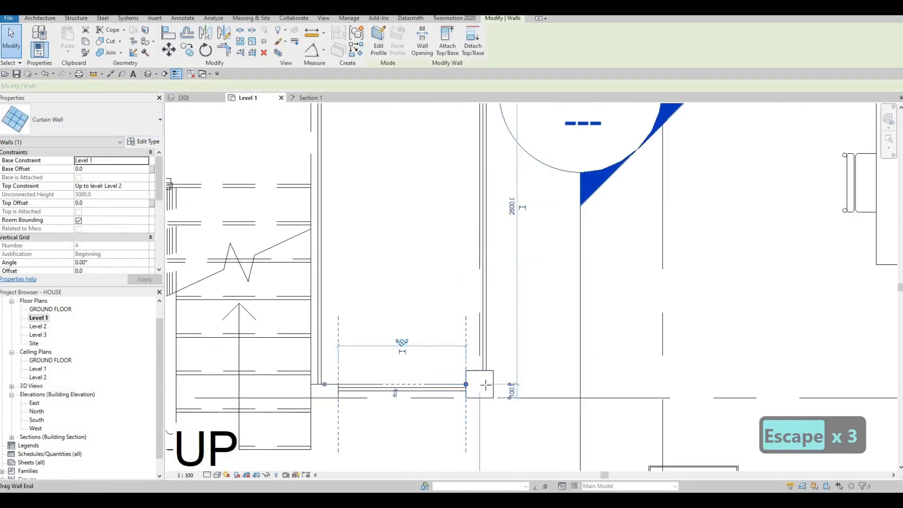
pyautogui.moveTo(486, 384); pyautogui.dragTo(486, 384)
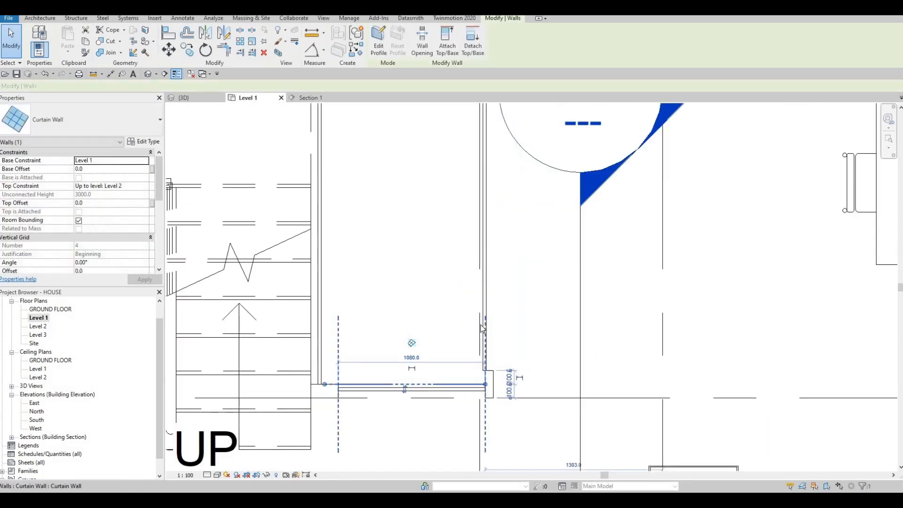
pyautogui.press('Escape')
pyautogui.click(479, 370)
pyautogui.moveTo(479, 371); pyautogui.dragTo(466, 394)
pyautogui.press('Escape')
pyautogui.click(341, 386)
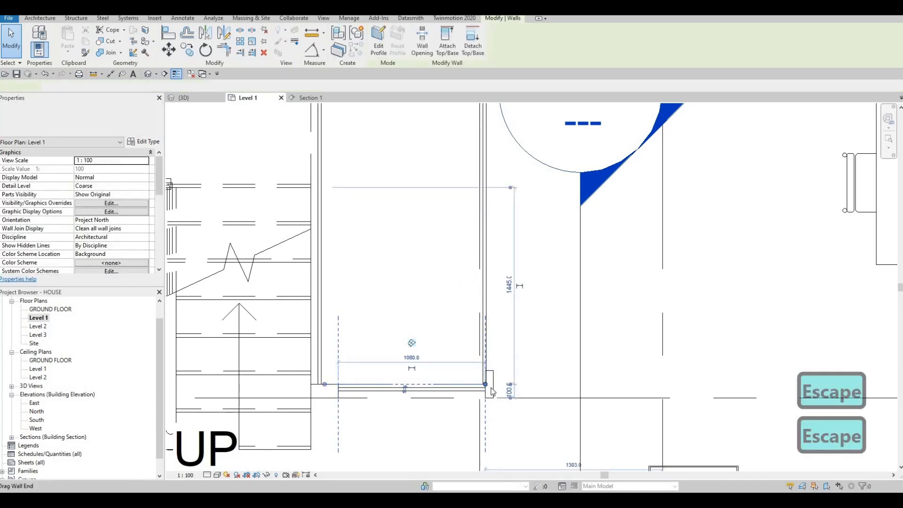
pyautogui.press('Escape')
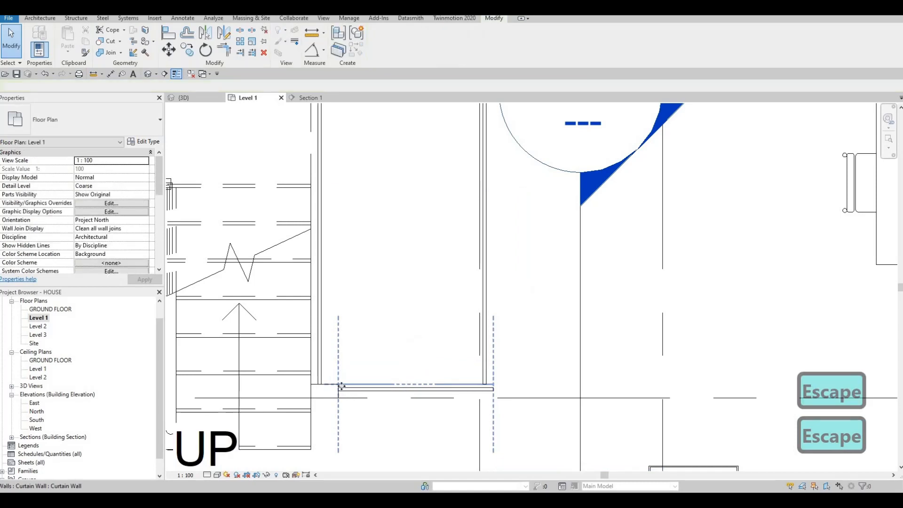
# Extend the other end of the curtain wall beside grid F to the stair edge, making it 1340 mm long
pyautogui.click(338, 386)
pyautogui.press('Escape')
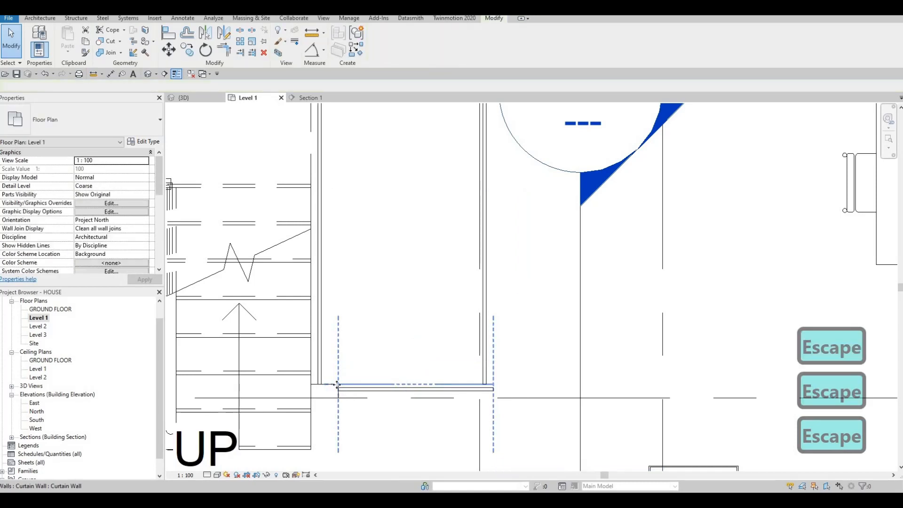
pyautogui.press('Escape')
pyautogui.click(348, 390)
pyautogui.moveTo(324, 384); pyautogui.dragTo(311, 385)
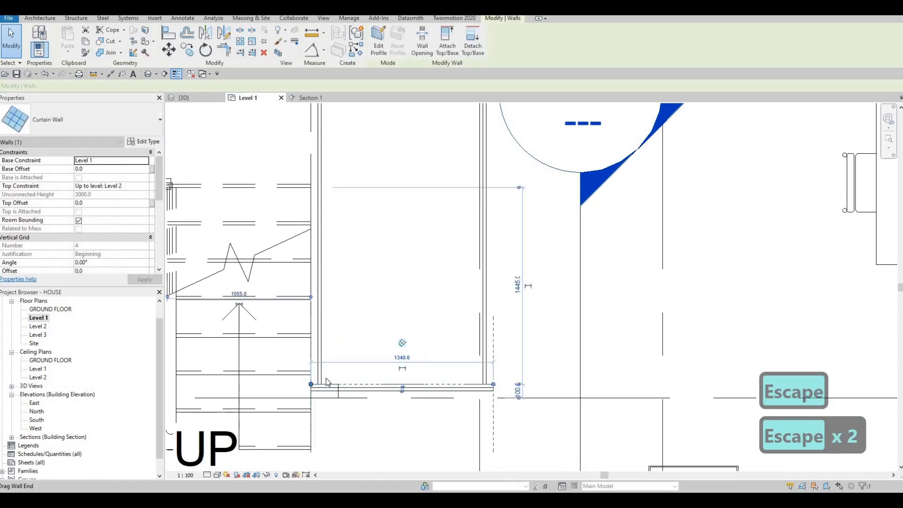
pyautogui.press('Escape')
# Extend the stair-side curtain wall over the last wall stub to grid F, making it 2600 mm long
pyautogui.click(328, 388)
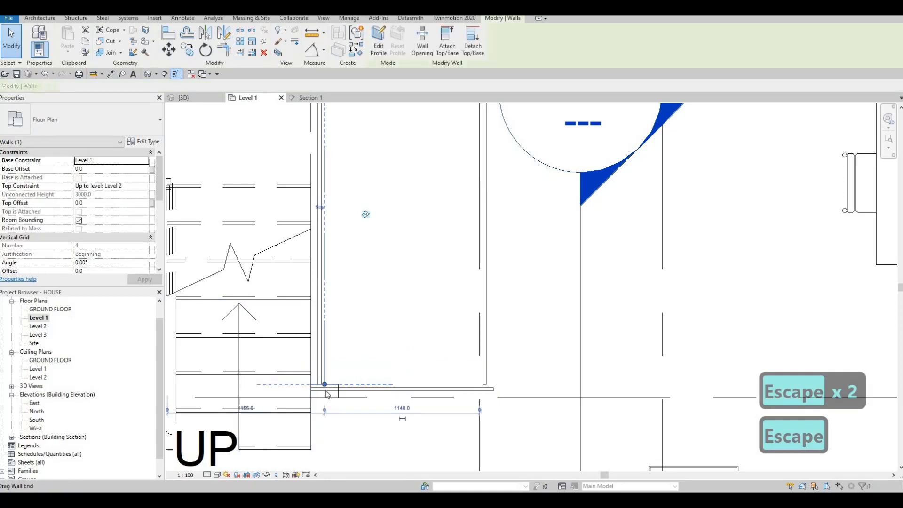
pyautogui.moveTo(324, 385); pyautogui.dragTo(326, 398)
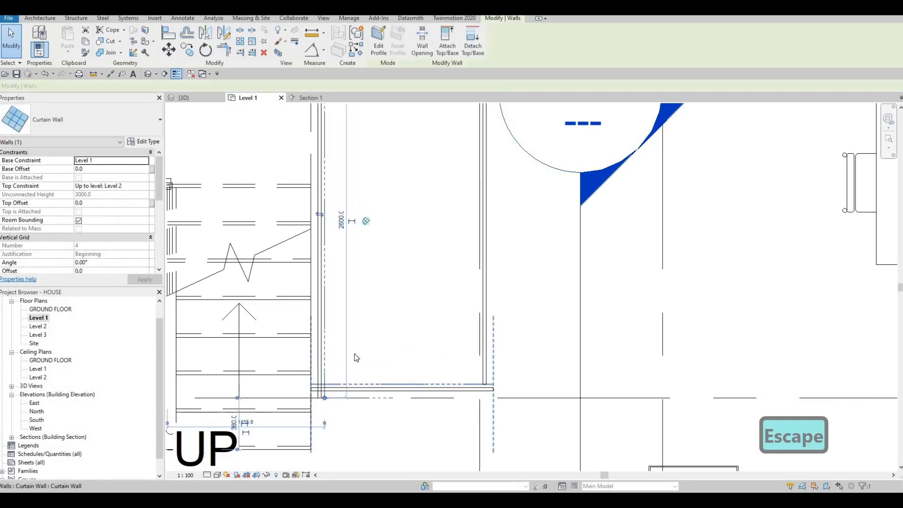
pyautogui.press('Escape')
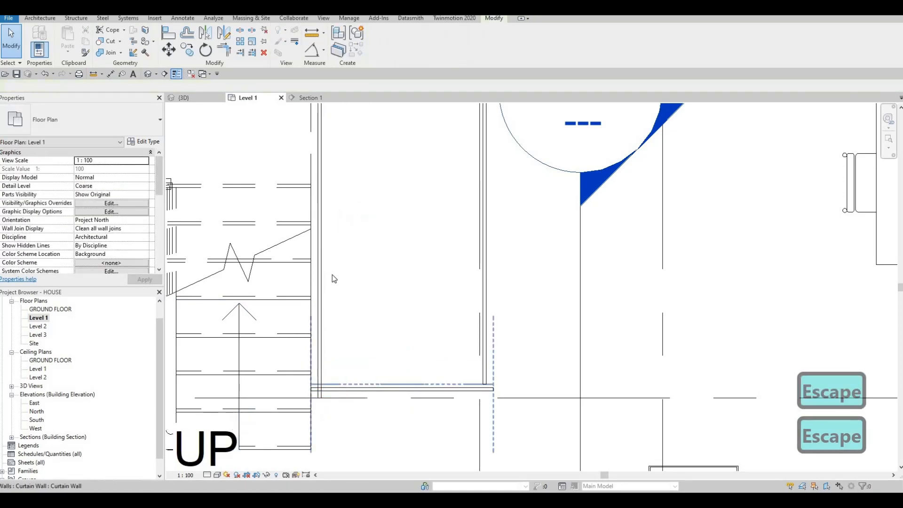
# Nudge the front curtain wall of the shaft about 60 mm toward grid F
pyautogui.click(337, 385)
pyautogui.press('Down')
pyautogui.press('Down')
pyautogui.press('Down')
pyautogui.press('Down')
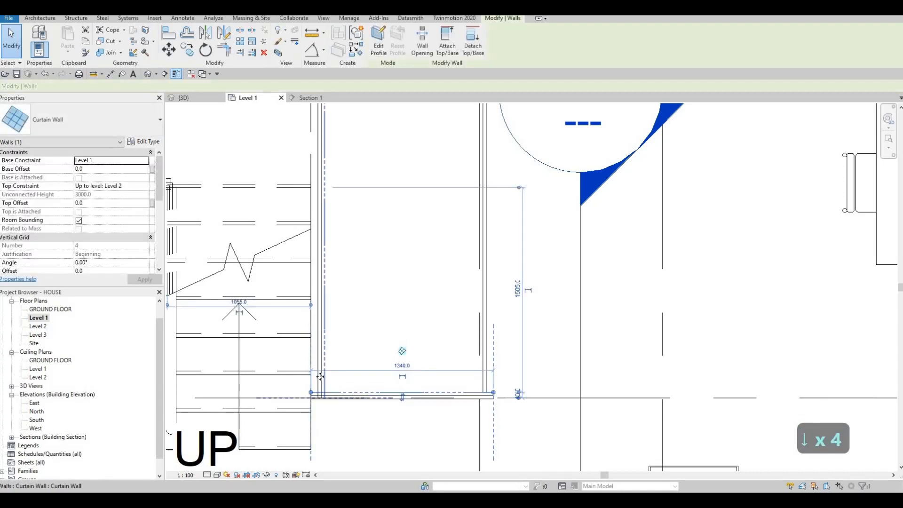
# Try nudging the stair-side curtain wall toward grid F, and undo the change
pyautogui.click(323, 401)
pyautogui.press('Down')
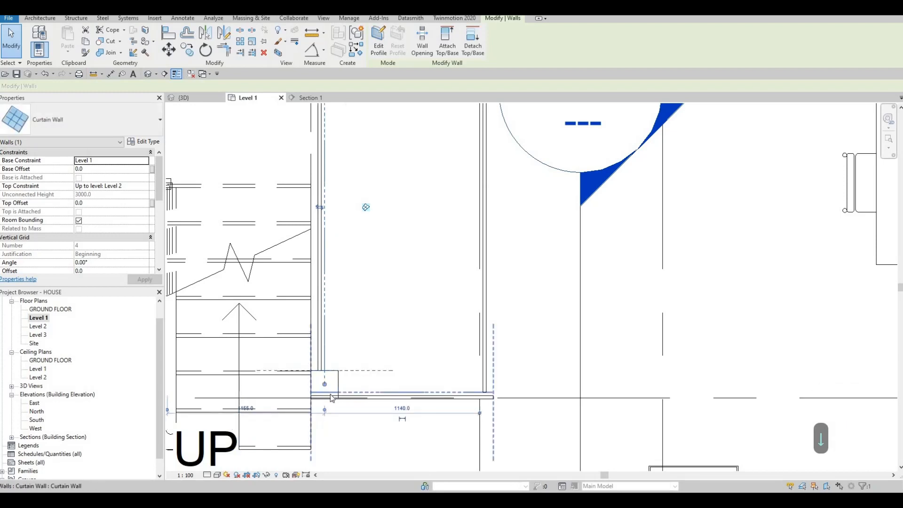
pyautogui.hotkey('ctrl', 'z')
pyautogui.press('Escape')
pyautogui.press('Escape')
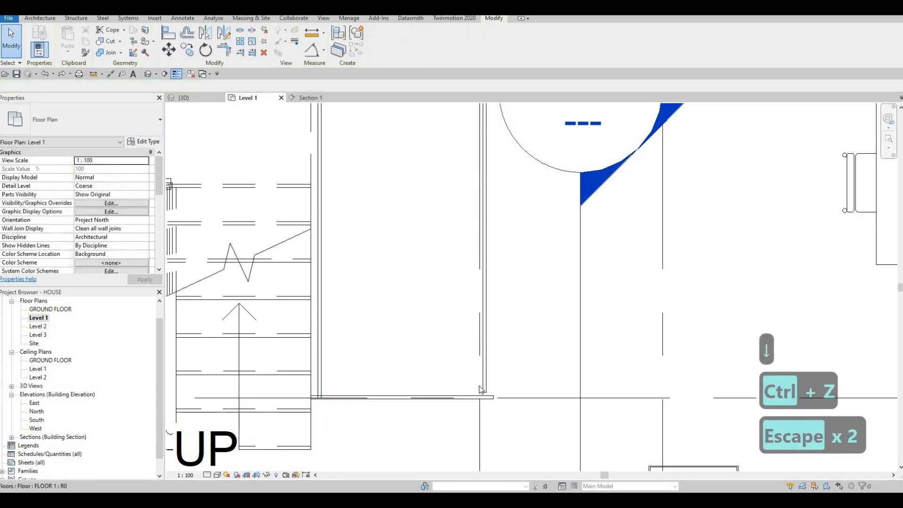
# Extend the end of the dining-side curtain wall to the face of the nudged front curtain wall
pyautogui.click(480, 394)
pyautogui.scroll(4, 481, 394)
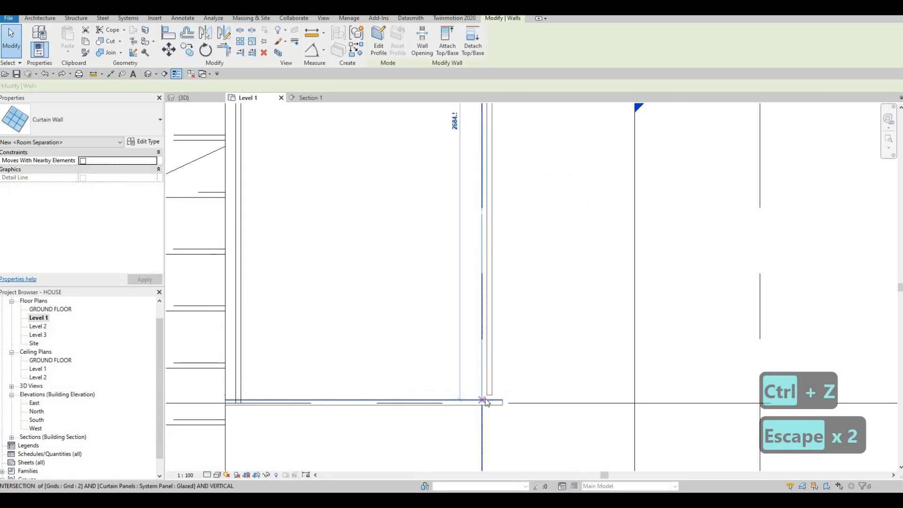
pyautogui.press('Escape')
# Try shortening the front curtain wall to the dining-side glazing's outer face, and restore its end at the outer corner
pyautogui.click(476, 406)
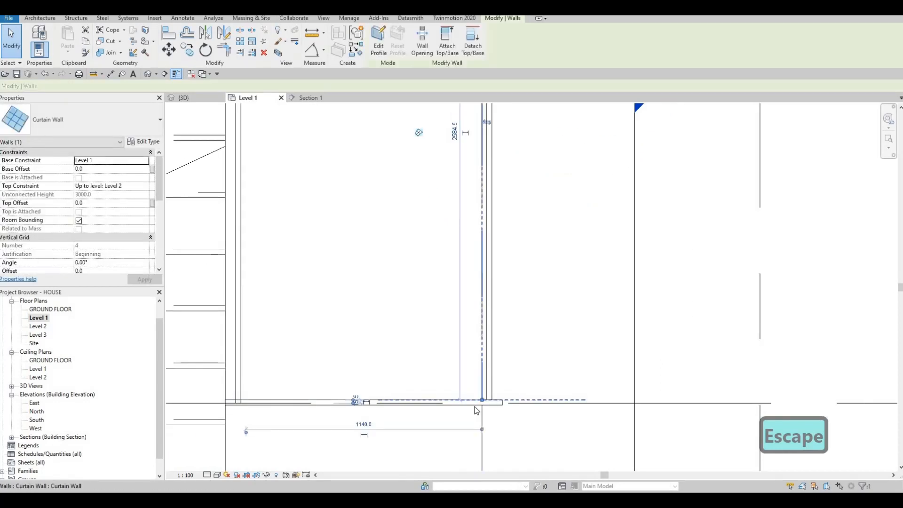
pyautogui.press('Escape')
pyautogui.click(503, 399)
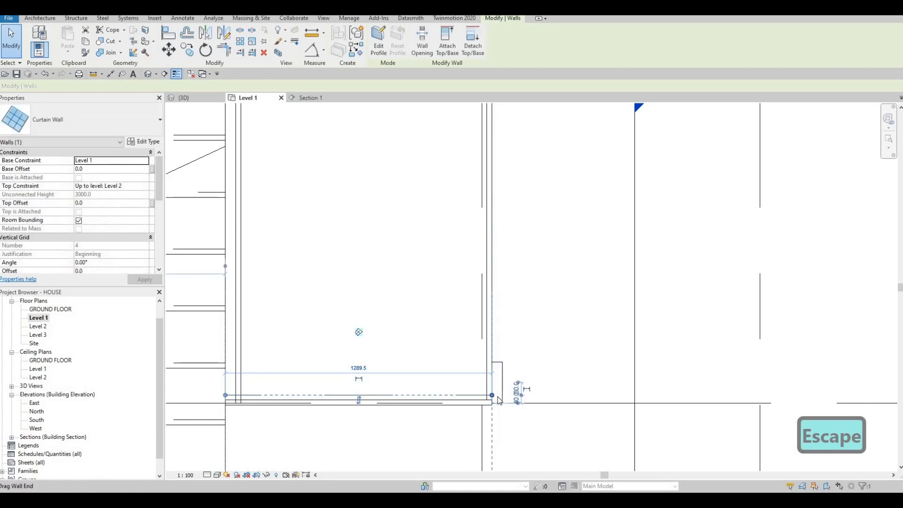
pyautogui.moveTo(494, 396); pyautogui.dragTo(499, 397)
pyautogui.press('Escape')
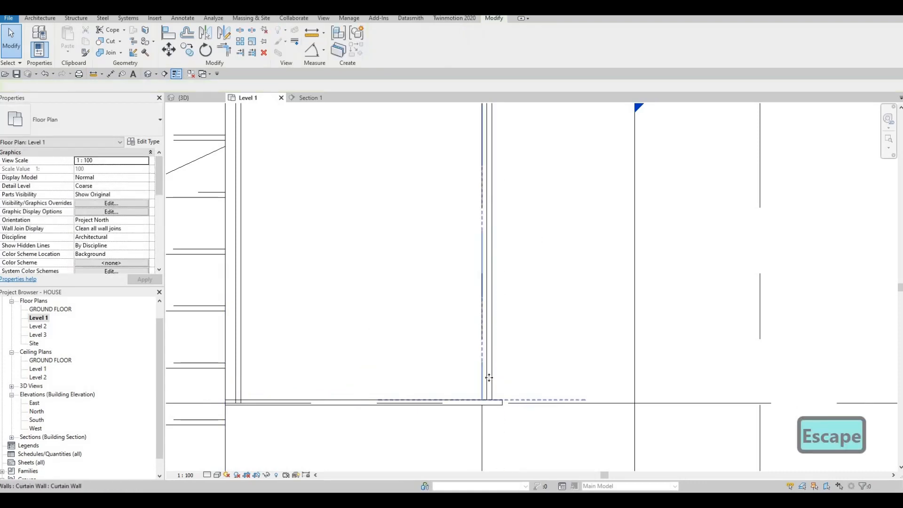
# Nudge the dining-side curtain wall 50 mm outward to line up with the end of the front curtain wall
pyautogui.click(492, 349)
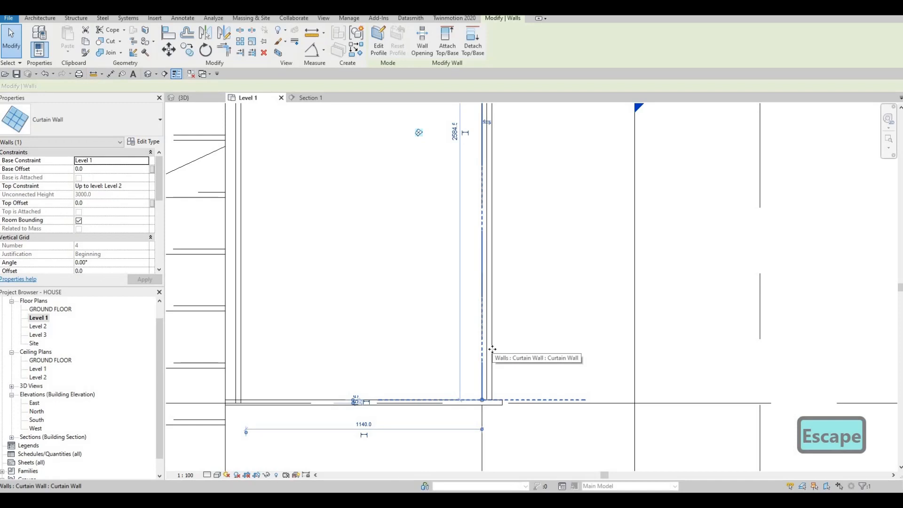
pyautogui.press('Right')
pyautogui.press('Right')
pyautogui.press('Right')
pyautogui.press('Right')
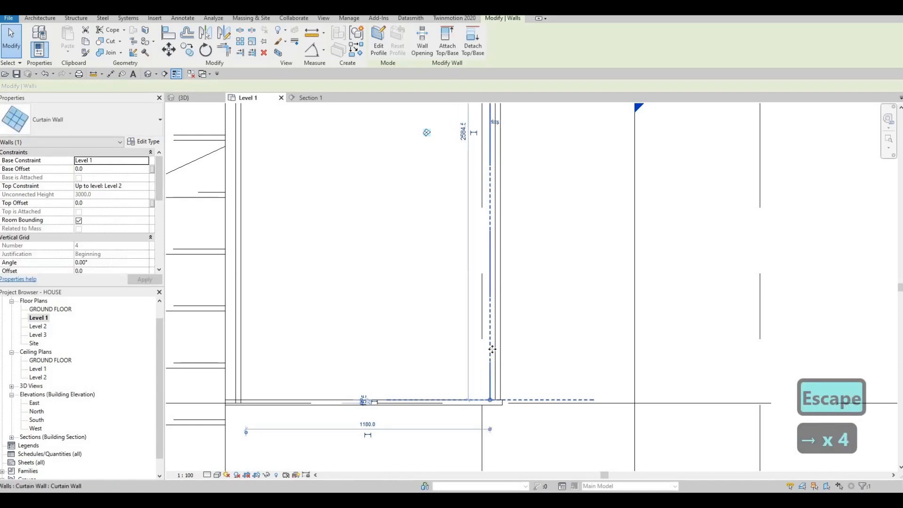
pyautogui.press('Right')
pyautogui.scroll(-2, 325, 355)
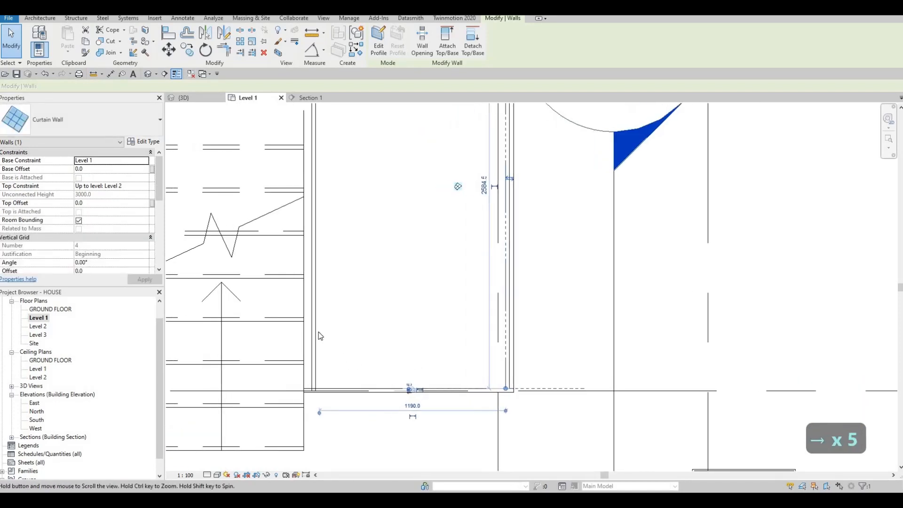
# Nudge the stair-side curtain wall 50 mm toward the stairs to line up with the front curtain wall's end
pyautogui.press('Escape')
pyautogui.click(318, 331)
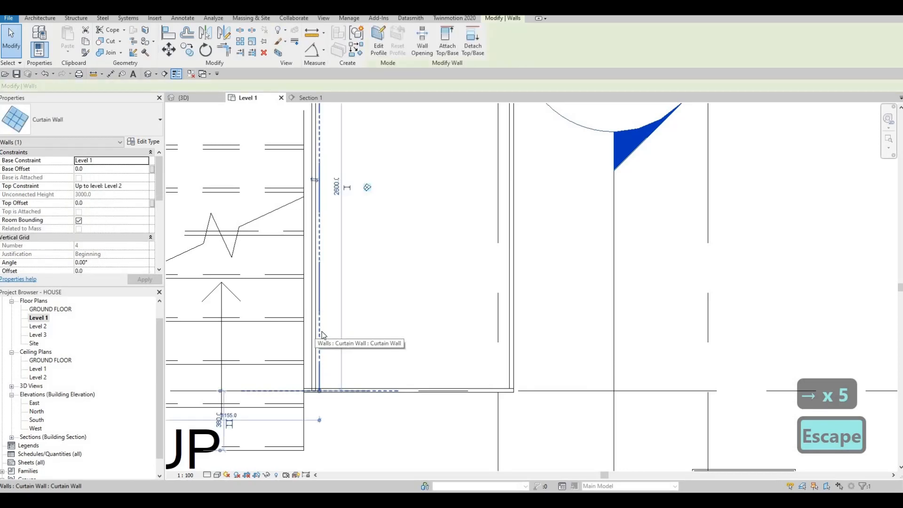
pyautogui.press('Left')
pyautogui.press('Left')
pyautogui.press('Left')
pyautogui.press('Left')
pyautogui.press('Left')
pyautogui.scroll(-2, 343, 326)
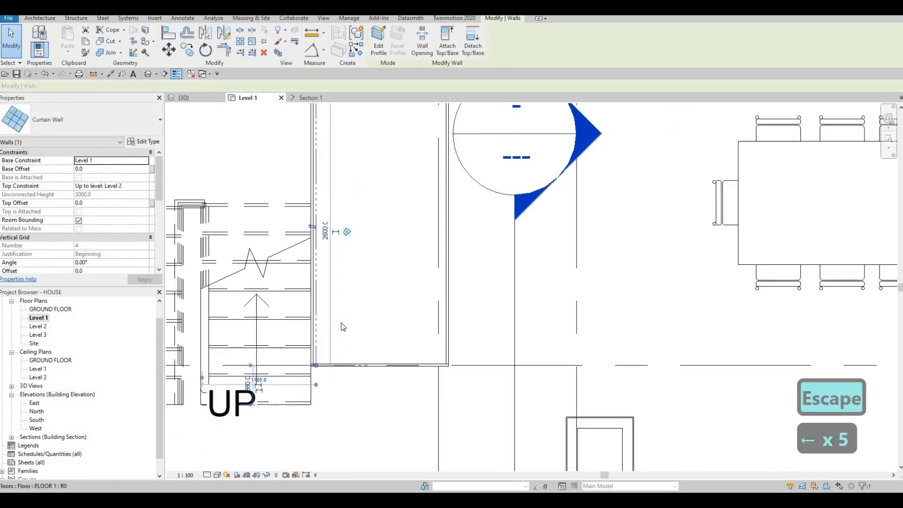
pyautogui.scroll(-1, 343, 327)
pyautogui.press('Escape')
pyautogui.press('Escape')
pyautogui.press('Escape')
pyautogui.press('Escape')
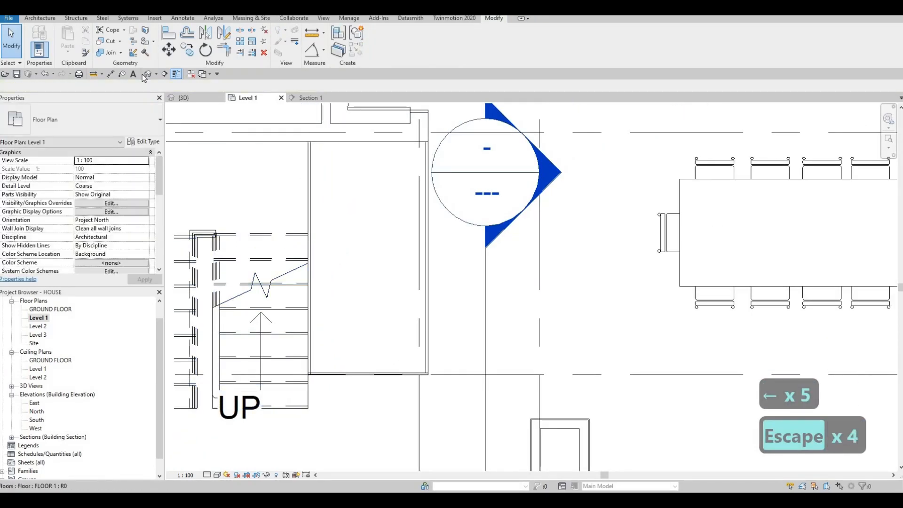
# In the 3D view, lower the top of the dining-side curtain wall to a top offset of -209.1 mm from Level 2
pyautogui.click(183, 98)
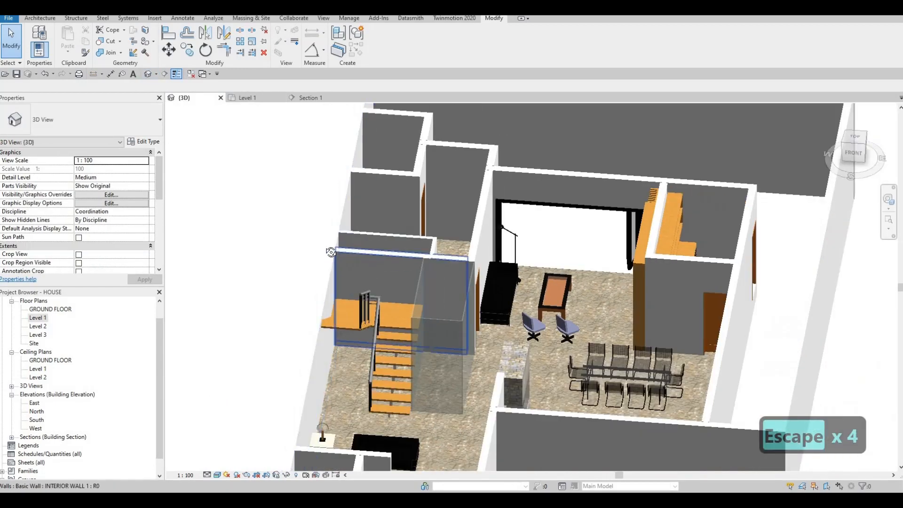
pyautogui.keyDown('shift'); pyautogui.moveTo(331, 252); pyautogui.dragTo(439, 326, button='middle'); pyautogui.keyUp('shift')
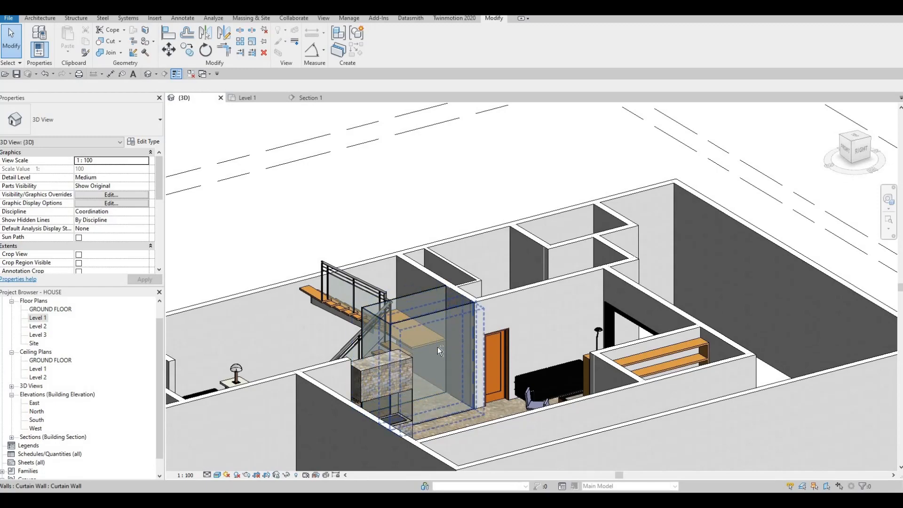
pyautogui.keyDown('shift'); pyautogui.moveTo(516, 358); pyautogui.dragTo(422, 332, button='middle'); pyautogui.keyUp('shift')
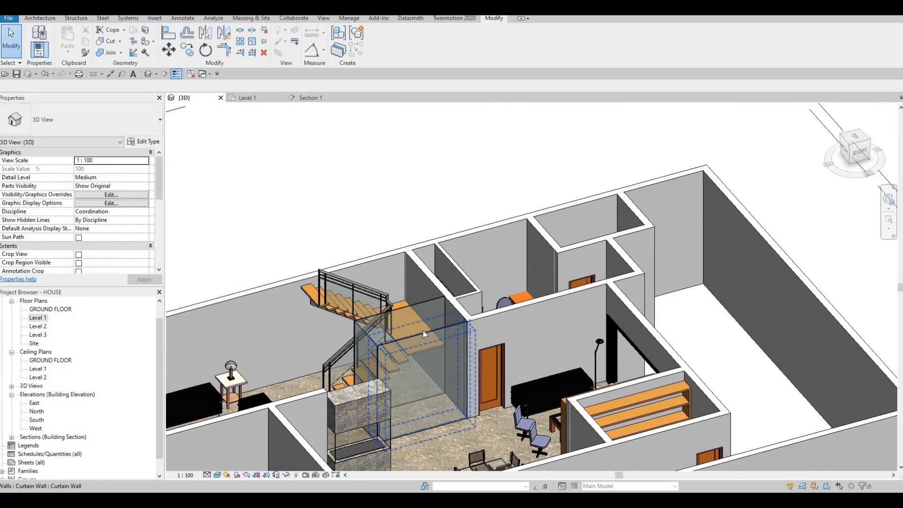
pyautogui.click(423, 334)
pyautogui.moveTo(423, 340); pyautogui.dragTo(384, 361)
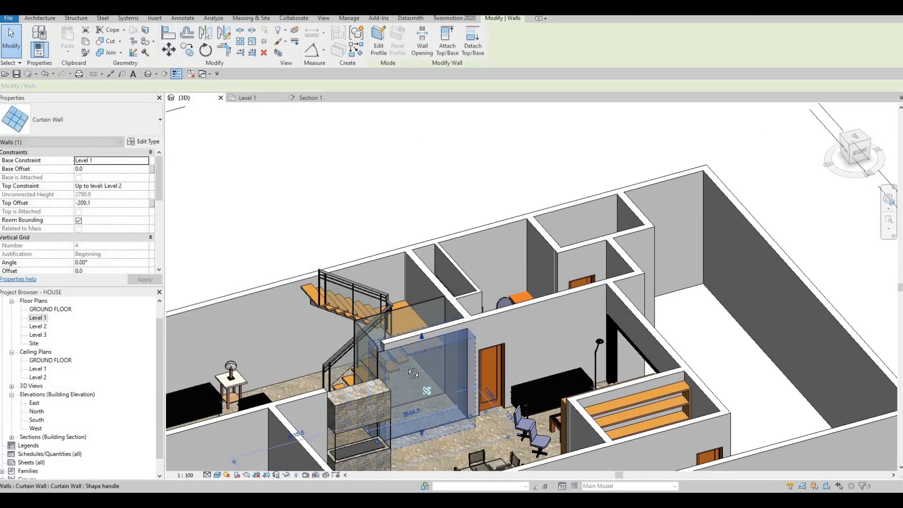
pyautogui.keyDown('shift'); pyautogui.moveTo(384, 361); pyautogui.dragTo(370, 353, button='middle'); pyautogui.keyUp('shift')
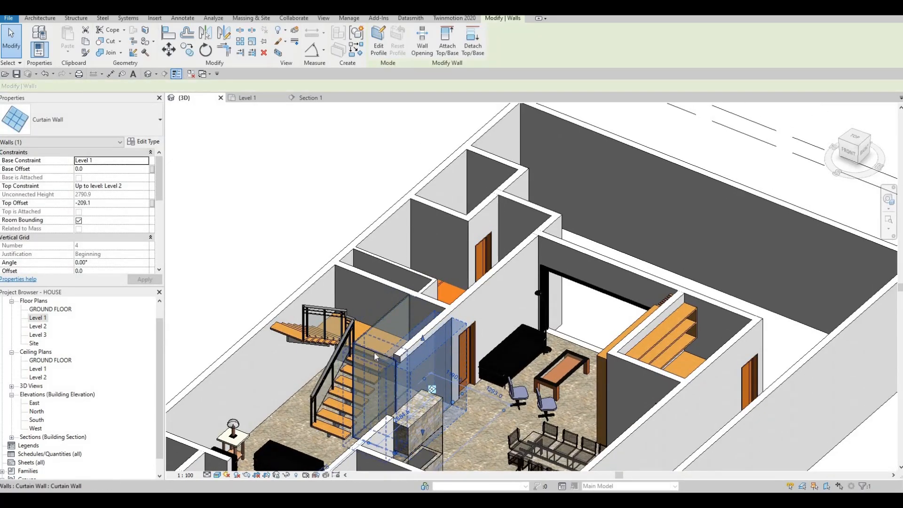
# Lower the front curtain wall's top to a top offset of -209.1 mm from Level 2, and lower the stair-side curtain wall's top to match
pyautogui.click(374, 359)
pyautogui.moveTo(352, 357); pyautogui.dragTo(367, 336)
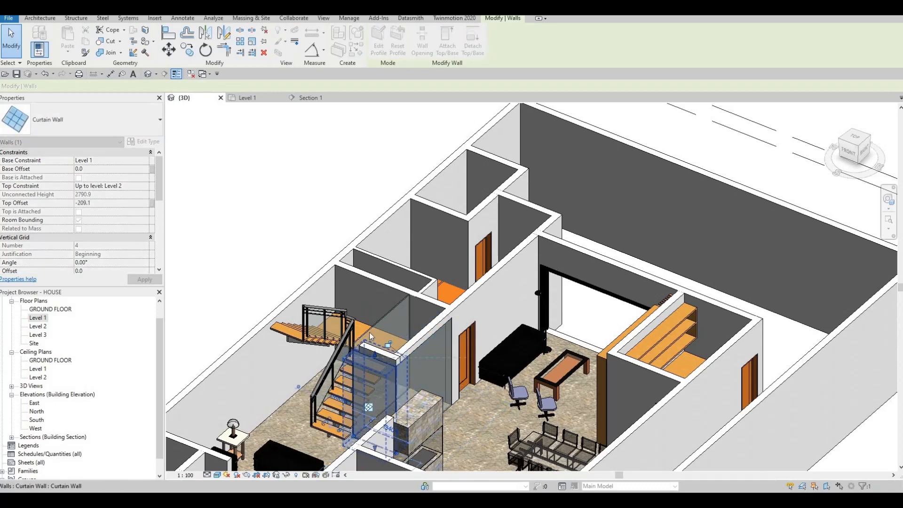
pyautogui.click(382, 318)
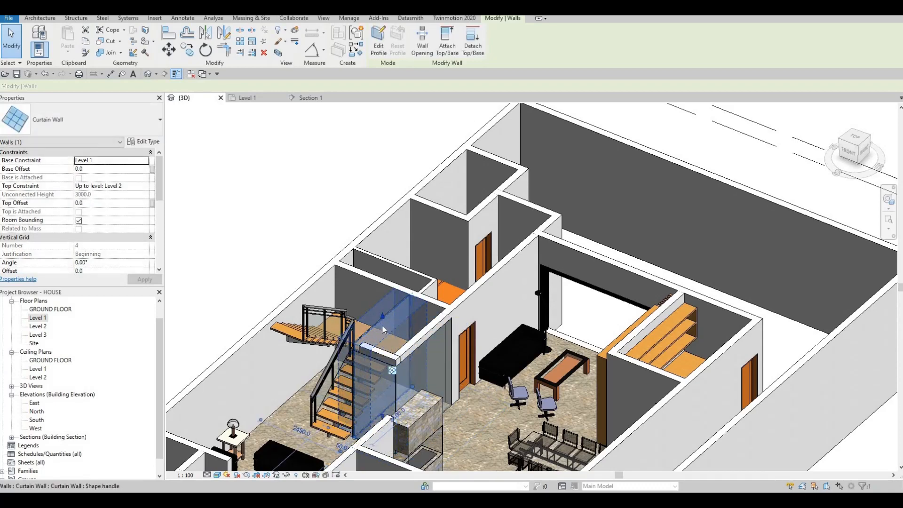
pyautogui.press('Escape')
# Examine the three curtain walls around the shaft and the surrounding rooms from several angles in the 3D view
pyautogui.scroll(-2, 488, 311)
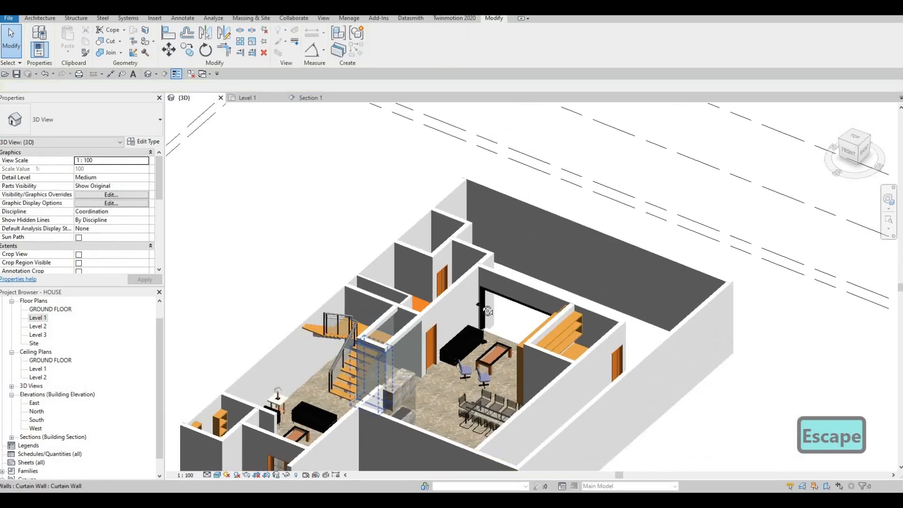
pyautogui.keyDown('shift'); pyautogui.moveTo(488, 311); pyautogui.dragTo(438, 306, button='middle'); pyautogui.keyUp('shift')
pyautogui.keyDown('shift'); pyautogui.moveTo(290, 332); pyautogui.dragTo(430, 345, button='middle'); pyautogui.keyUp('shift')
pyautogui.scroll(2, 422, 385)
pyautogui.press('Escape')
pyautogui.scroll(3, 428, 372)
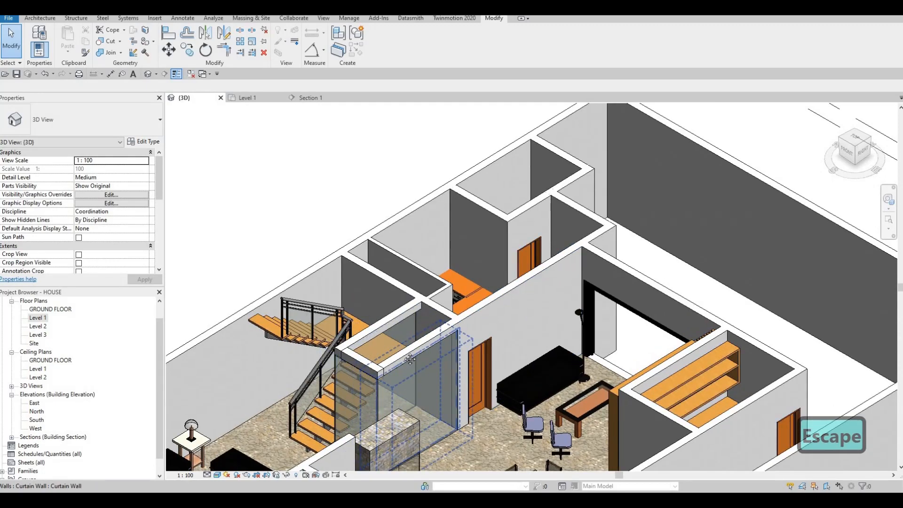
pyautogui.scroll(-1, 346, 356)
pyautogui.scroll(-1, 346, 357)
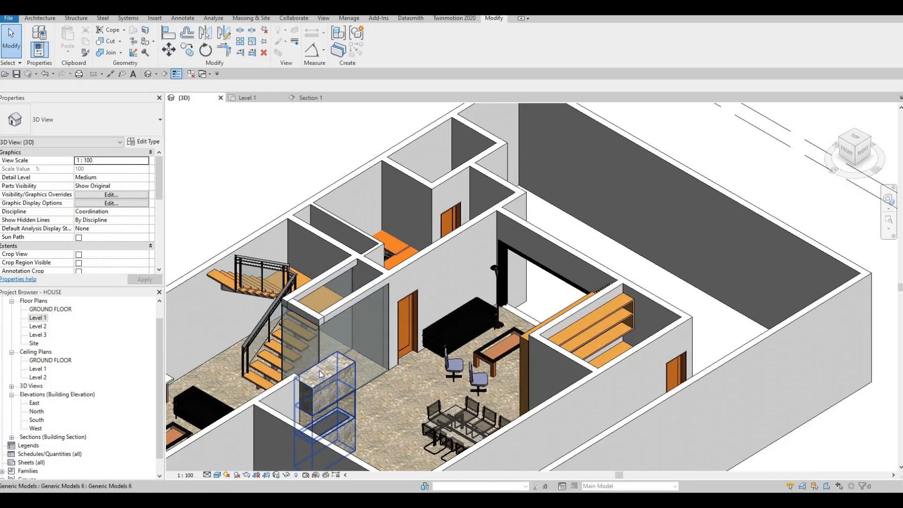
pyautogui.keyDown('shift'); pyautogui.moveTo(328, 384); pyautogui.dragTo(458, 398, button='middle'); pyautogui.keyUp('shift')
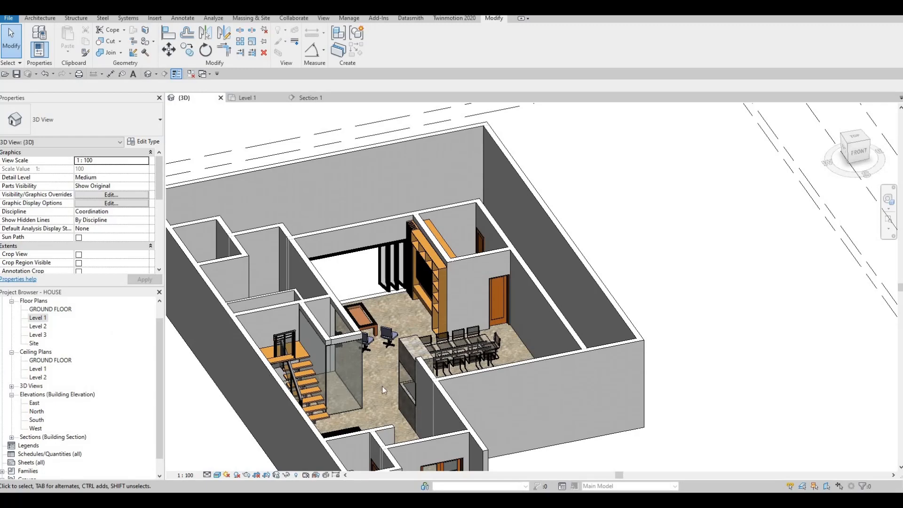
# Raise the bottom of the dining-side curtain wall to a base offset of 192.4 mm above Level 1
pyautogui.keyDown('shift'); pyautogui.moveTo(208, 434); pyautogui.dragTo(364, 368, button='middle'); pyautogui.keyUp('shift')
pyautogui.scroll(6, 363, 369)
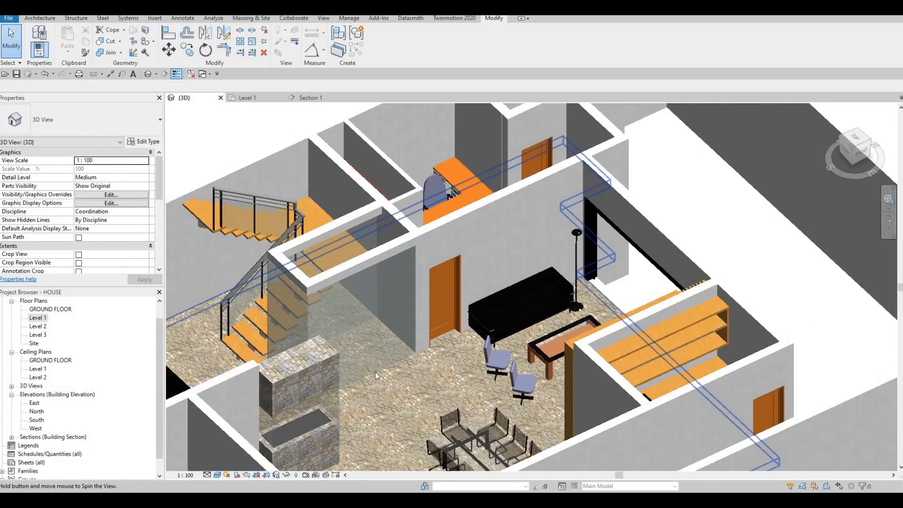
pyautogui.scroll(-3, 372, 376)
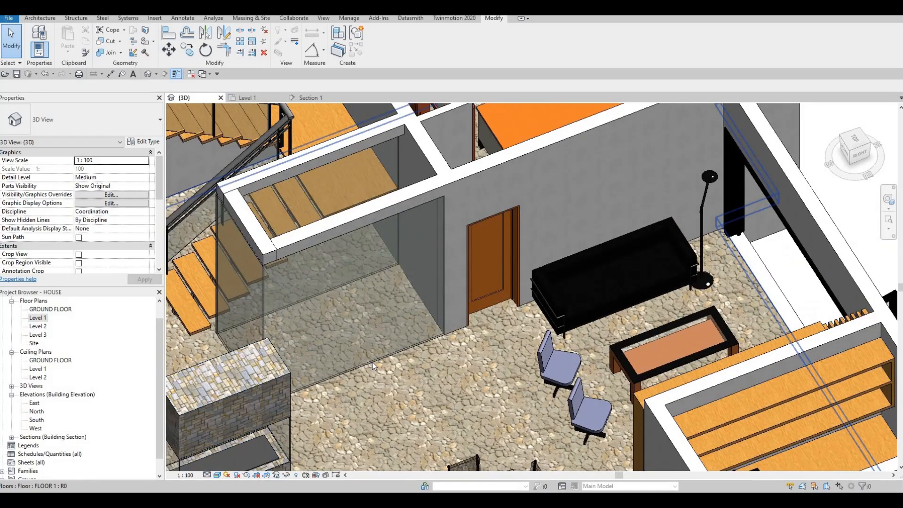
pyautogui.click(353, 366)
pyautogui.moveTo(352, 367); pyautogui.dragTo(354, 359)
pyautogui.moveTo(366, 383); pyautogui.dragTo(412, 345, button='middle')
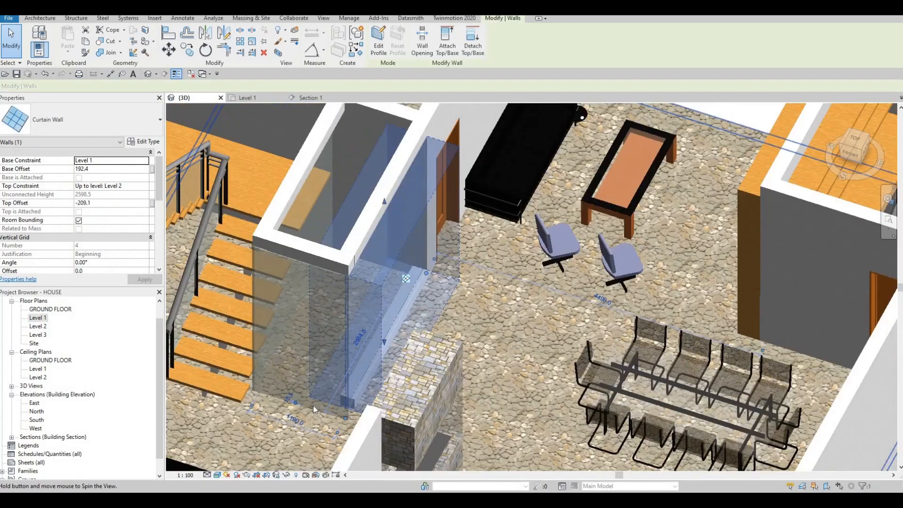
pyautogui.press('Escape')
pyautogui.press('Escape')
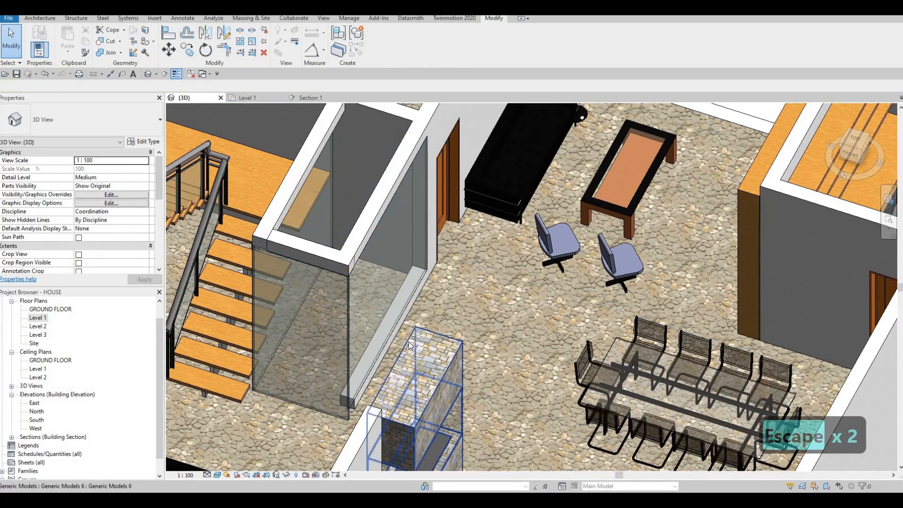
# Align the front curtain wall's bottom edge with the raised base of the dining-side curtain wall
pyautogui.press('a')
pyautogui.press('l')
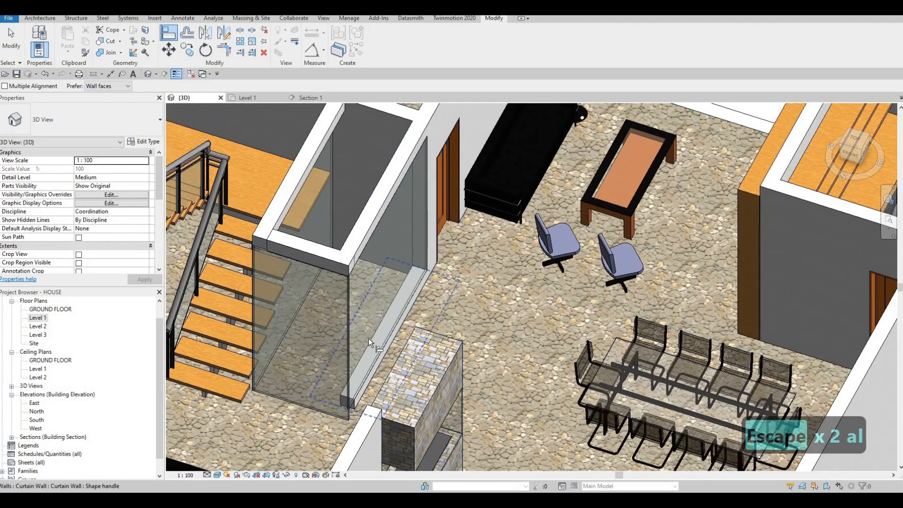
pyautogui.click(297, 401)
pyautogui.click(276, 354)
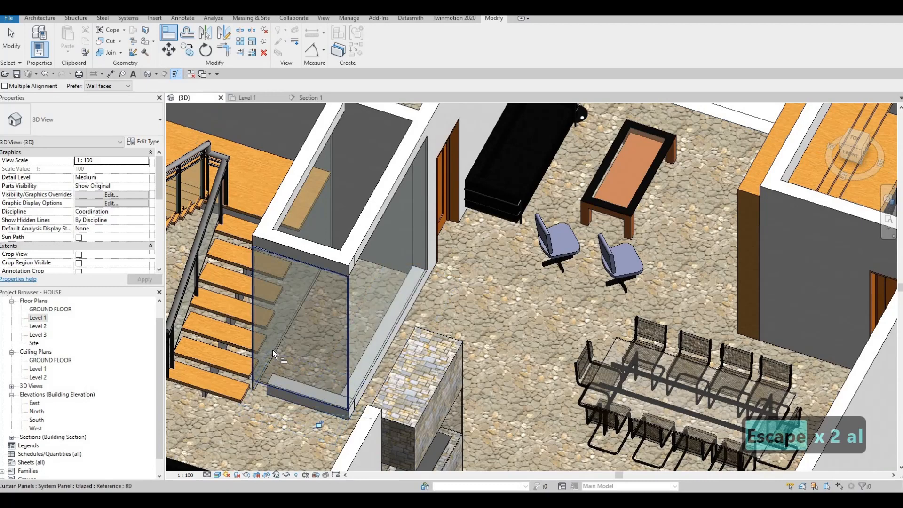
pyautogui.press('Escape')
pyautogui.press('Escape')
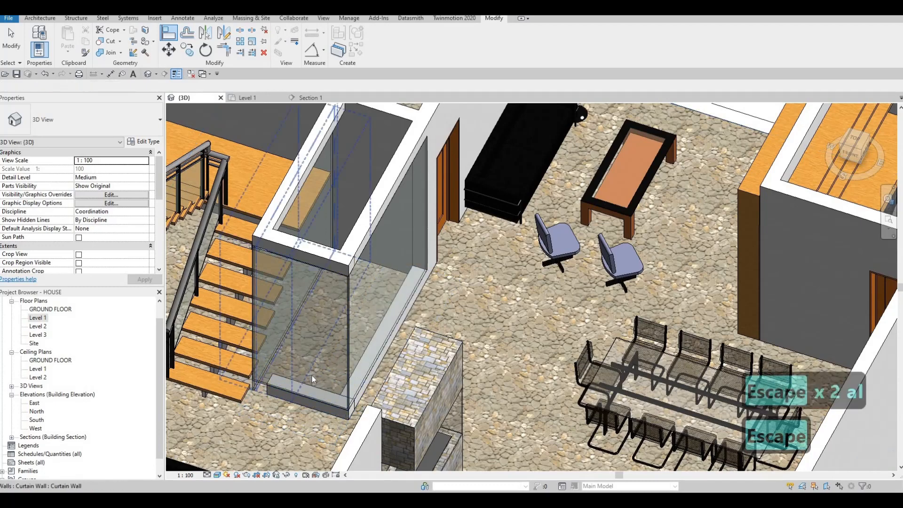
# Align the stair-side curtain wall's bottom edge with the raised base of the front curtain wall
pyautogui.press('a')
pyautogui.press('l')
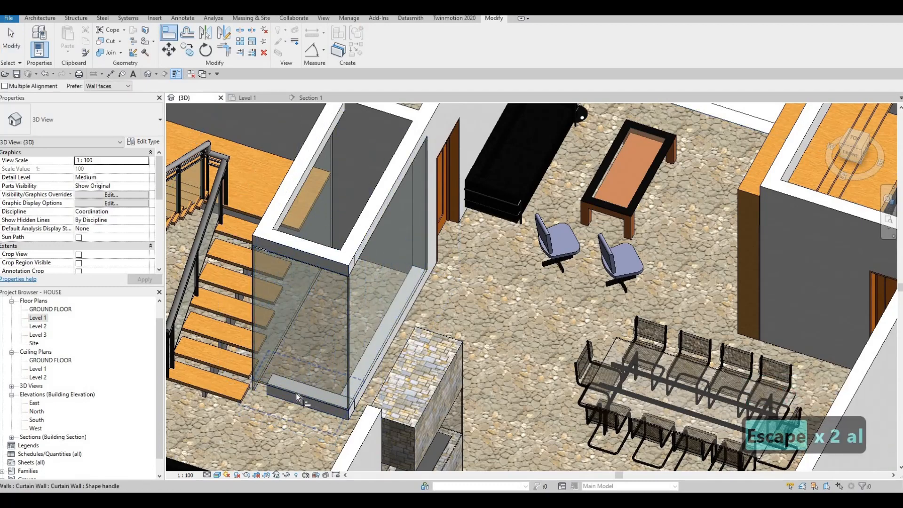
pyautogui.click(303, 391)
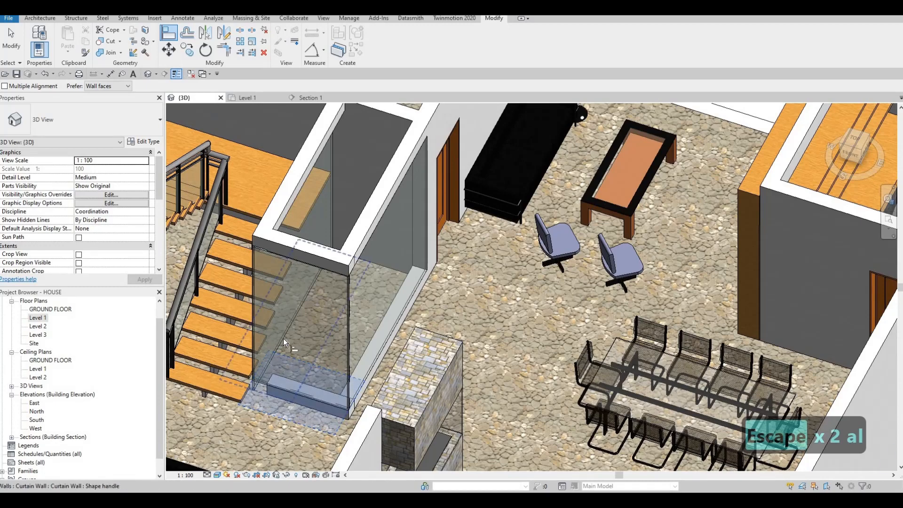
pyautogui.click(283, 338)
pyautogui.press('Escape')
pyautogui.keyDown('shift'); pyautogui.moveTo(193, 329); pyautogui.dragTo(27, 334, button='middle'); pyautogui.keyUp('shift')
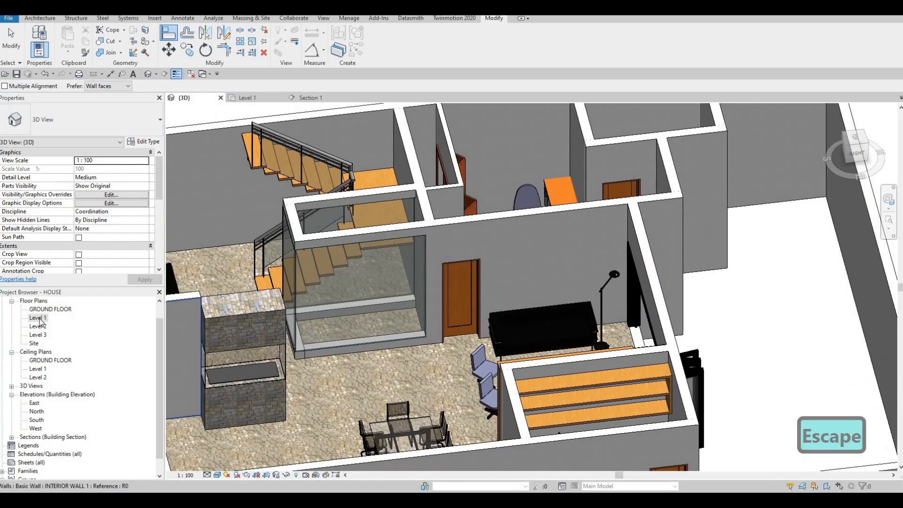
# In the Level 1 floor plan, start an in-place model in the Generic Models category, keeping the suggested name
pyautogui.doubleClick(39, 319)
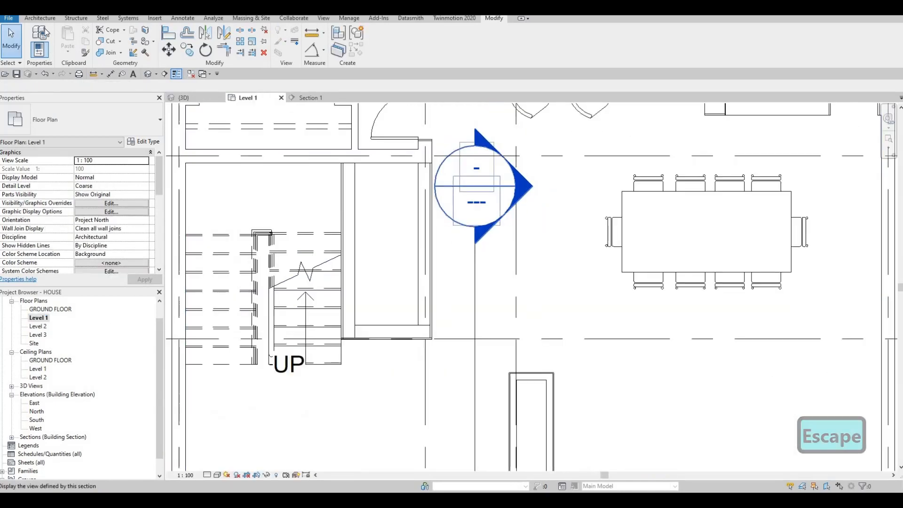
pyautogui.click(41, 19)
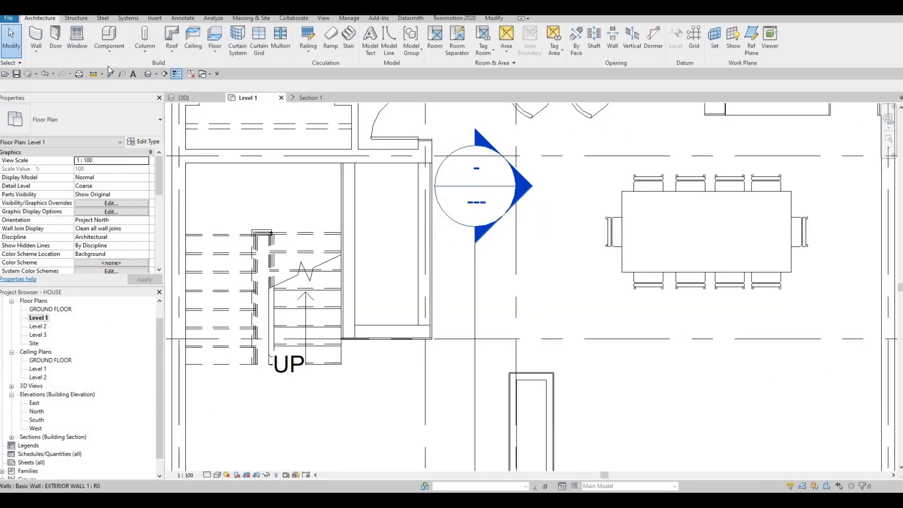
pyautogui.click(126, 92)
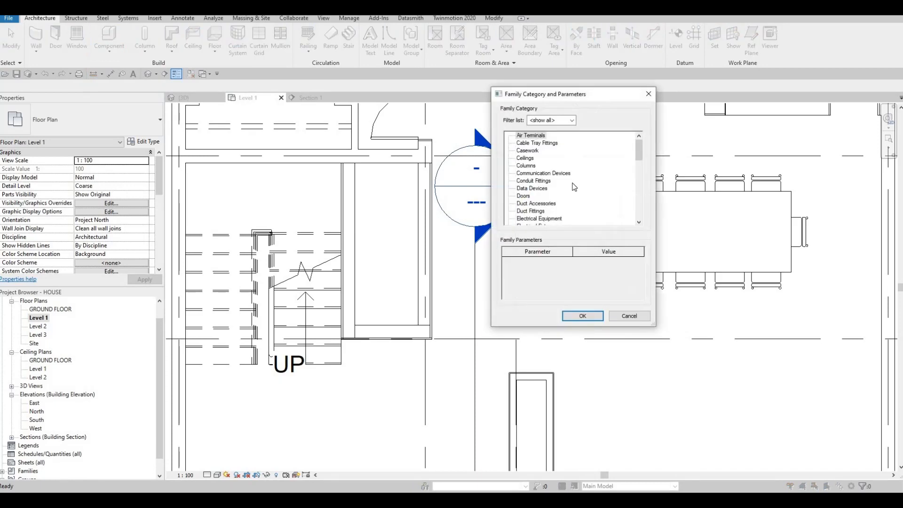
pyautogui.scroll(-1, 566, 191)
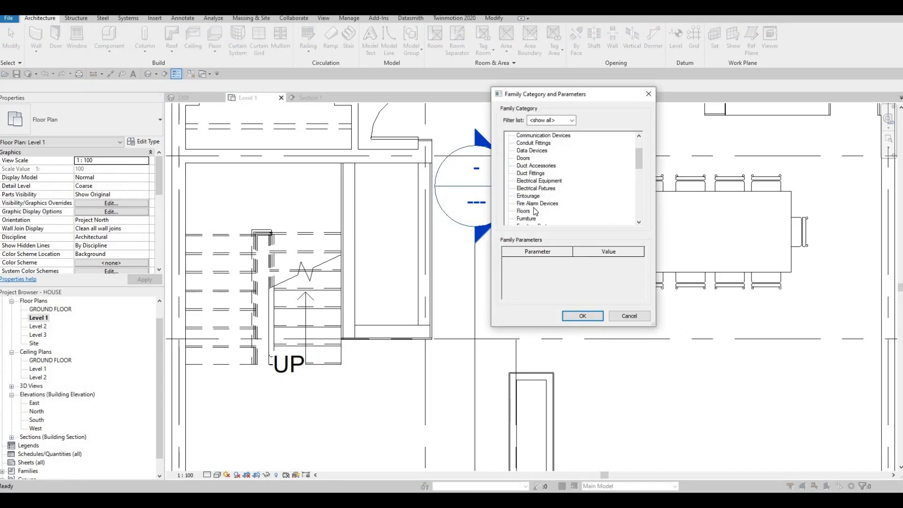
pyautogui.scroll(-2, 534, 209)
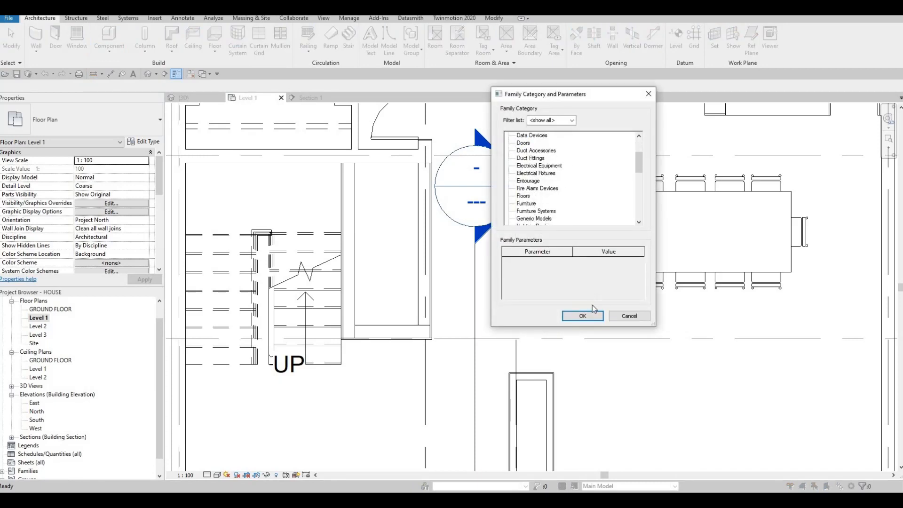
pyautogui.press('Return')
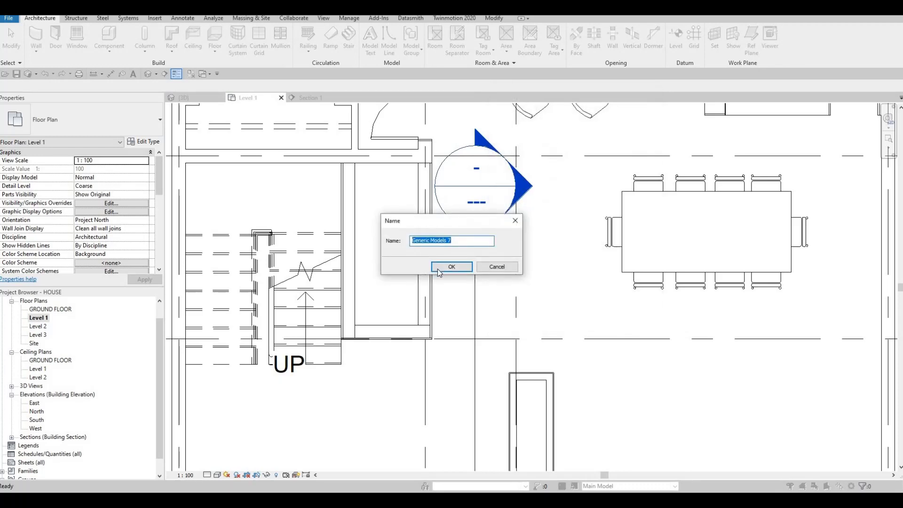
pyautogui.press('Return')
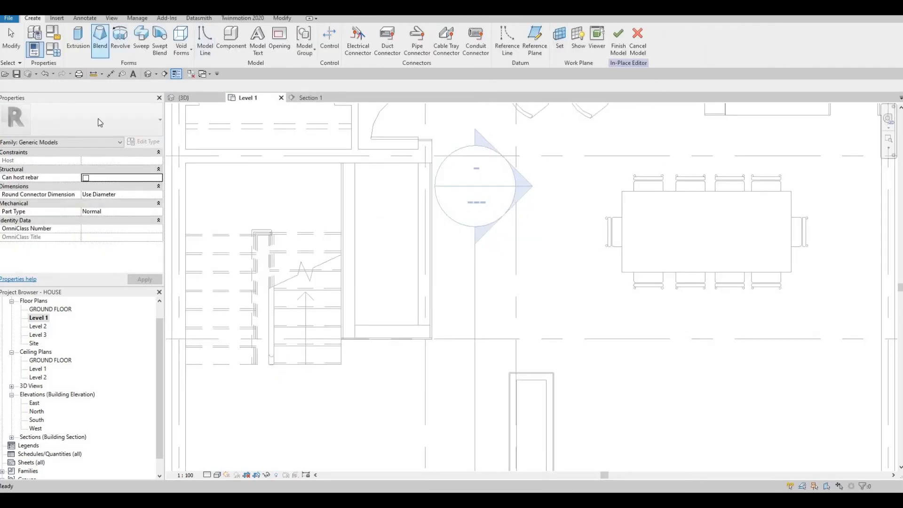
# Start an extrusion with an extrusion end of 20 mm and assign it the Grass material from the material library
pyautogui.click(78, 40)
pyautogui.click(114, 162)
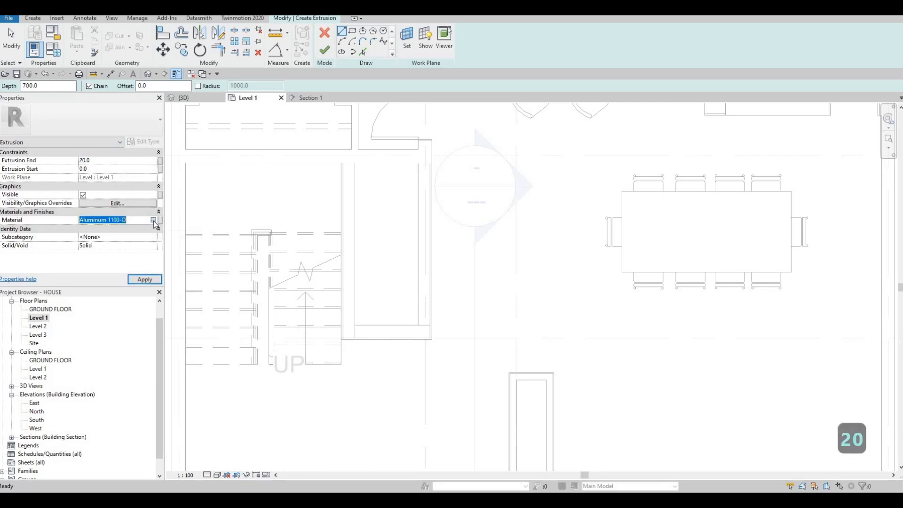
pyautogui.click(153, 220)
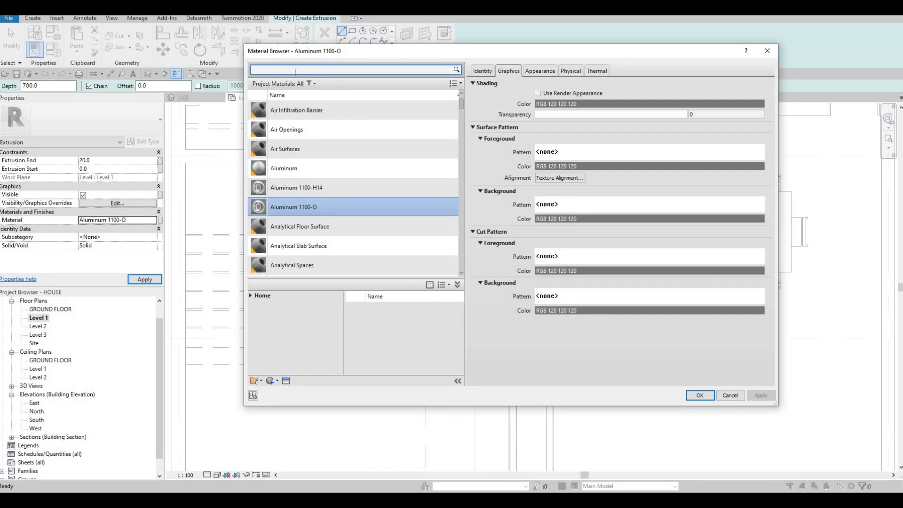
pyautogui.write('GRASS')
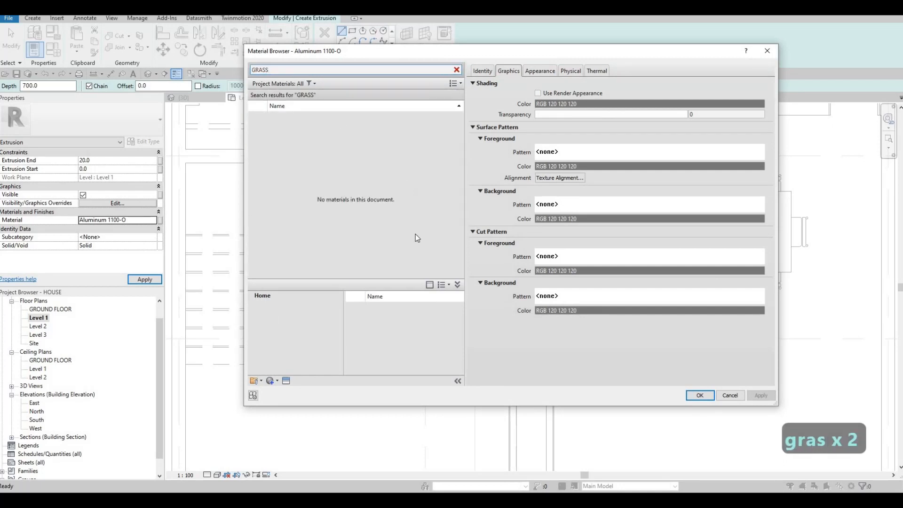
pyautogui.click(448, 311)
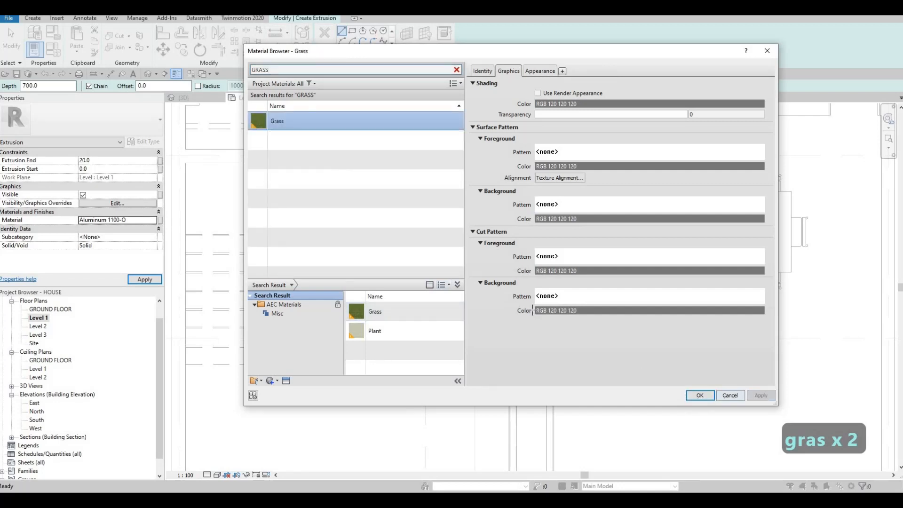
pyautogui.press('Return')
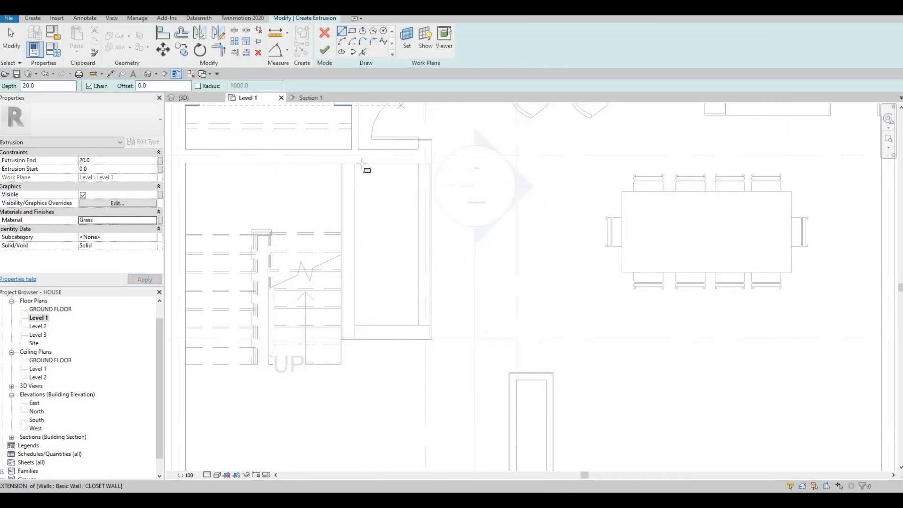
# Sketch a 940 by 2400 mm rectangle along the shaft's inner wall faces, and finish the extrusion and the in-place model
pyautogui.press('r')
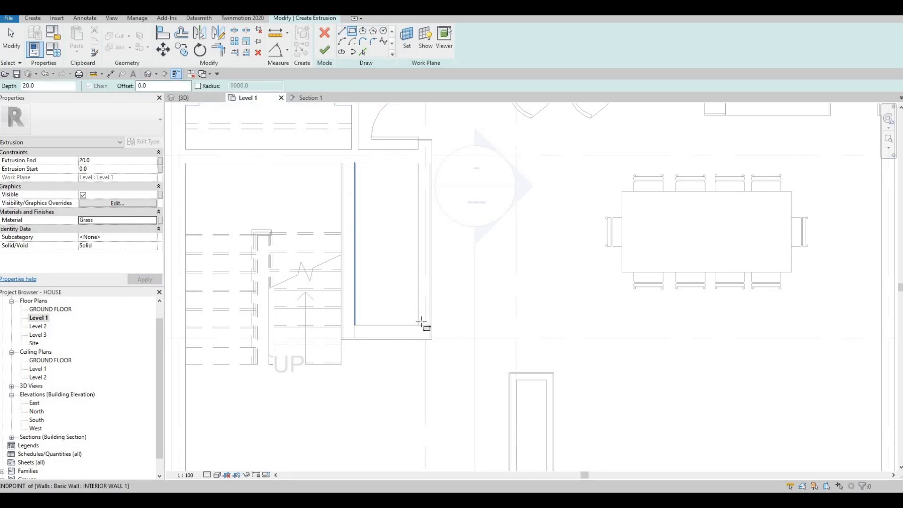
pyautogui.click(422, 323)
pyautogui.click(355, 164)
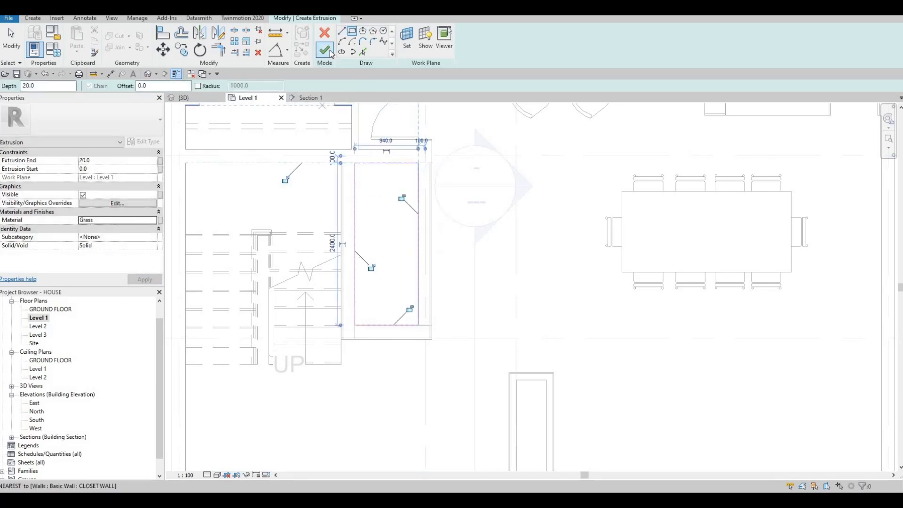
pyautogui.click(324, 50)
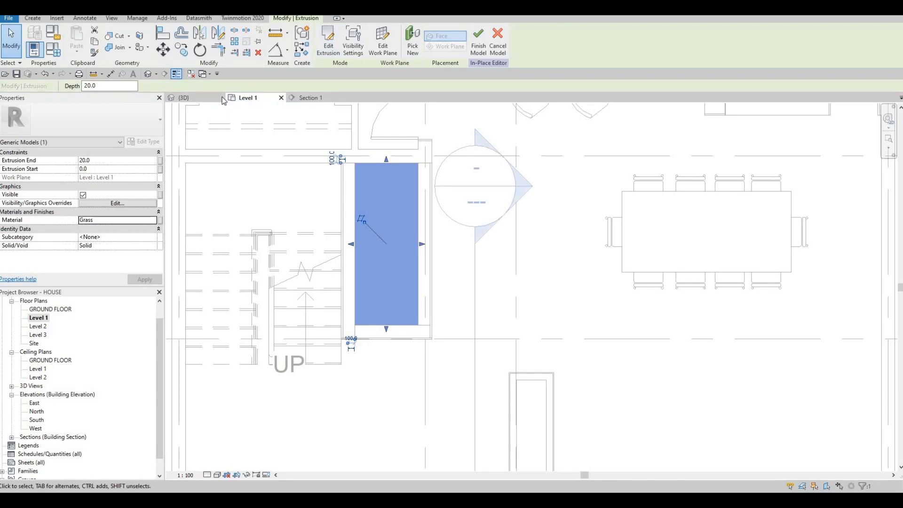
pyautogui.press('Escape')
# Check the grass bed and the glazing around the shaft from different angles in the 3D view
pyautogui.click(188, 98)
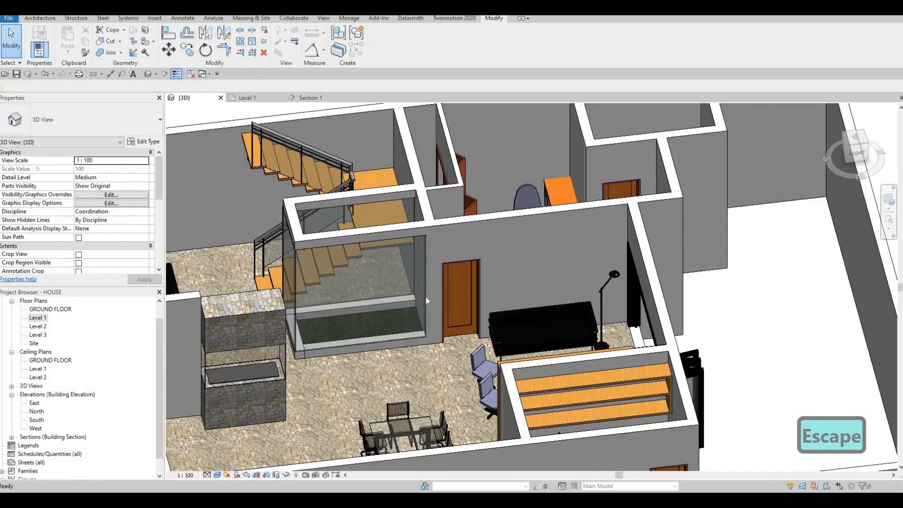
pyautogui.keyDown('shift'); pyautogui.moveTo(427, 301); pyautogui.dragTo(385, 253, button='middle'); pyautogui.keyUp('shift')
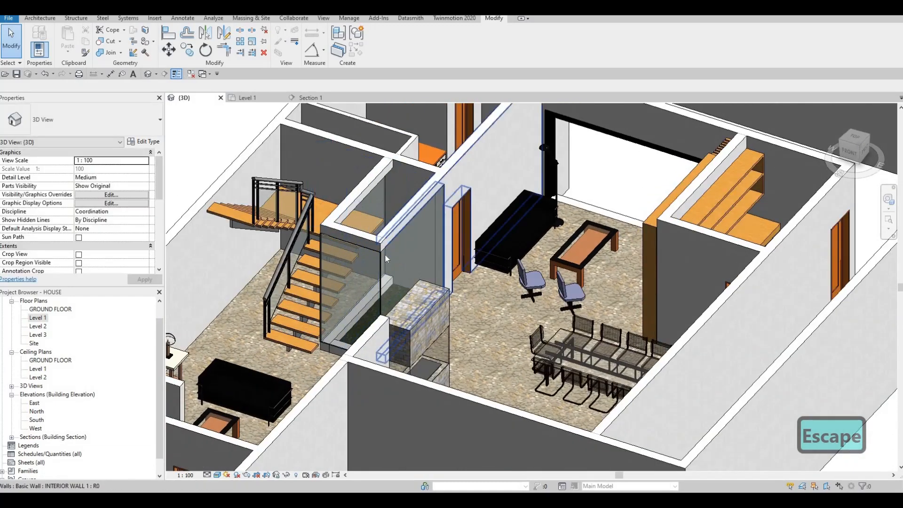
pyautogui.click(407, 221)
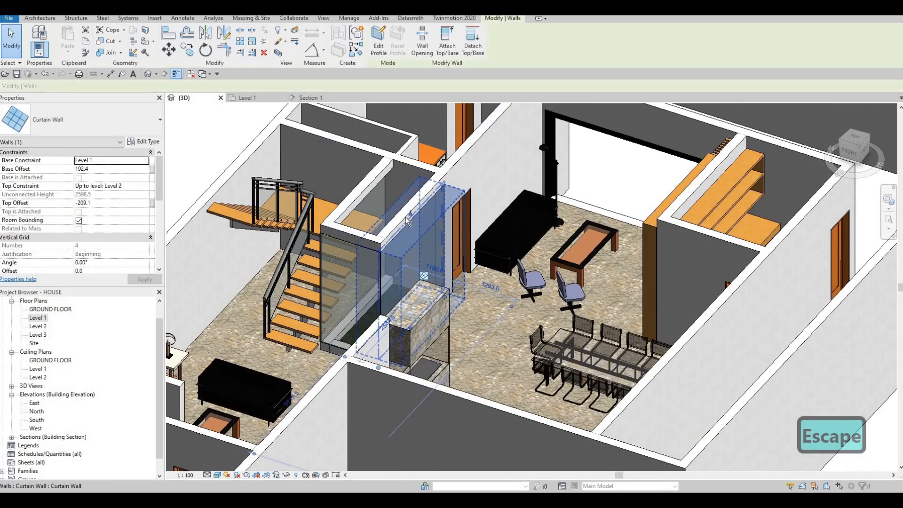
pyautogui.press('Escape')
pyautogui.keyDown('shift'); pyautogui.moveTo(405, 227); pyautogui.dragTo(379, 176, button='middle'); pyautogui.keyUp('shift')
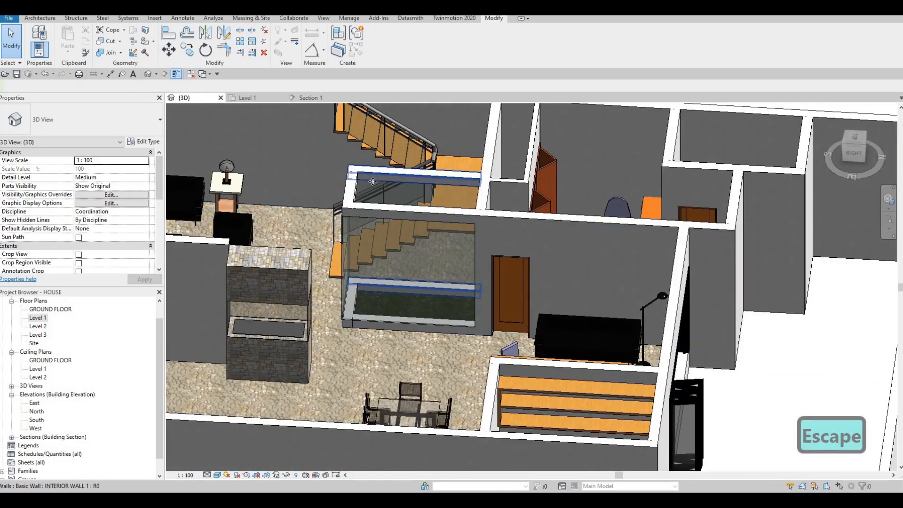
# Look over the Level 1 rooms from the glazed shaft to the bathrooms in the 3D view, and set its detail level to Fine
pyautogui.click(417, 238)
pyautogui.press('Escape')
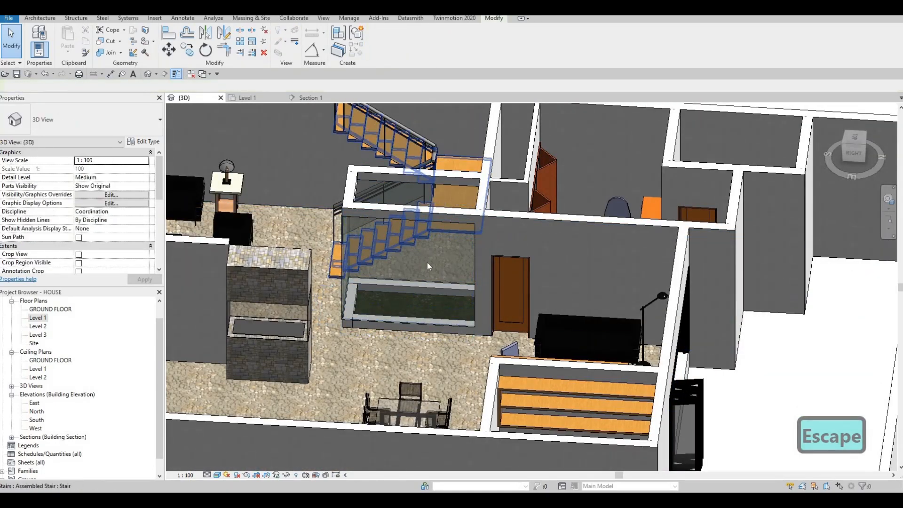
pyautogui.scroll(-1, 447, 296)
pyautogui.keyDown('shift'); pyautogui.moveTo(452, 297); pyautogui.dragTo(340, 207, button='middle'); pyautogui.keyUp('shift')
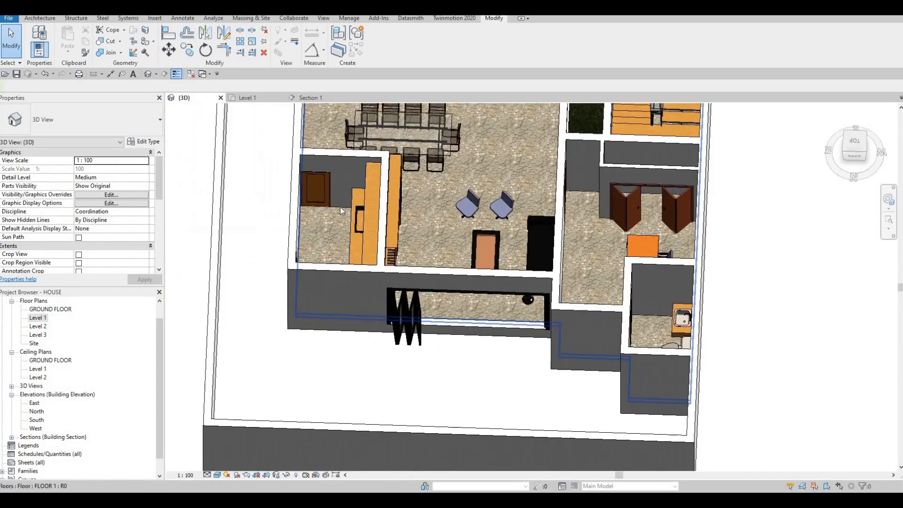
pyautogui.scroll(2, 321, 193)
pyautogui.scroll(-2, 324, 193)
pyautogui.scroll(-1, 405, 233)
pyautogui.moveTo(429, 118); pyautogui.dragTo(357, 314, button='middle')
pyautogui.scroll(-1, 372, 241)
pyautogui.moveTo(473, 136); pyautogui.dragTo(468, 147, button='middle')
pyautogui.scroll(5, 468, 152)
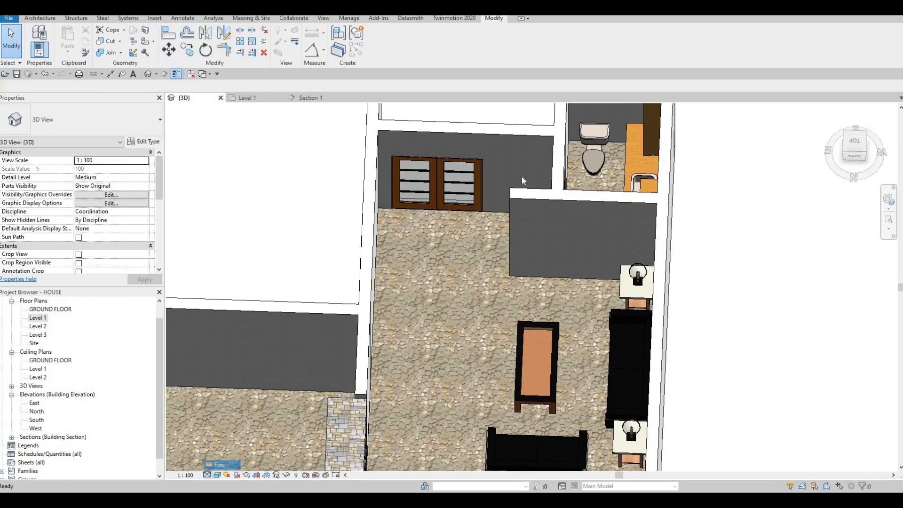
pyautogui.scroll(-4, 480, 183)
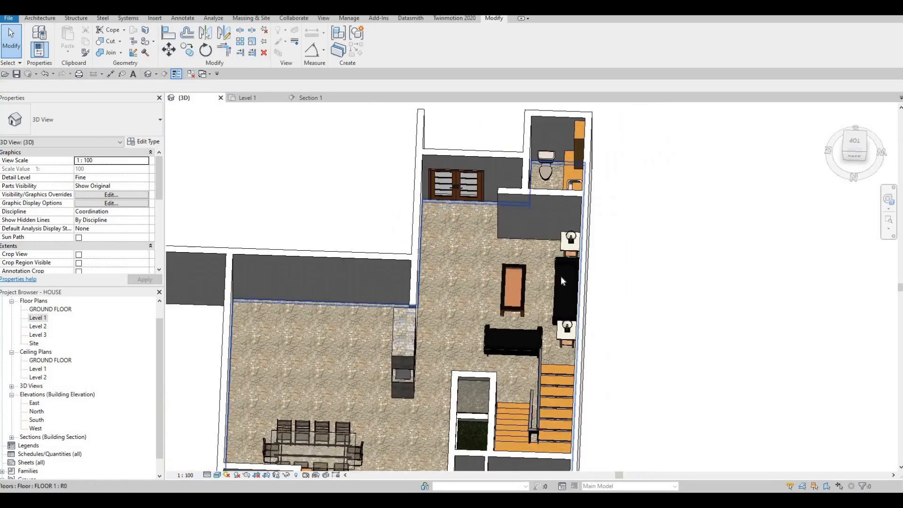
pyautogui.keyDown('shift'); pyautogui.moveTo(561, 281); pyautogui.dragTo(476, 352, button='middle'); pyautogui.keyUp('shift')
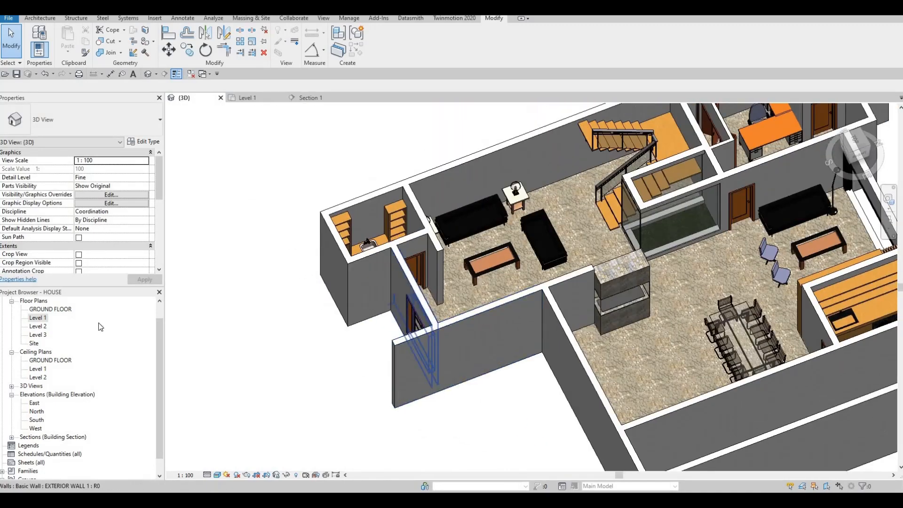
# In the Level 1 floor plan, relocate the section line into the bathroom between grids G and I, facing grid 1, and open its section view
pyautogui.click(42, 320)
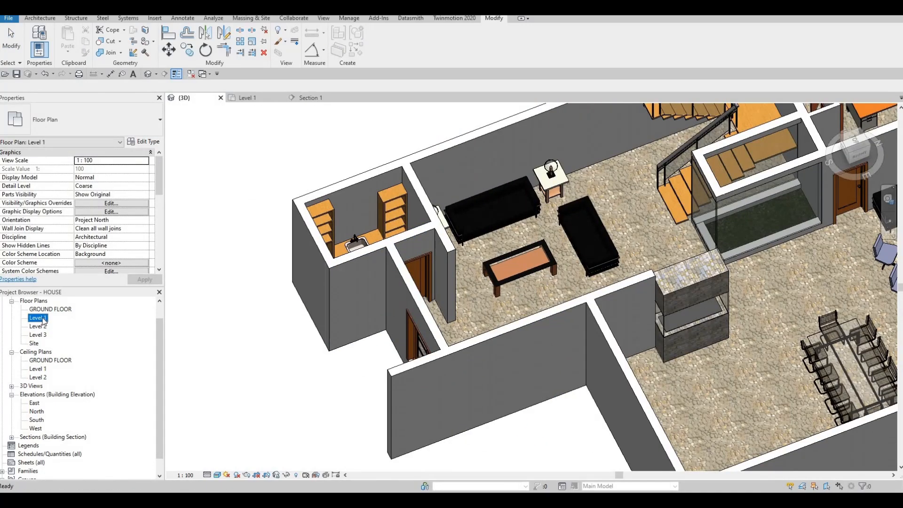
pyautogui.scroll(-6, 556, 203)
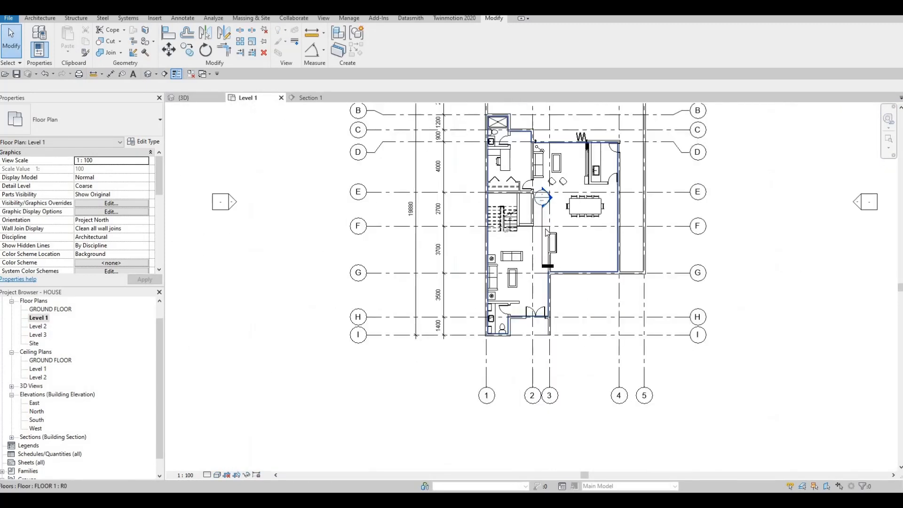
pyautogui.click(542, 218)
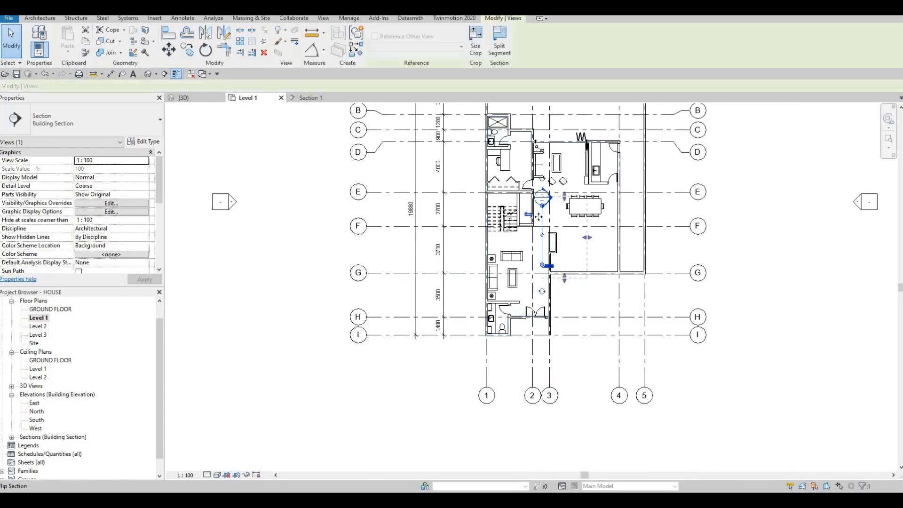
pyautogui.moveTo(502, 276); pyautogui.dragTo(502, 309)
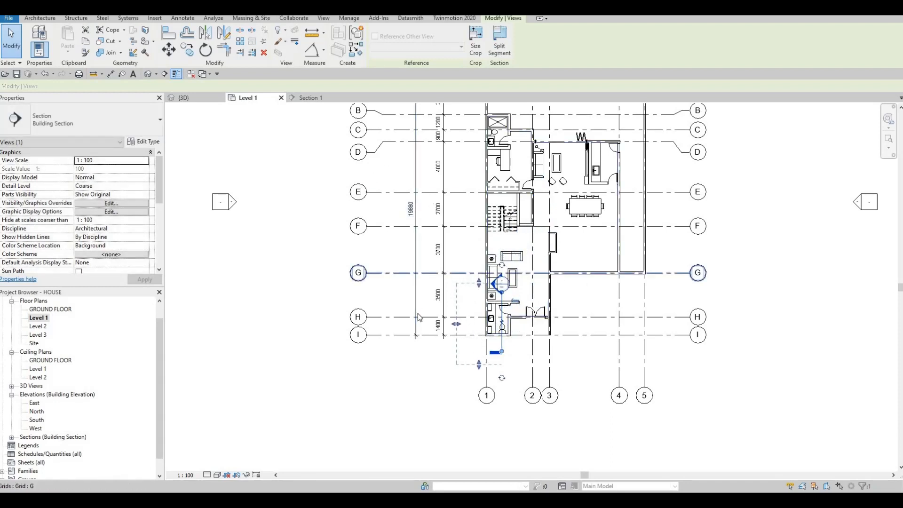
pyautogui.press('Escape')
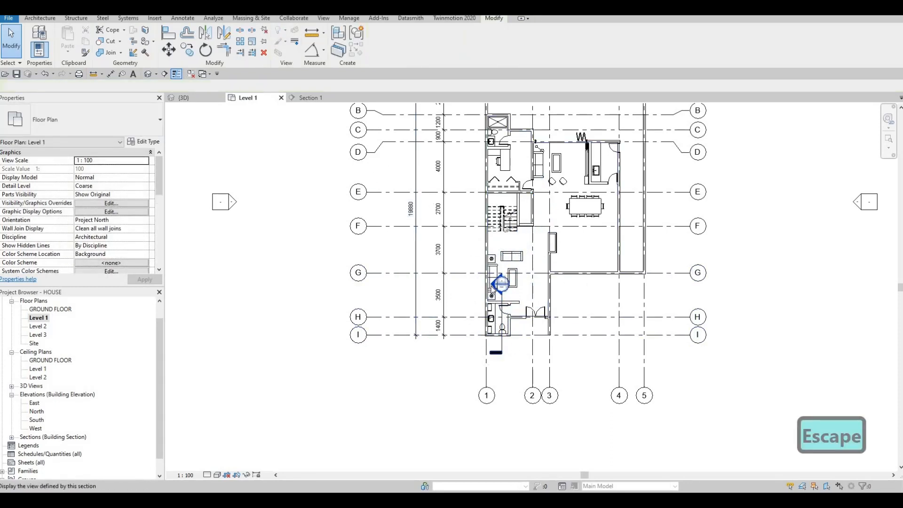
pyautogui.scroll(-5, 490, 264)
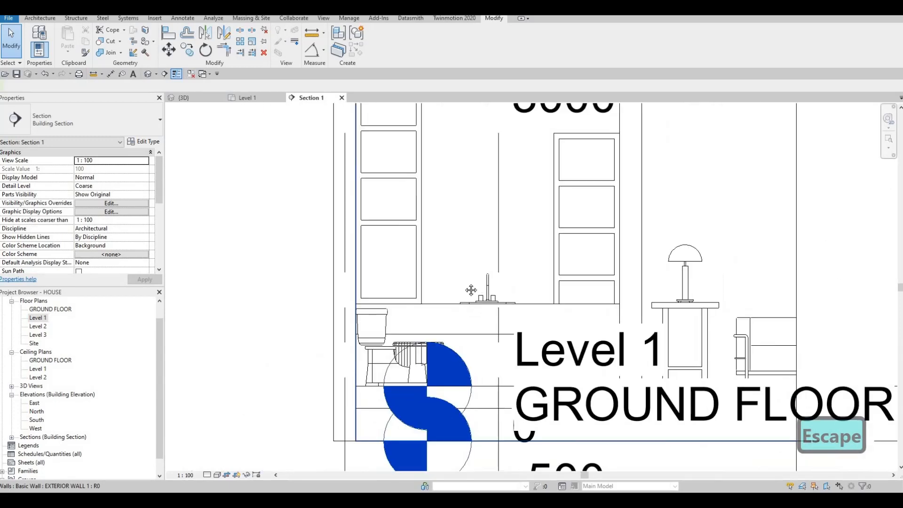
pyautogui.moveTo(472, 290); pyautogui.dragTo(457, 320, button='middle')
pyautogui.moveTo(518, 185); pyautogui.dragTo(488, 189, button='middle')
pyautogui.scroll(-3, 491, 242)
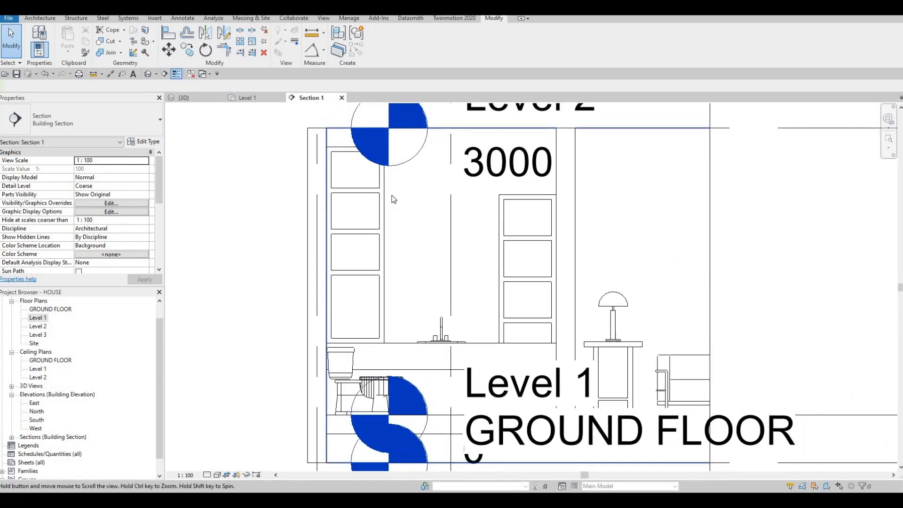
pyautogui.click(505, 231)
pyautogui.press('m')
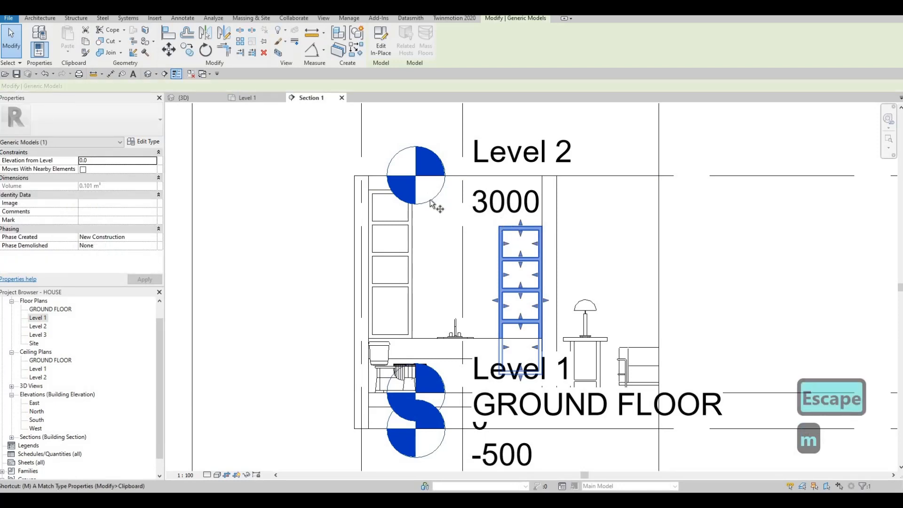
pyautogui.press('v')
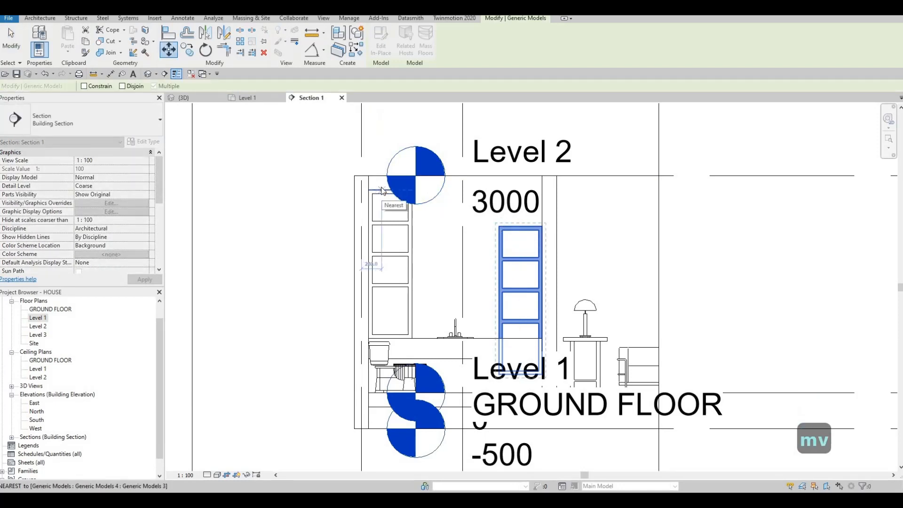
pyautogui.press('Escape')
pyautogui.press('Escape')
# Try to align the lower bathroom shelf unit with the top of the higher one, and undo the alignment
pyautogui.press('a')
pyautogui.press('l')
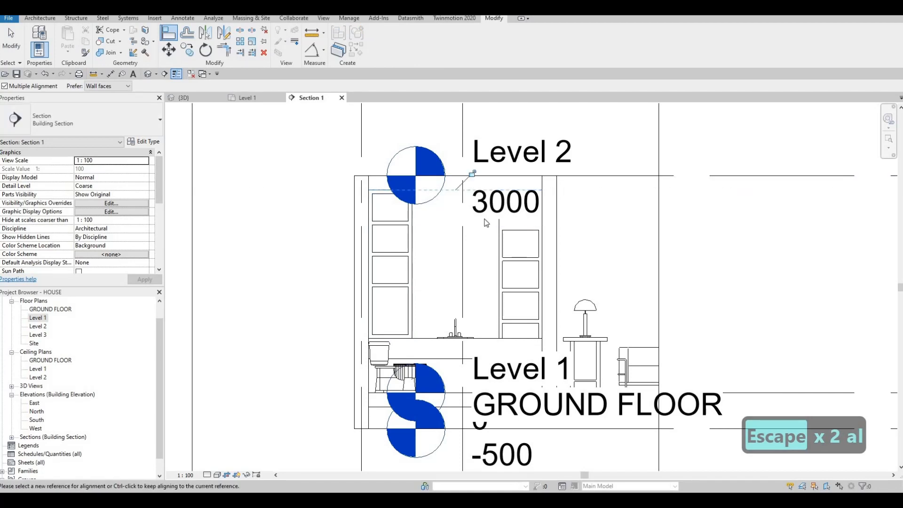
pyautogui.hotkey('ctrl', 'z')
pyautogui.press('Escape')
pyautogui.press('Escape')
# Move the level heads in the section outward past the crop boundary, clear of the bathroom shelves
pyautogui.scroll(-2, 484, 195)
pyautogui.scroll(-2, 517, 198)
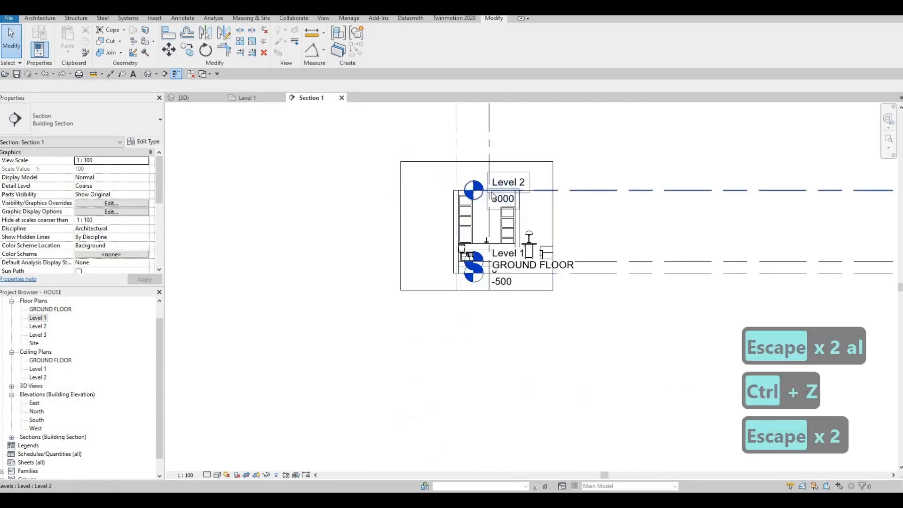
pyautogui.click(487, 193)
pyautogui.moveTo(438, 193); pyautogui.dragTo(377, 190)
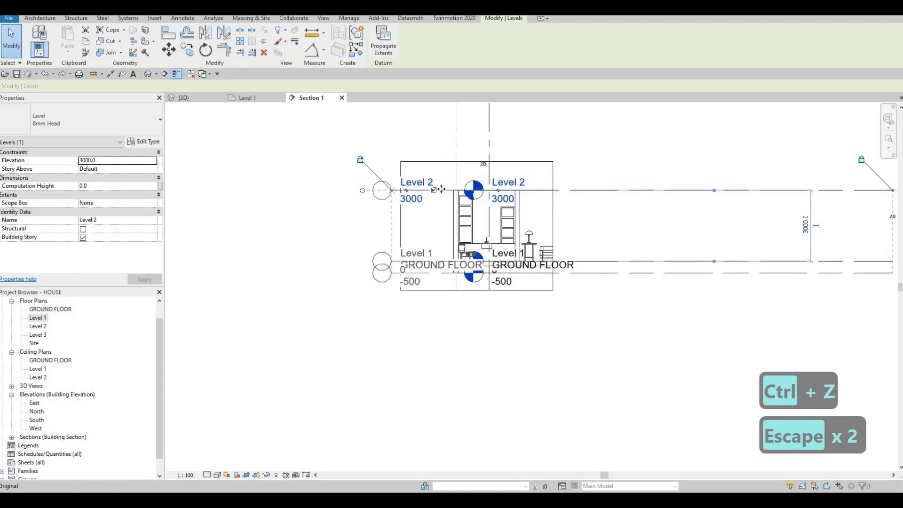
pyautogui.scroll(2, 442, 189)
pyautogui.press('Escape')
pyautogui.press('Escape')
pyautogui.press('Escape')
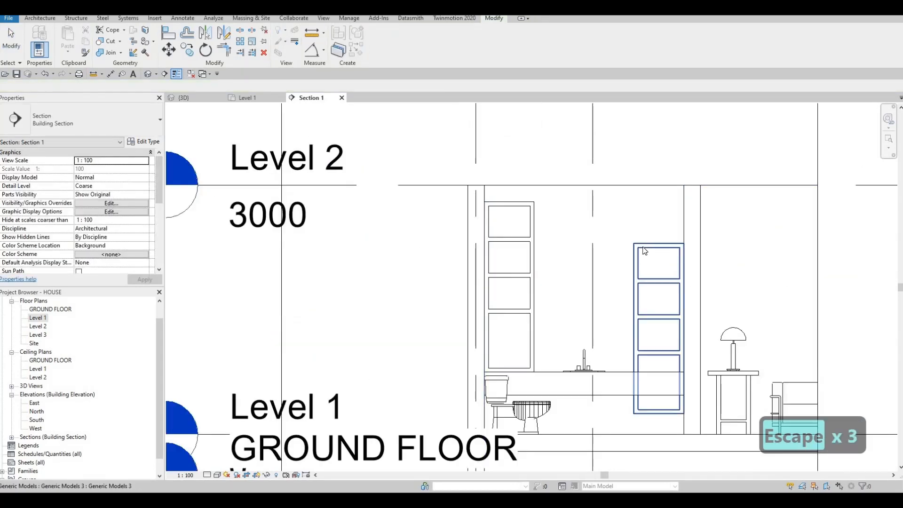
# Move the lower shelf unit straight up to an elevation of 480 mm from its level, matching the other unit's height
pyautogui.click(642, 245)
pyautogui.press('m')
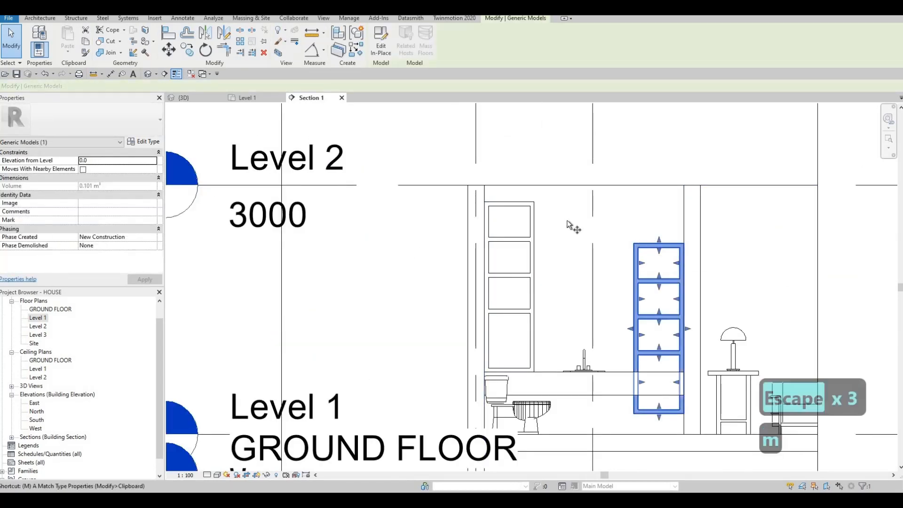
pyautogui.press('v')
pyautogui.click(662, 244)
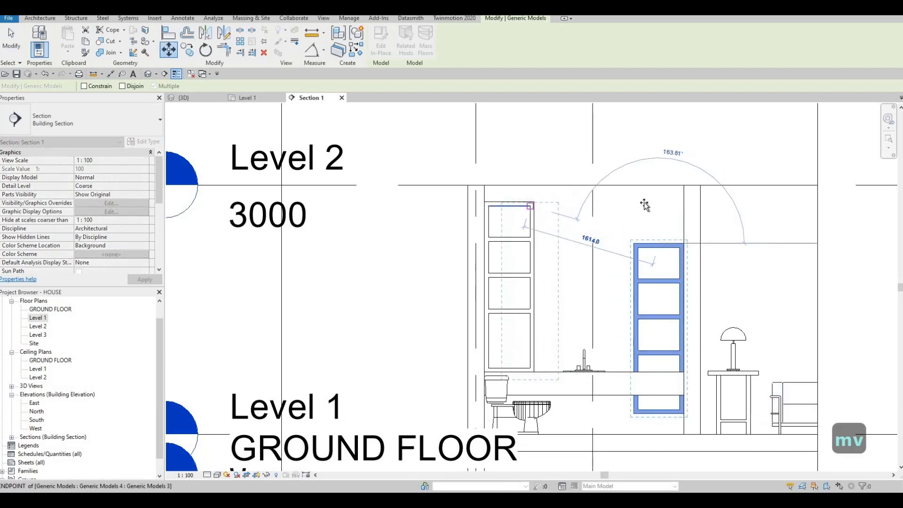
pyautogui.click(662, 203)
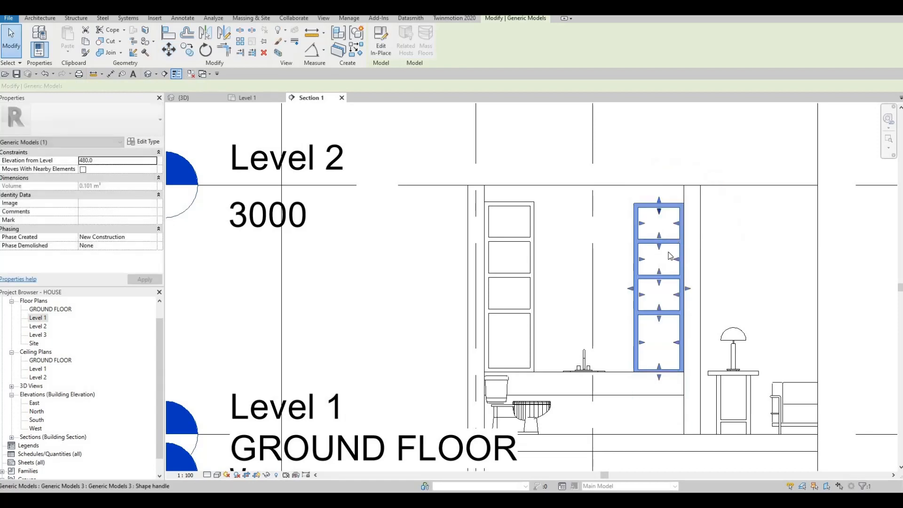
pyautogui.press('Escape')
pyautogui.press('Escape')
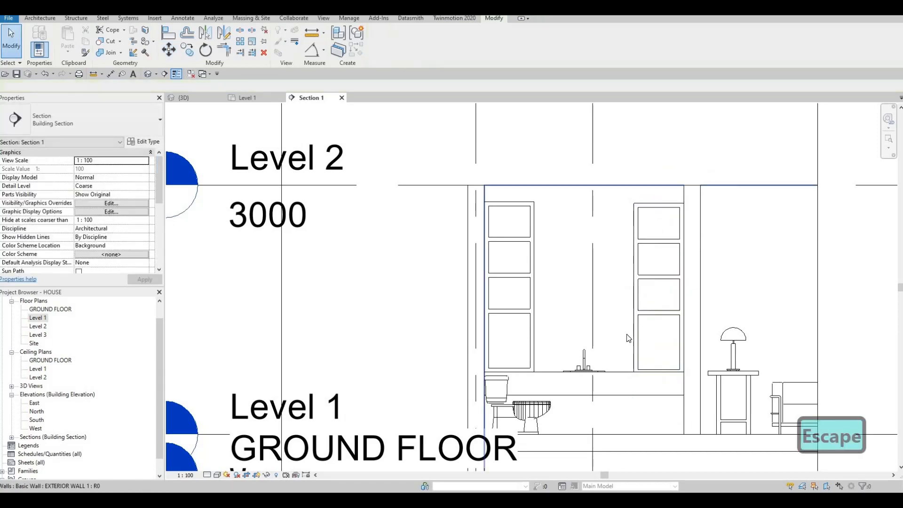
# Move the same shelf unit further up to an elevation of 620 mm from its level
pyautogui.click(634, 244)
pyautogui.press('m')
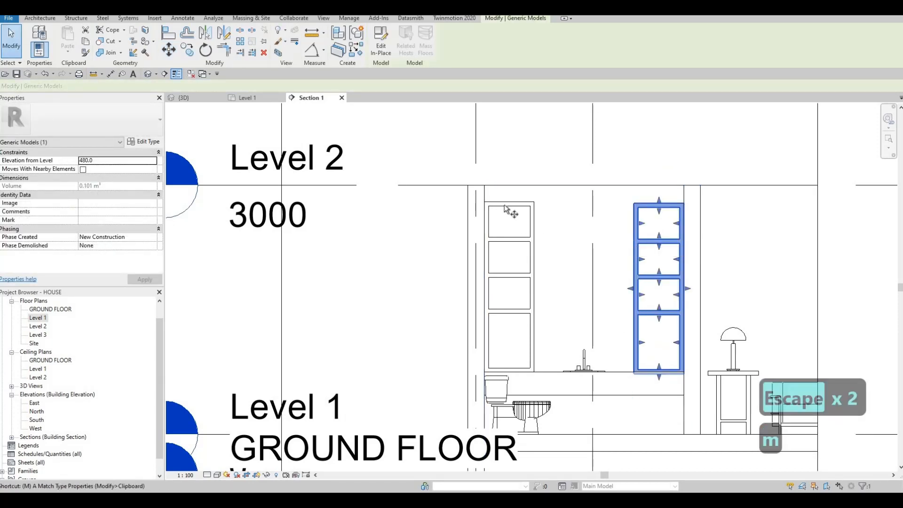
pyautogui.press('v')
pyautogui.click(681, 203)
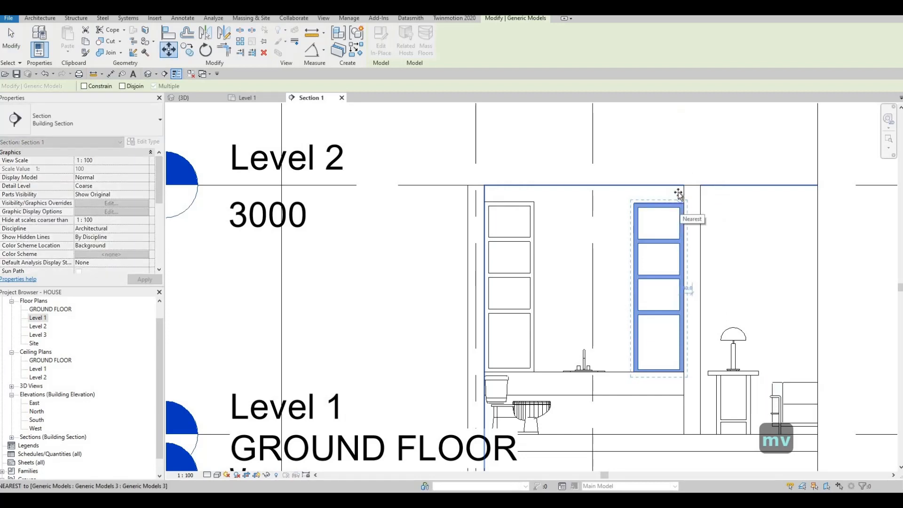
pyautogui.click(681, 192)
pyautogui.press('Escape')
pyautogui.press('Escape')
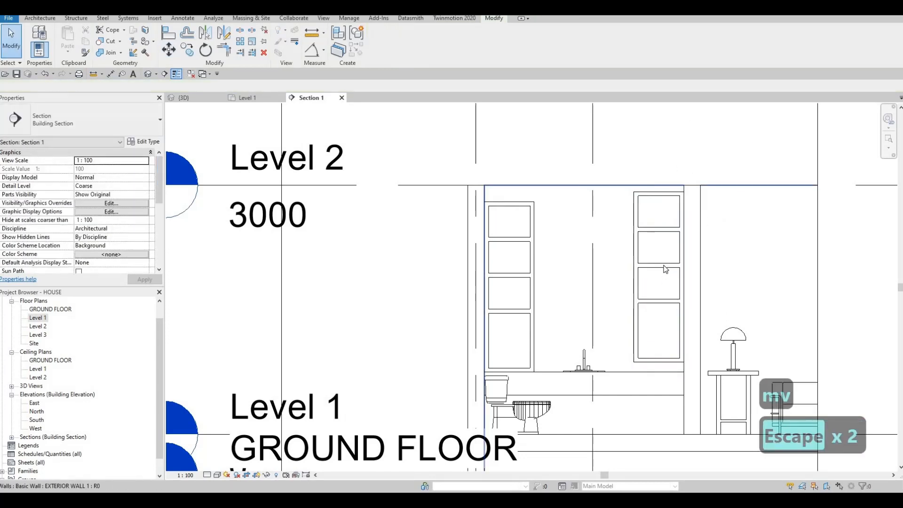
# Move the raised shelf unit down so its base rests on the countertop, level with the opposite unit
pyautogui.press('m')
pyautogui.press('v')
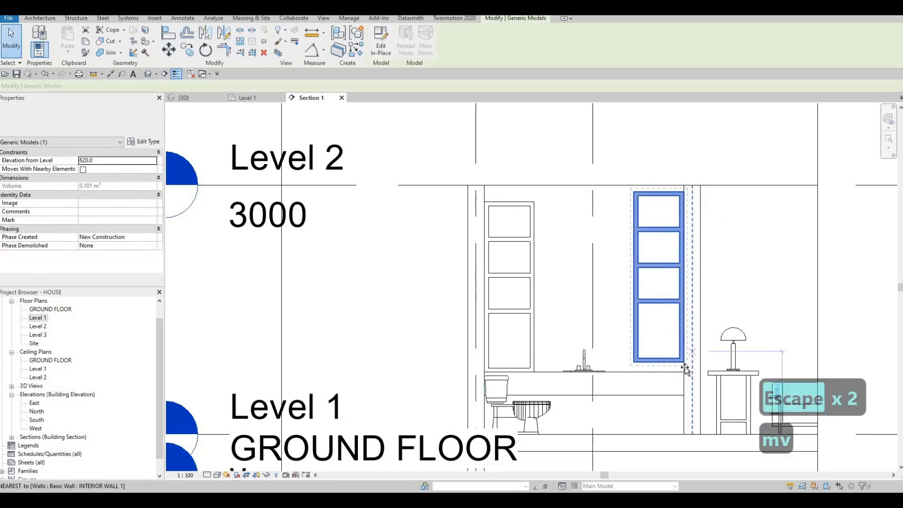
pyautogui.click(684, 363)
pyautogui.click(676, 374)
pyautogui.press('Escape')
pyautogui.press('Escape')
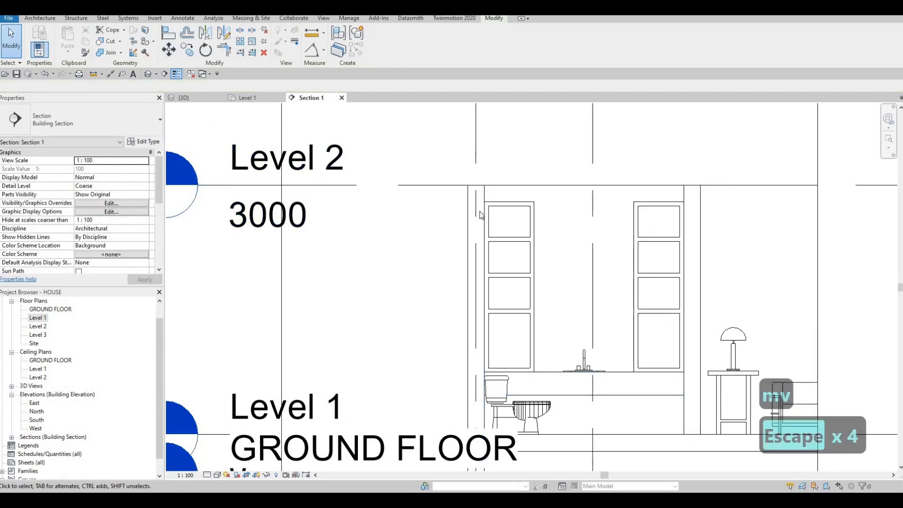
# Check the two shelf units over the bathroom counter in the 3D view, and return to the section view
pyautogui.click(184, 98)
pyautogui.keyDown('shift'); pyautogui.moveTo(440, 226); pyautogui.dragTo(188, 240, button='middle'); pyautogui.keyUp('shift')
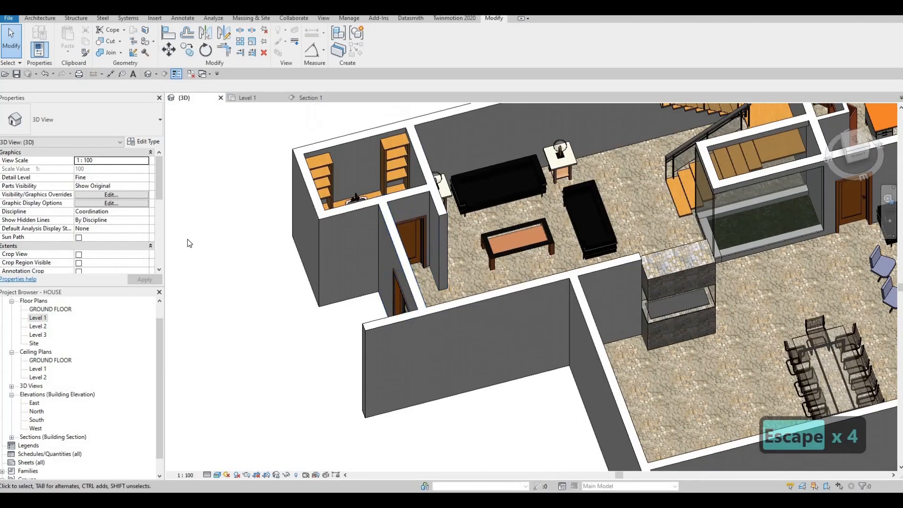
pyautogui.click(308, 99)
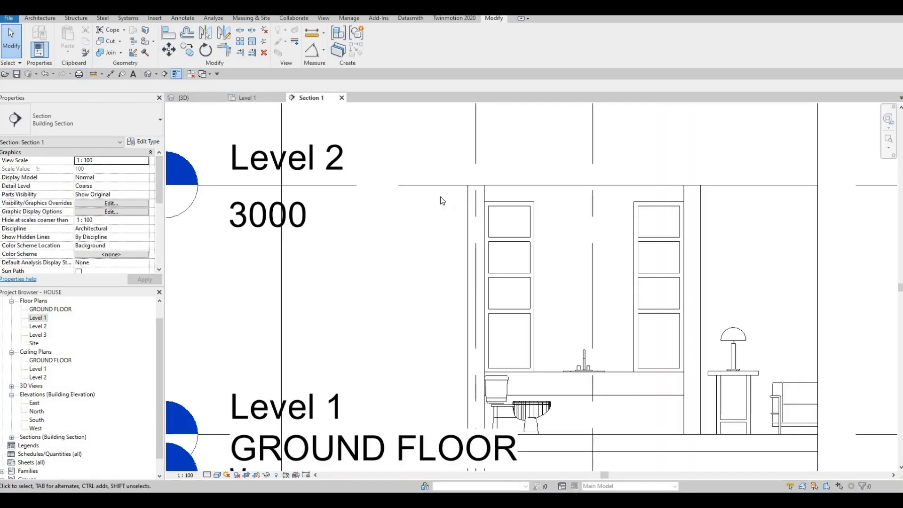
pyautogui.moveTo(518, 232); pyautogui.dragTo(454, 208, button='middle')
pyautogui.press('Escape')
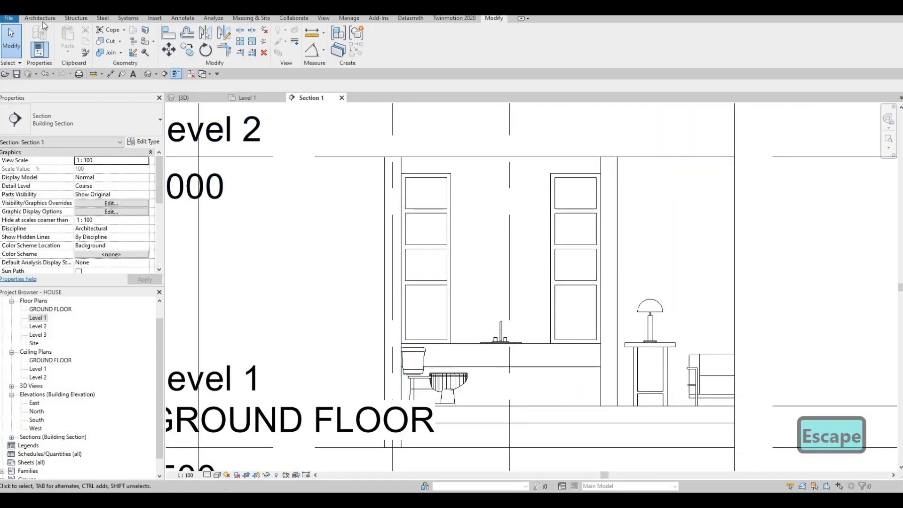
# In the section view, start an in-place model in the Generic Models category, keeping the suggested name
pyautogui.click(43, 21)
pyautogui.click(109, 49)
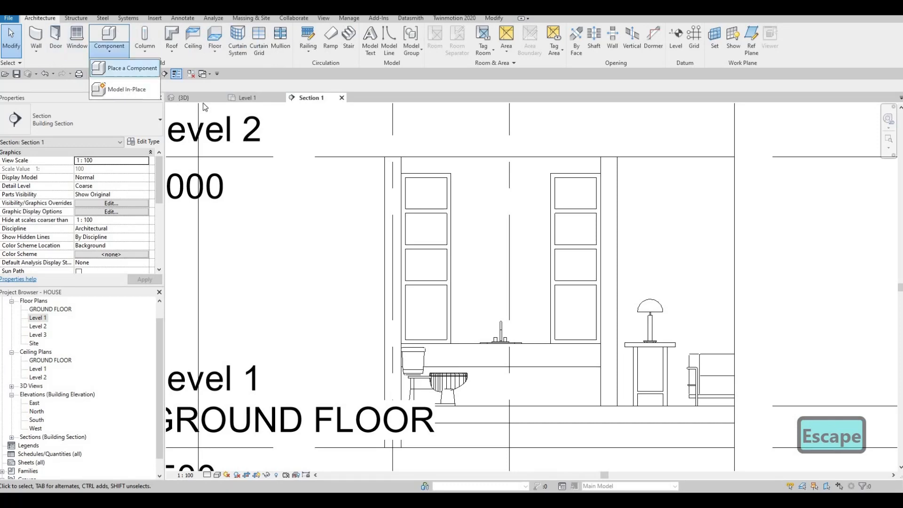
pyautogui.click(113, 89)
pyautogui.scroll(-2, 560, 200)
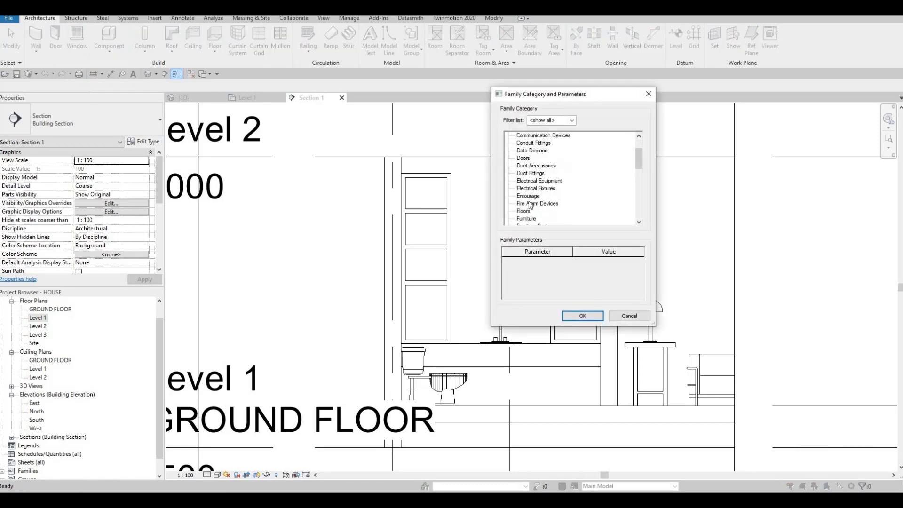
pyautogui.click(582, 316)
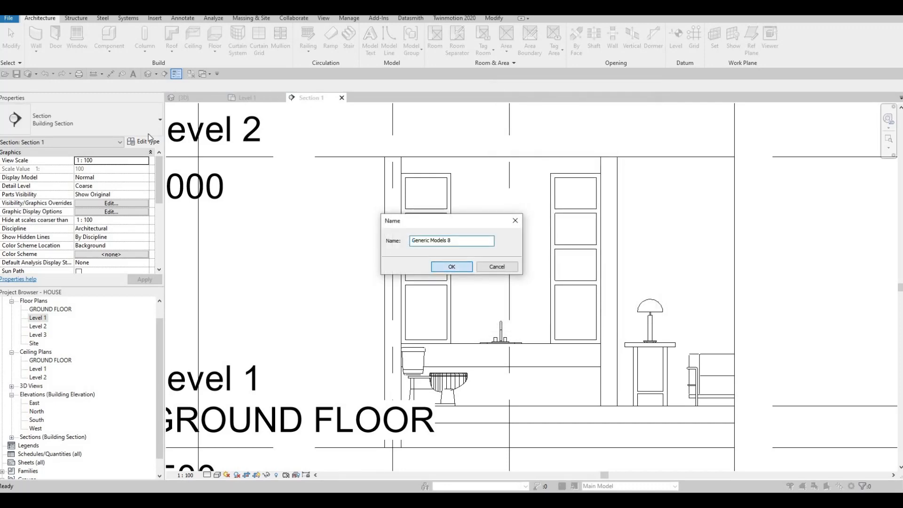
pyautogui.press('Return')
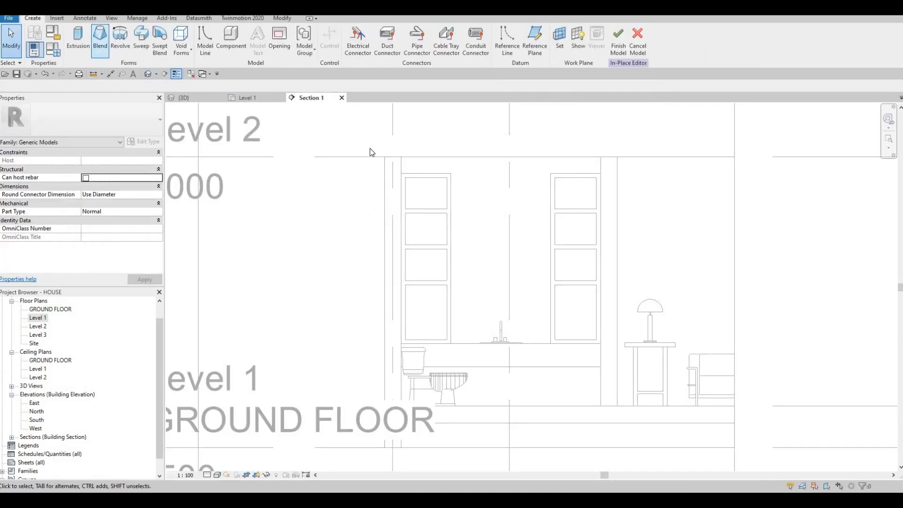
# Start an extrusion with the exterior wall face behind the bathroom counter picked as its work plane
pyautogui.click(87, 42)
pyautogui.press('Return')
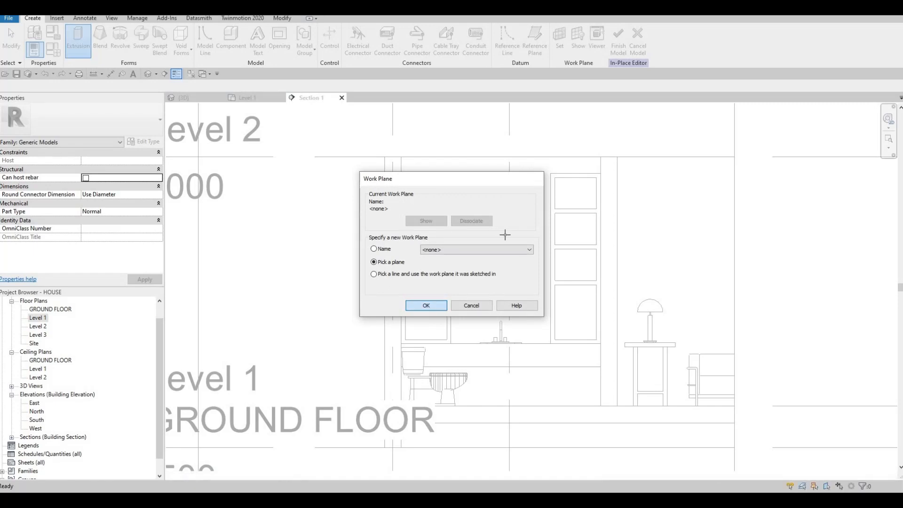
pyautogui.click(496, 234)
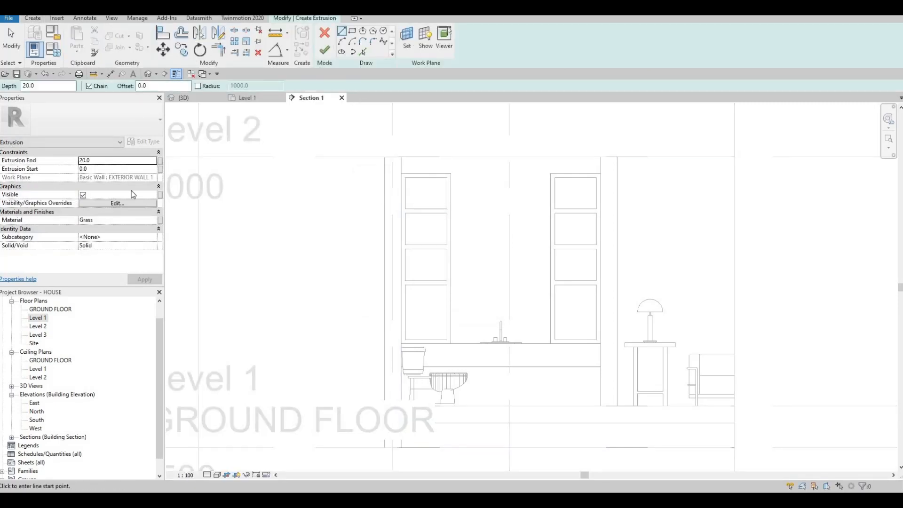
# Find the Mirror material by searching for GLASS, add it from the library, and assign it to the extrusion in place of Grass
pyautogui.click(153, 221)
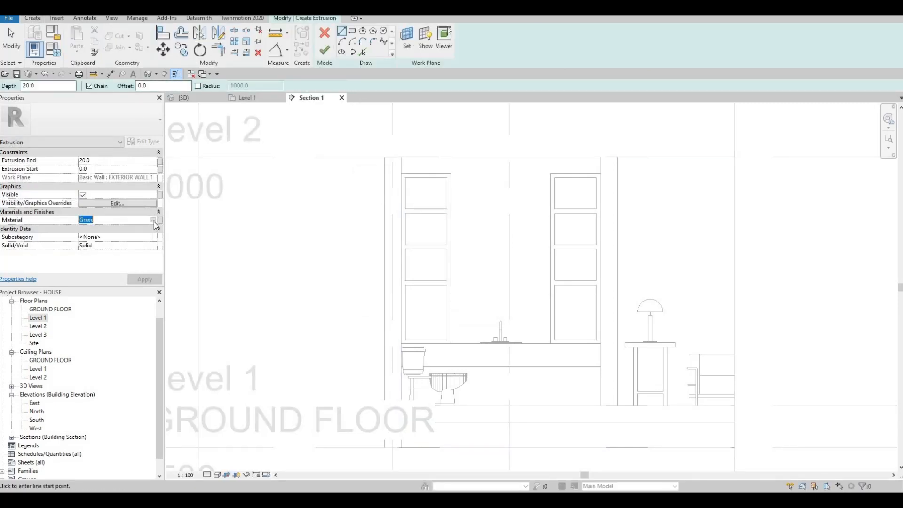
pyautogui.click(153, 220)
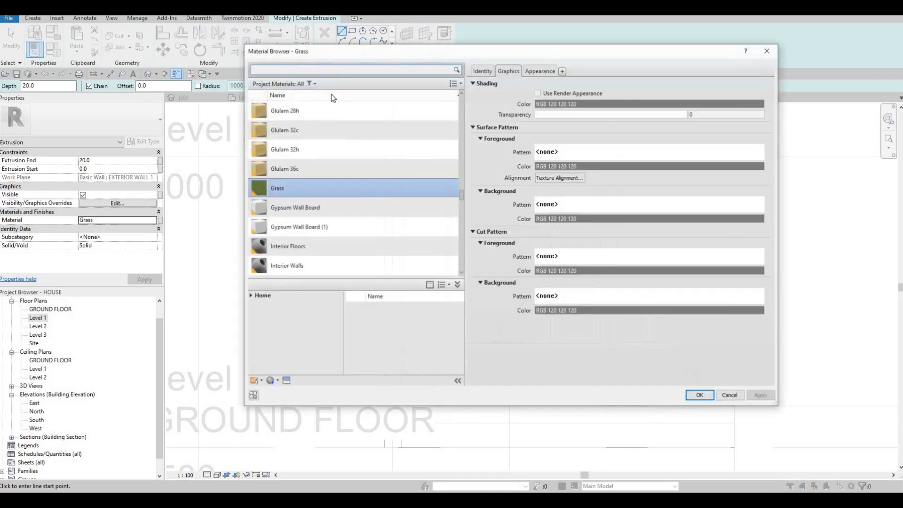
pyautogui.click(315, 71)
pyautogui.write('GLA')
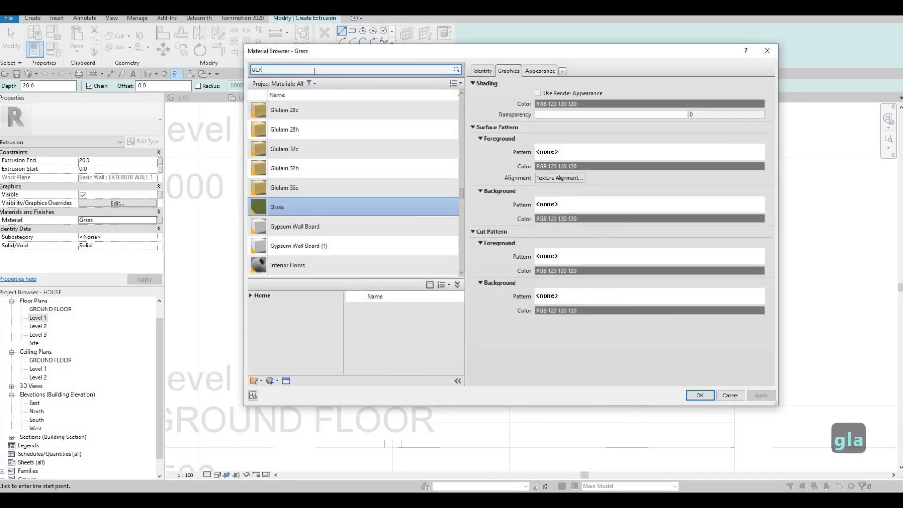
pyautogui.write('SS')
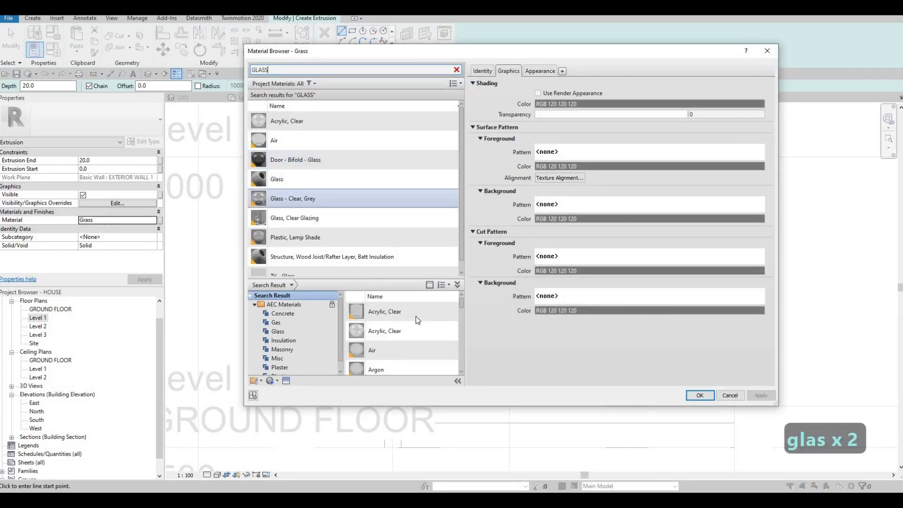
pyautogui.scroll(-6, 415, 314)
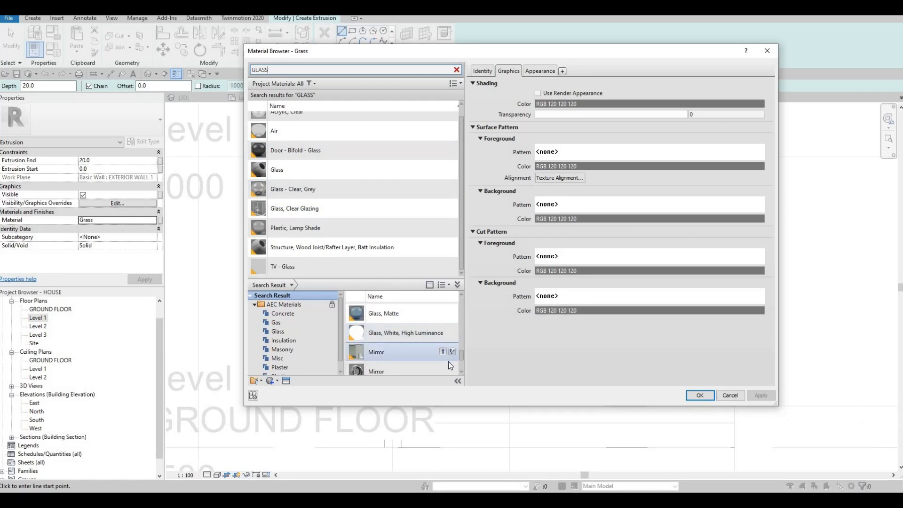
pyautogui.scroll(-1, 444, 355)
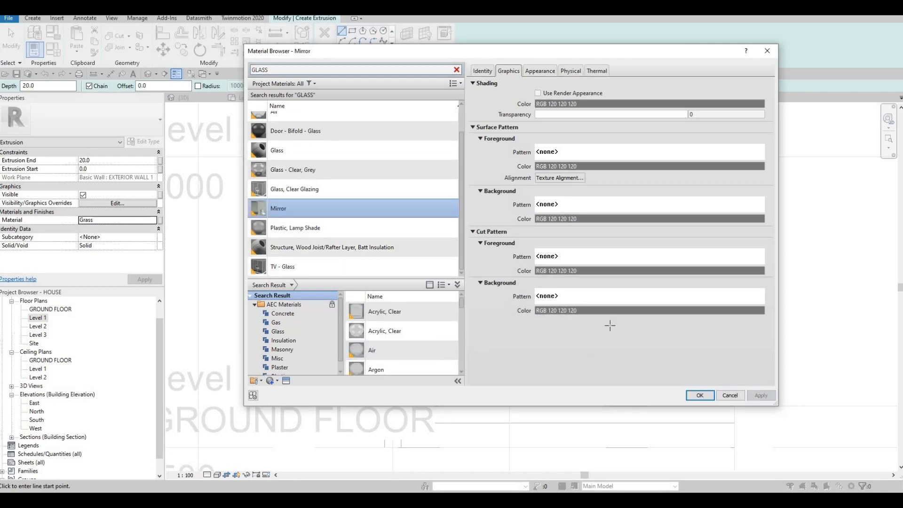
pyautogui.click(703, 397)
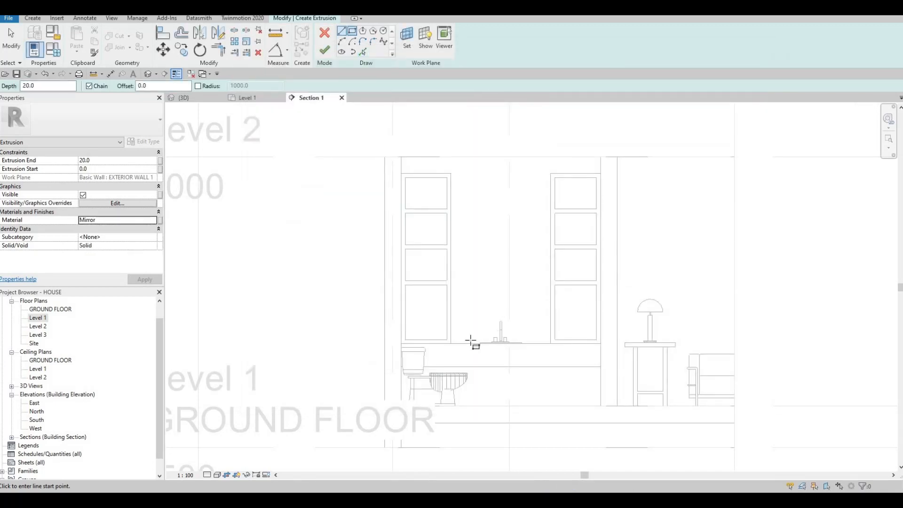
# Sketch a rectangle above the counter between the two shelf units, 1200 mm wide and about 1756 mm high
pyautogui.click(451, 344)
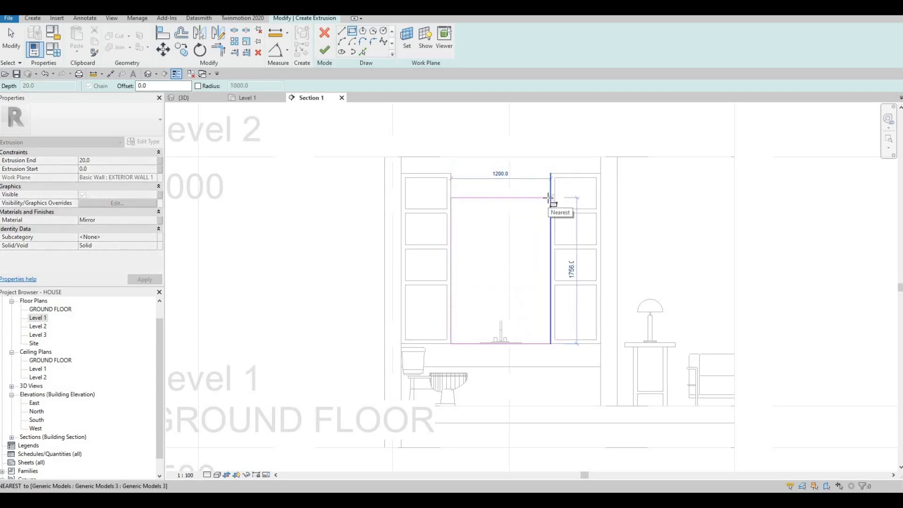
pyautogui.click(550, 198)
pyautogui.press('Escape')
pyautogui.press('Escape')
pyautogui.press('Escape')
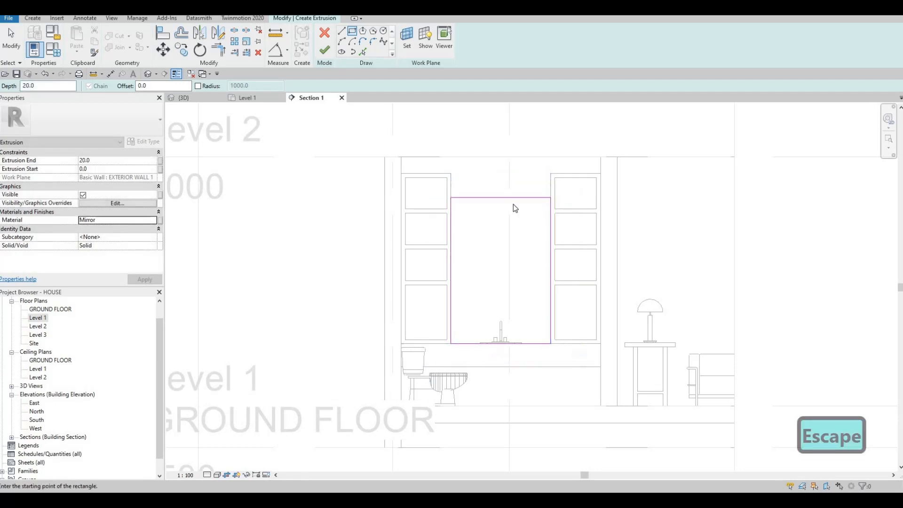
pyautogui.press('Escape')
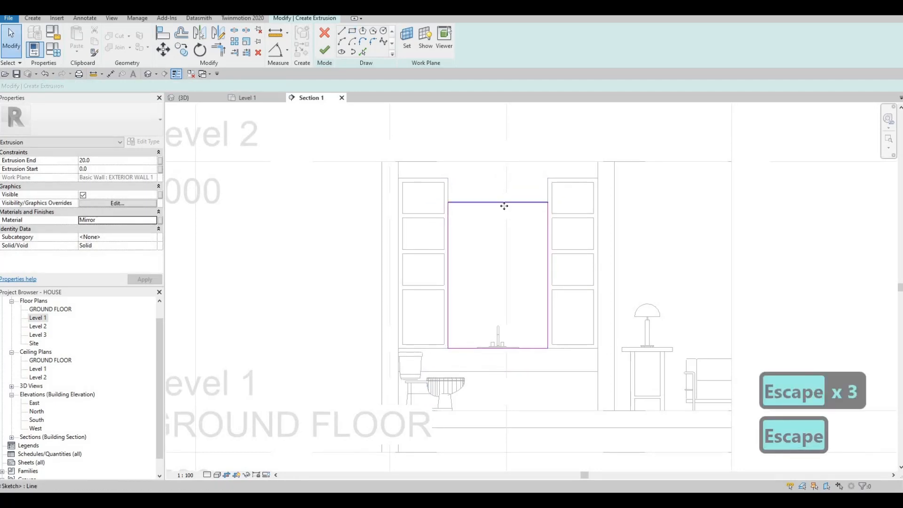
# Lower the mirror sketch's upper edge to a height of about 1570 mm, and finish the extrusion and the in-place model
pyautogui.moveTo(505, 203); pyautogui.dragTo(504, 218)
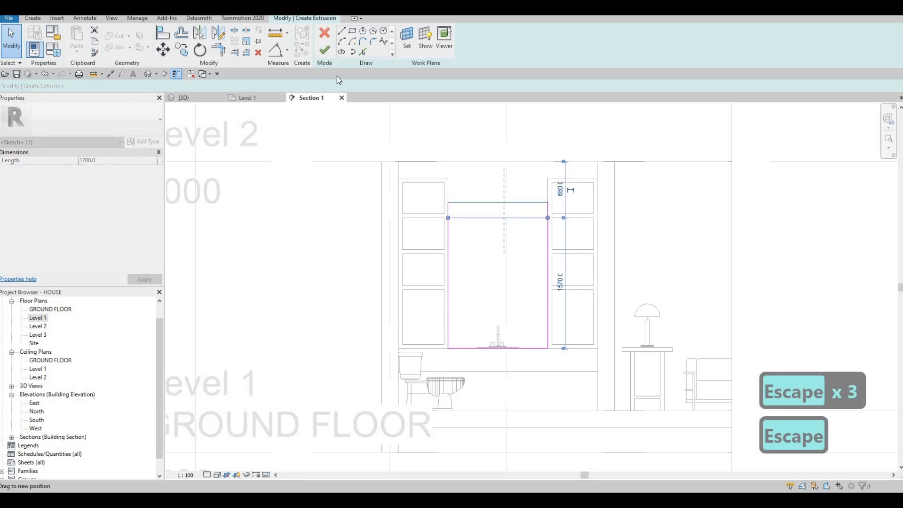
pyautogui.press('Escape')
pyautogui.click(324, 50)
pyautogui.press('Escape')
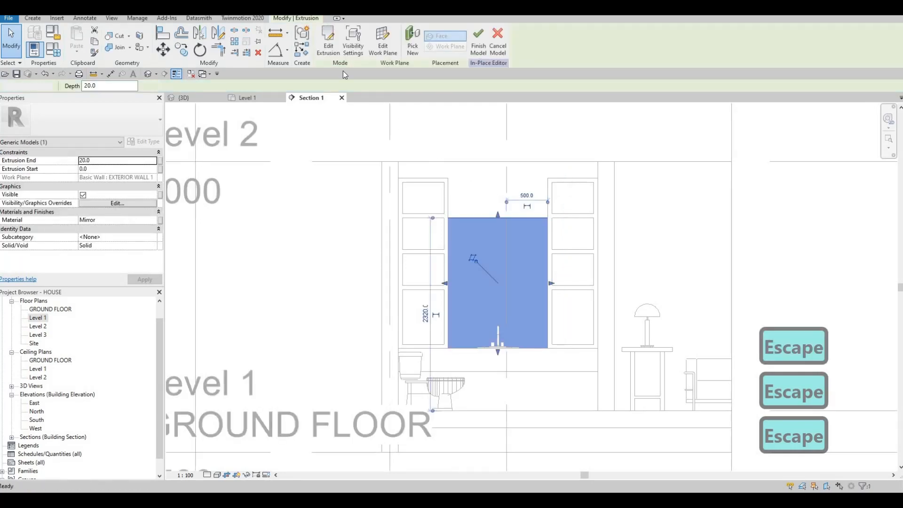
pyautogui.scroll(2, 489, 195)
pyautogui.click(322, 51)
pyautogui.press('Escape')
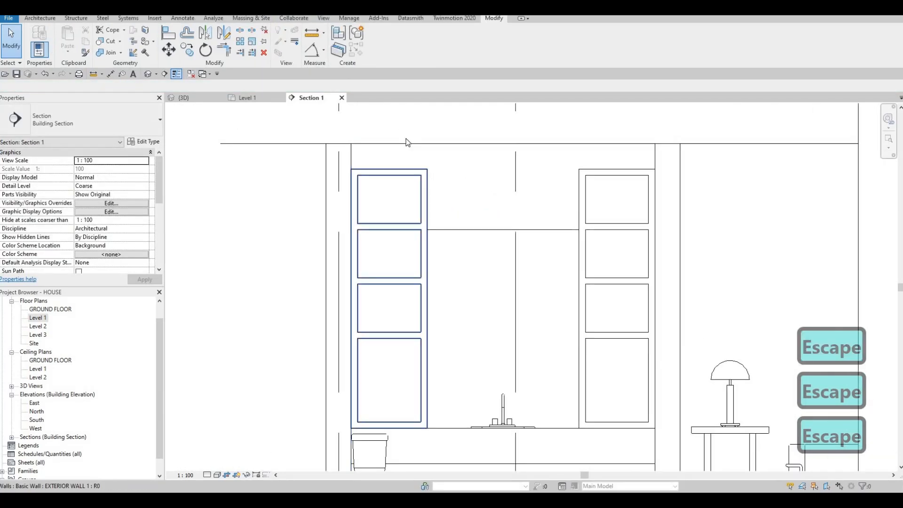
# Edit the extrusion of the shelf unit above the toilet, sketching a 1200 by 480 mm rectangle above the mirror to the opposite unit
pyautogui.click(408, 142)
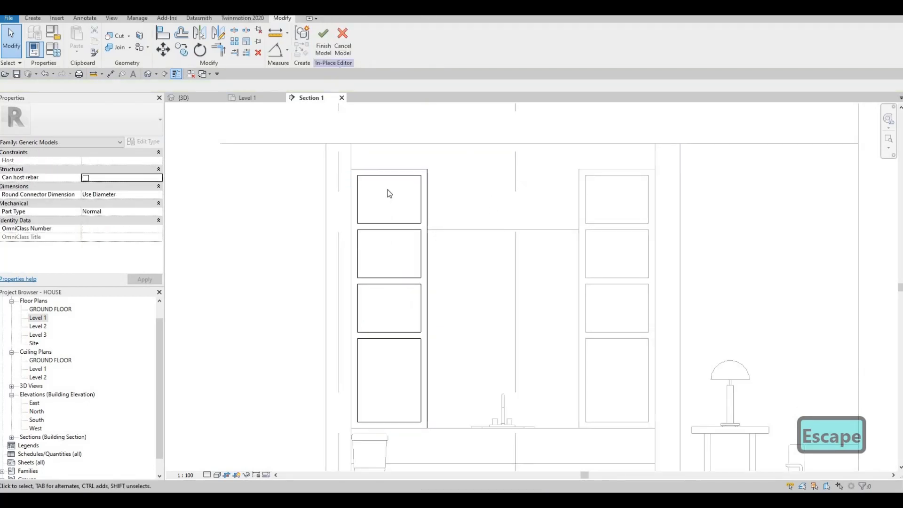
pyautogui.click(426, 198)
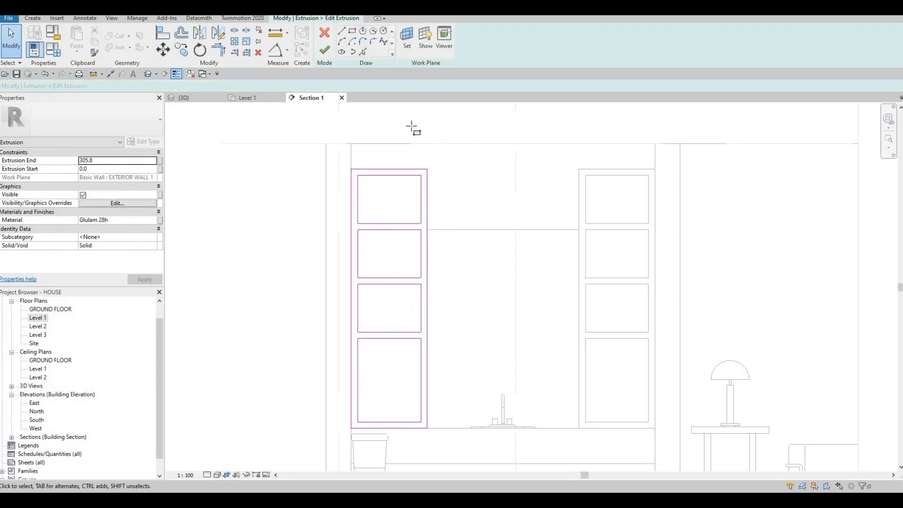
pyautogui.click(429, 167)
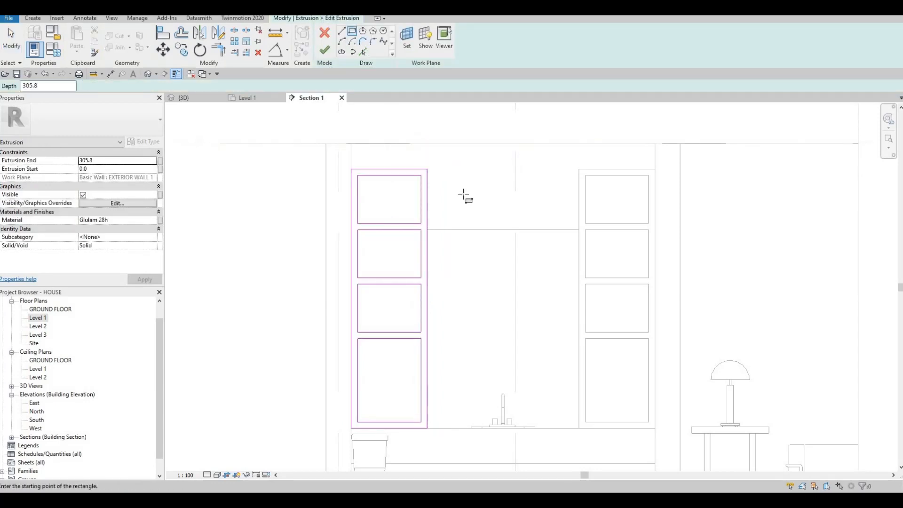
pyautogui.click(578, 230)
pyautogui.press('Escape')
pyautogui.press('Escape')
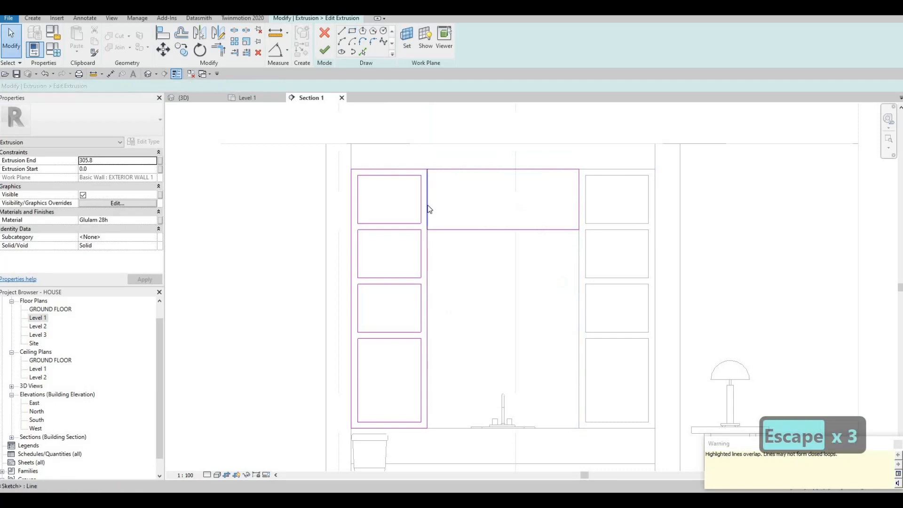
# Delete the rectangle's edge overlapping the shelf unit, trim the unit's inner side to the bridge's underside, and finish the sketch
pyautogui.click(427, 206)
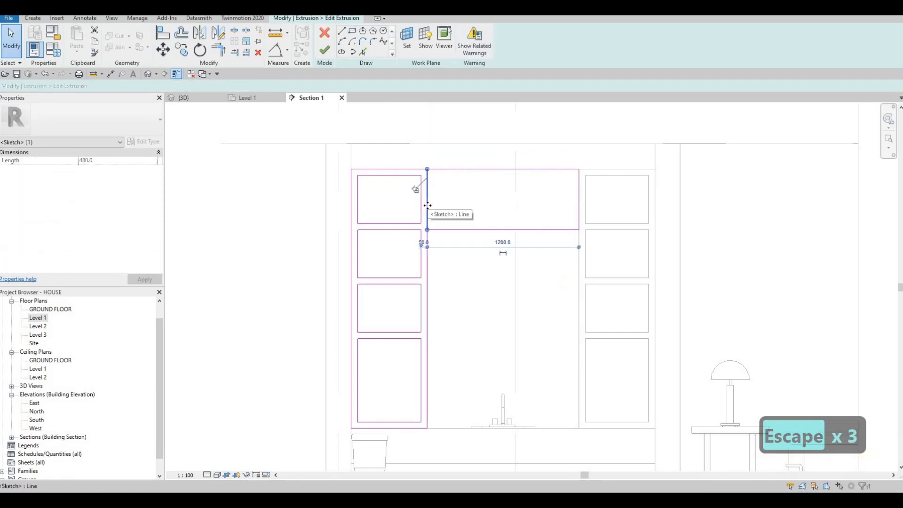
pyautogui.press('Delete')
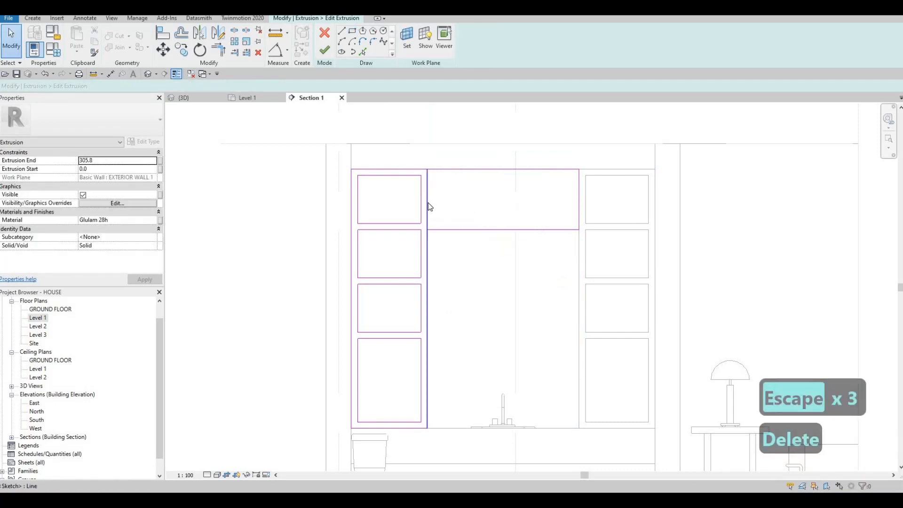
pyautogui.press('t')
pyautogui.press('r')
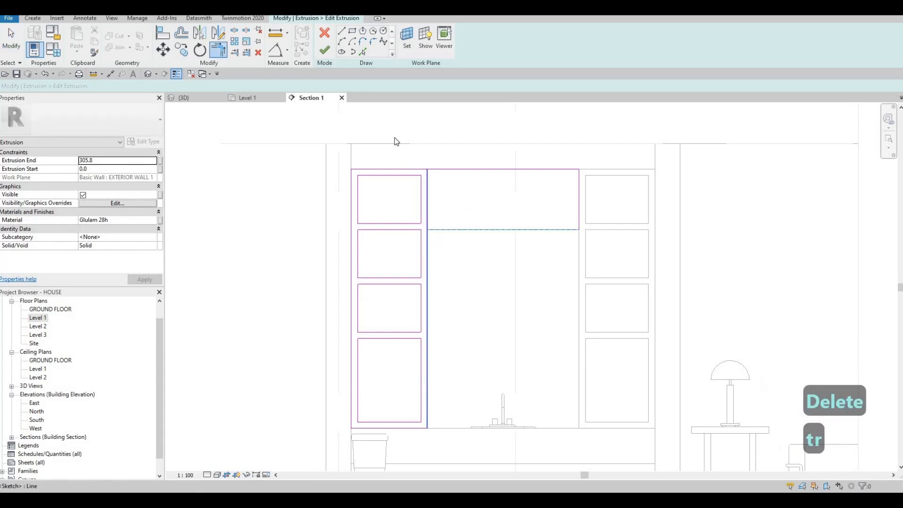
pyautogui.press('Escape')
pyautogui.click(330, 49)
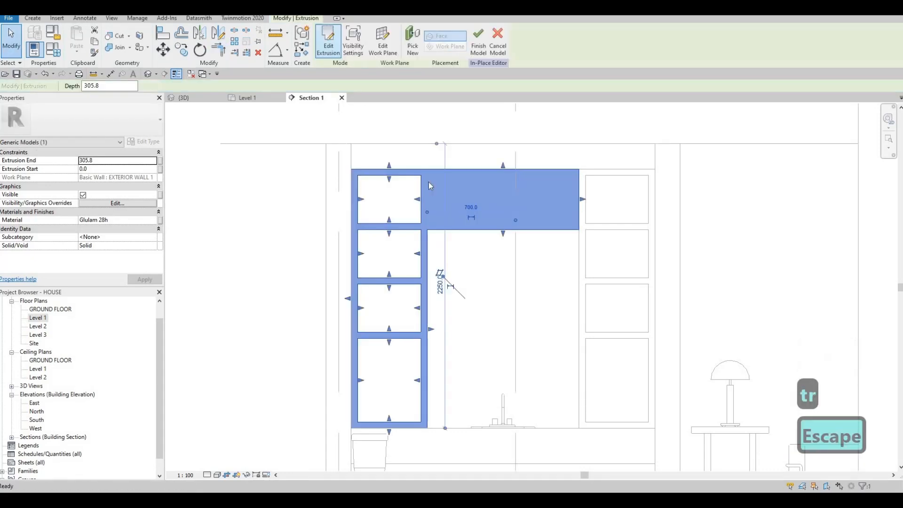
# Reopen the shelf extrusion's sketch and copy the uppermost opening 600 mm sideways into the bridging section above the mirror
pyautogui.press('Escape')
pyautogui.doubleClick(436, 210)
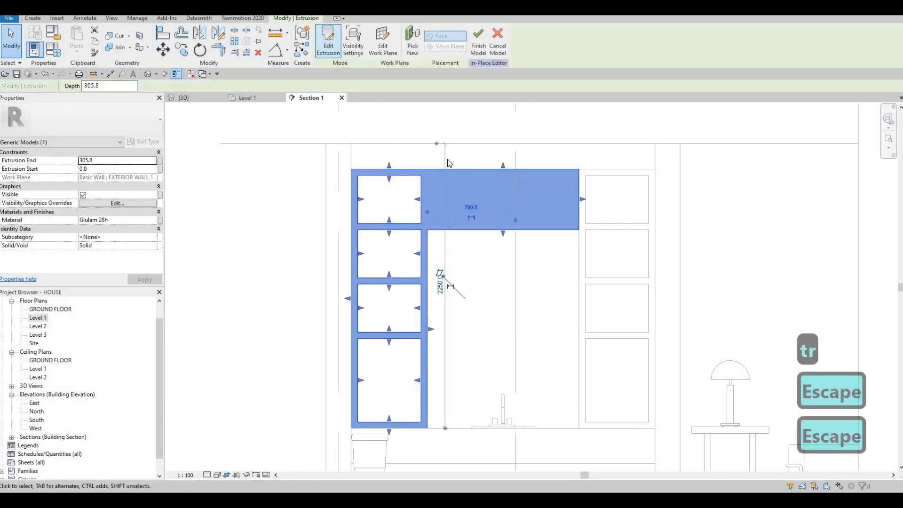
pyautogui.press('Tab')
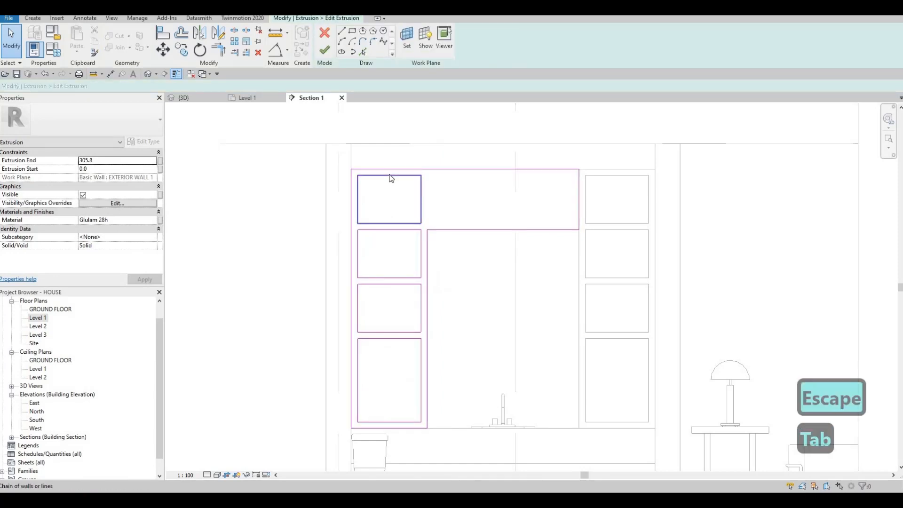
pyautogui.click(396, 176)
pyautogui.press('c')
pyautogui.press('o')
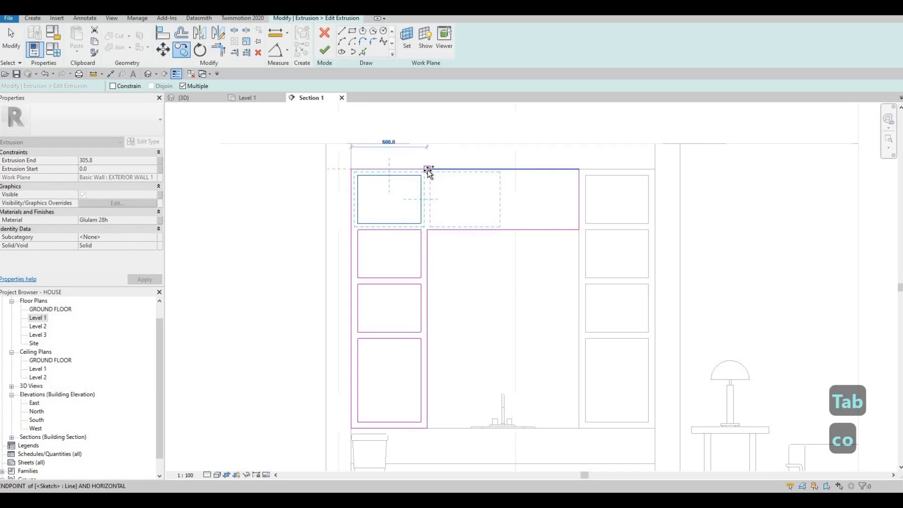
pyautogui.click(486, 199)
pyautogui.press('Escape')
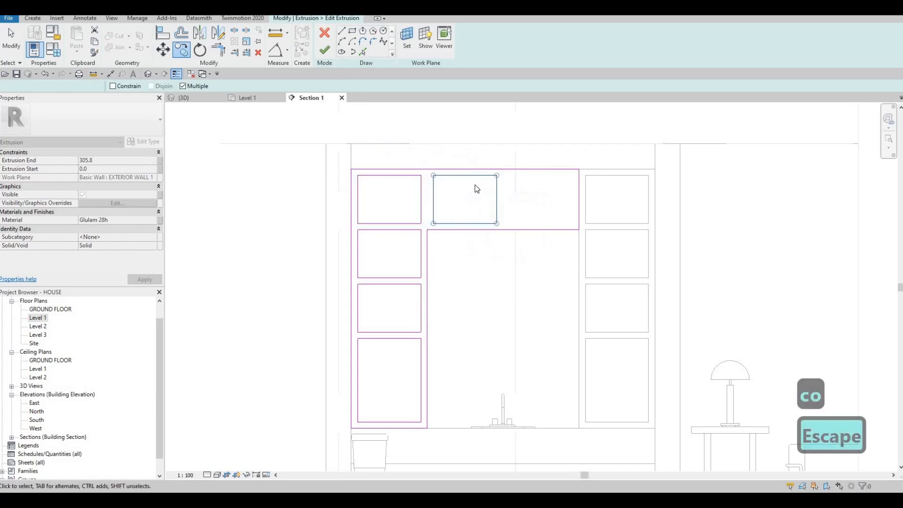
# Delete the shelf unit's 600 mm top segment and trim the bridge's top line to the unit's outer side as one continuous edge
pyautogui.scroll(1, 473, 186)
pyautogui.scroll(1, 446, 163)
pyautogui.press('Escape')
pyautogui.click(376, 160)
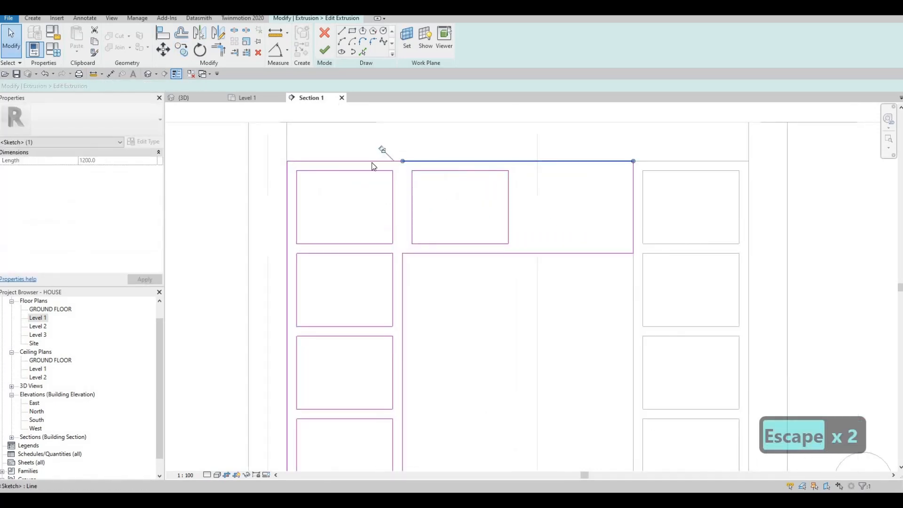
pyautogui.press('Escape')
pyautogui.click(375, 162)
pyautogui.press('BackSpace')
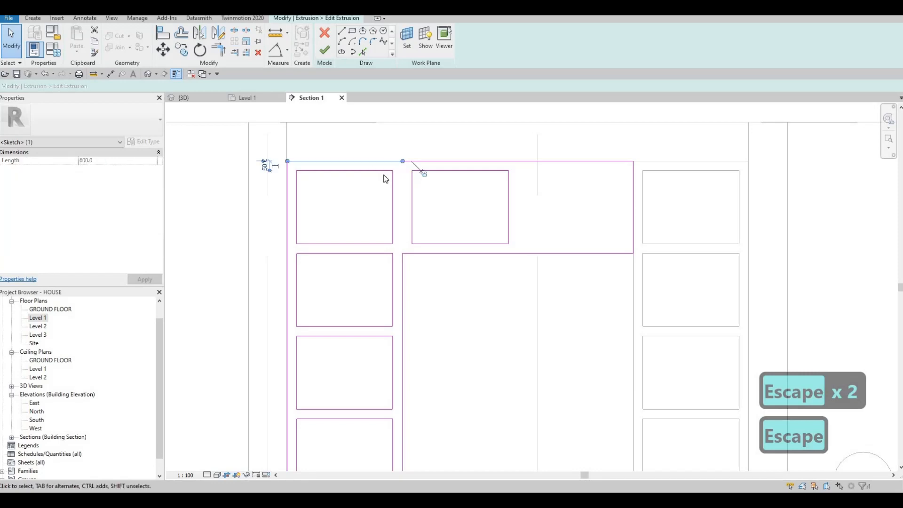
pyautogui.press('Escape')
pyautogui.press('Escape')
pyautogui.press('t')
pyautogui.press('r')
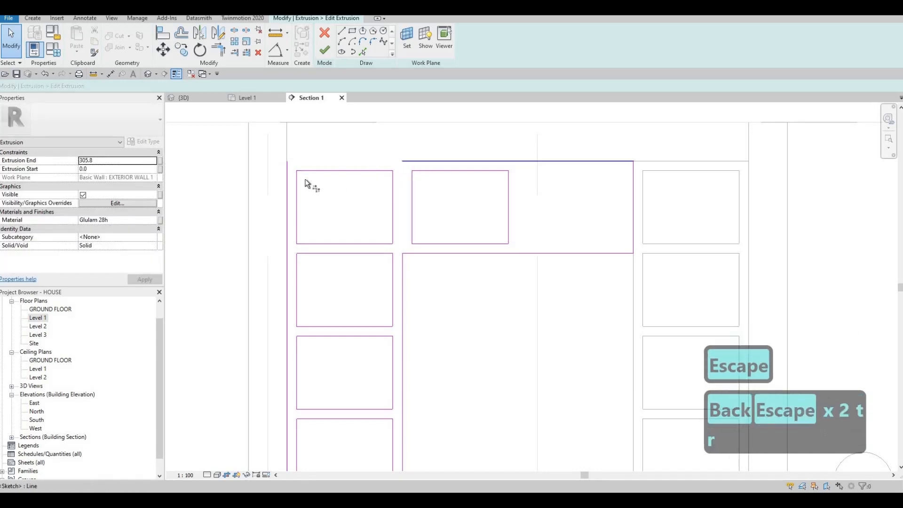
pyautogui.click(285, 180)
pyautogui.click(410, 161)
pyautogui.press('Escape')
pyautogui.press('Escape')
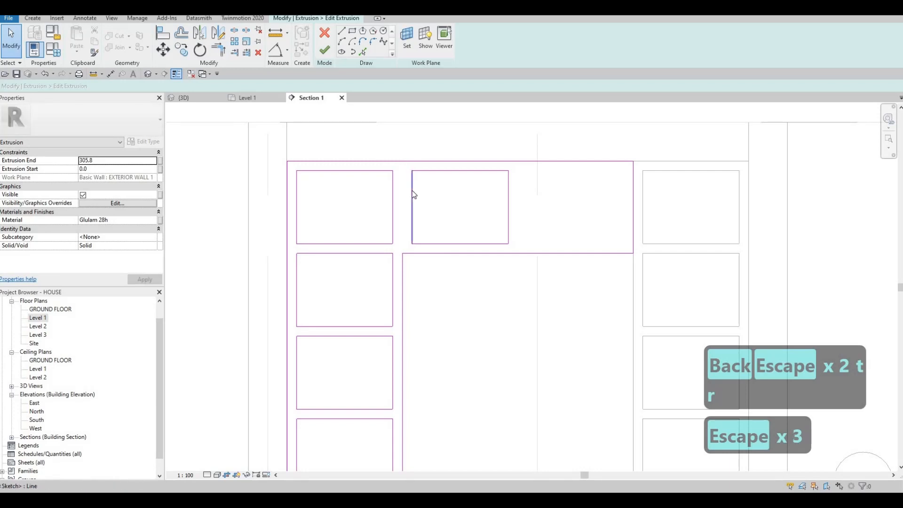
# Align the copied opening's near edge with the inner side of the shelf unit below it
pyautogui.press('a')
pyautogui.press('l')
pyautogui.click(403, 267)
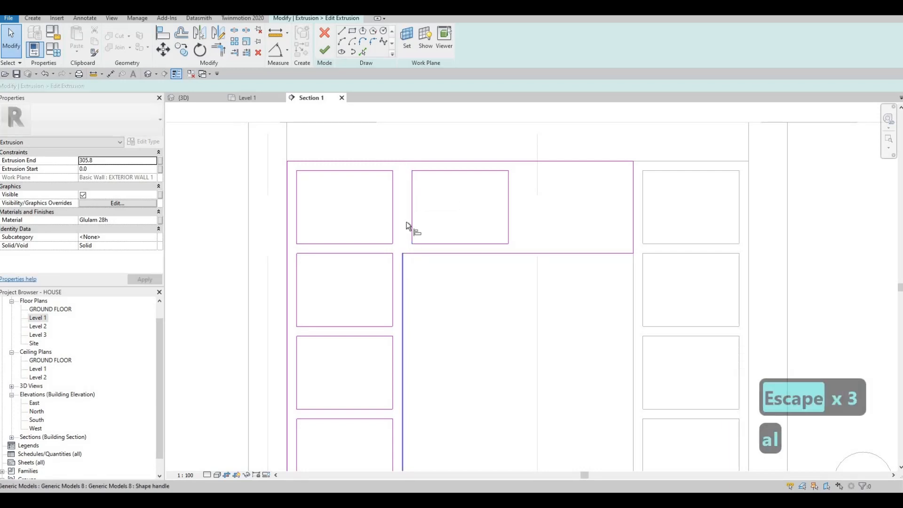
pyautogui.click(413, 205)
pyautogui.press('Escape')
pyautogui.press('Escape')
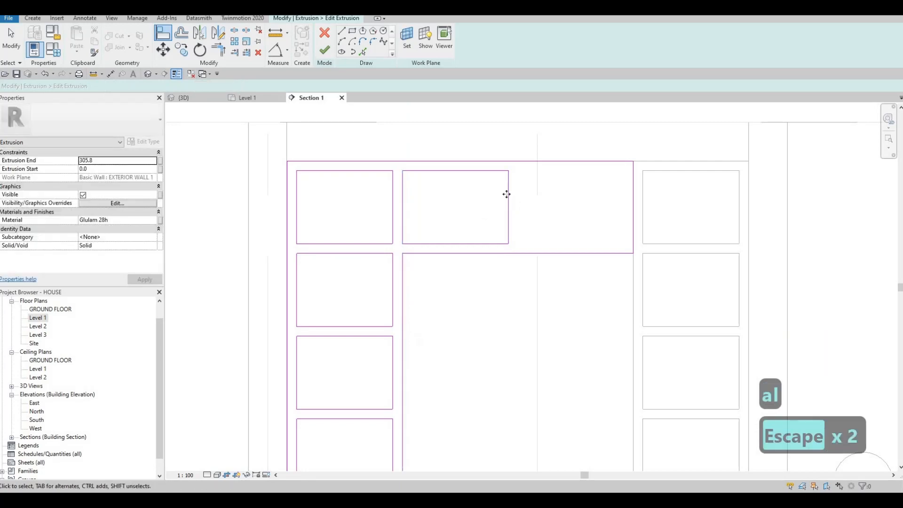
# Stretch the copied opening across the bridge, set its far edge 50 mm from the bridge's end, and finish the sketch and in-place model
pyautogui.moveTo(509, 200); pyautogui.dragTo(624, 203)
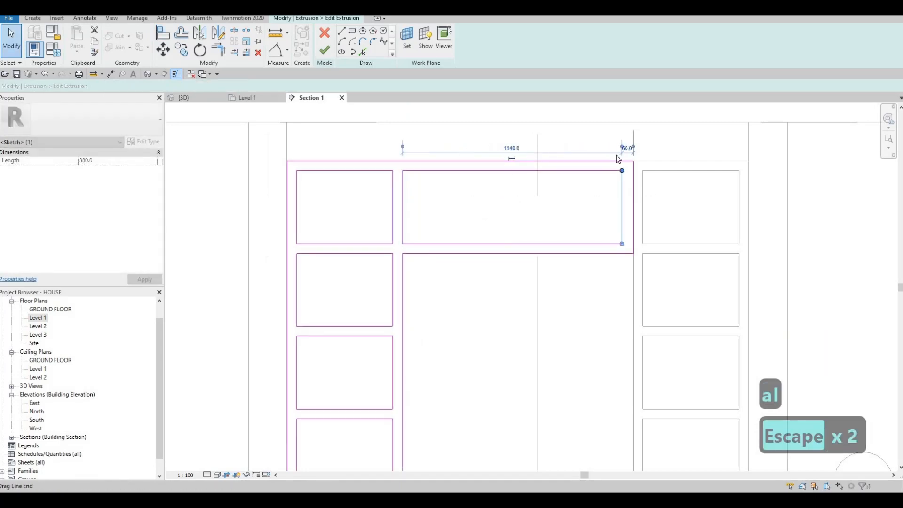
pyautogui.scroll(3, 628, 156)
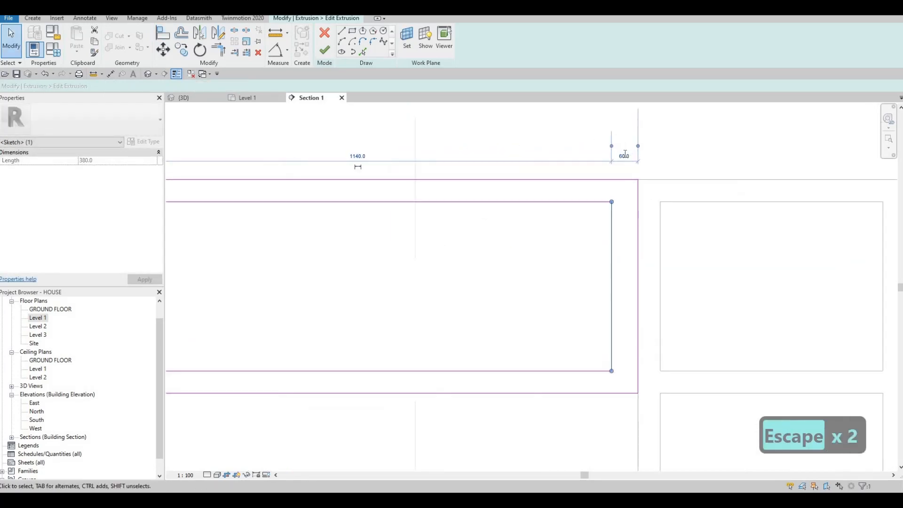
pyautogui.click(624, 154)
pyautogui.write('50')
pyautogui.press('Return')
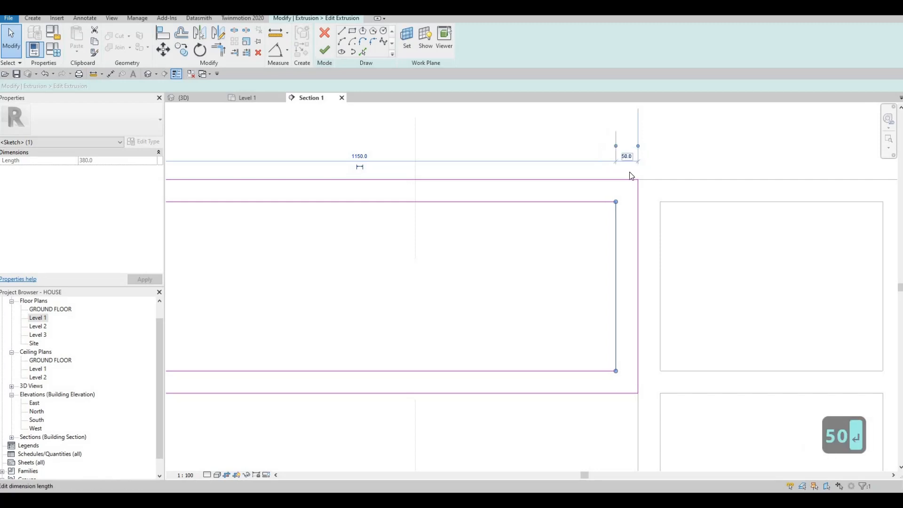
pyautogui.press('Escape')
pyautogui.press('Escape')
pyautogui.scroll(-4, 596, 179)
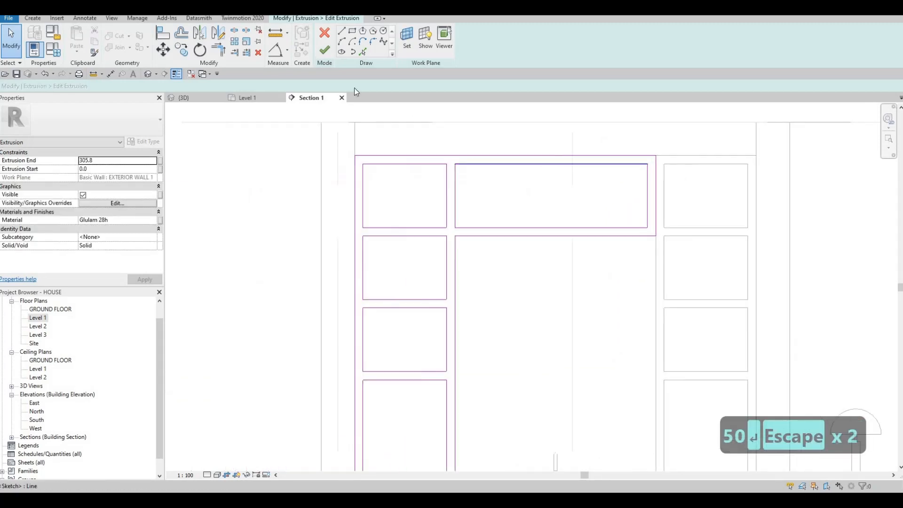
pyautogui.click(324, 50)
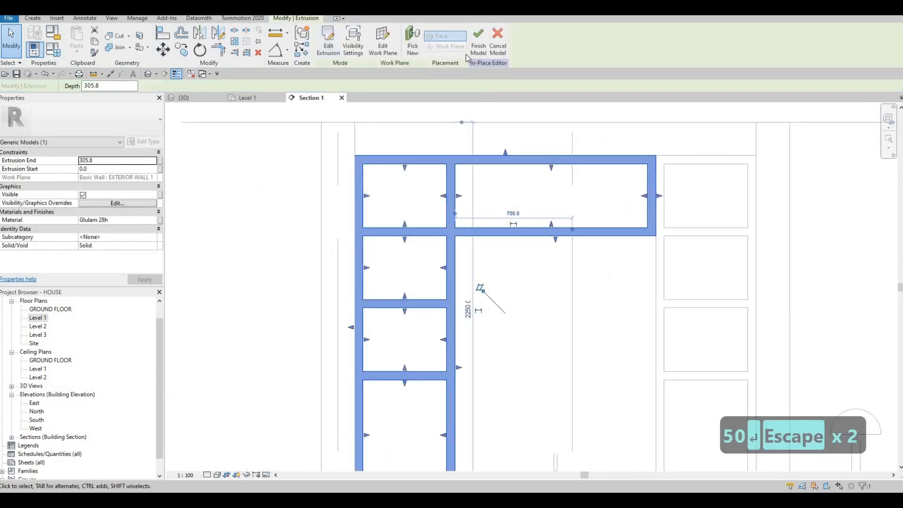
# Examine the bridging shelf, both shelf units, the mirror and the sink counter from several angles in the 3D view
pyautogui.click(194, 99)
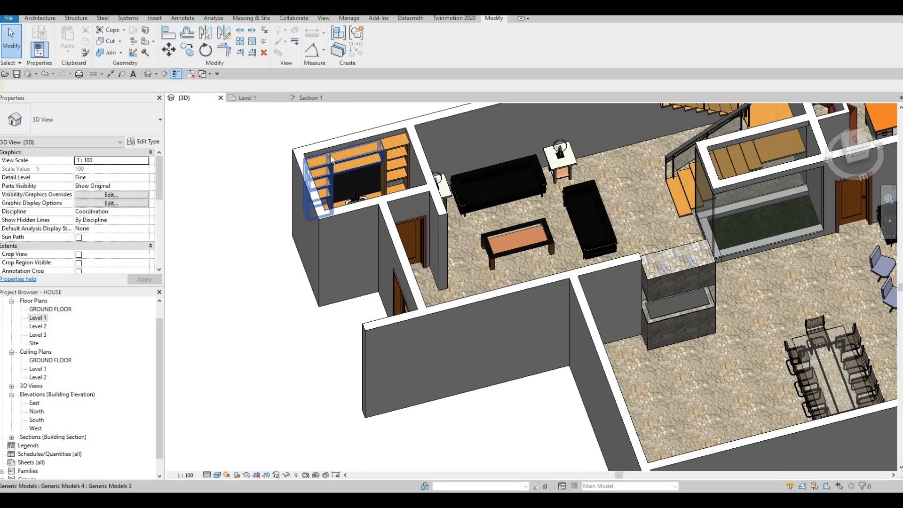
pyautogui.keyDown('shift'); pyautogui.moveTo(331, 162); pyautogui.dragTo(444, 127, button='middle'); pyautogui.keyUp('shift')
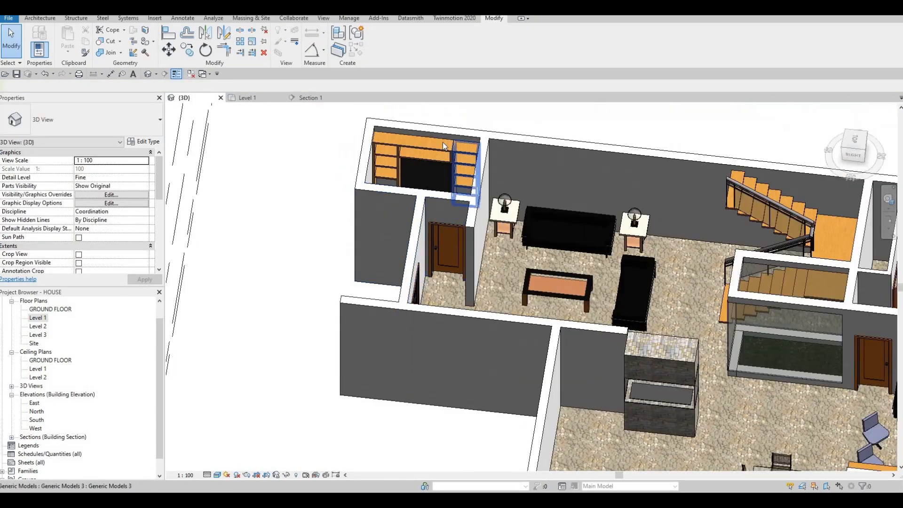
pyautogui.scroll(4, 444, 143)
pyautogui.scroll(3, 445, 211)
pyautogui.moveTo(444, 211); pyautogui.dragTo(501, 237, button='middle')
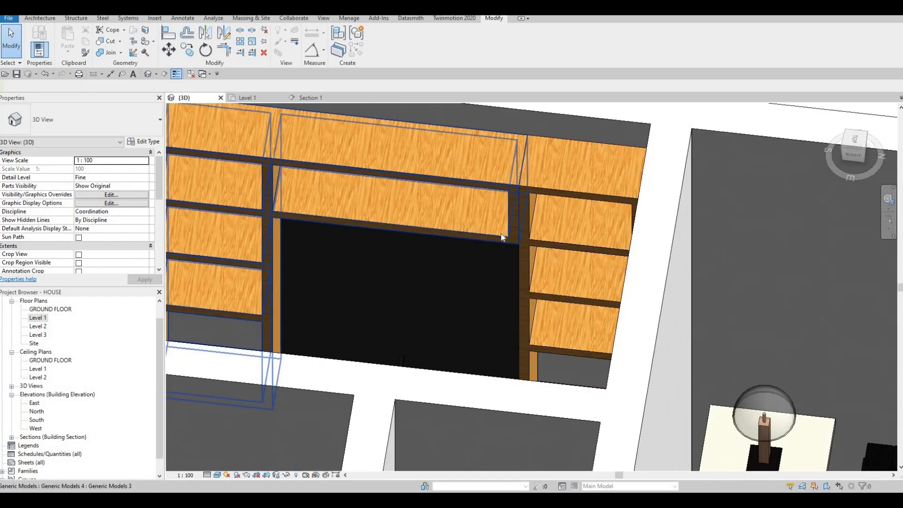
pyautogui.scroll(-3, 371, 200)
pyautogui.scroll(2, 525, 222)
pyautogui.press('Escape')
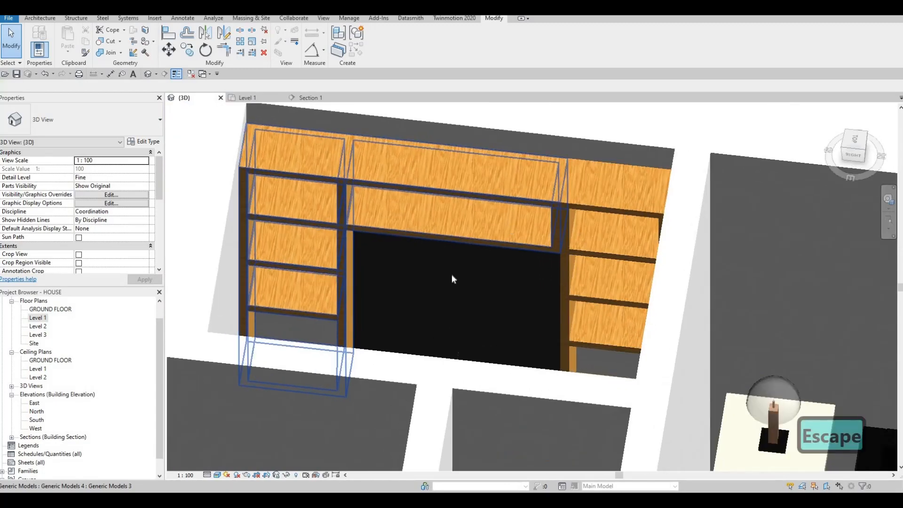
pyautogui.press('Escape')
pyautogui.scroll(-2, 490, 282)
pyautogui.keyDown('shift'); pyautogui.moveTo(510, 288); pyautogui.dragTo(417, 239, button='middle'); pyautogui.keyUp('shift')
pyautogui.scroll(3, 418, 239)
pyautogui.scroll(-3, 418, 178)
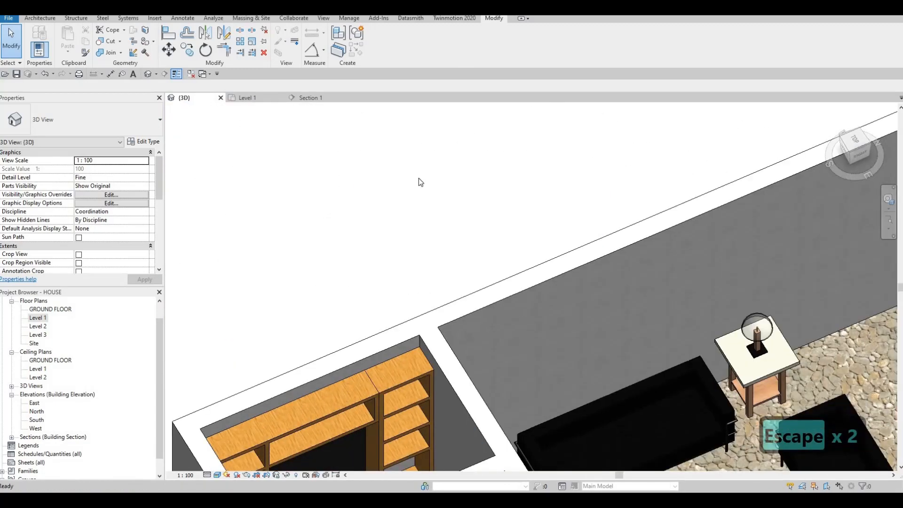
pyautogui.scroll(-3, 418, 179)
pyautogui.scroll(3, 449, 233)
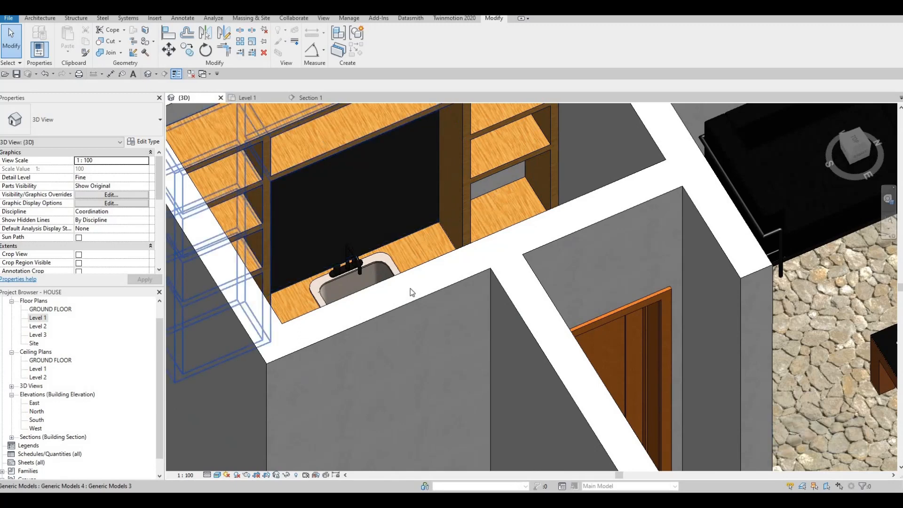
# Open the mirror above the sink for in-place editing and set the visual style to Hidden Line
pyautogui.click(349, 192)
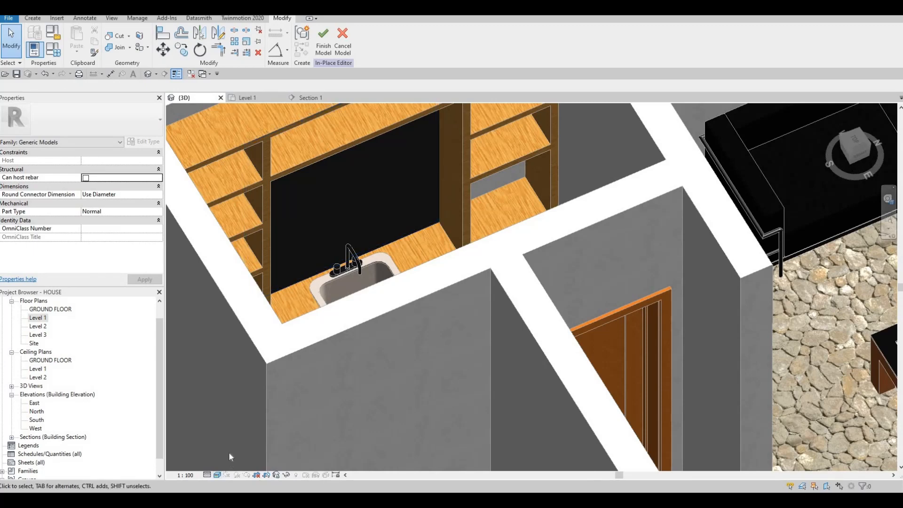
pyautogui.click(217, 475)
pyautogui.click(237, 427)
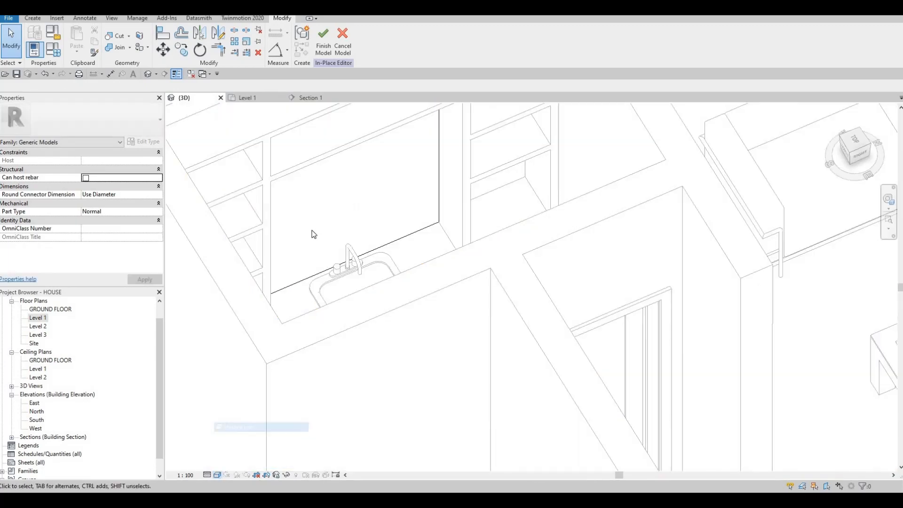
# Start a Sweep with a picked path and select the mirror's lower edge and both vertical side edges
pyautogui.moveTo(323, 230); pyautogui.dragTo(353, 252, button='middle')
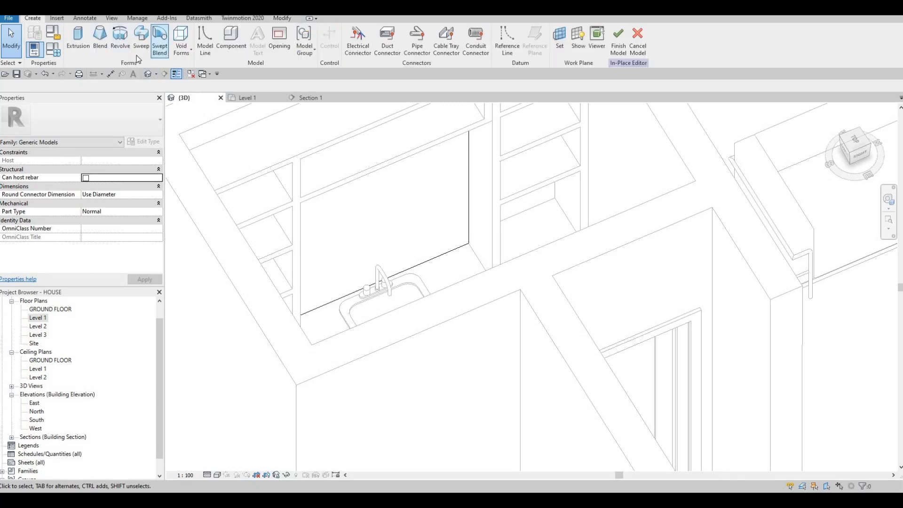
pyautogui.click(140, 56)
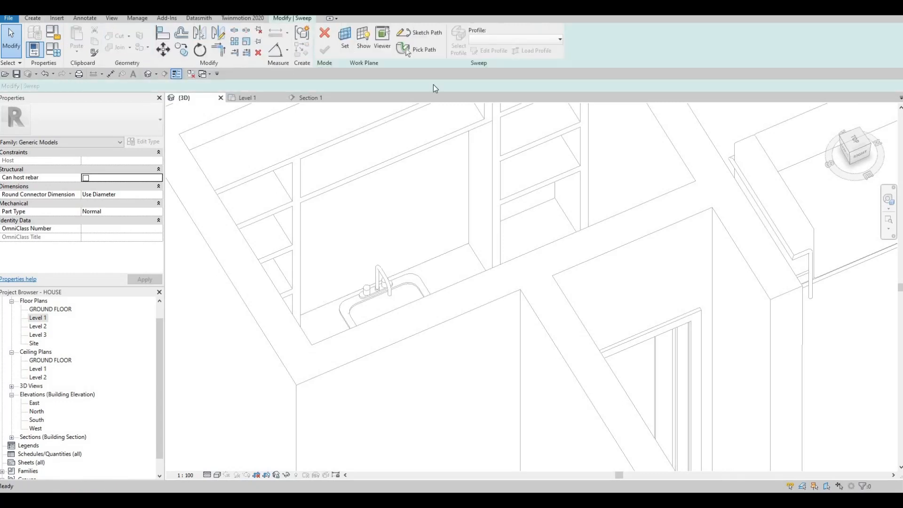
pyautogui.click(426, 53)
pyautogui.click(442, 254)
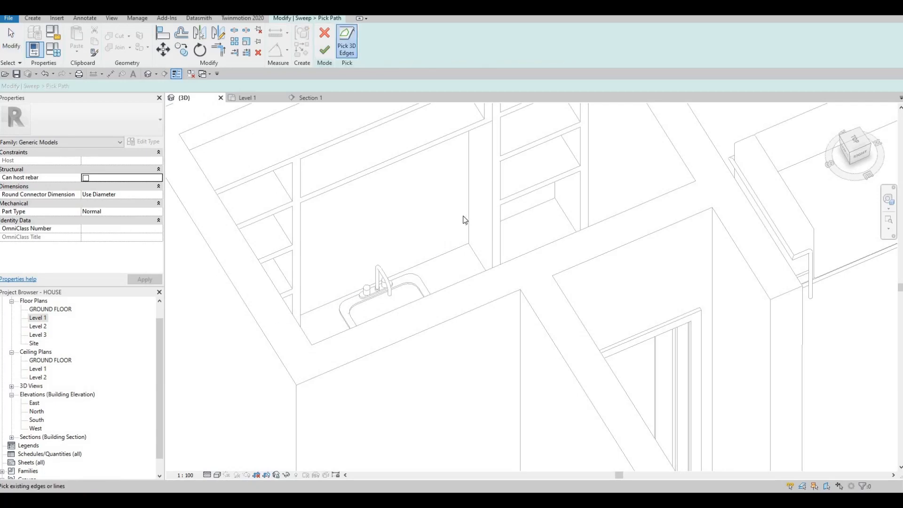
pyautogui.keyDown('shift'); pyautogui.moveTo(387, 162); pyautogui.dragTo(395, 309, button='middle'); pyautogui.keyUp('shift')
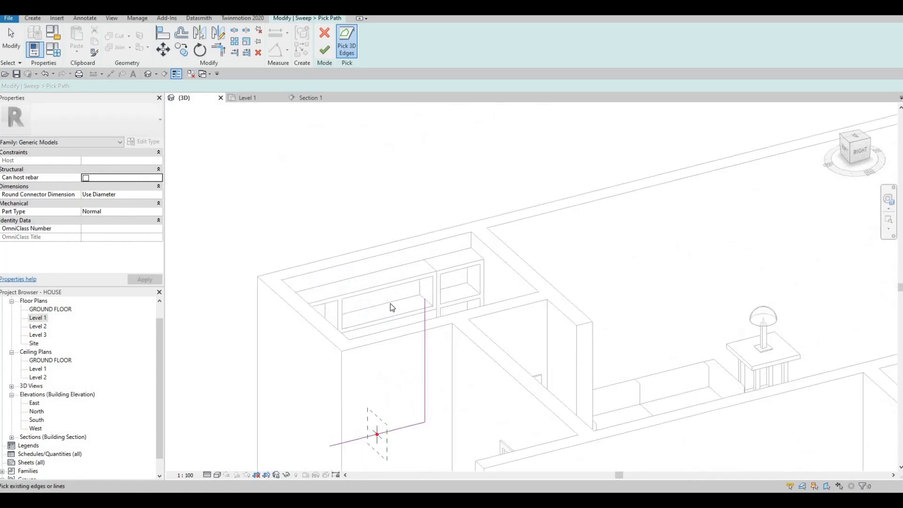
pyautogui.keyDown('shift'); pyautogui.moveTo(328, 267); pyautogui.dragTo(495, 265, button='middle'); pyautogui.keyUp('shift')
pyautogui.scroll(-1, 495, 265)
pyautogui.moveTo(583, 128); pyautogui.dragTo(487, 264, button='middle')
pyautogui.moveTo(536, 223); pyautogui.dragTo(502, 249, button='middle')
pyautogui.keyDown('shift'); pyautogui.moveTo(546, 216); pyautogui.dragTo(498, 211, button='middle'); pyautogui.keyUp('shift')
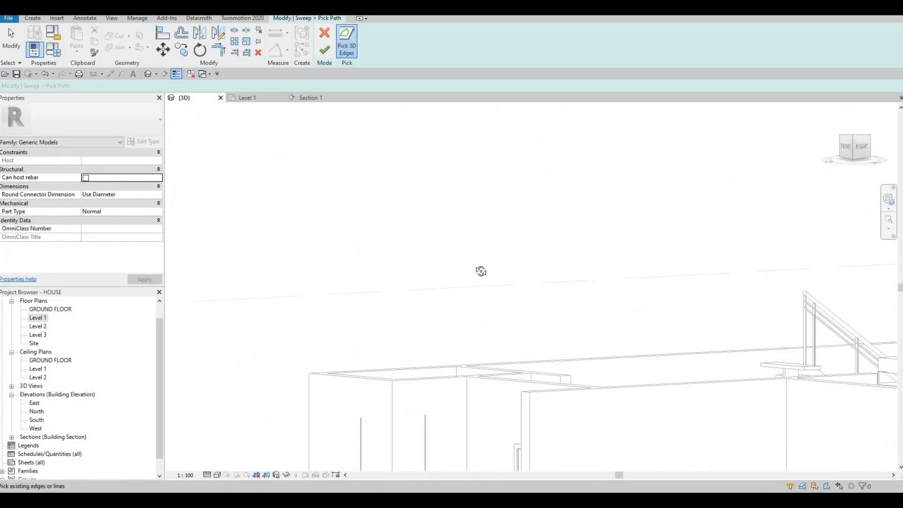
pyautogui.keyDown('shift'); pyautogui.moveTo(480, 270); pyautogui.dragTo(430, 163, button='middle'); pyautogui.keyUp('shift')
pyautogui.keyDown('shift'); pyautogui.moveTo(428, 343); pyautogui.dragTo(467, 358, button='middle'); pyautogui.keyUp('shift')
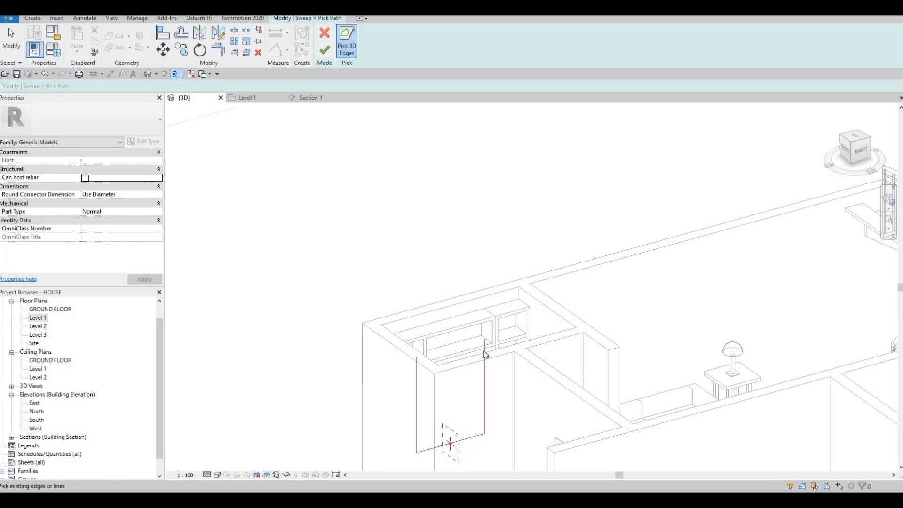
# Set the visual style to Wireframe, add the mirror's upper edge to close the sweep path, and finish the path
pyautogui.press('Tab')
pyautogui.keyDown('shift'); pyautogui.moveTo(493, 297); pyautogui.dragTo(454, 381, button='middle'); pyautogui.keyUp('shift')
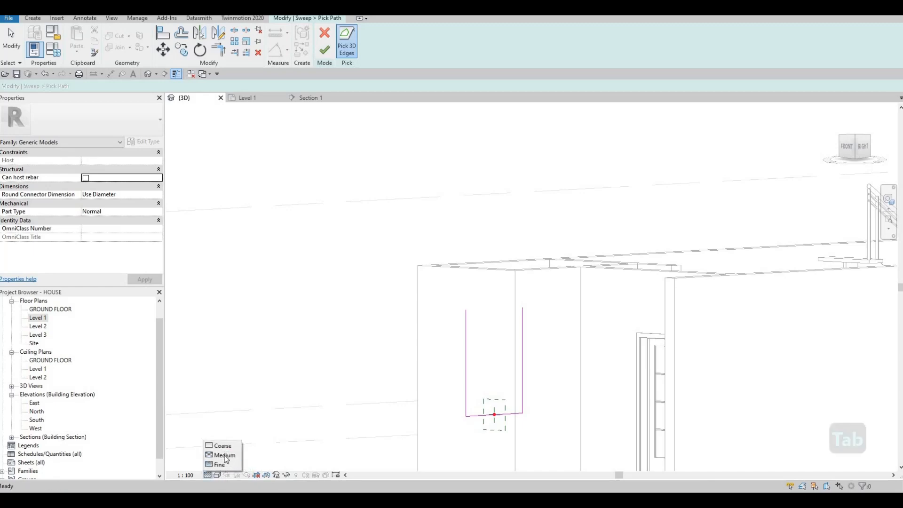
pyautogui.click(217, 475)
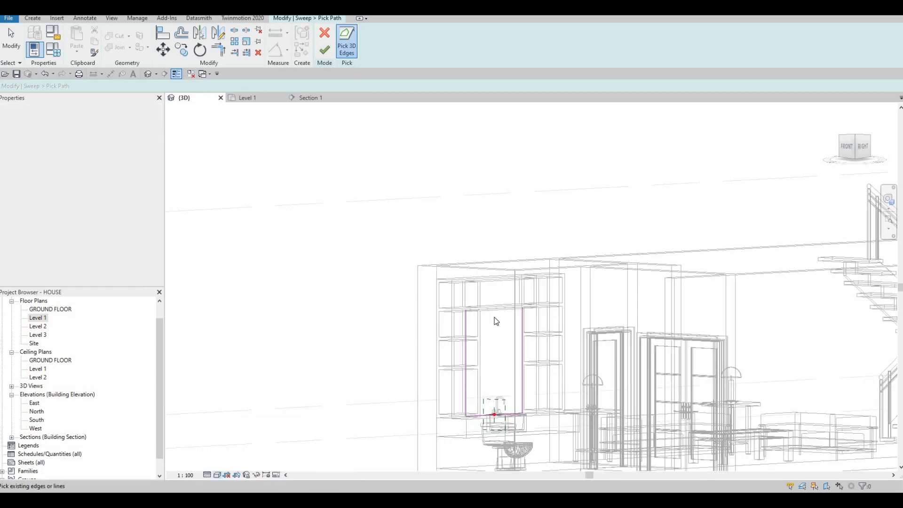
pyautogui.keyDown('shift'); pyautogui.moveTo(504, 250); pyautogui.dragTo(513, 230, button='middle'); pyautogui.keyUp('shift')
pyautogui.scroll(5, 496, 262)
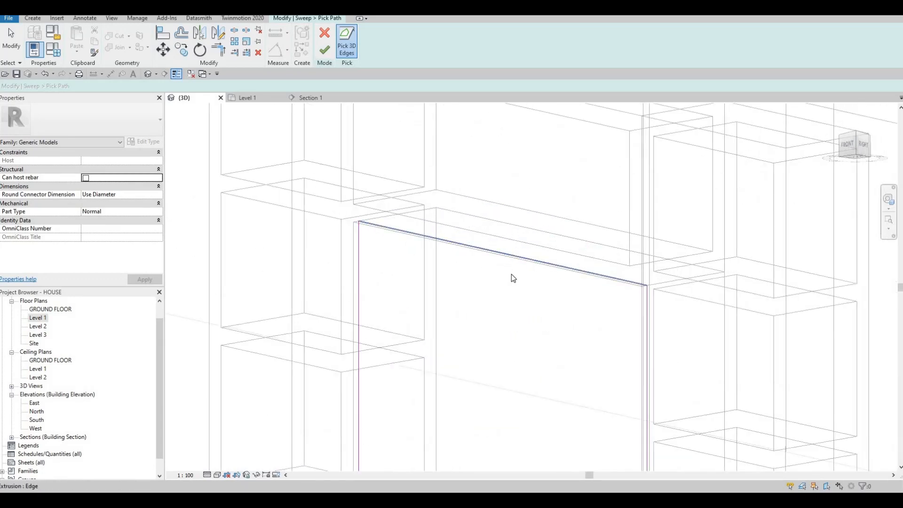
pyautogui.scroll(-3, 512, 274)
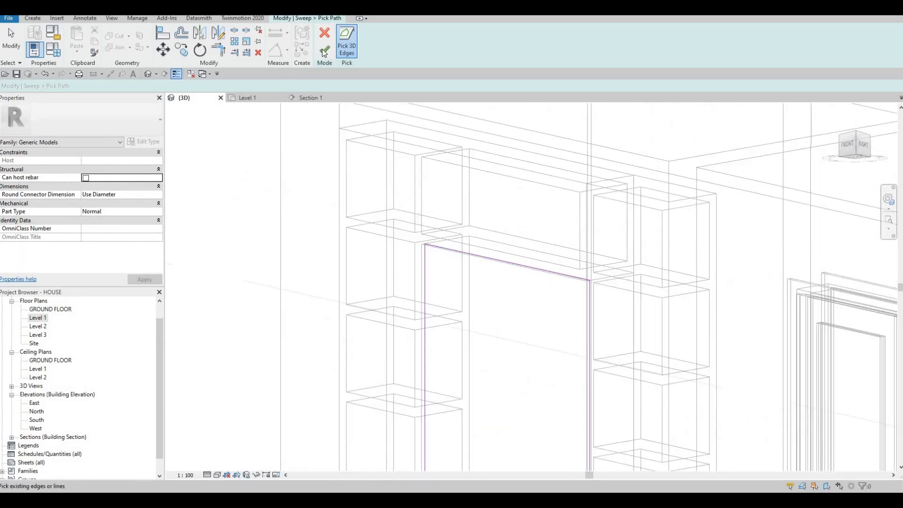
pyautogui.click(325, 50)
# Edit the sweep's profile and sketch a 5 mm by 5 mm square starting at the intersection of the reference planes
pyautogui.keyDown('shift'); pyautogui.moveTo(456, 167); pyautogui.dragTo(459, 273, button='middle'); pyautogui.keyUp('shift')
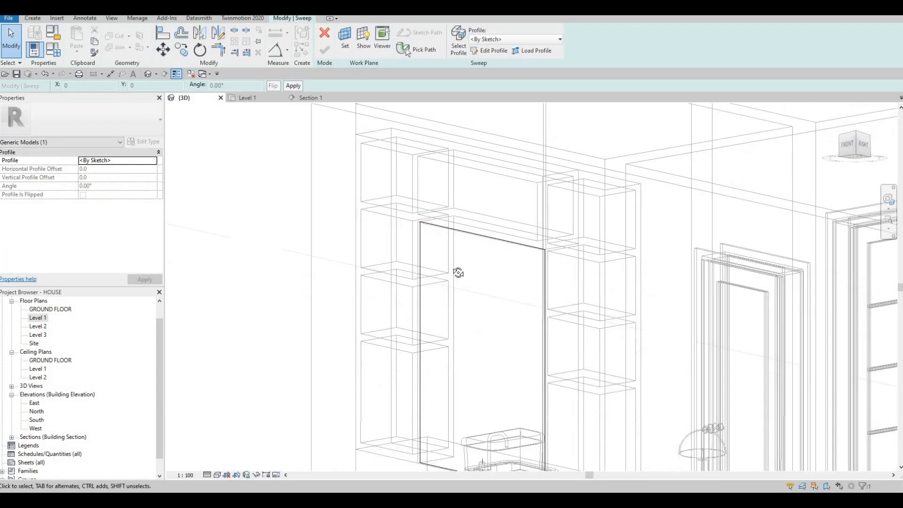
pyautogui.keyDown('shift'); pyautogui.moveTo(498, 120); pyautogui.dragTo(494, 228, button='middle'); pyautogui.keyUp('shift')
pyautogui.click(489, 50)
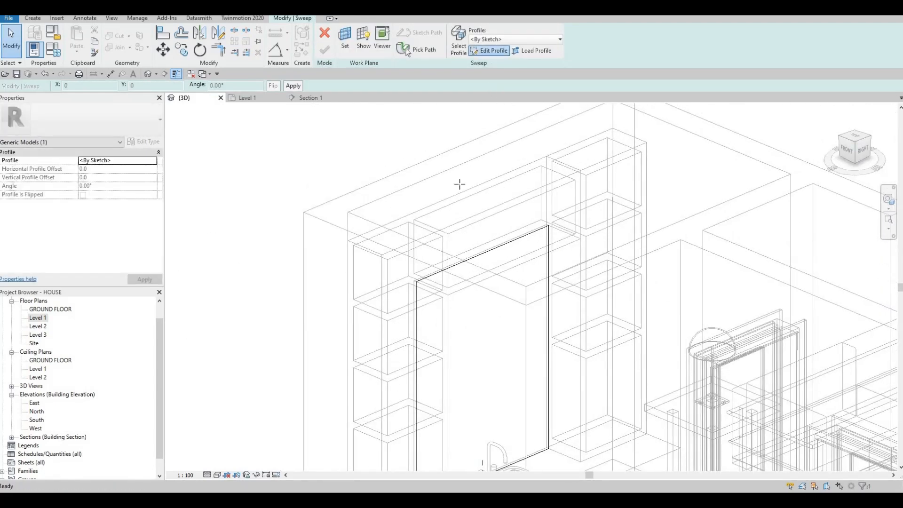
pyautogui.scroll(10, 424, 346)
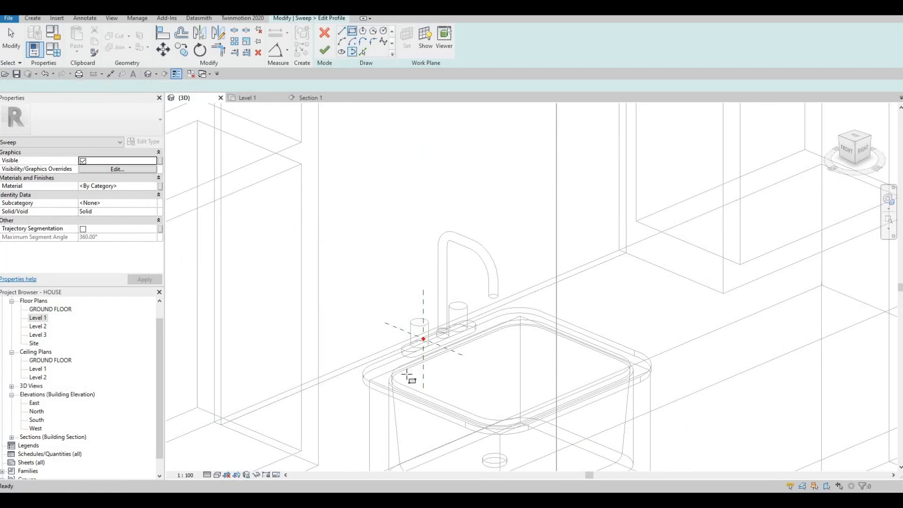
pyautogui.scroll(4, 422, 341)
pyautogui.keyDown('shift'); pyautogui.moveTo(486, 324); pyautogui.dragTo(429, 371, button='middle'); pyautogui.keyUp('shift')
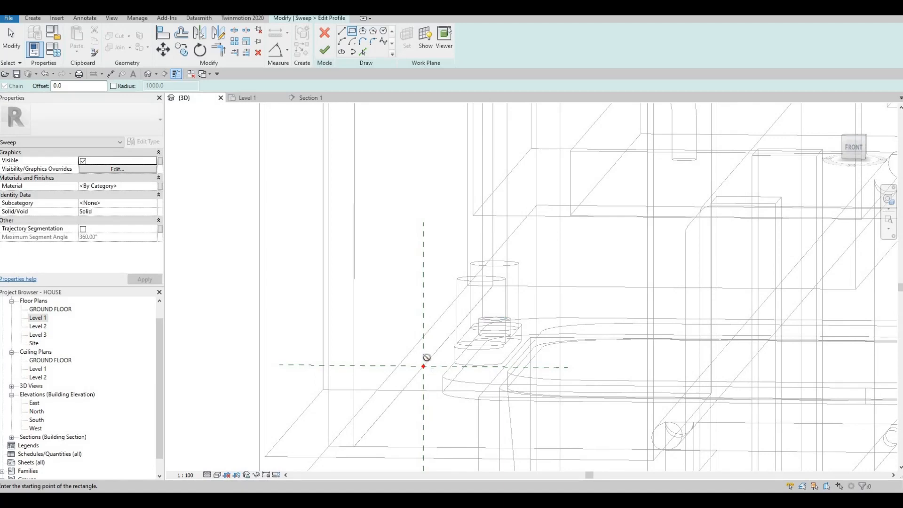
pyautogui.click(429, 359)
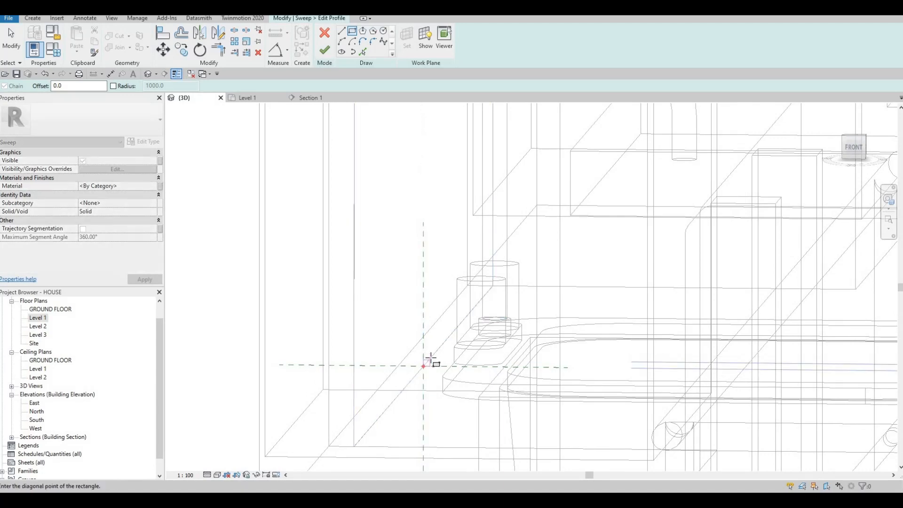
pyautogui.click(428, 361)
pyautogui.scroll(5, 429, 363)
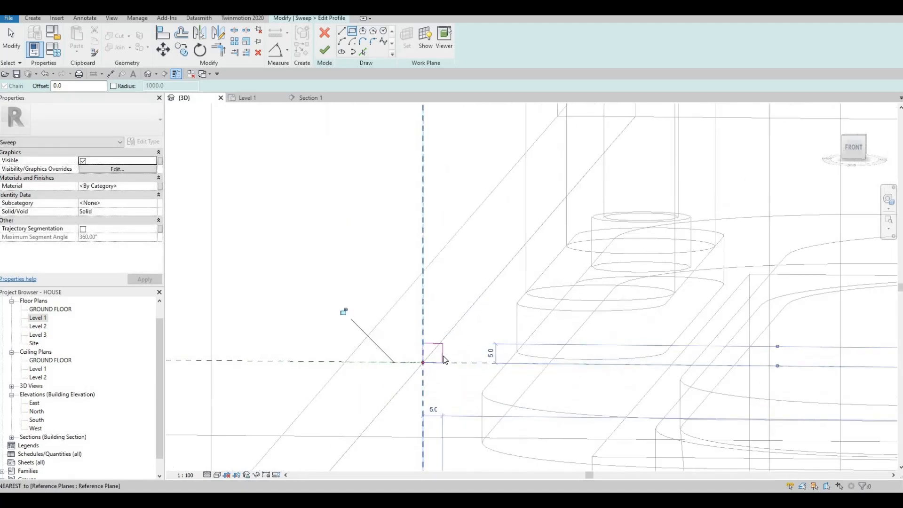
pyautogui.press('Escape')
pyautogui.press('Escape')
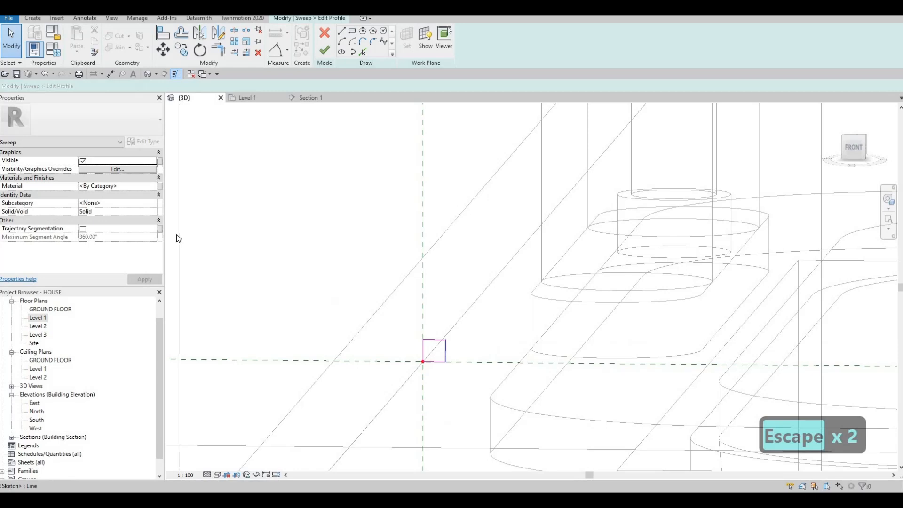
# Assign the Glass, White, High Luminance material to the sweep, using a material search for "LIGHT"
pyautogui.click(149, 189)
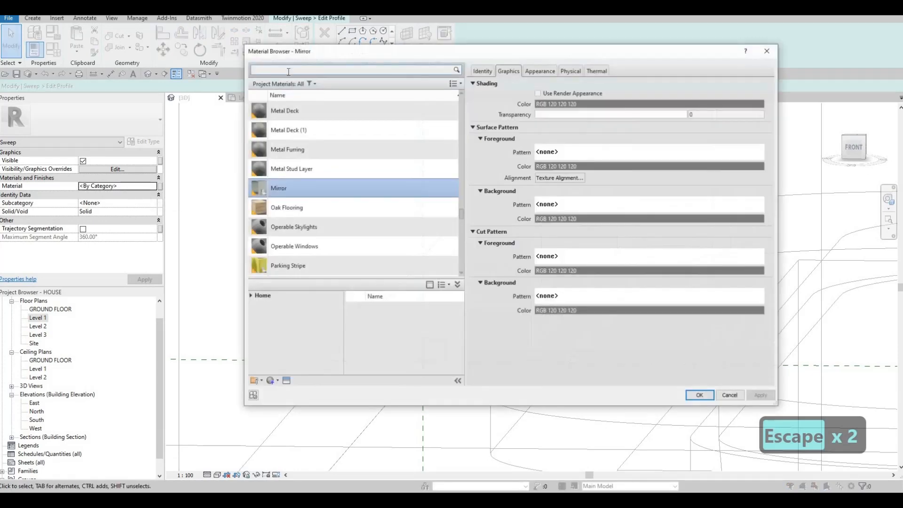
pyautogui.click(285, 71)
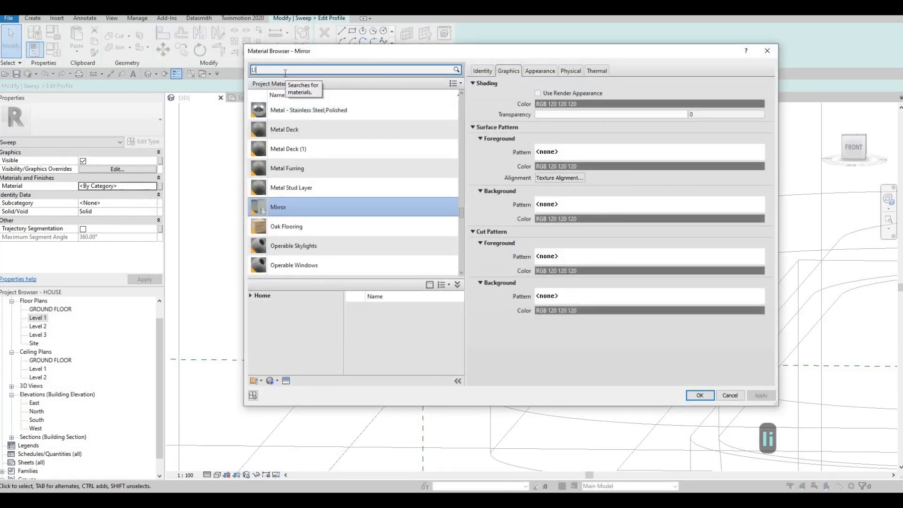
pyautogui.write('LIGHTING')
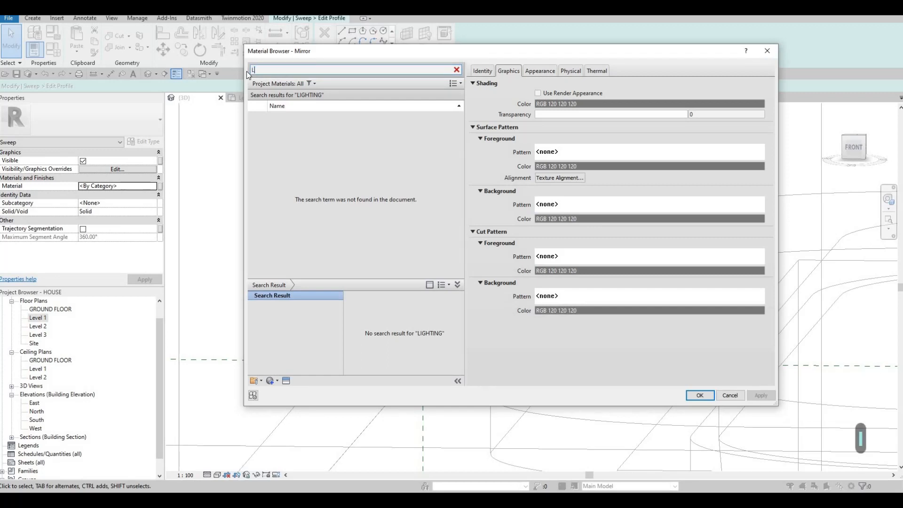
pyautogui.write('IGHT')
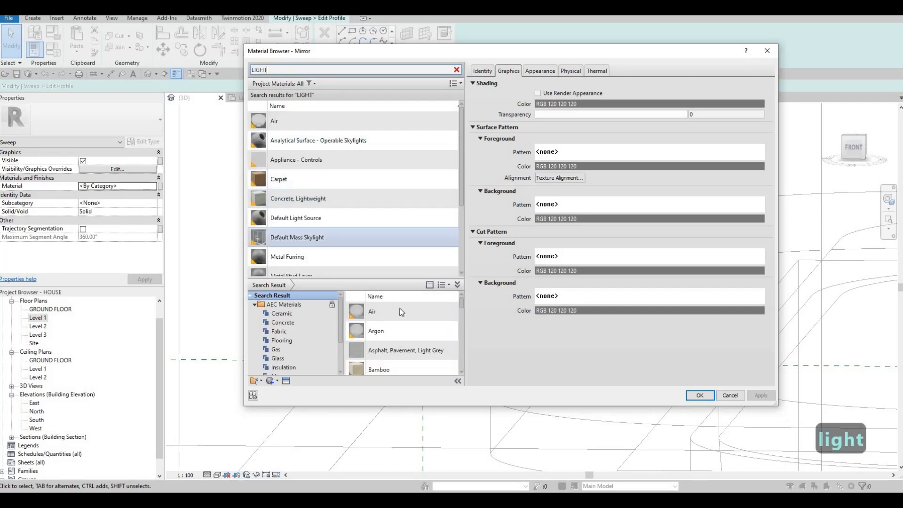
pyautogui.scroll(-15, 403, 325)
pyautogui.scroll(10, 406, 338)
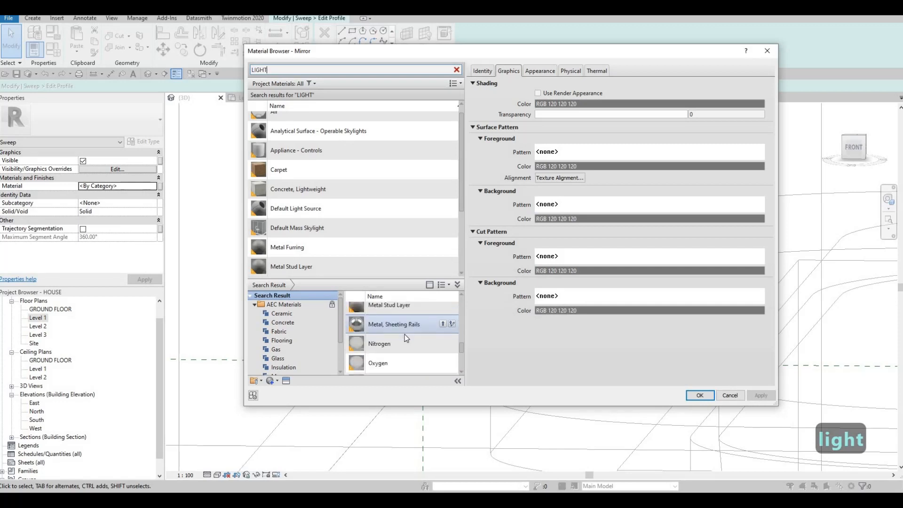
pyautogui.click(383, 370)
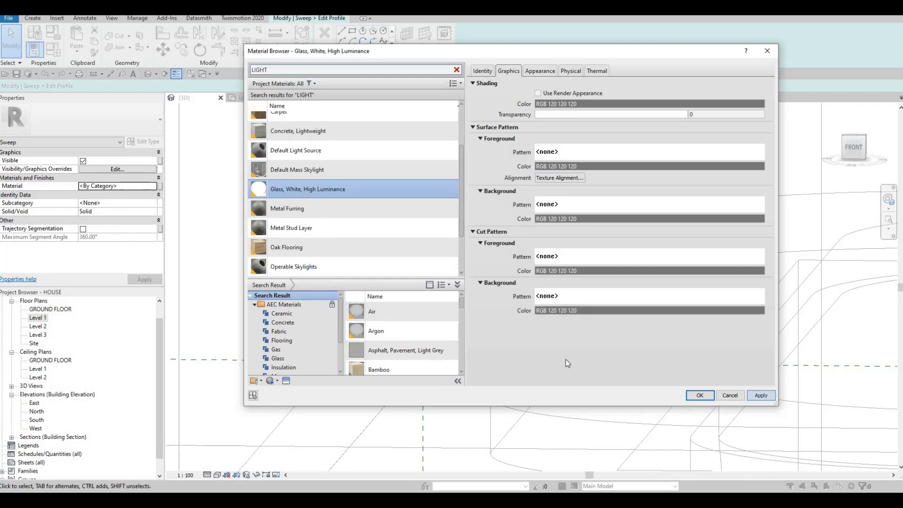
pyautogui.press('Return')
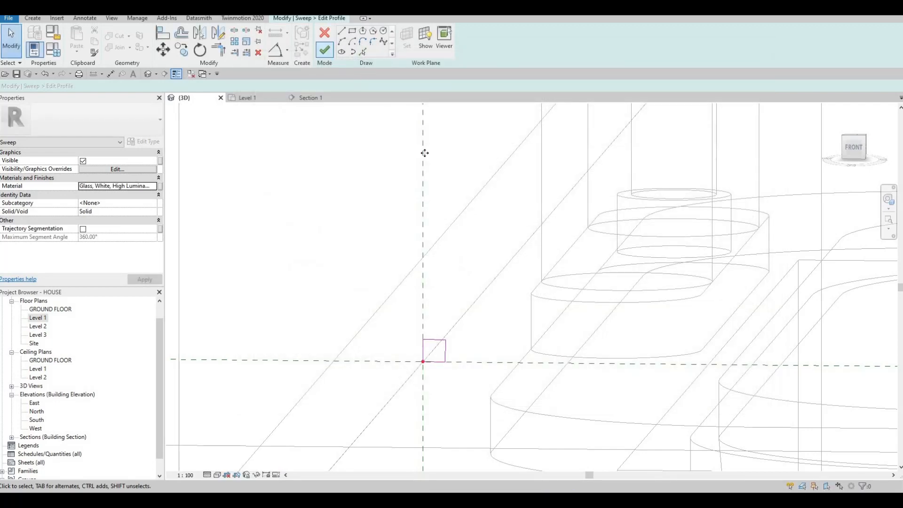
# Finish the square profile, complete the sweep around the mirror, and finish the in-place model
pyautogui.click(330, 50)
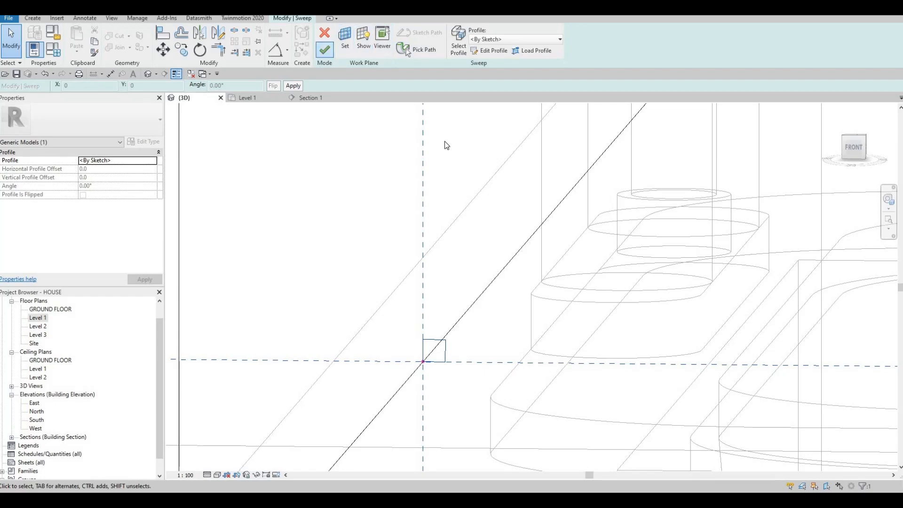
pyautogui.click(324, 49)
pyautogui.click(370, 42)
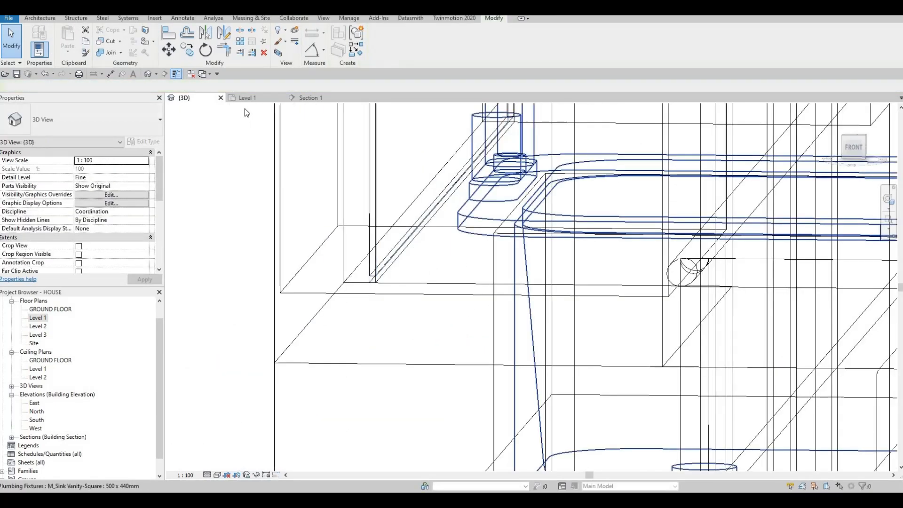
# Return to the whole-house 3D view and set its visual style to Hidden Line
pyautogui.scroll(-1, 244, 109)
pyautogui.click(247, 98)
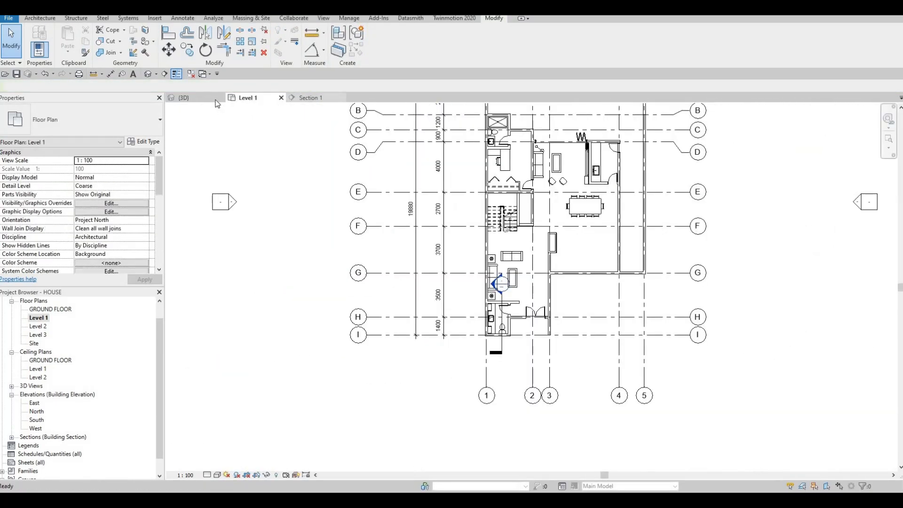
pyautogui.click(198, 97)
pyautogui.scroll(-4, 401, 189)
pyautogui.scroll(-8, 381, 267)
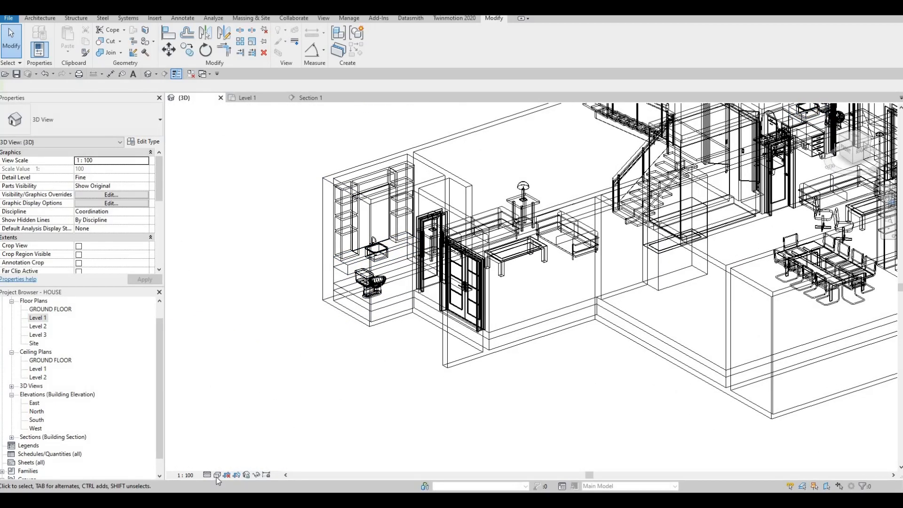
pyautogui.click(217, 475)
pyautogui.click(240, 428)
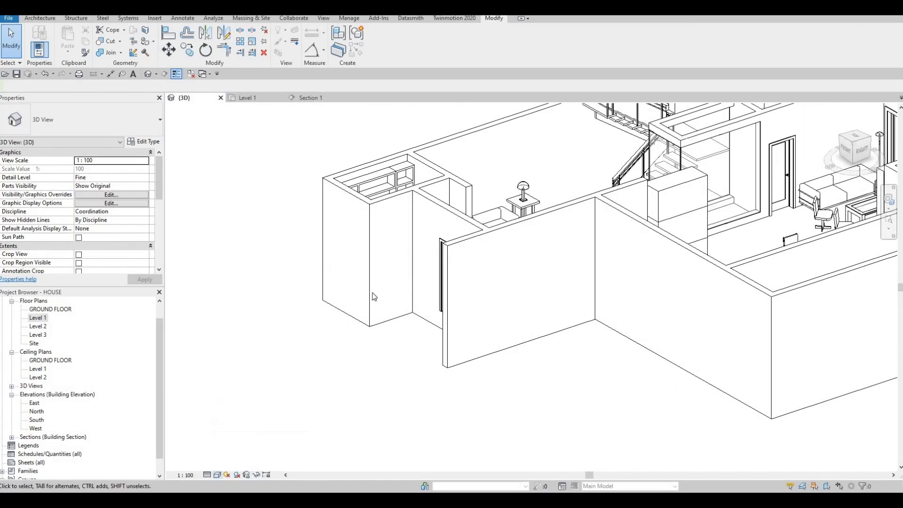
# Show the bathroom sink and mirror from above in the 3D view with the Realistic visual style
pyautogui.keyDown('shift'); pyautogui.moveTo(371, 297); pyautogui.dragTo(395, 341, button='middle'); pyautogui.keyUp('shift')
pyautogui.scroll(5, 389, 236)
pyautogui.press('Escape')
pyautogui.scroll(3, 395, 237)
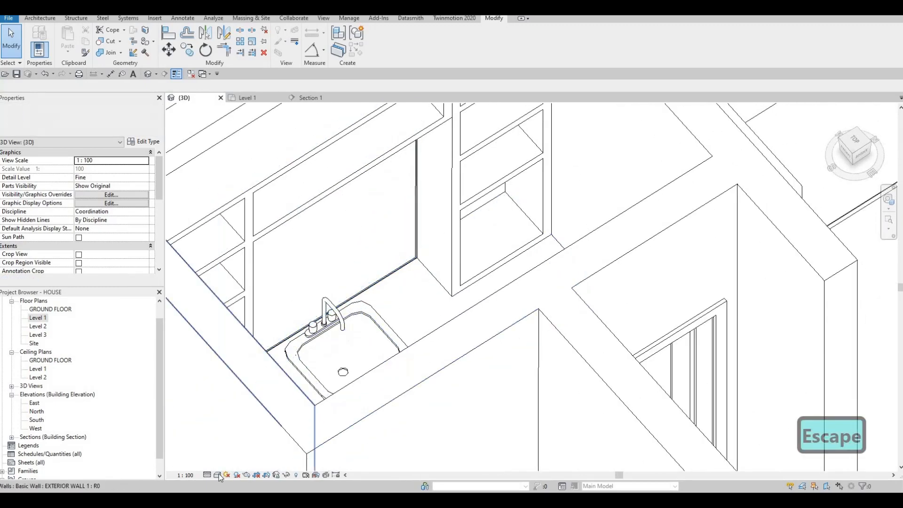
pyautogui.click(217, 474)
pyautogui.press('Return')
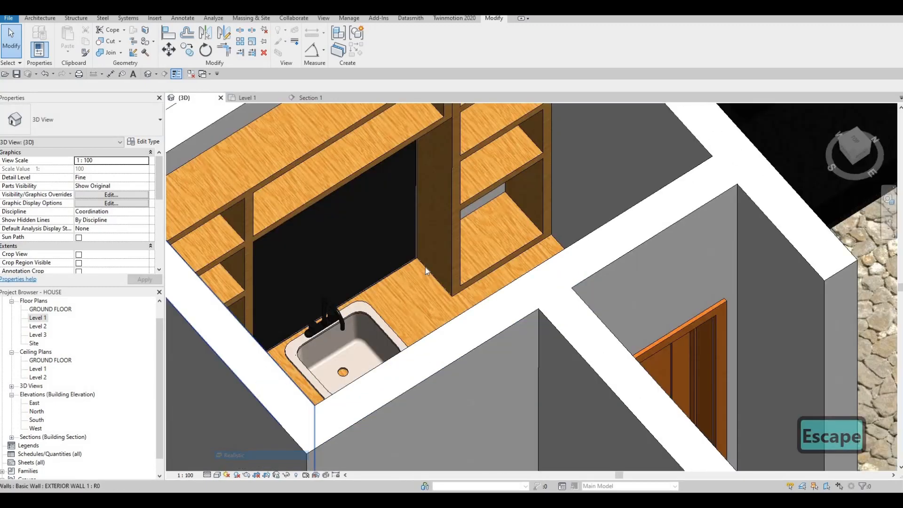
# Inspect the light strip at the mirror's lower corner and the furnished Level 1 interior from several angles
pyautogui.scroll(5, 426, 267)
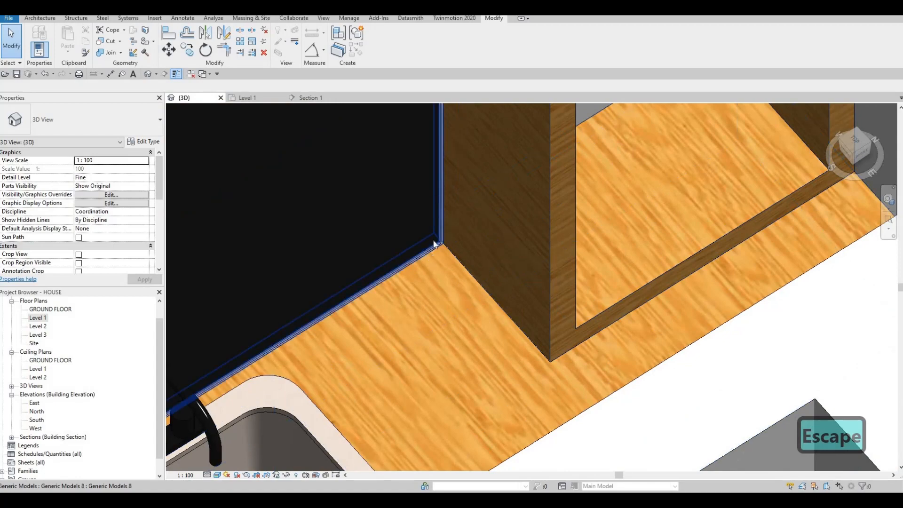
pyautogui.scroll(-6, 329, 221)
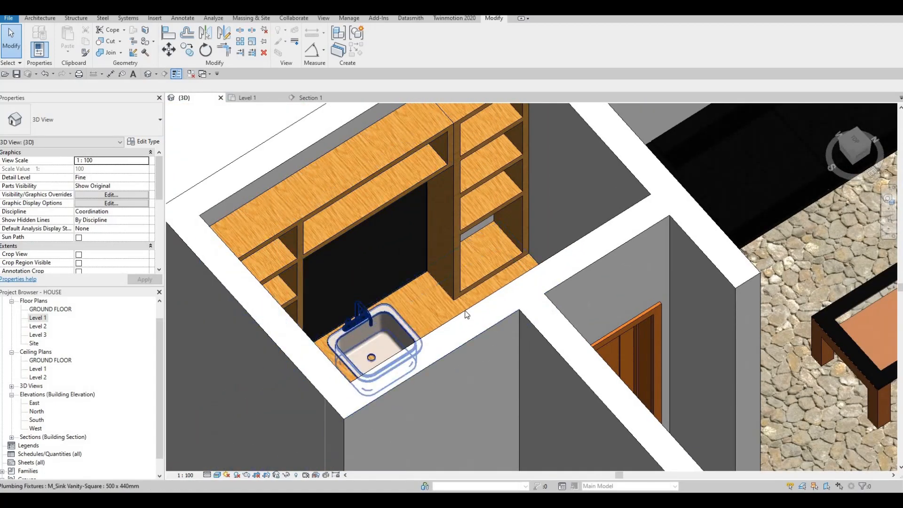
pyautogui.scroll(-4, 440, 308)
pyautogui.moveTo(599, 323); pyautogui.dragTo(442, 304, button='middle')
pyautogui.scroll(-3, 442, 304)
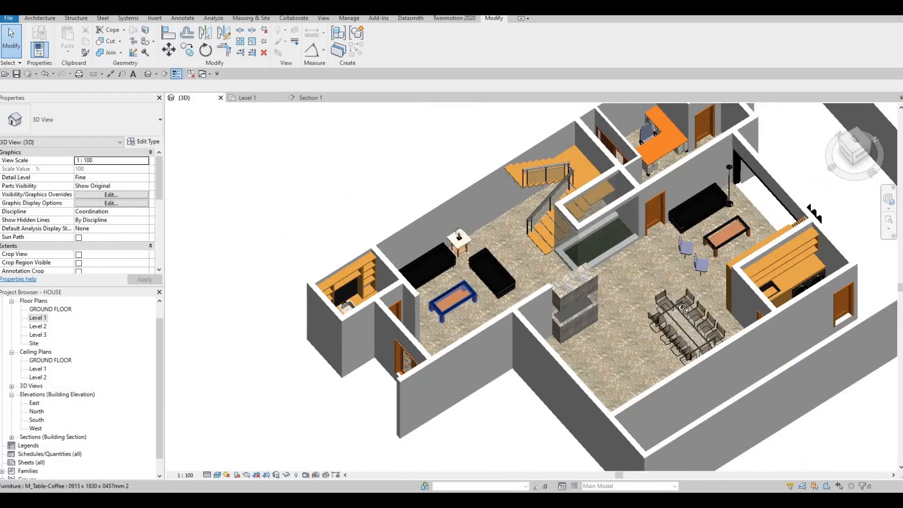
pyautogui.keyDown('shift'); pyautogui.moveTo(527, 364); pyautogui.dragTo(672, 370, button='middle'); pyautogui.keyUp('shift')
pyautogui.moveTo(385, 139); pyautogui.dragTo(401, 294, button='middle')
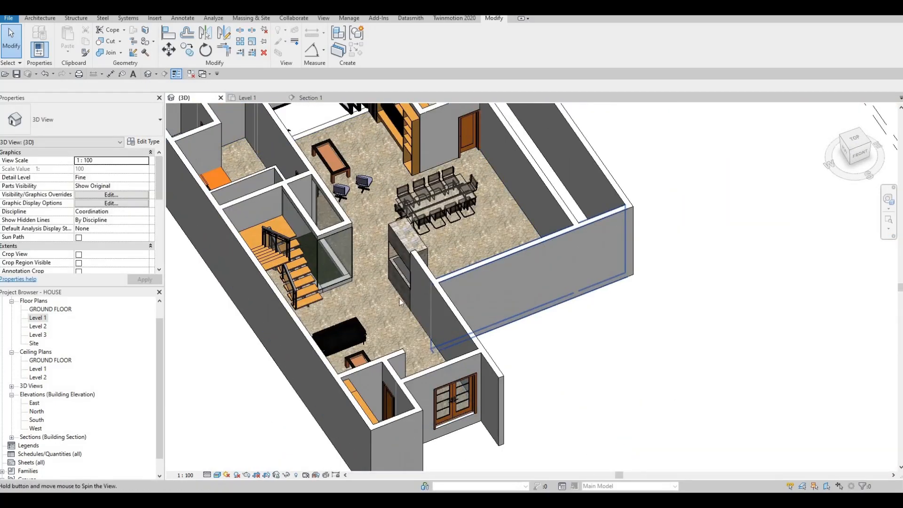
pyautogui.keyDown('shift'); pyautogui.moveTo(452, 281); pyautogui.dragTo(511, 387, button='middle'); pyautogui.keyUp('shift')
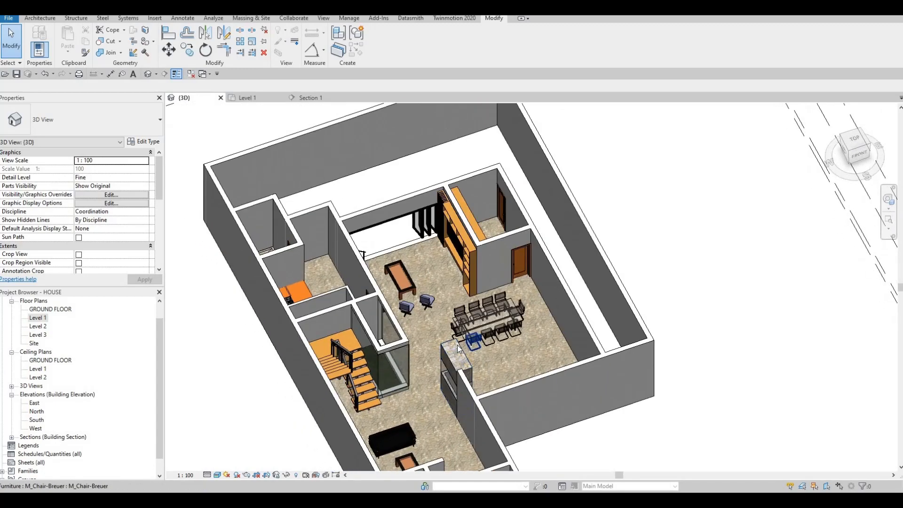
pyautogui.scroll(2, 469, 333)
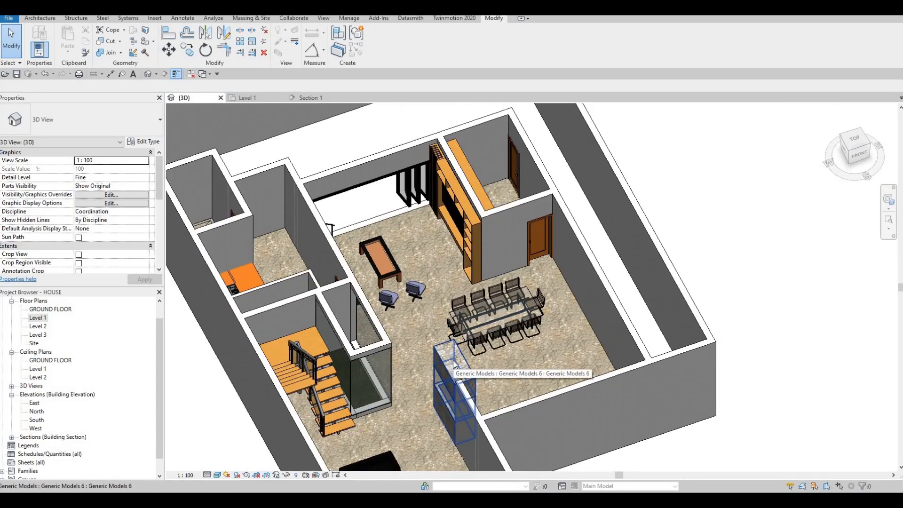